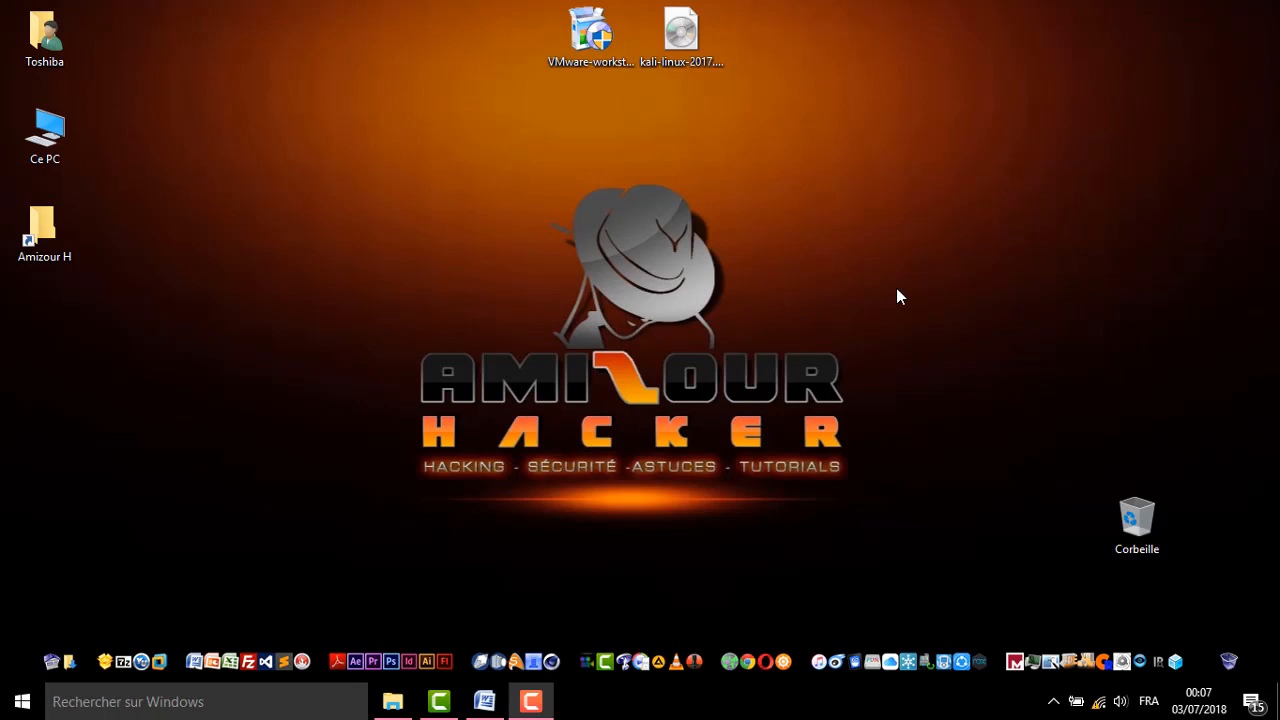
Select the VMware Workstation installer icon on the desktop
click(590, 35)
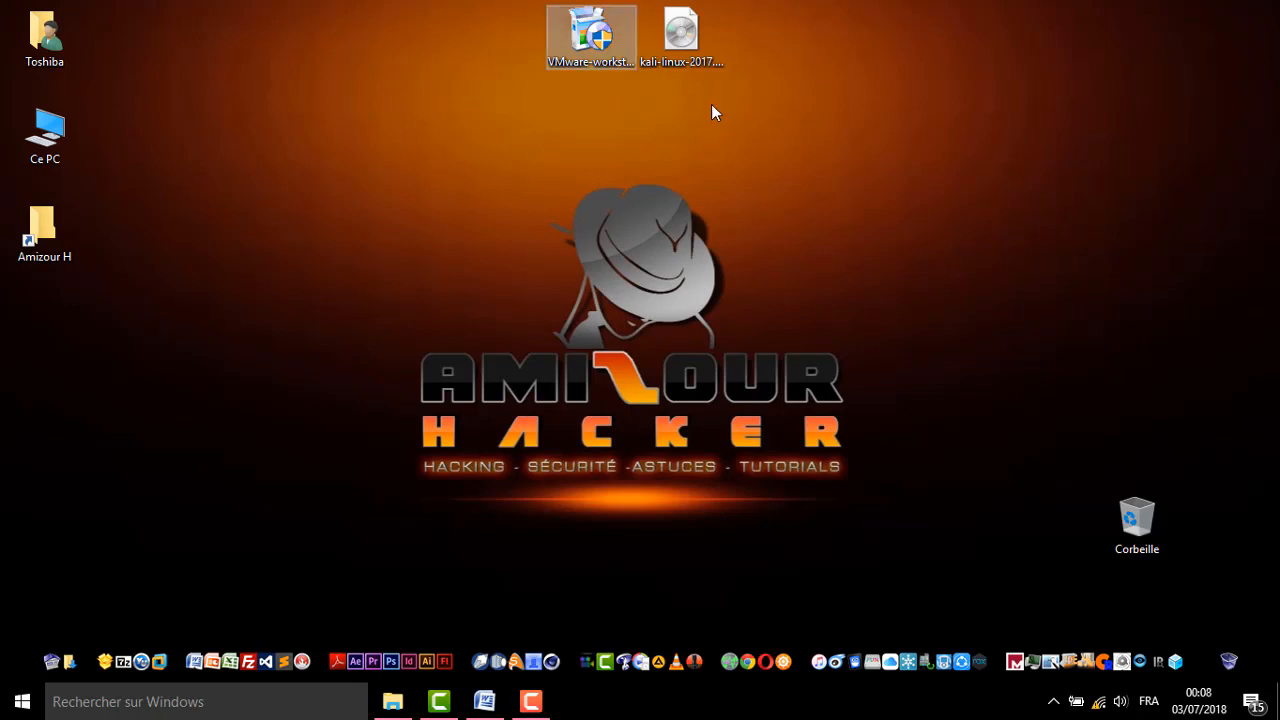
click(552, 136)
drag(529, 109, 633, 40)
drag(493, 97, 628, 31)
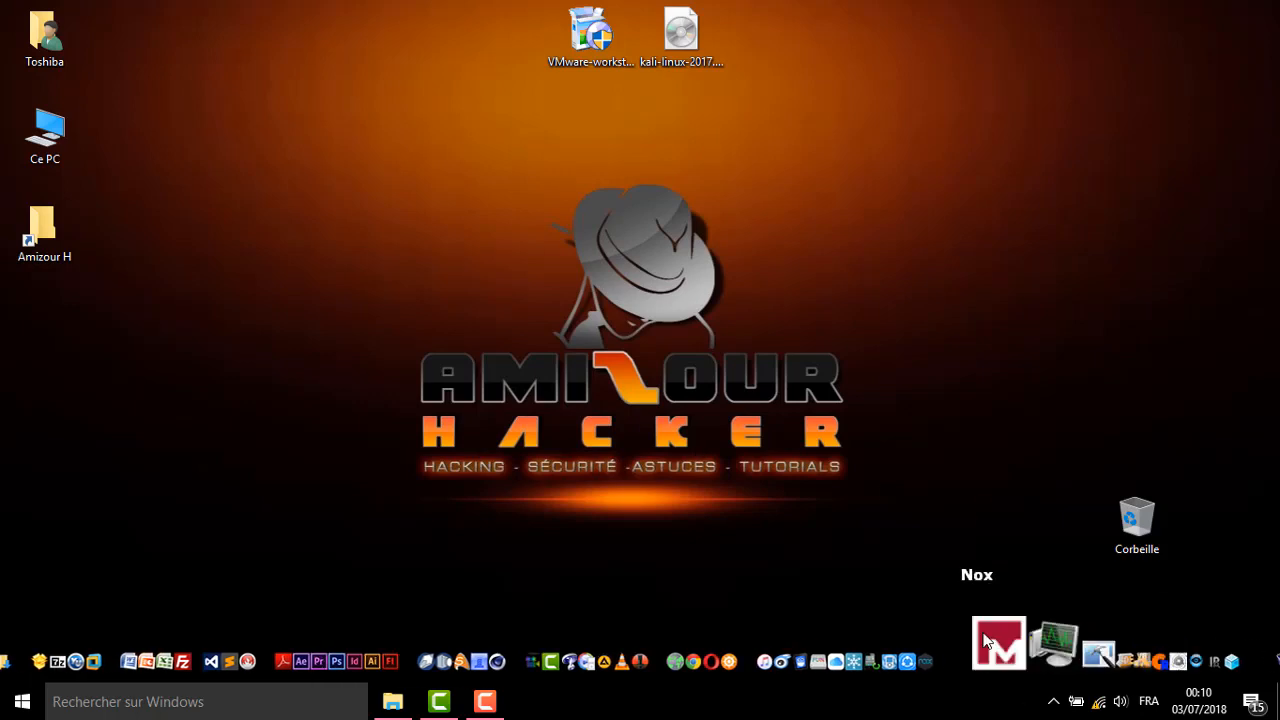
Disconnect from the Ooredoo 4G Wi-Fi network and close the network list
click(1099, 702)
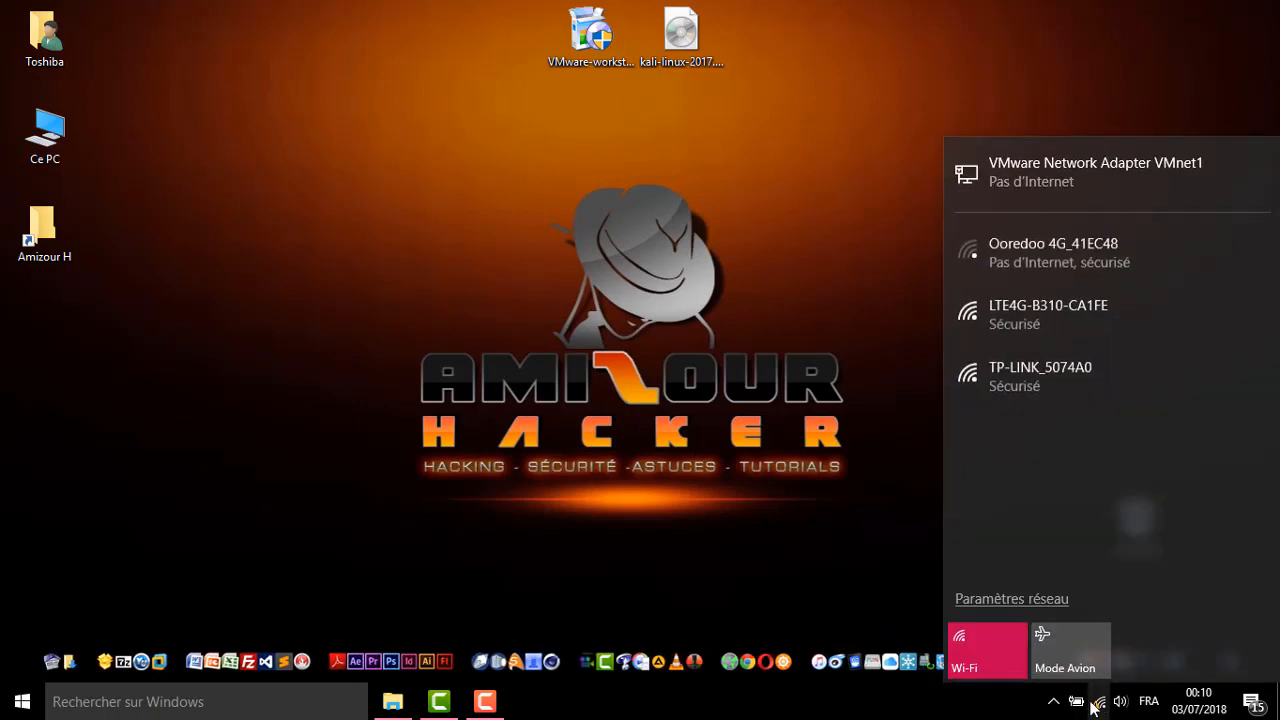
click(1075, 258)
click(1190, 337)
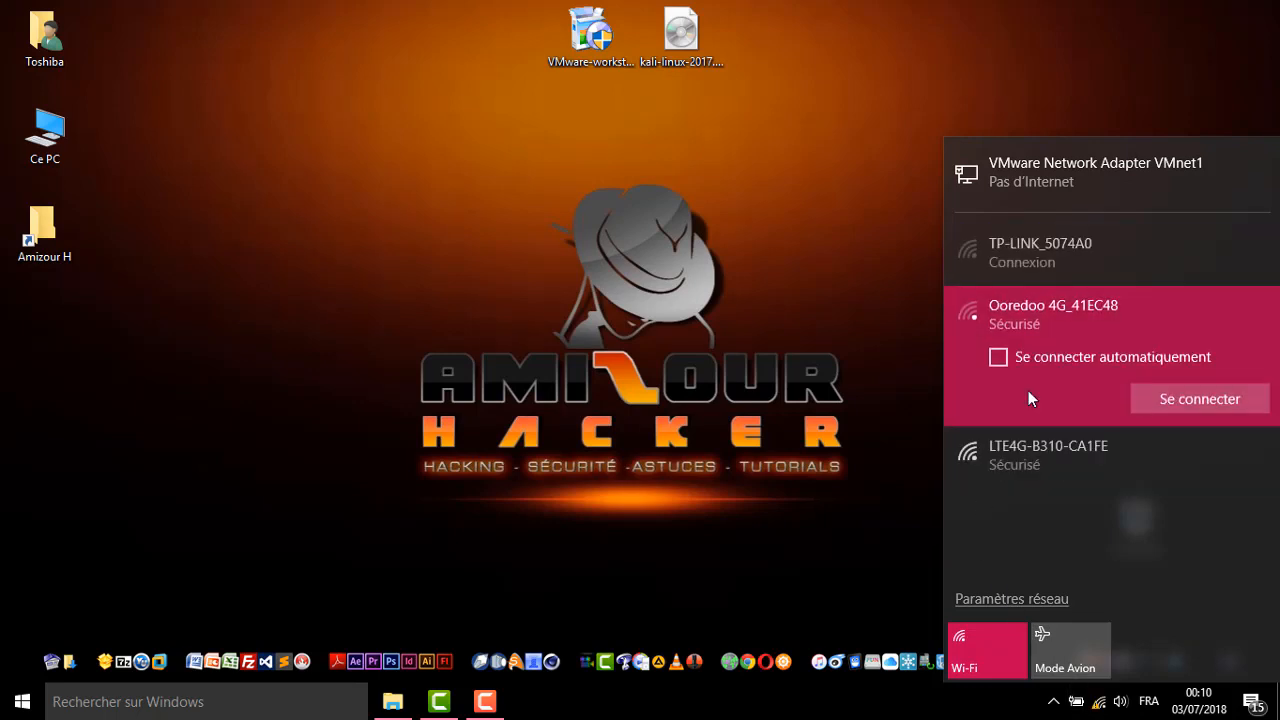
click(1045, 455)
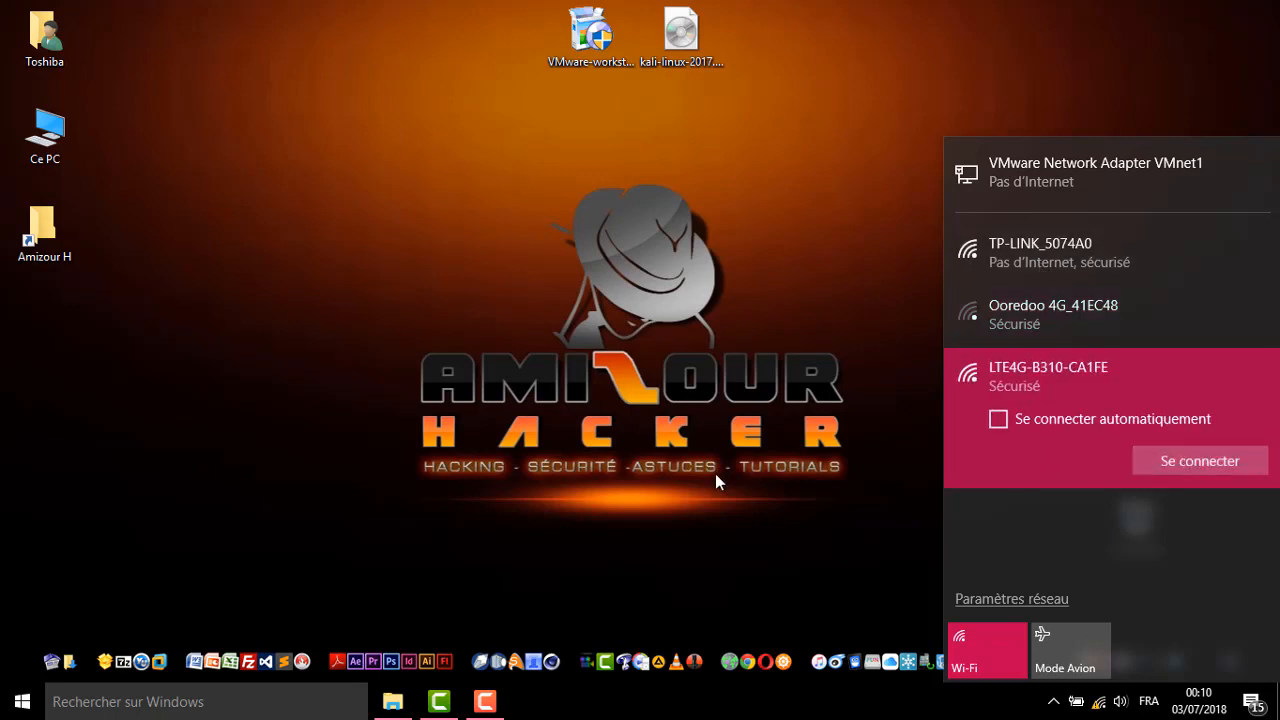
click(694, 538)
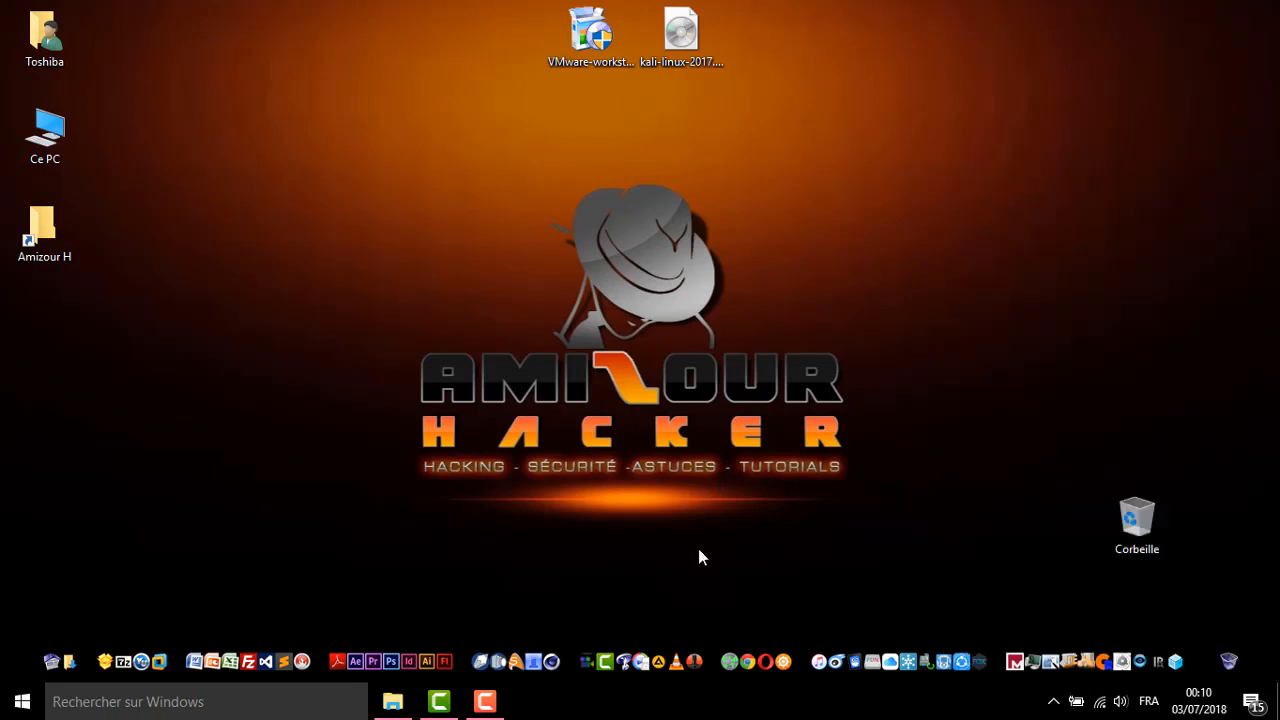
Launch Opera, Google 'kali linux download' and open the official kali.org Downloads page
click(765, 655)
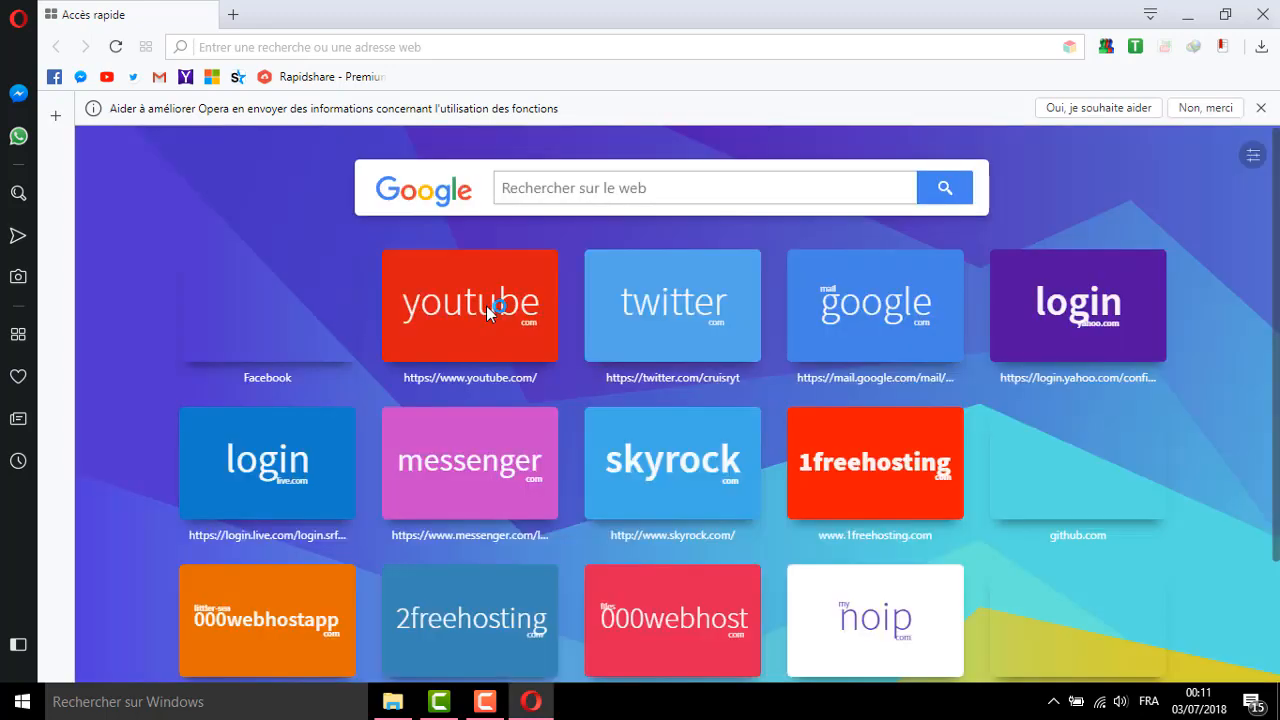
click(590, 196)
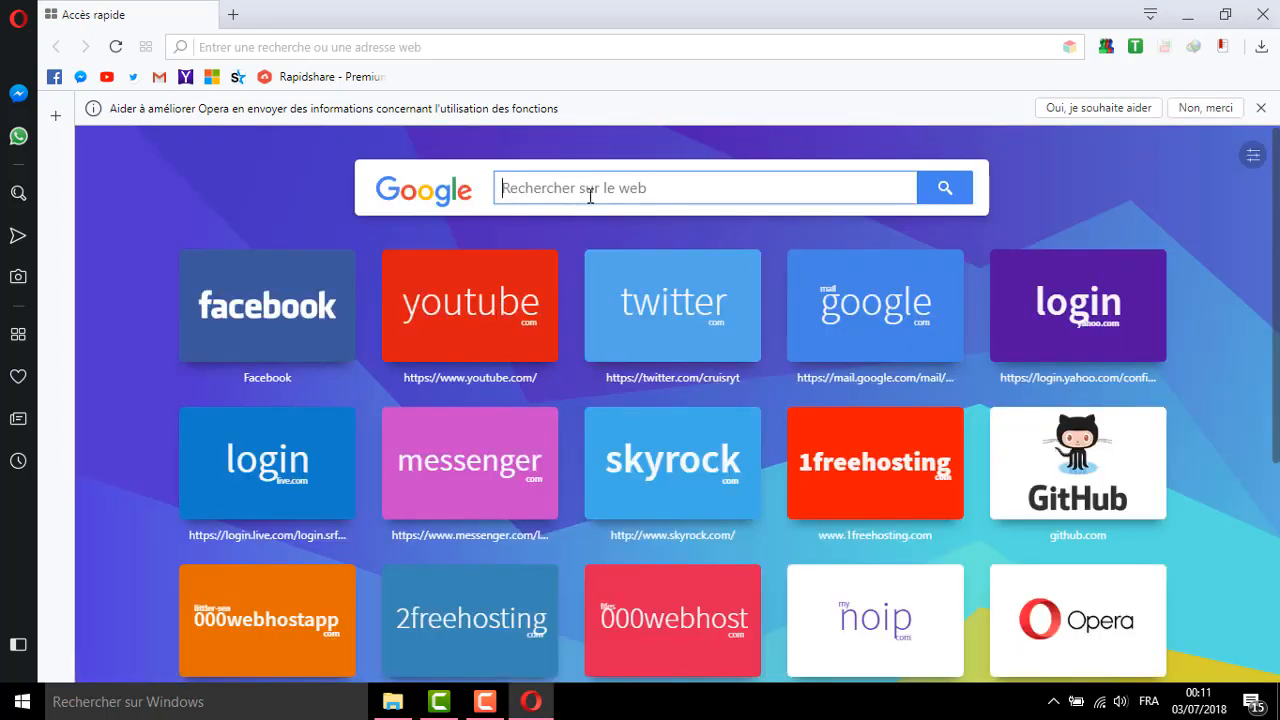
text(kali)
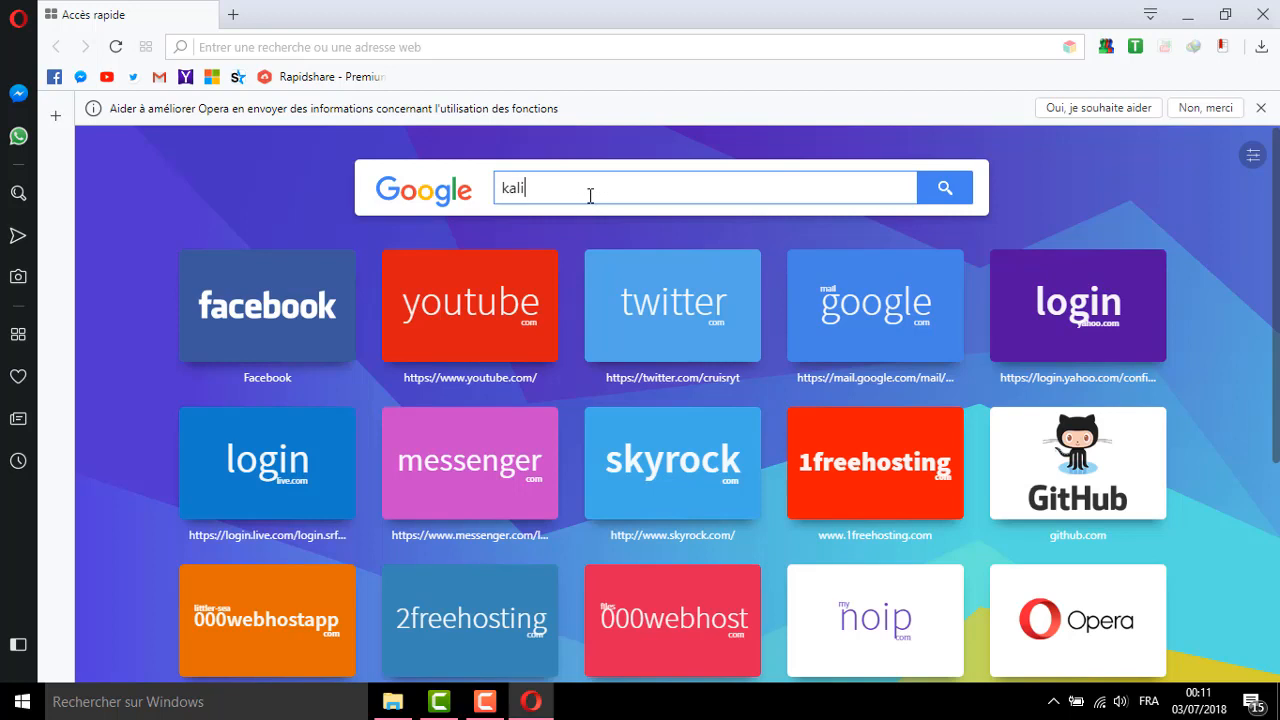
text( lin)
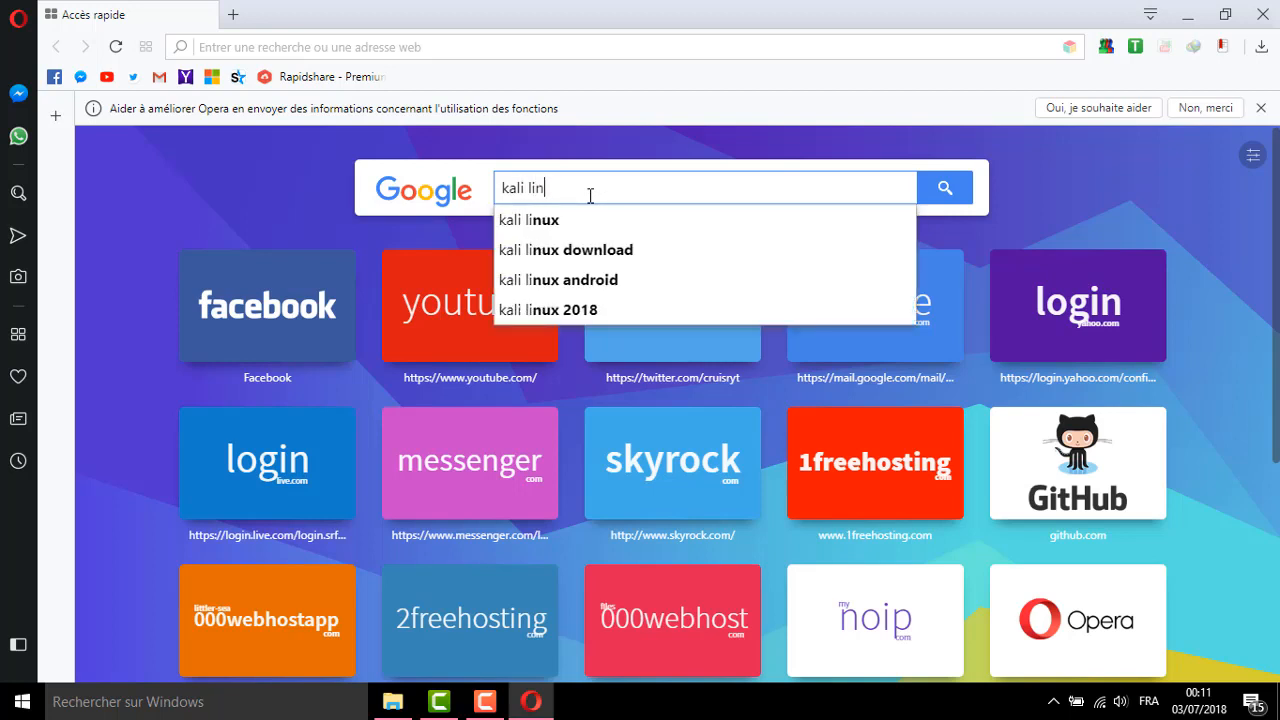
click(554, 253)
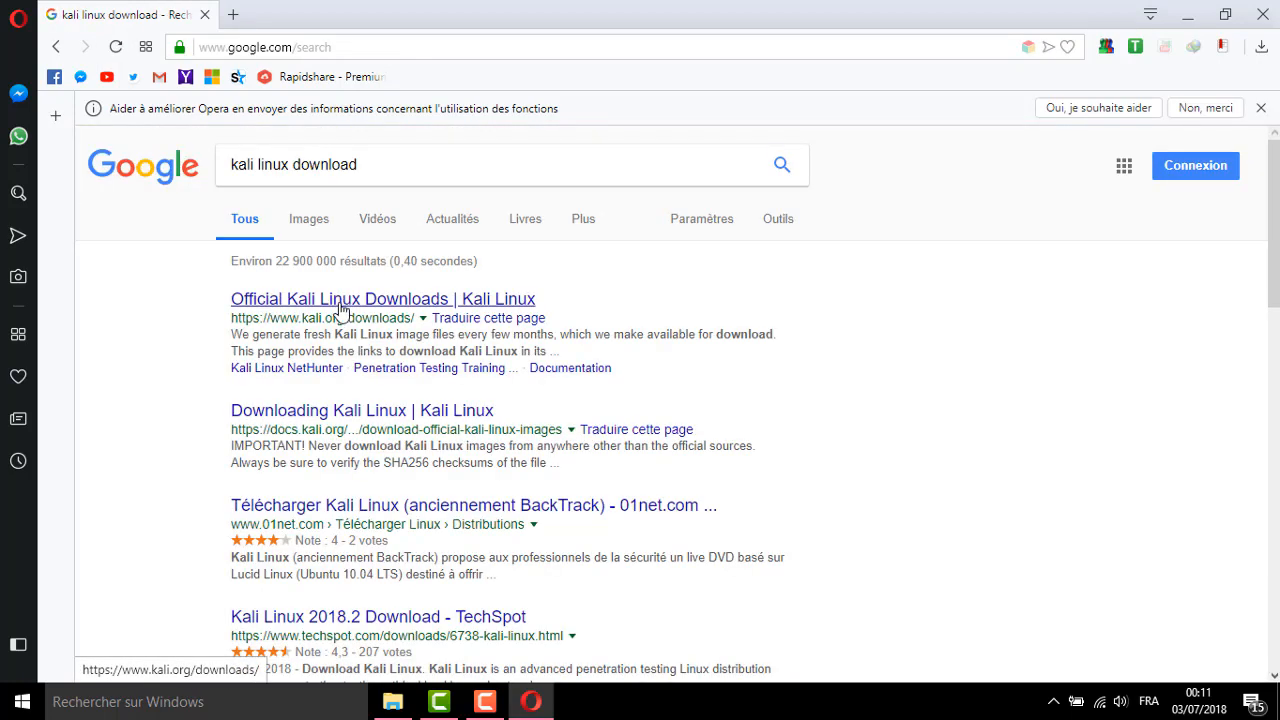
click(340, 299)
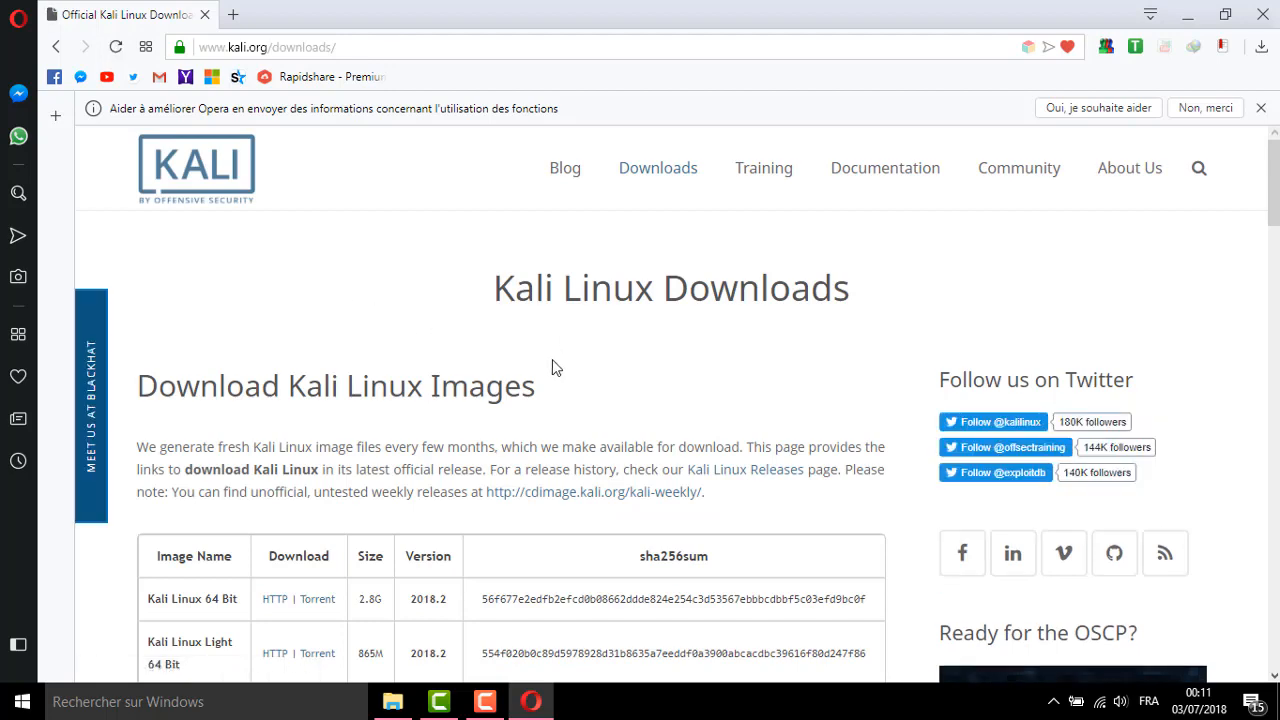
scroll(450, 376, down, 2)
scroll(451, 370, down, 1)
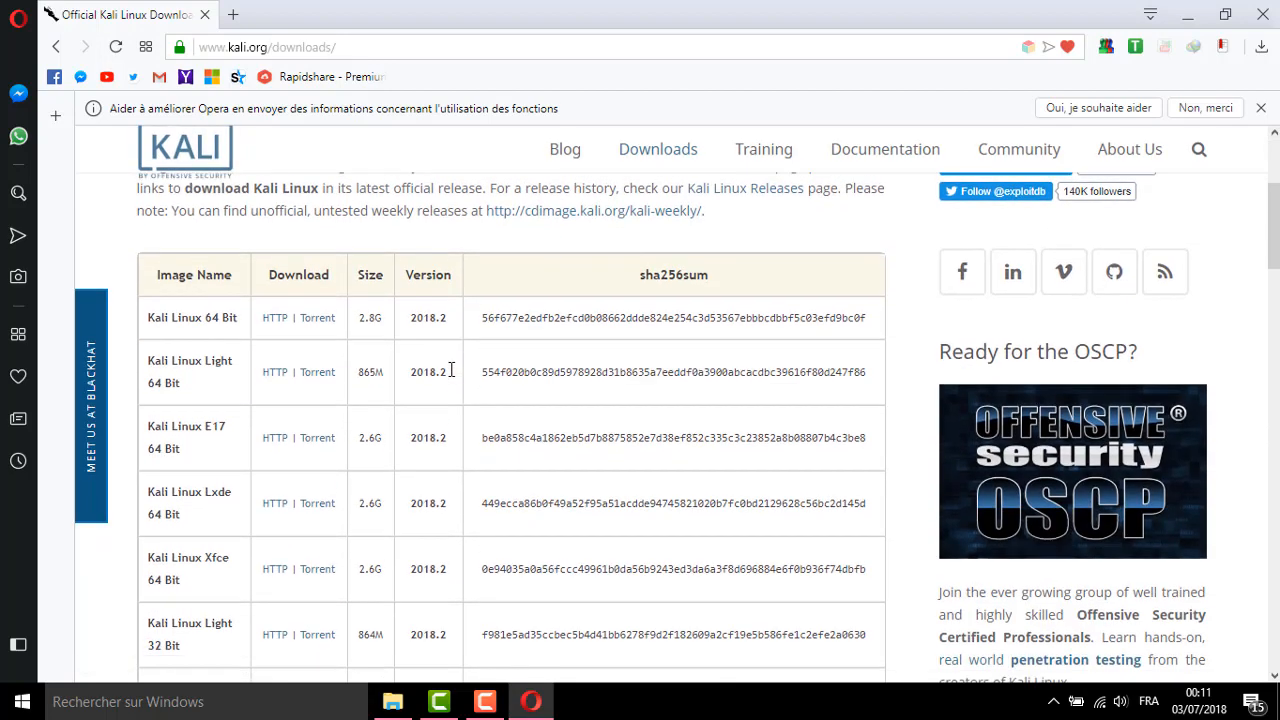
scroll(448, 350, up, 2)
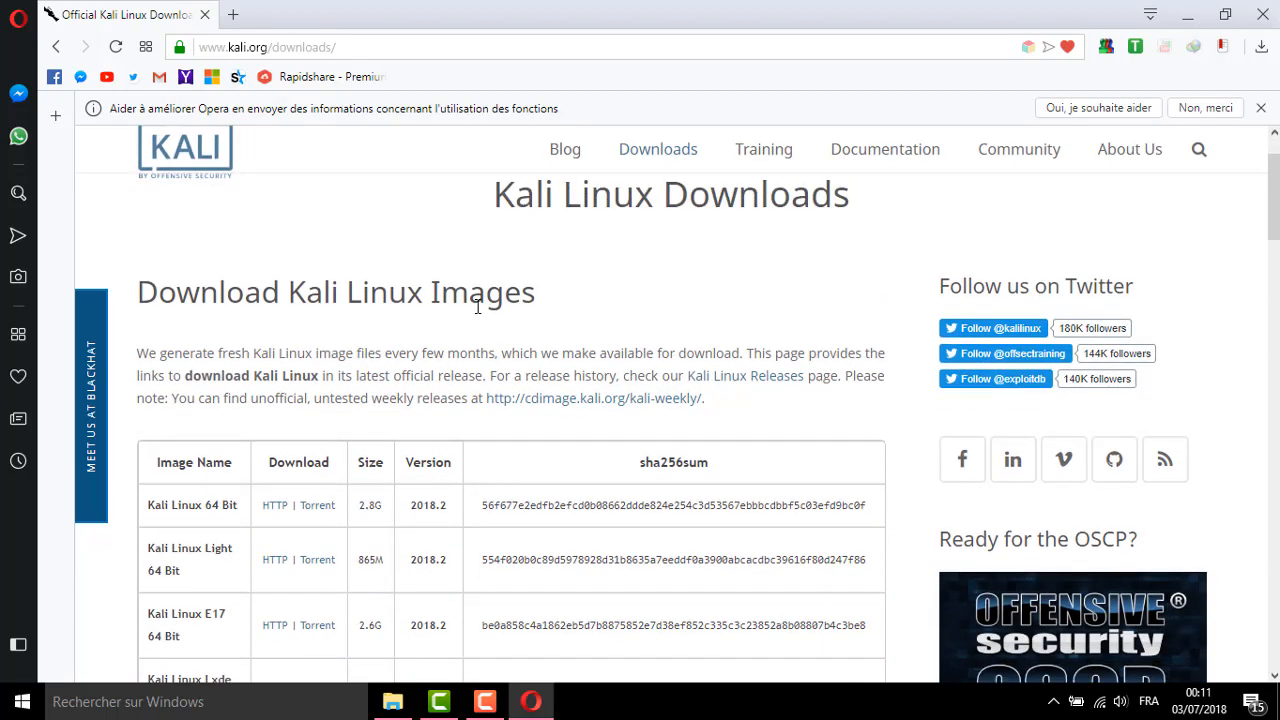
scroll(350, 229, down, 3)
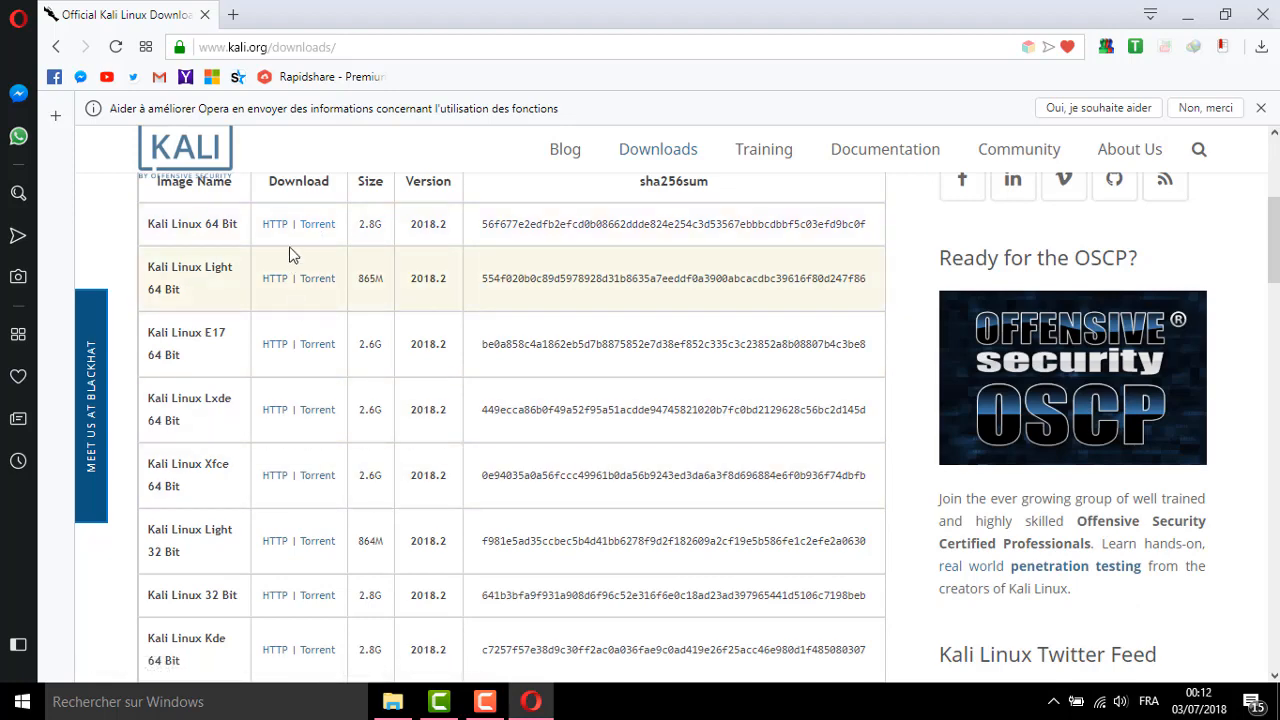
scroll(520, 415, up, 4)
mouse_move(685, 177)
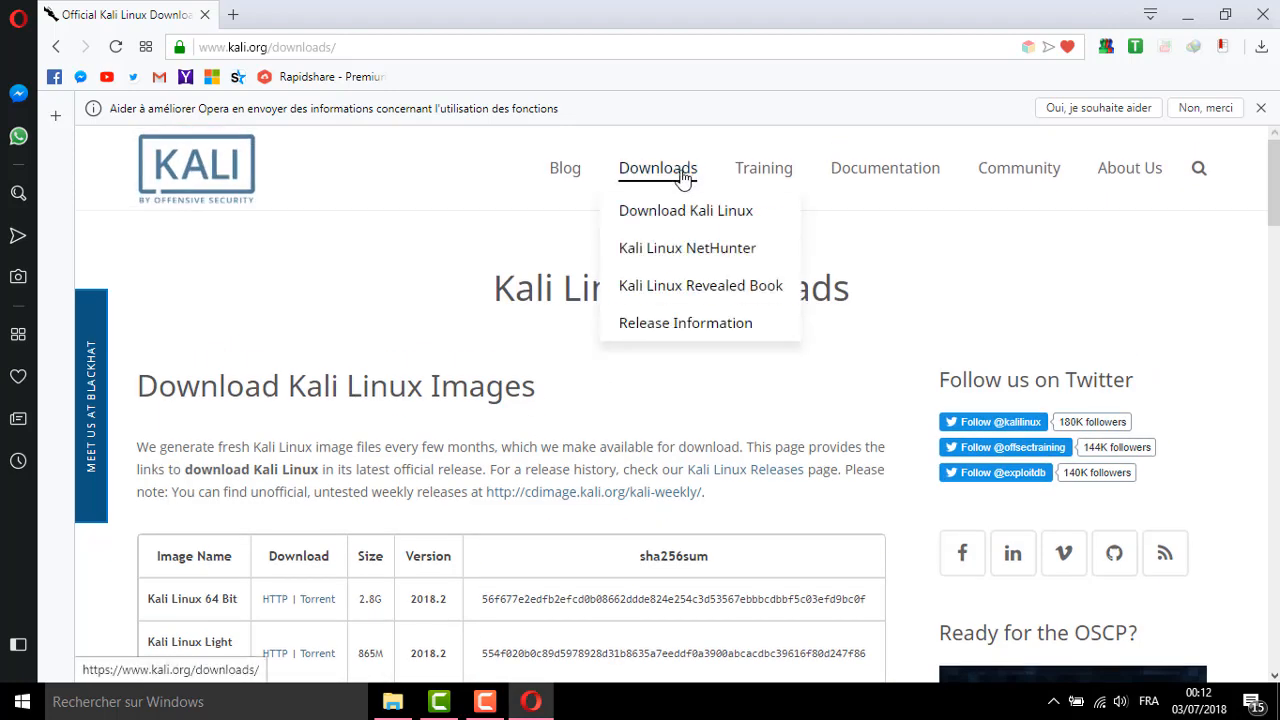
Browse the Kali Linux NetHunter page, then return to Download Kali Linux from the Downloads menu
click(675, 255)
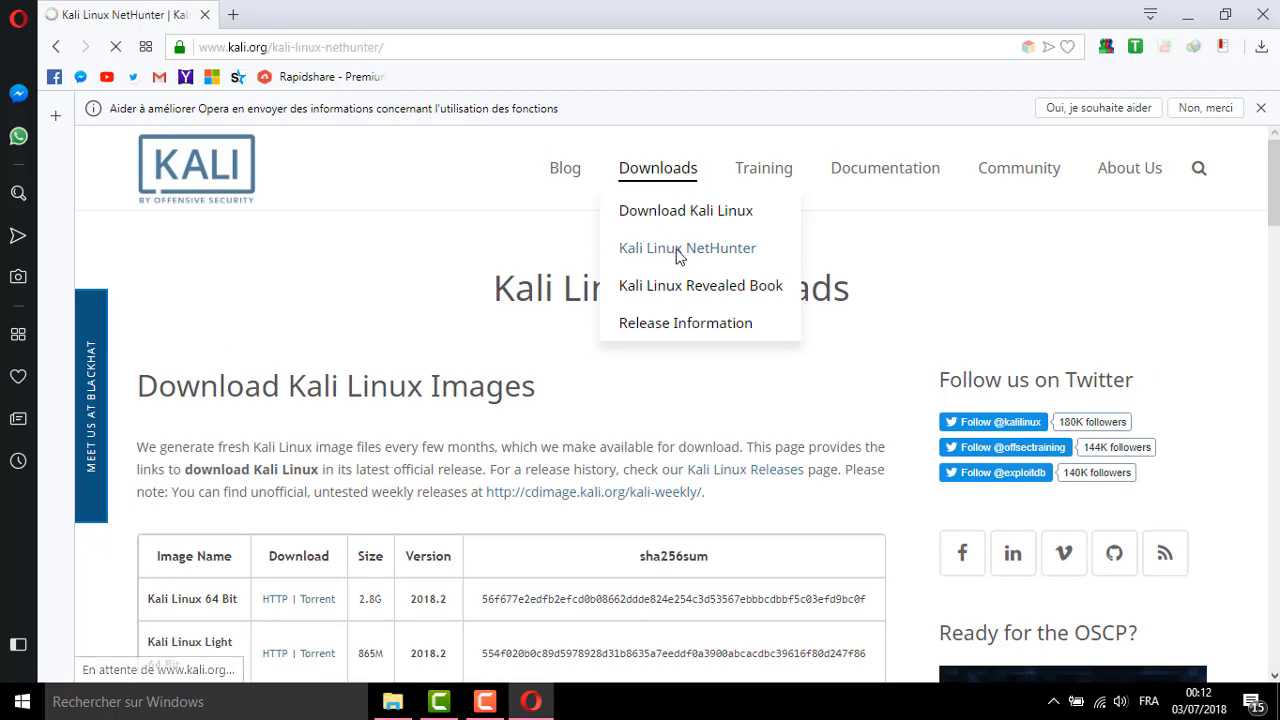
scroll(483, 447, down, 3)
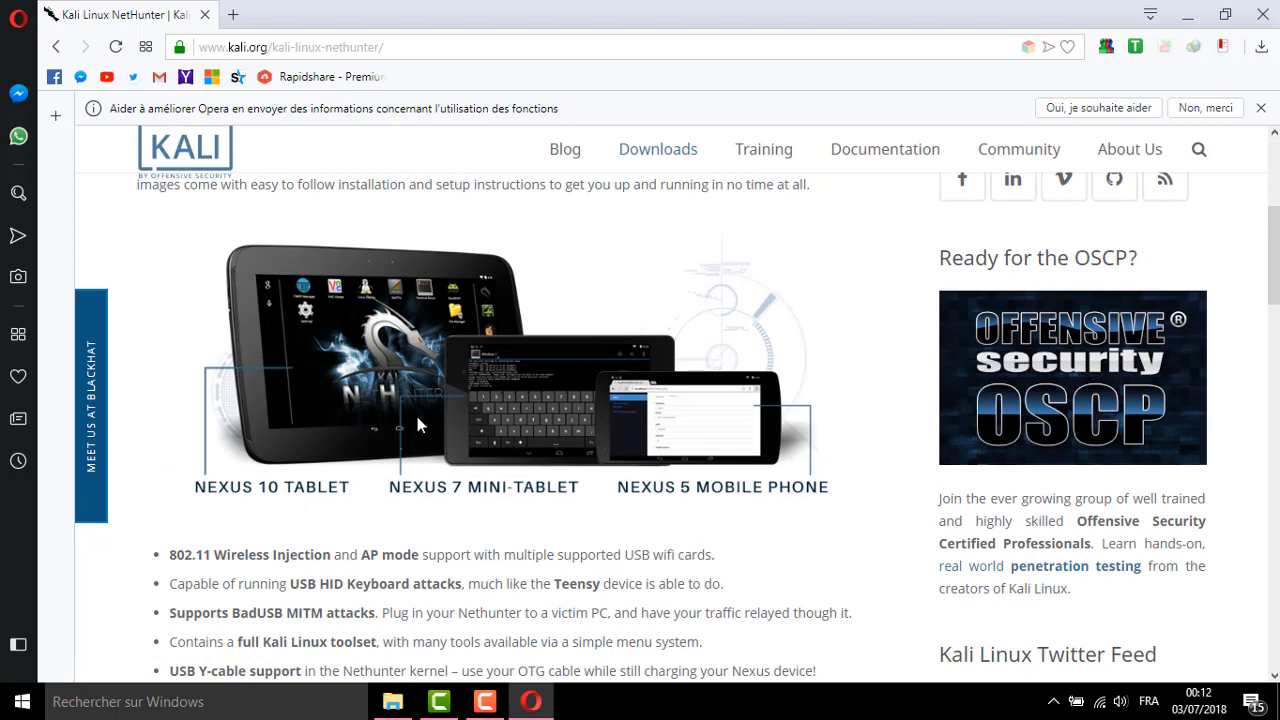
scroll(418, 425, up, 2)
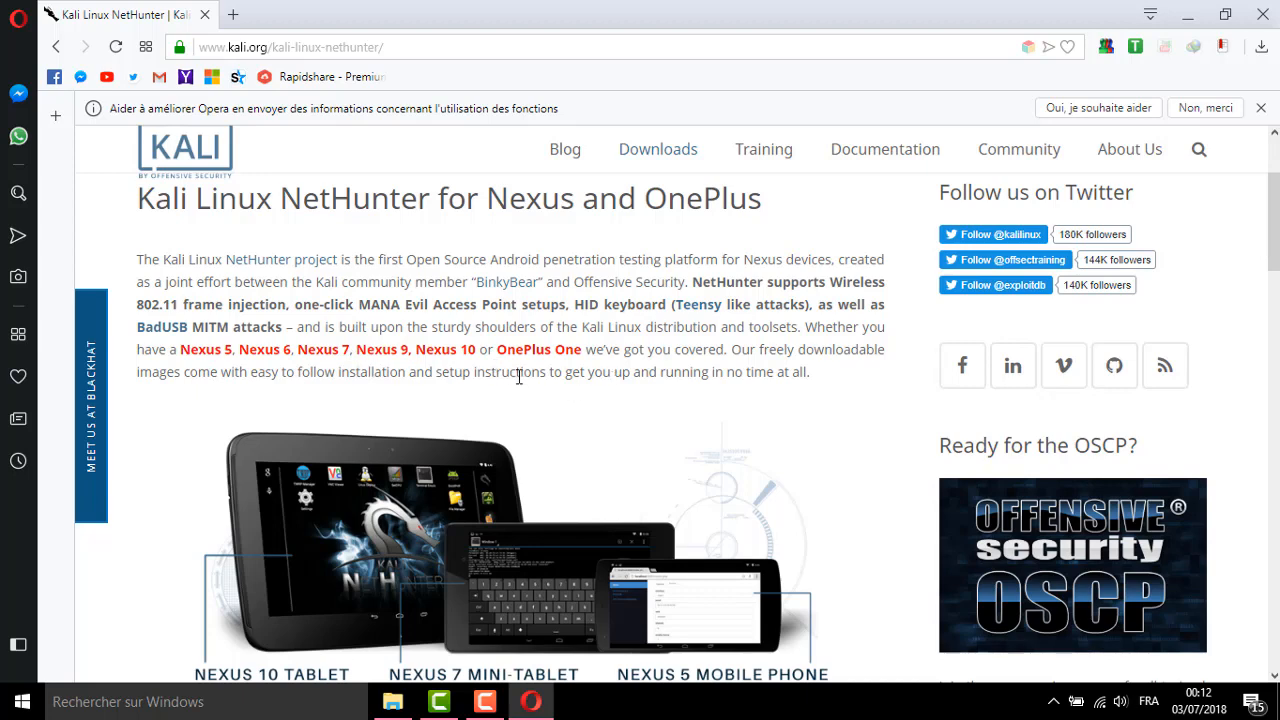
scroll(575, 372, down, 1)
scroll(575, 372, down, 1)
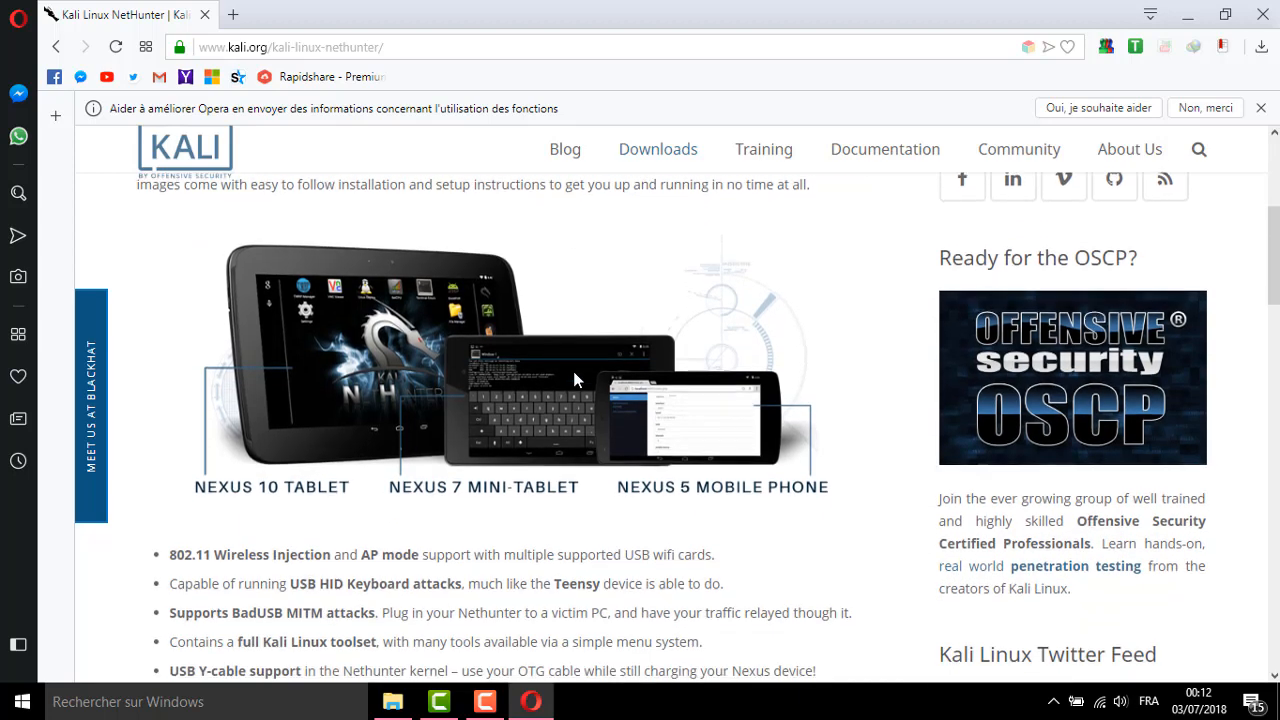
scroll(487, 414, up, 2)
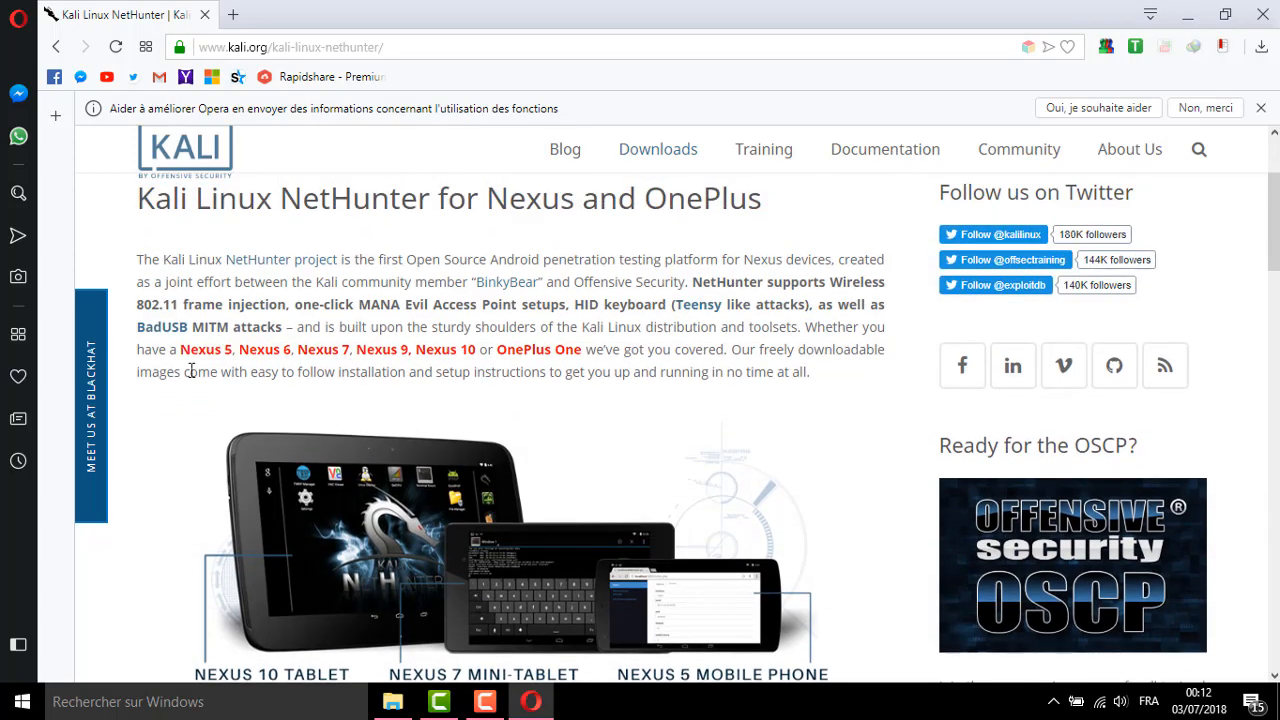
scroll(181, 351, up, 2)
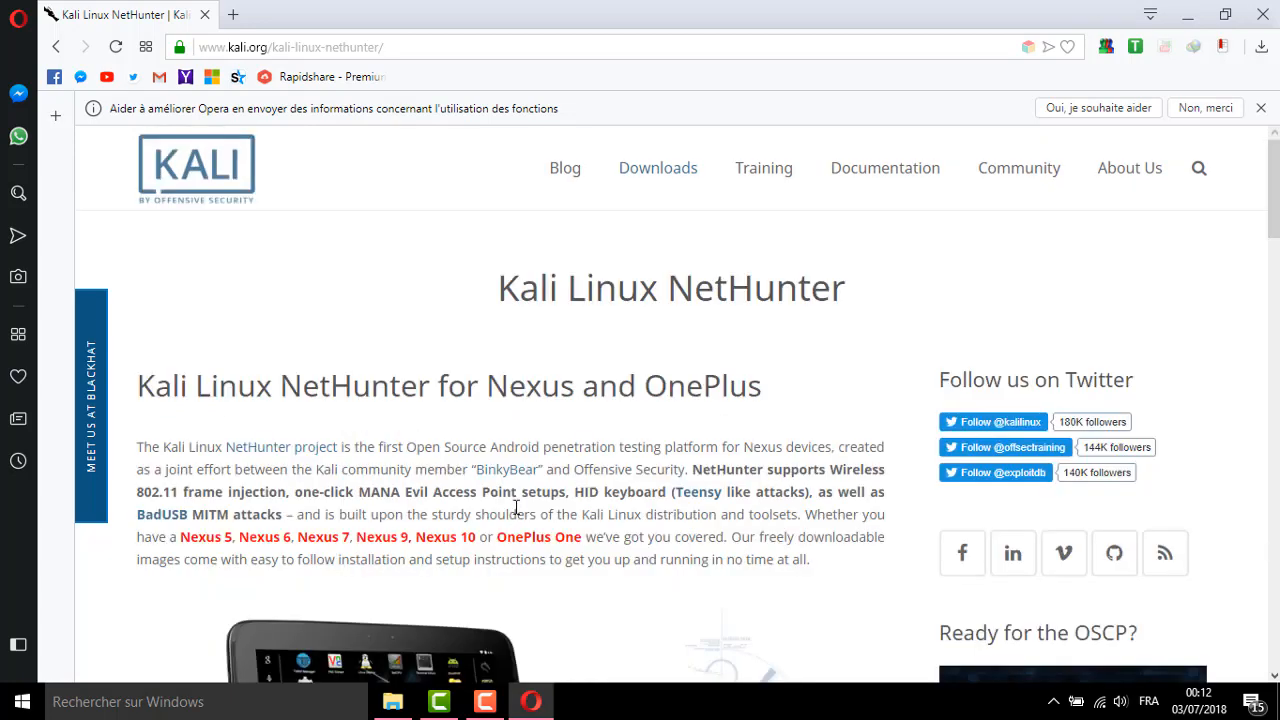
mouse_move(657, 192)
click(669, 214)
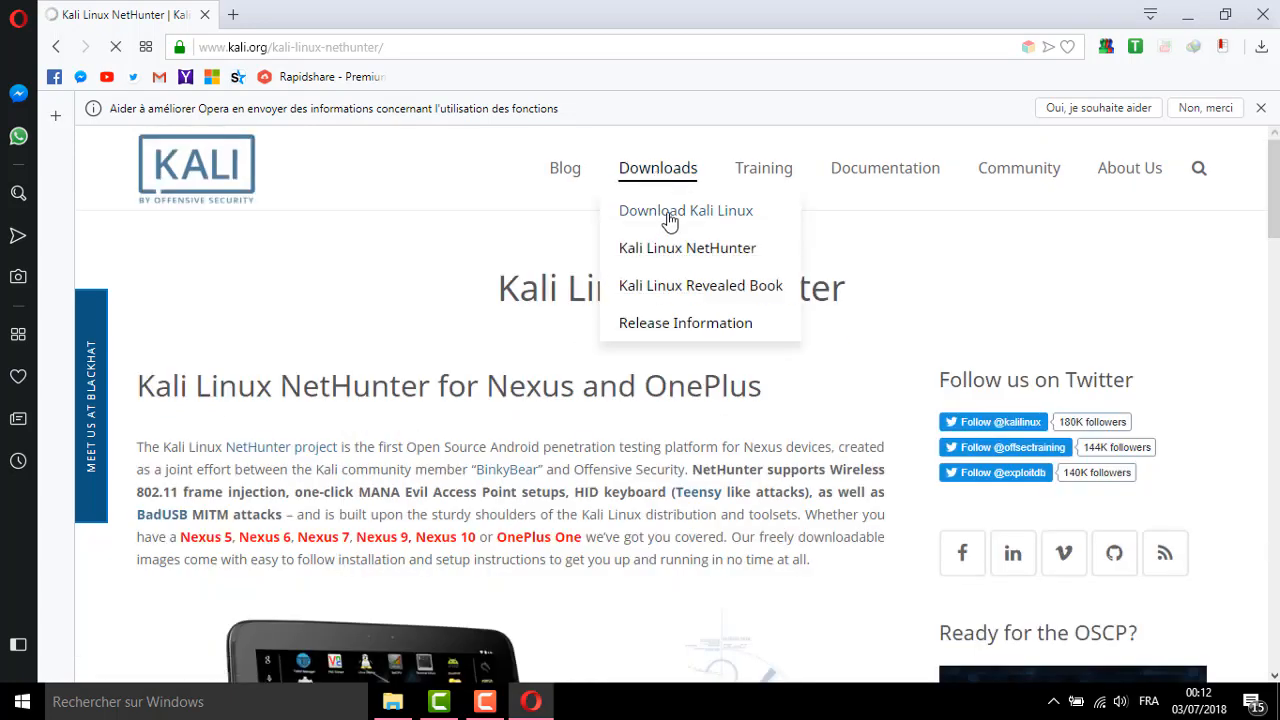
Scroll through the Kali images table, settling on the 2.8G Kali Linux 64 Bit 2018.2 image
scroll(435, 484, down, 3)
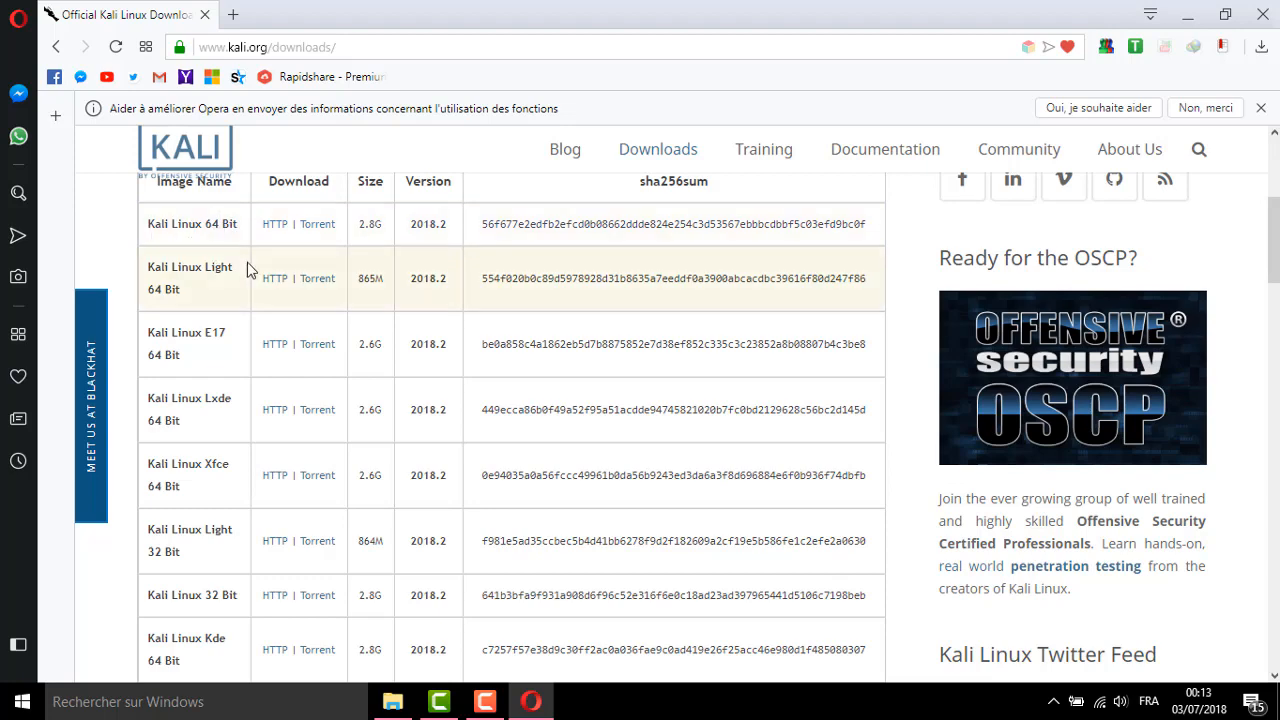
scroll(294, 263, up, 1)
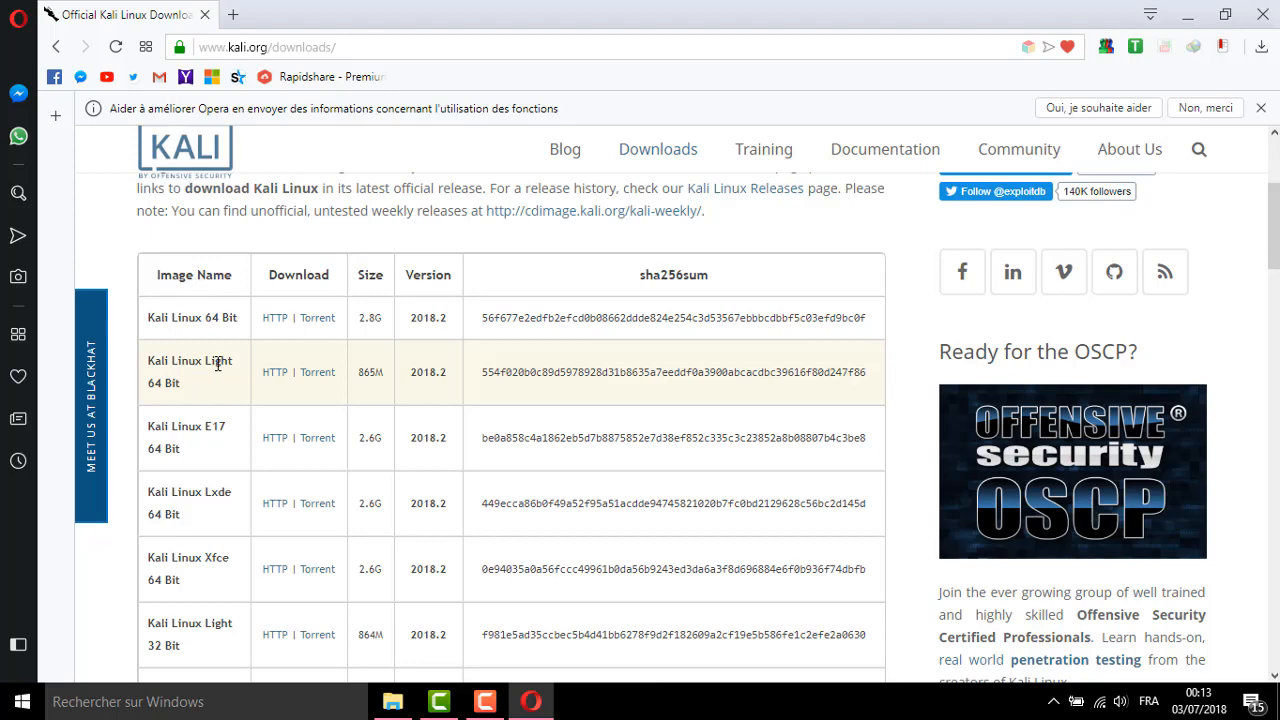
scroll(293, 357, down, 1)
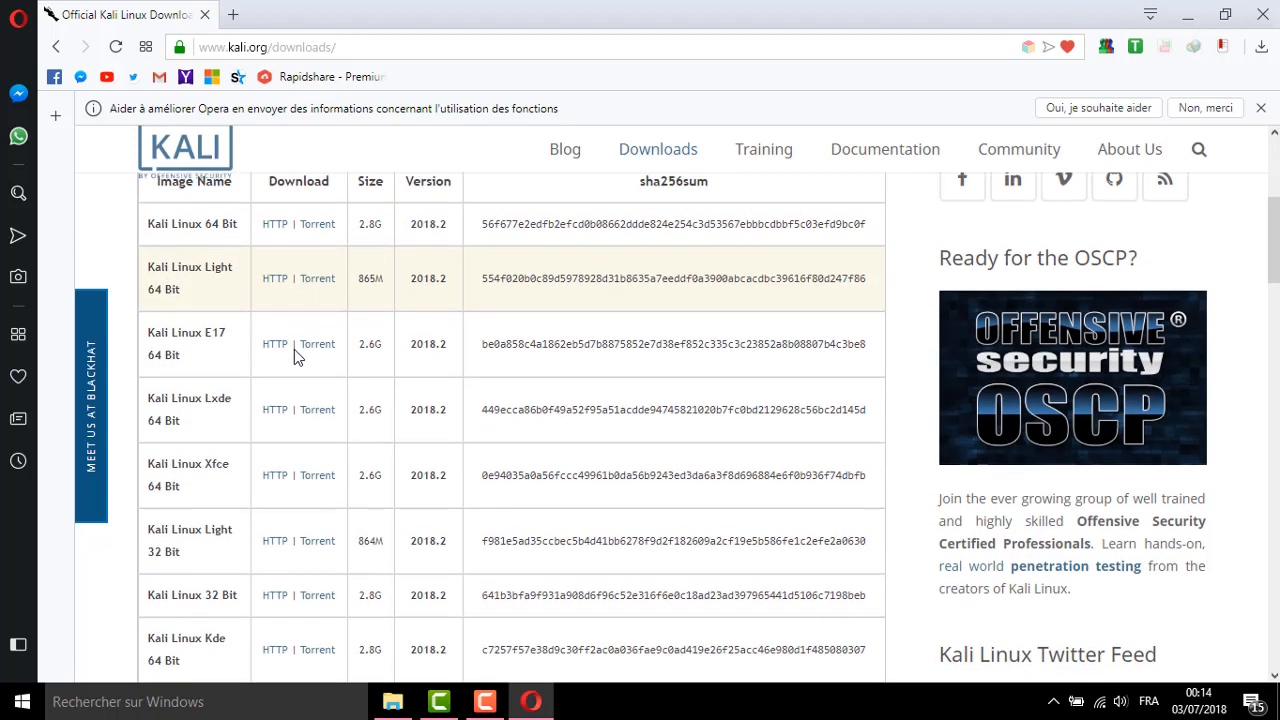
scroll(294, 352, down, 1)
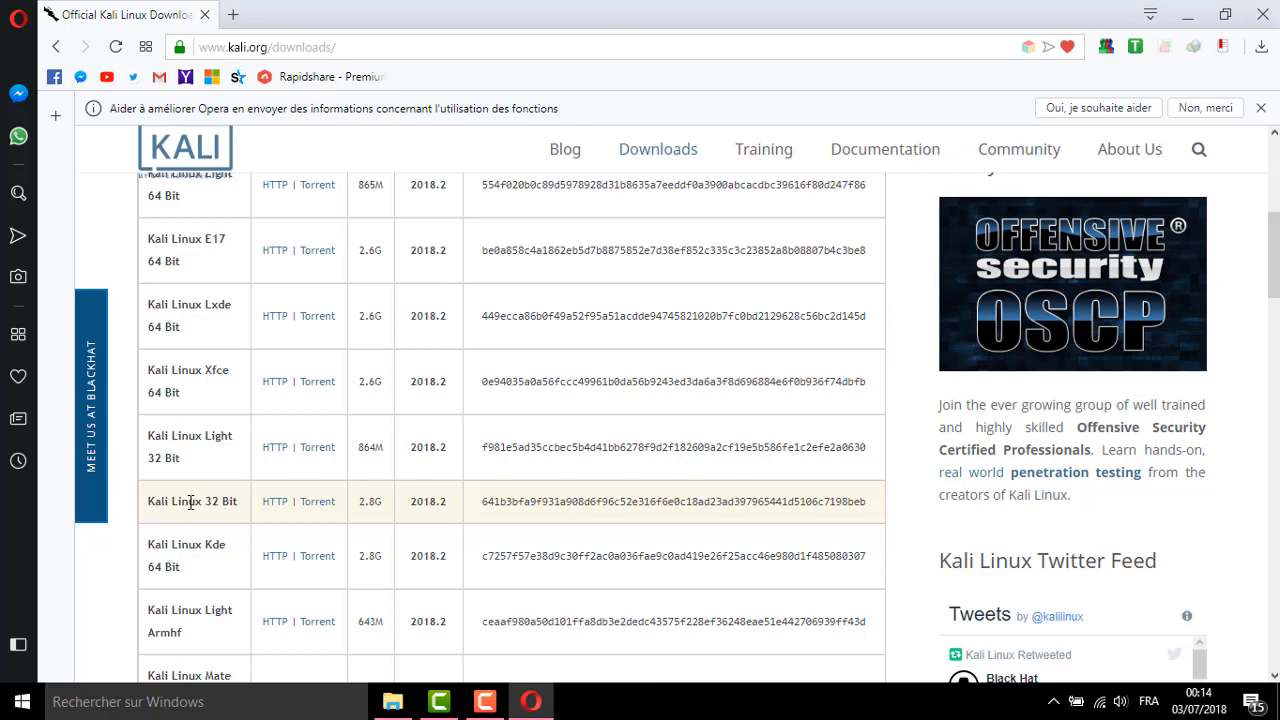
scroll(203, 498, up, 3)
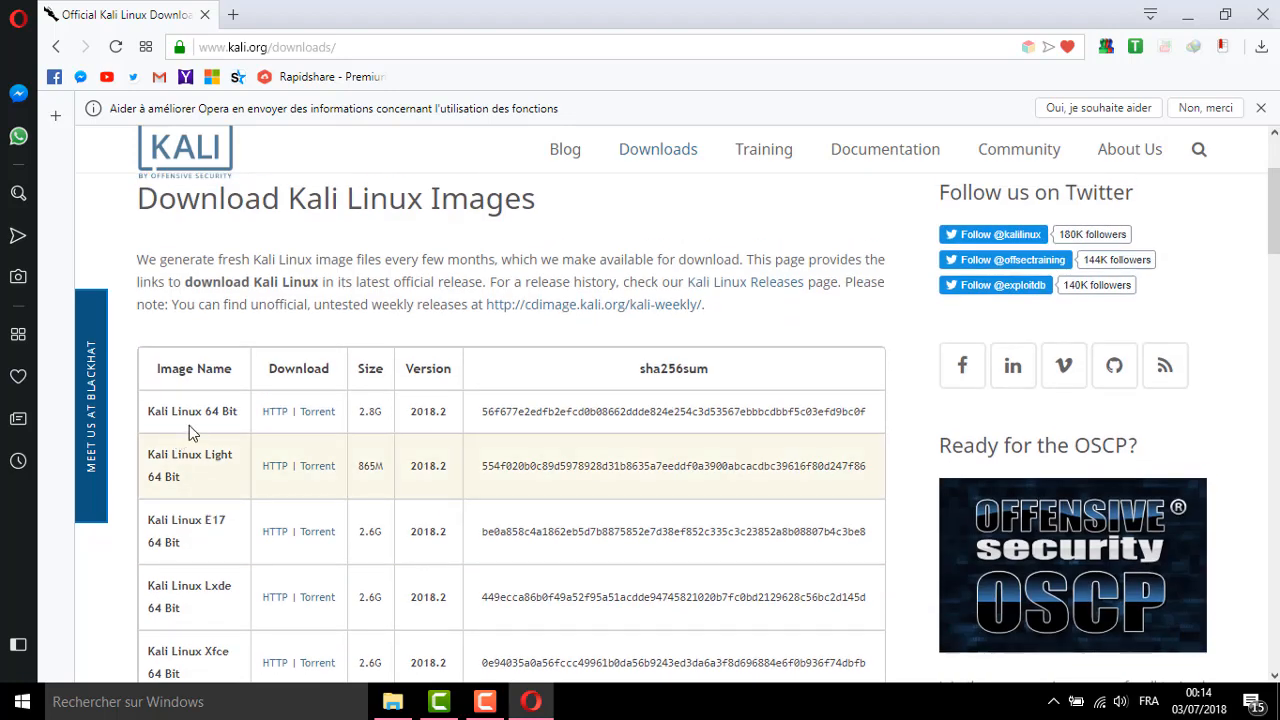
scroll(225, 432, down, 3)
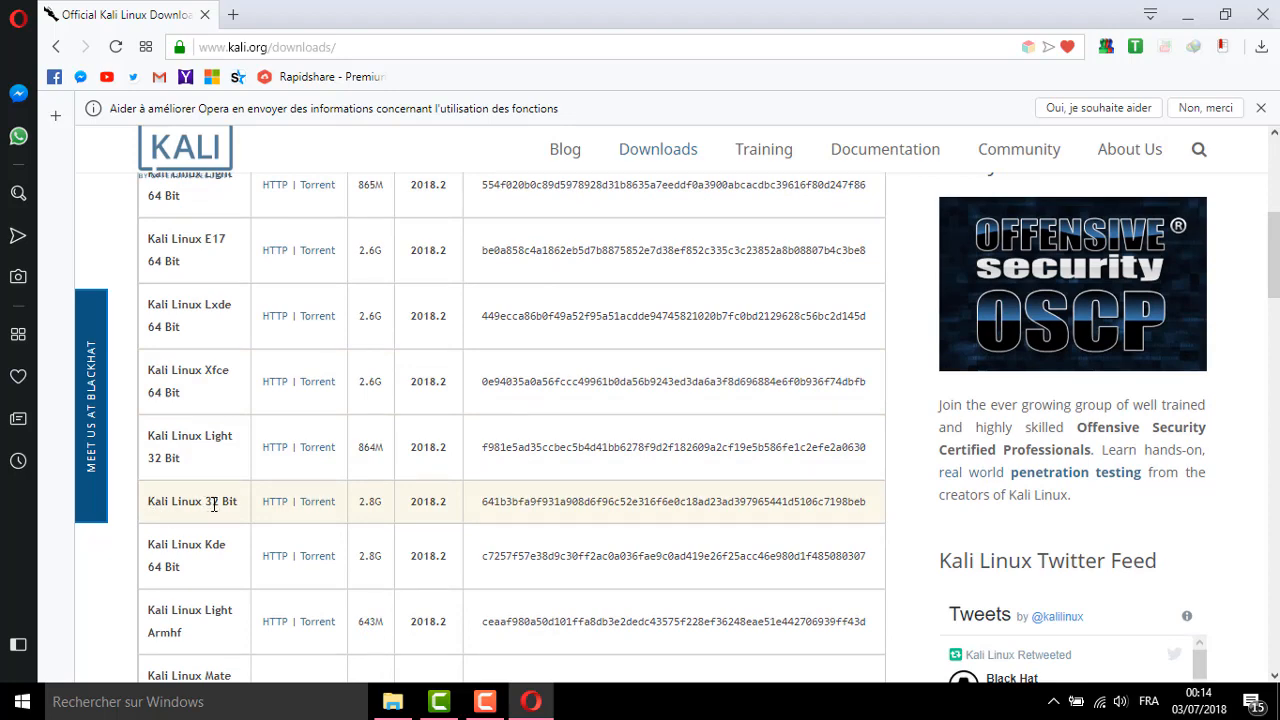
scroll(376, 457, up, 3)
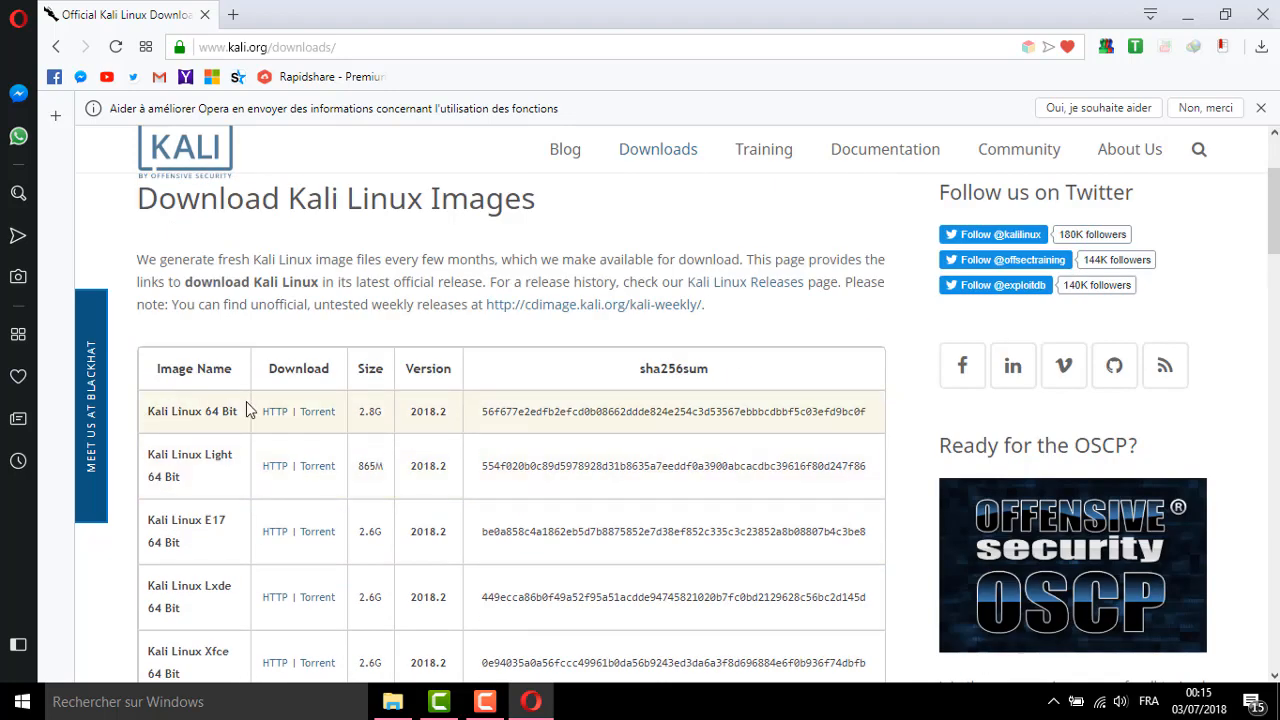
scroll(300, 430, down, 1)
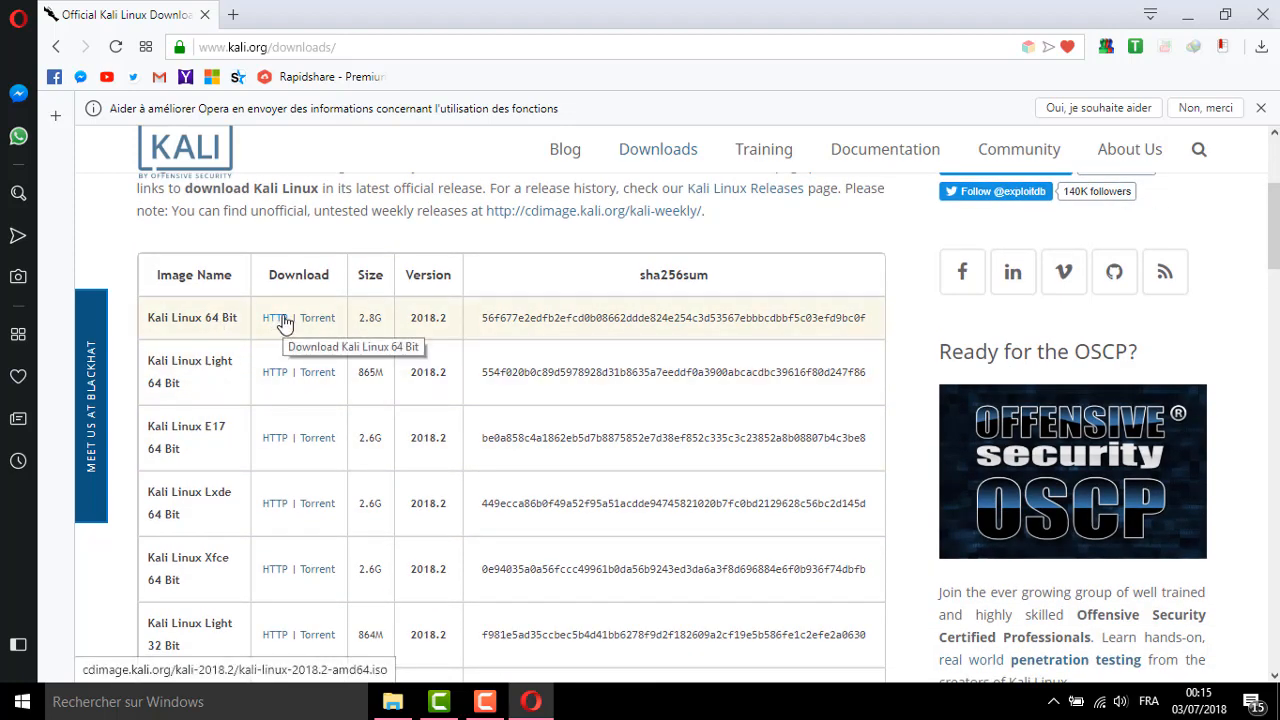
Download the Kali Linux 64 Bit 2018.2 ISO in IDM and close its progress window
click(284, 320)
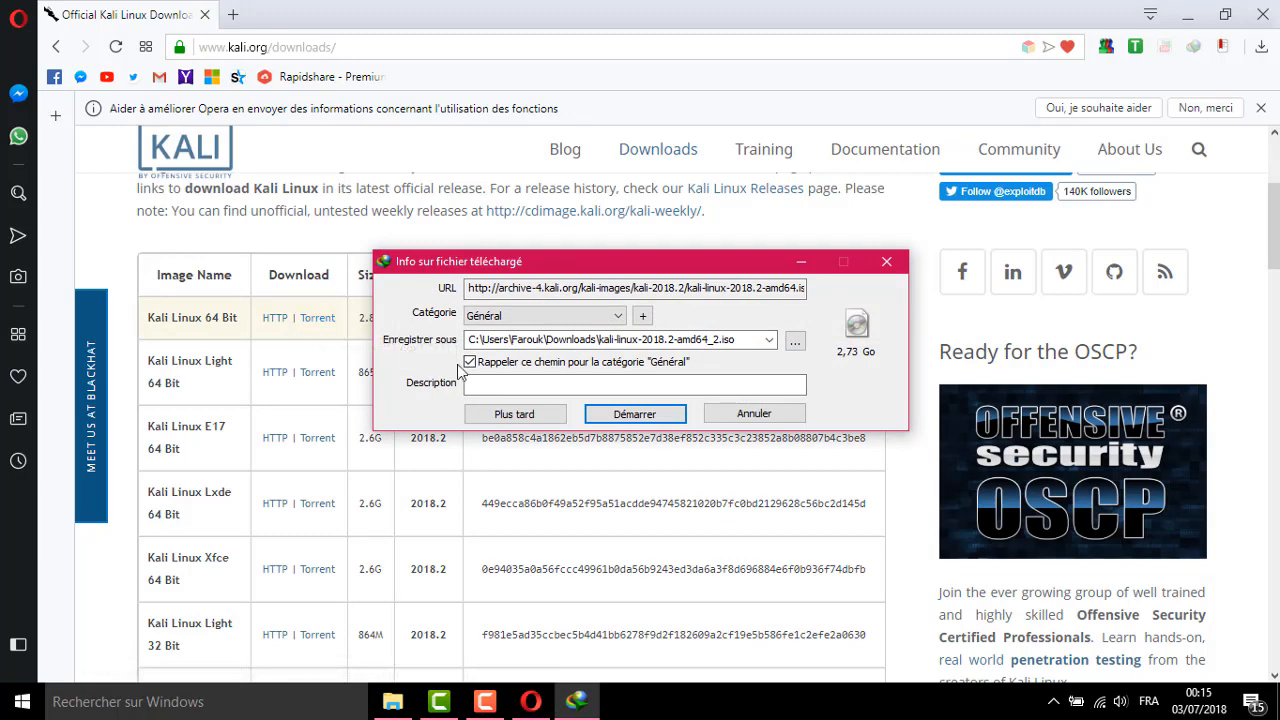
click(634, 415)
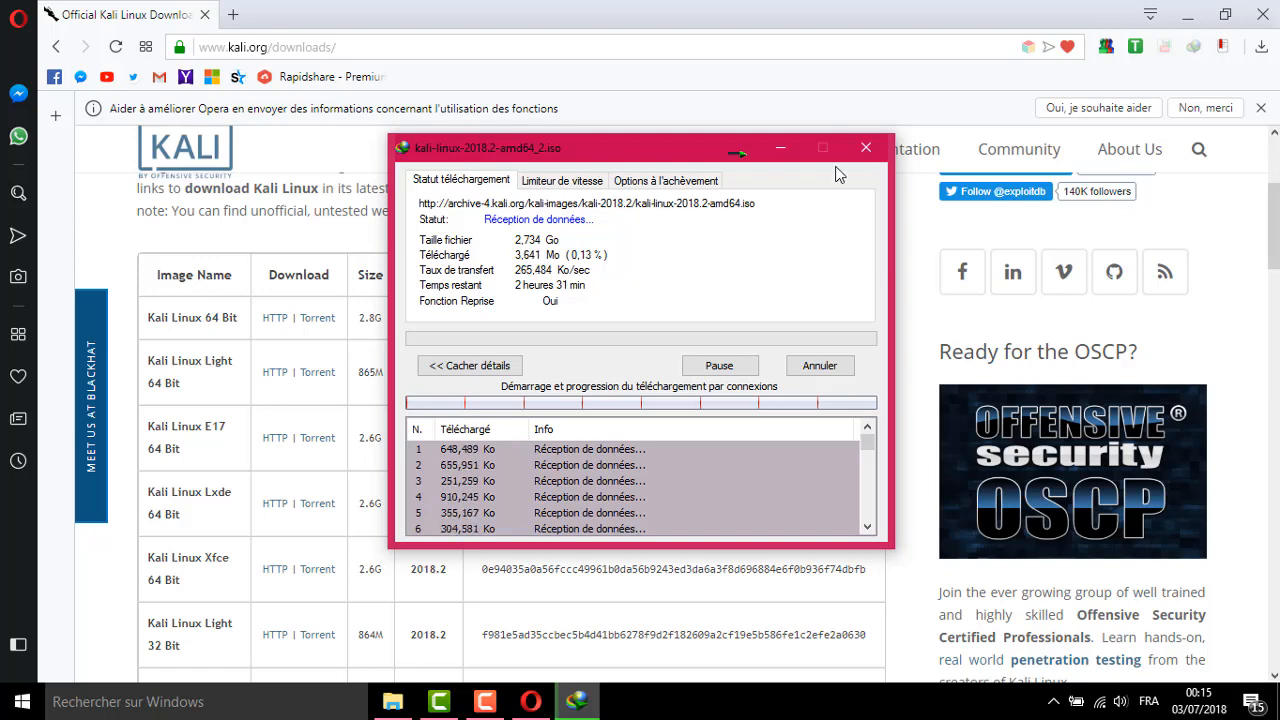
click(866, 148)
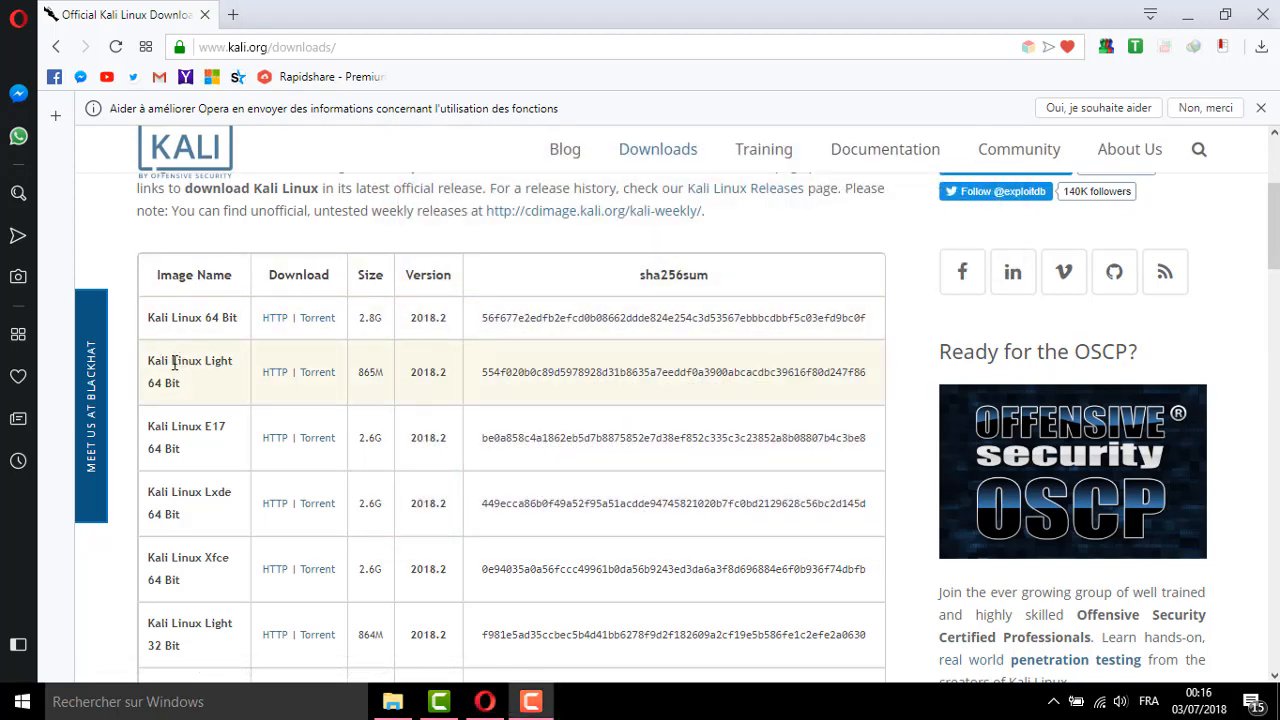
Google 'vmware workstation' in a new tab
click(232, 15)
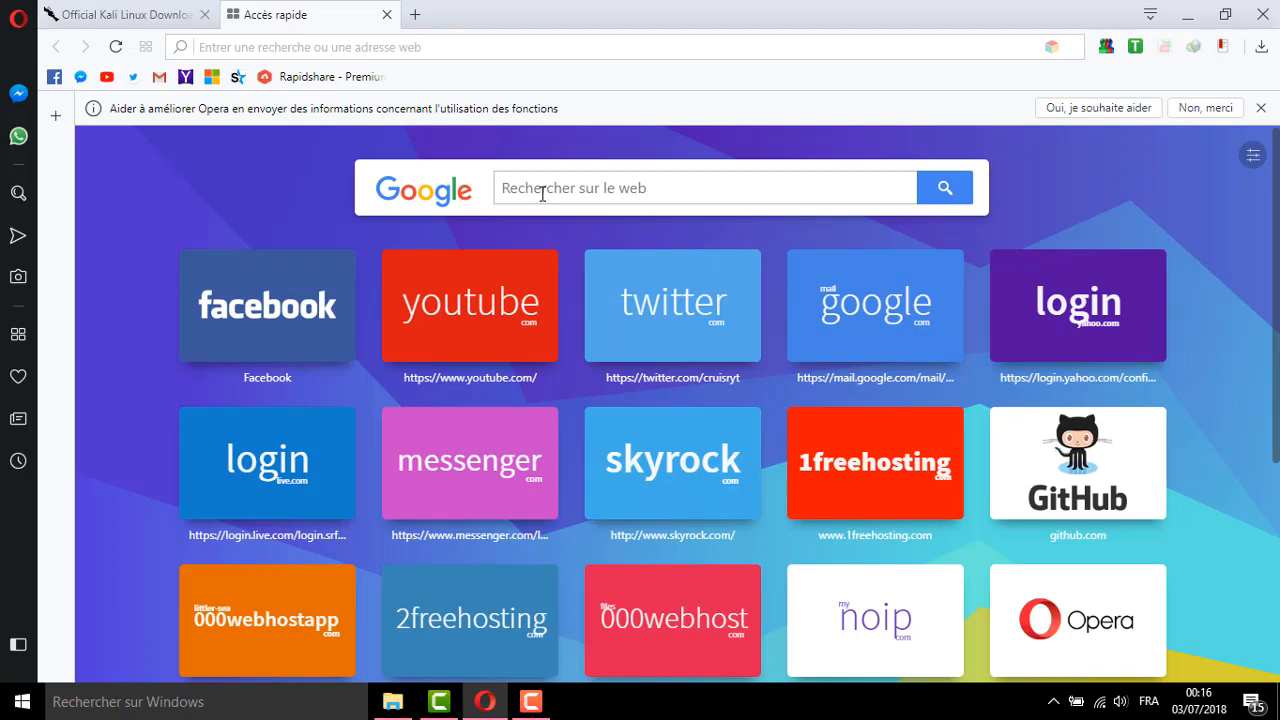
text(vm)
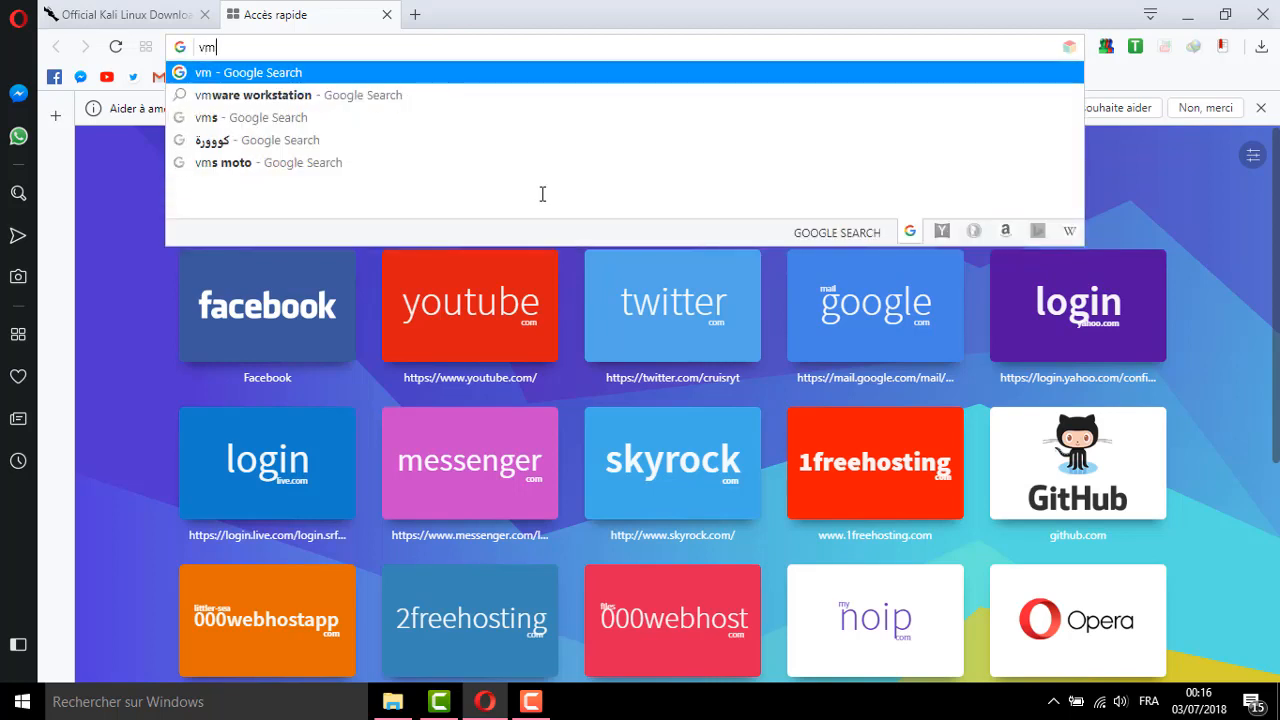
text(wa)
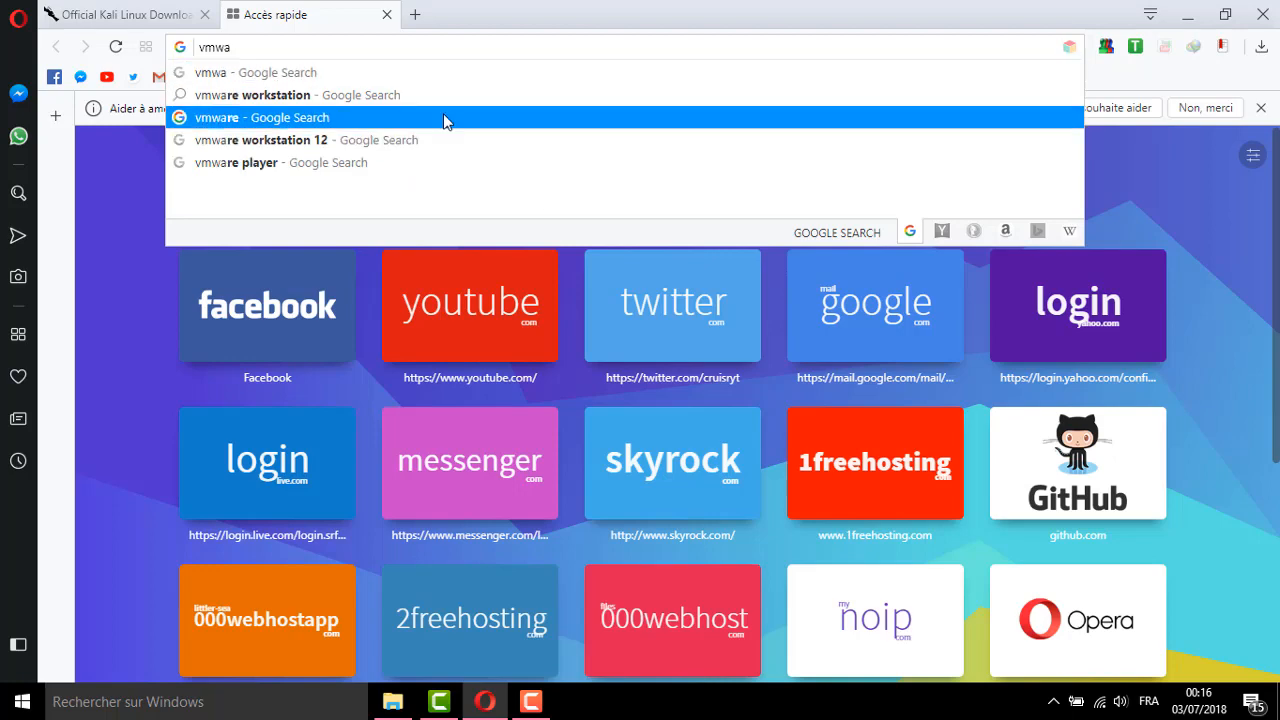
click(323, 94)
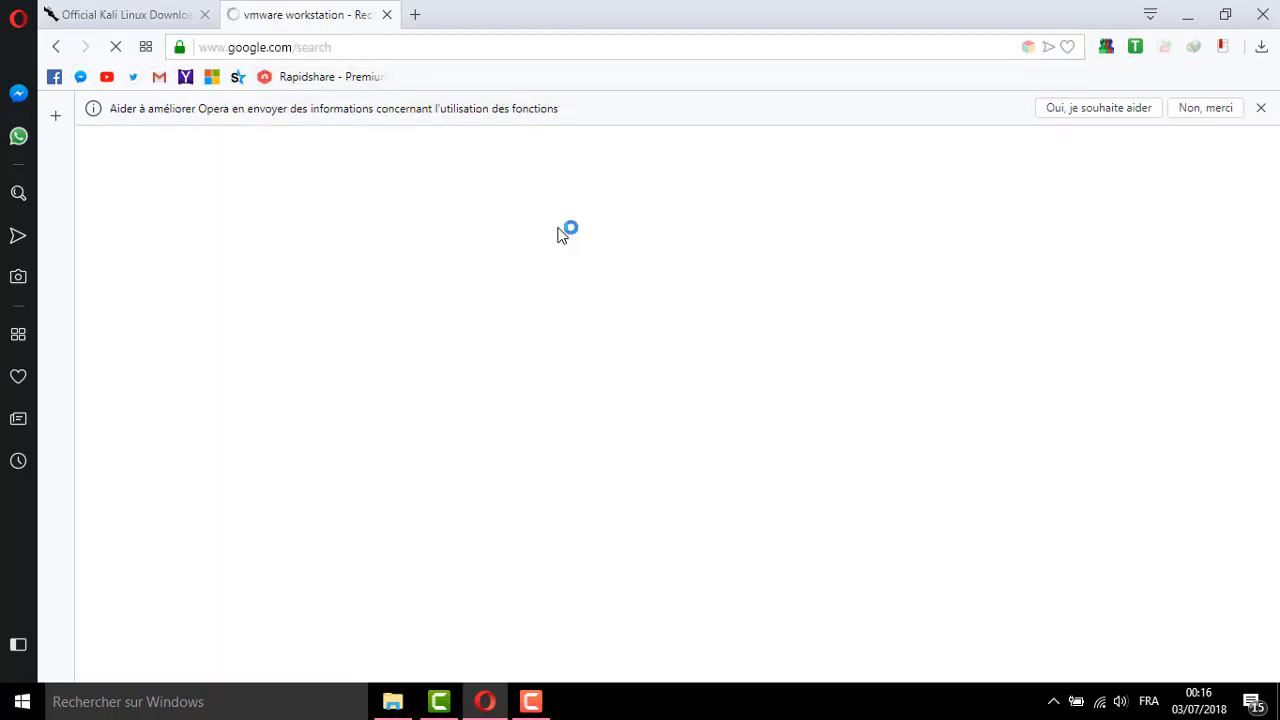
Google 'virtualbox' in another new tab and open the virtualbox.org website
click(415, 14)
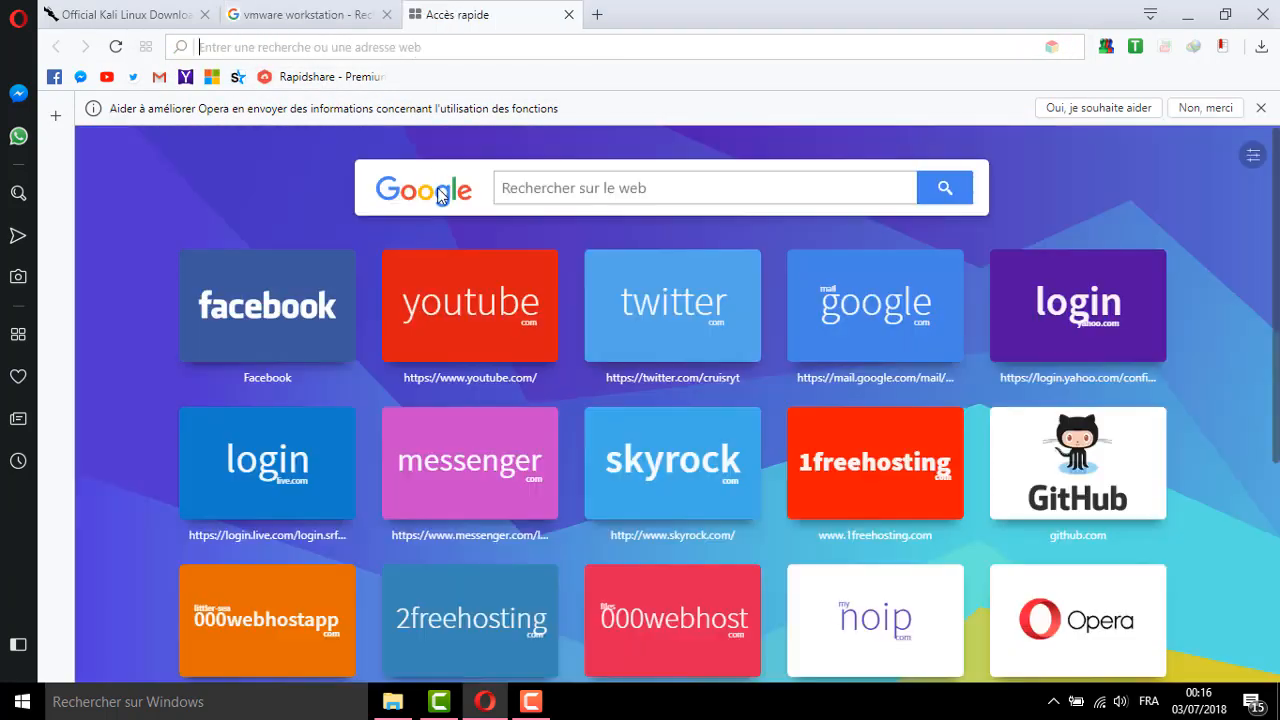
click(518, 190)
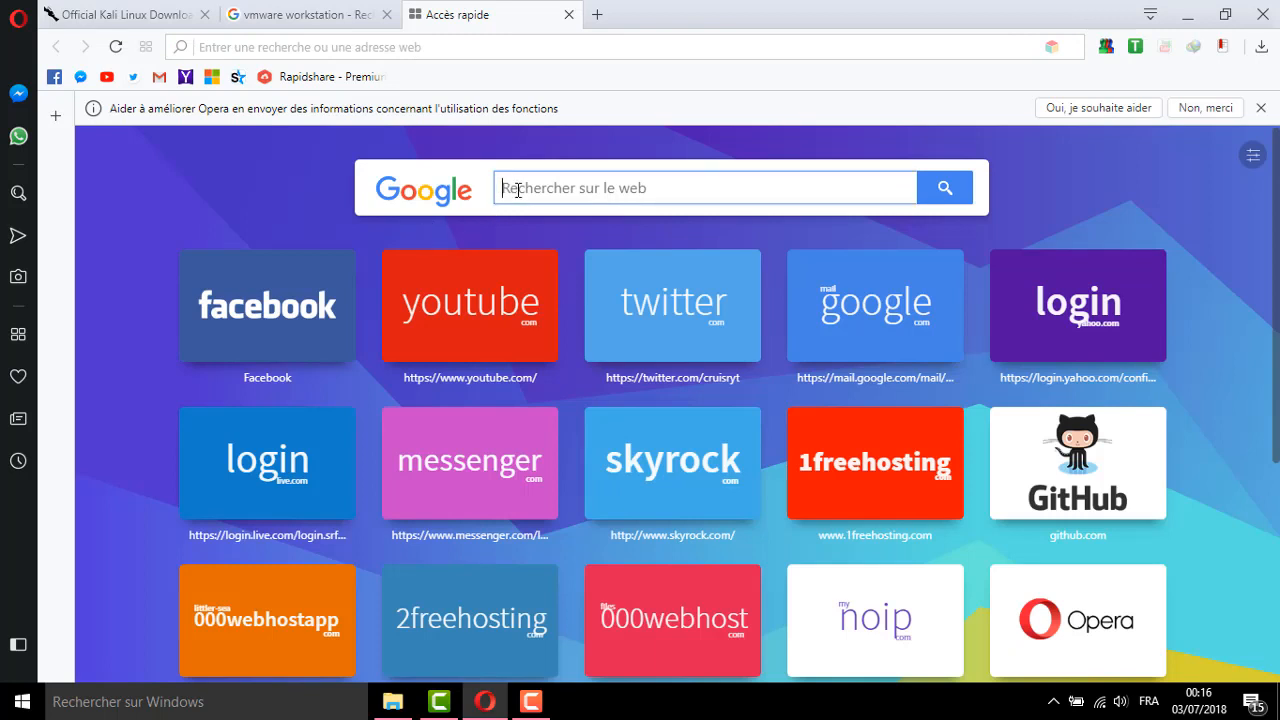
text(virtu)
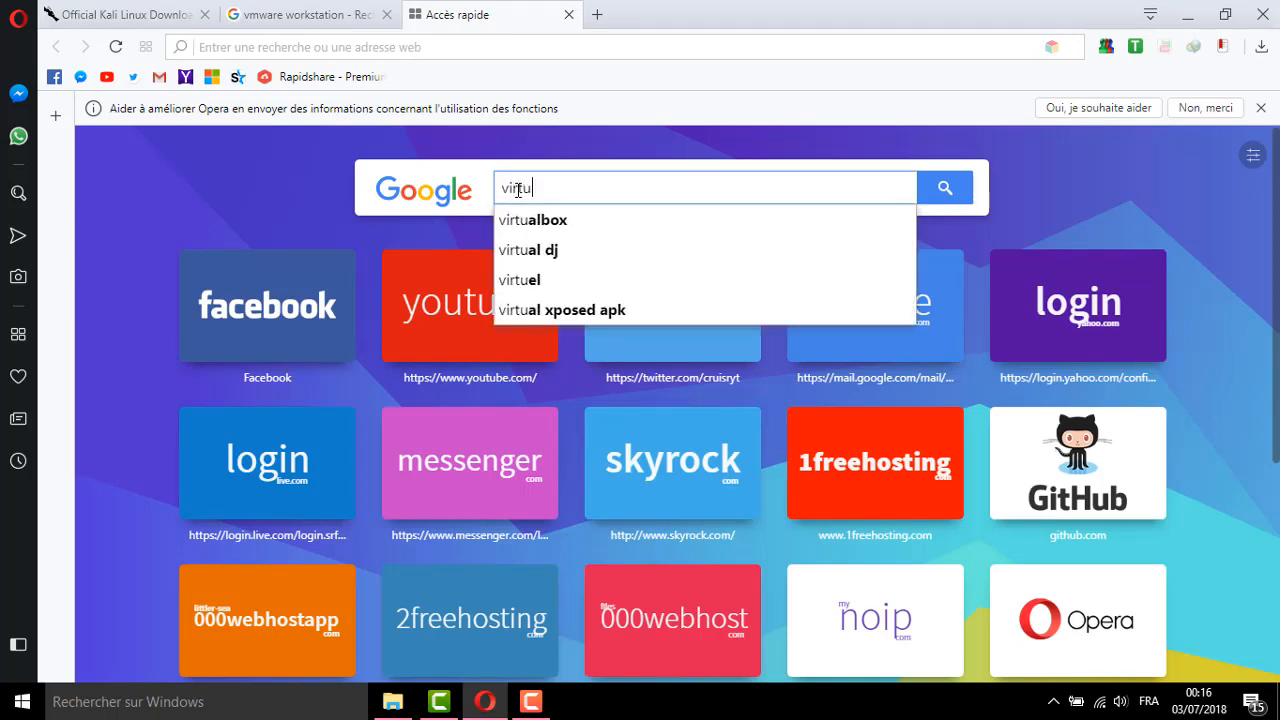
click(550, 219)
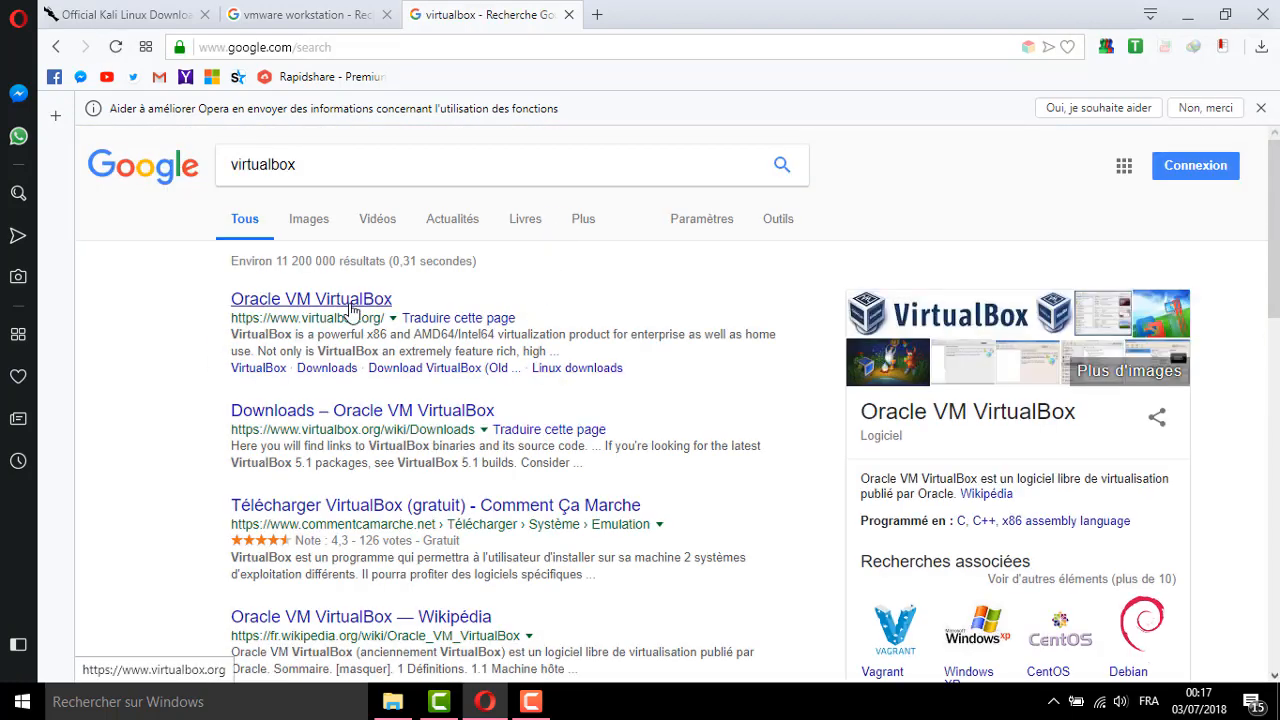
click(350, 305)
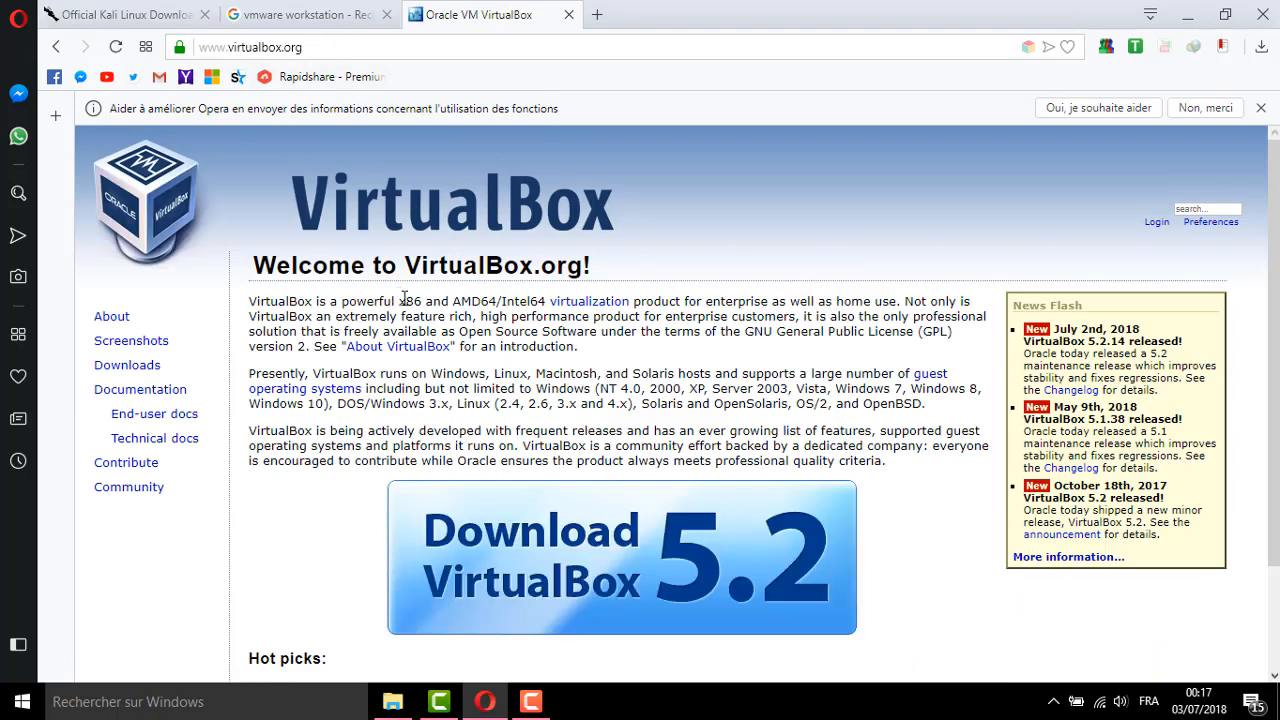
scroll(533, 338, down, 3)
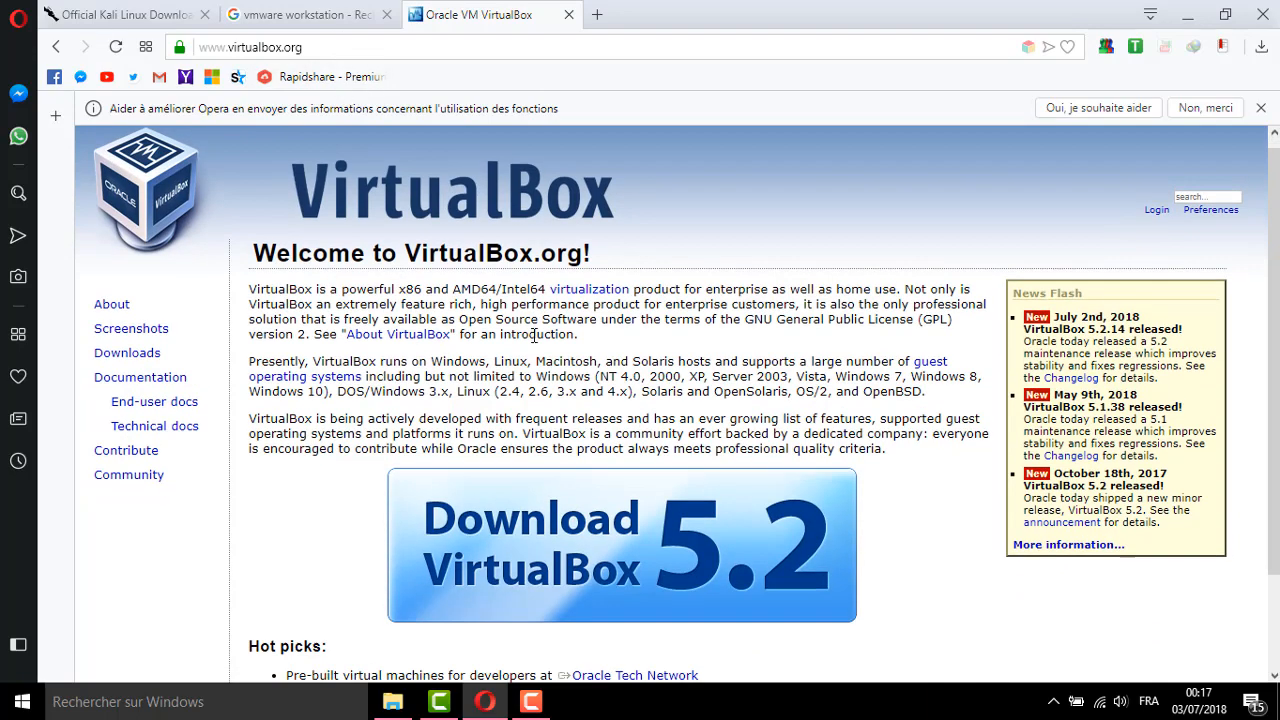
scroll(533, 338, up, 3)
Open the VMware Workstation Pro product page and its Pro 14 download page
click(318, 17)
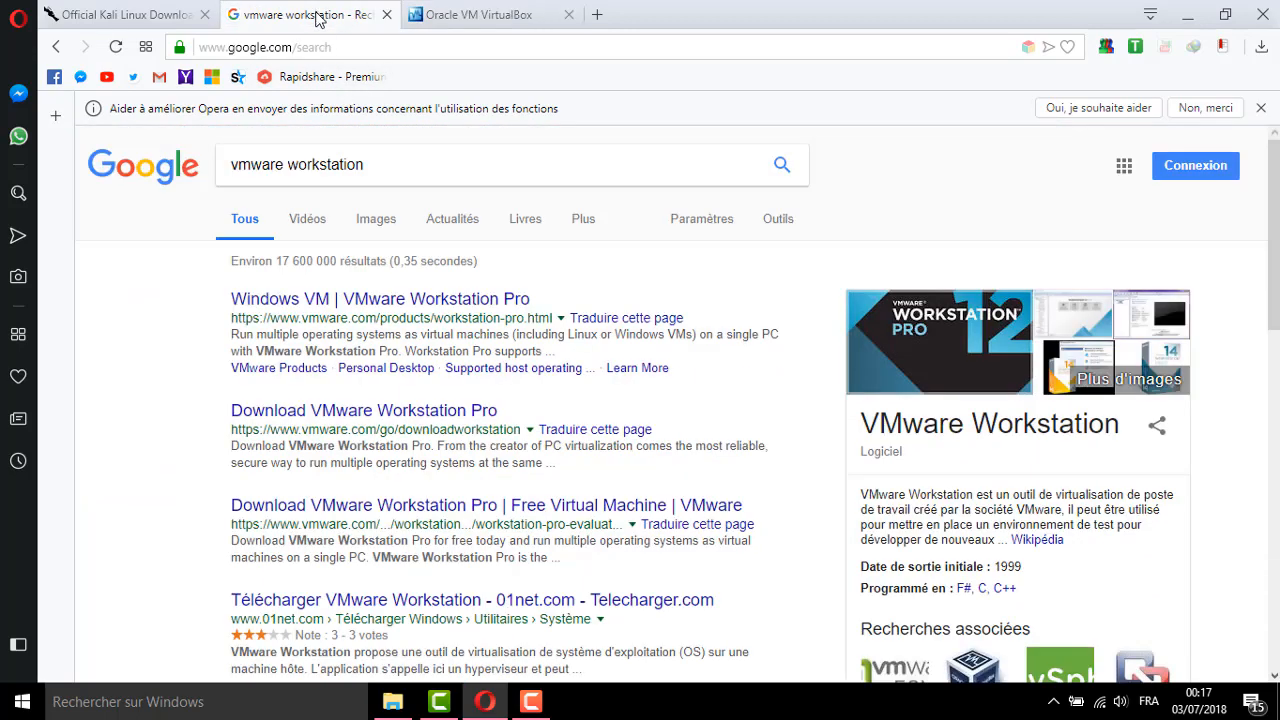
click(330, 302)
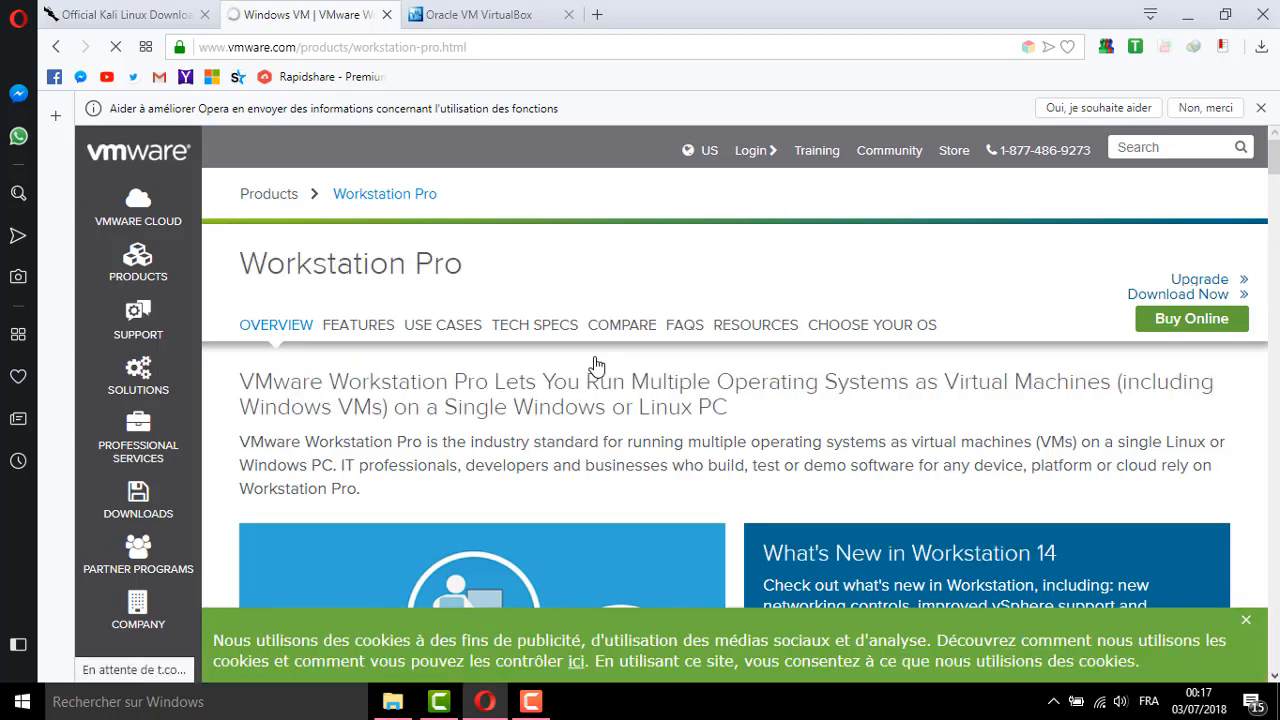
scroll(596, 365, down, 5)
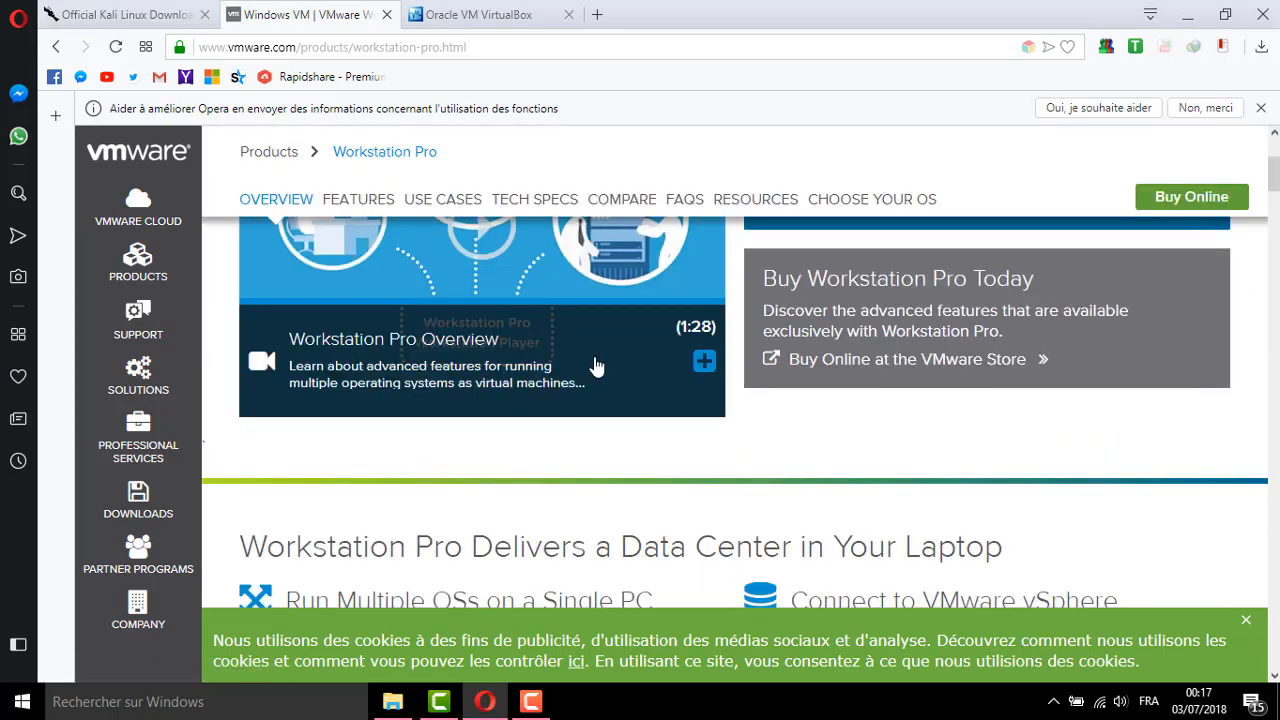
scroll(596, 367, down, 3)
scroll(597, 360, up, 10)
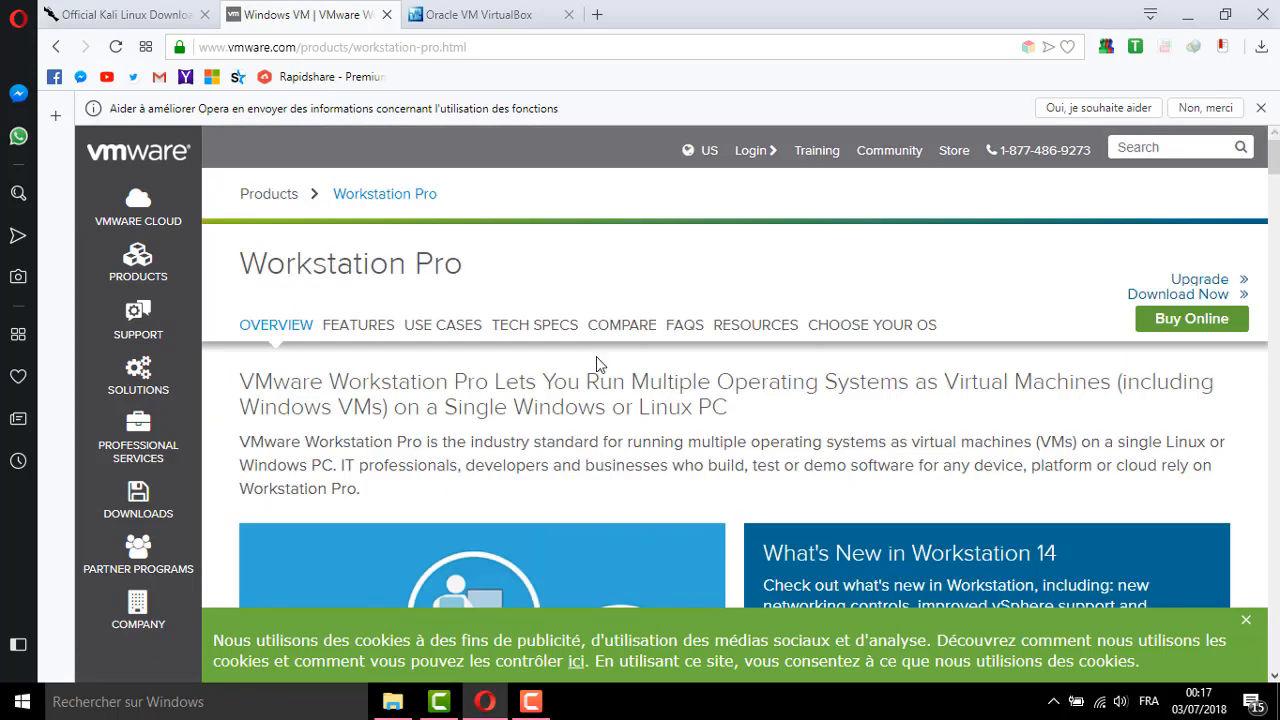
click(1150, 298)
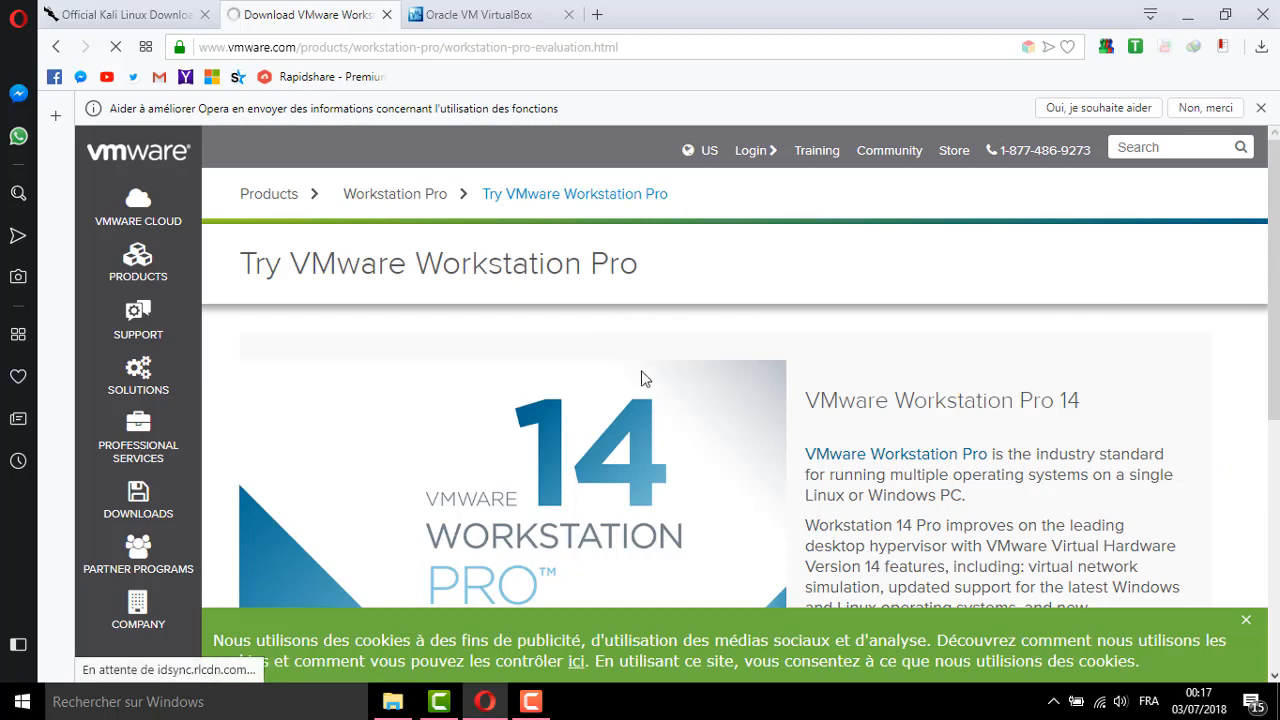
scroll(643, 380, down, 3)
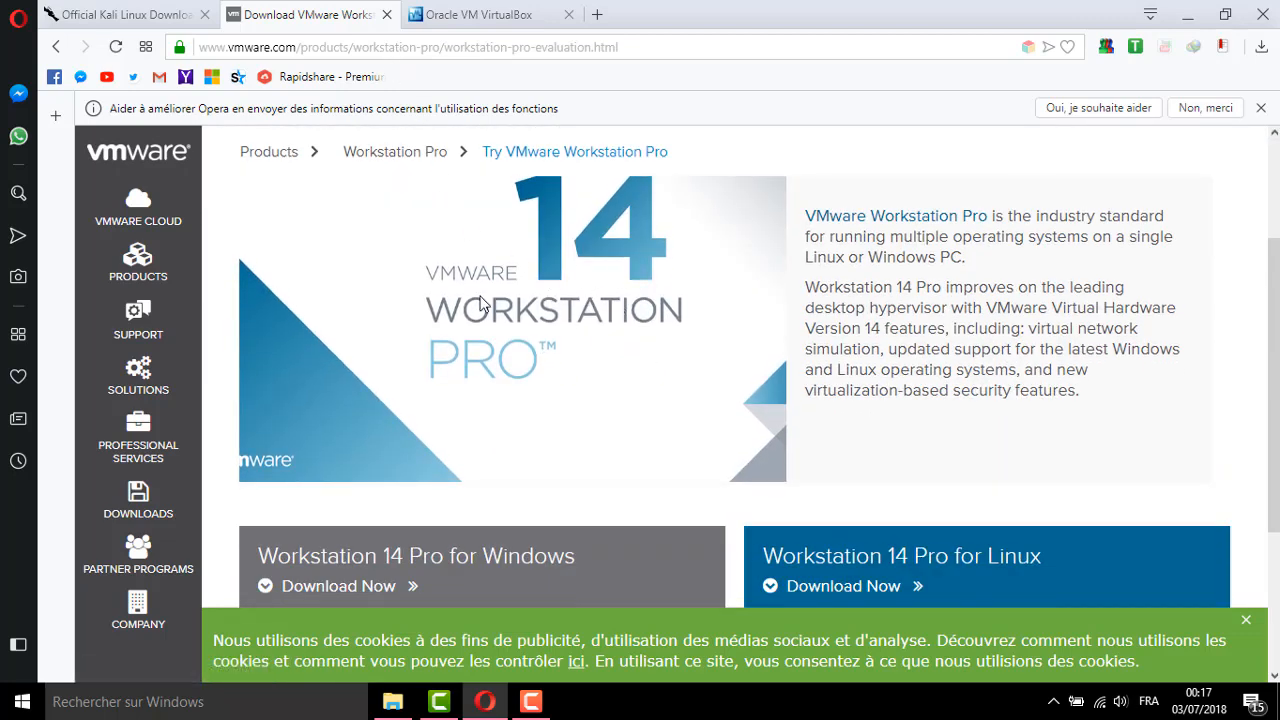
click(483, 19)
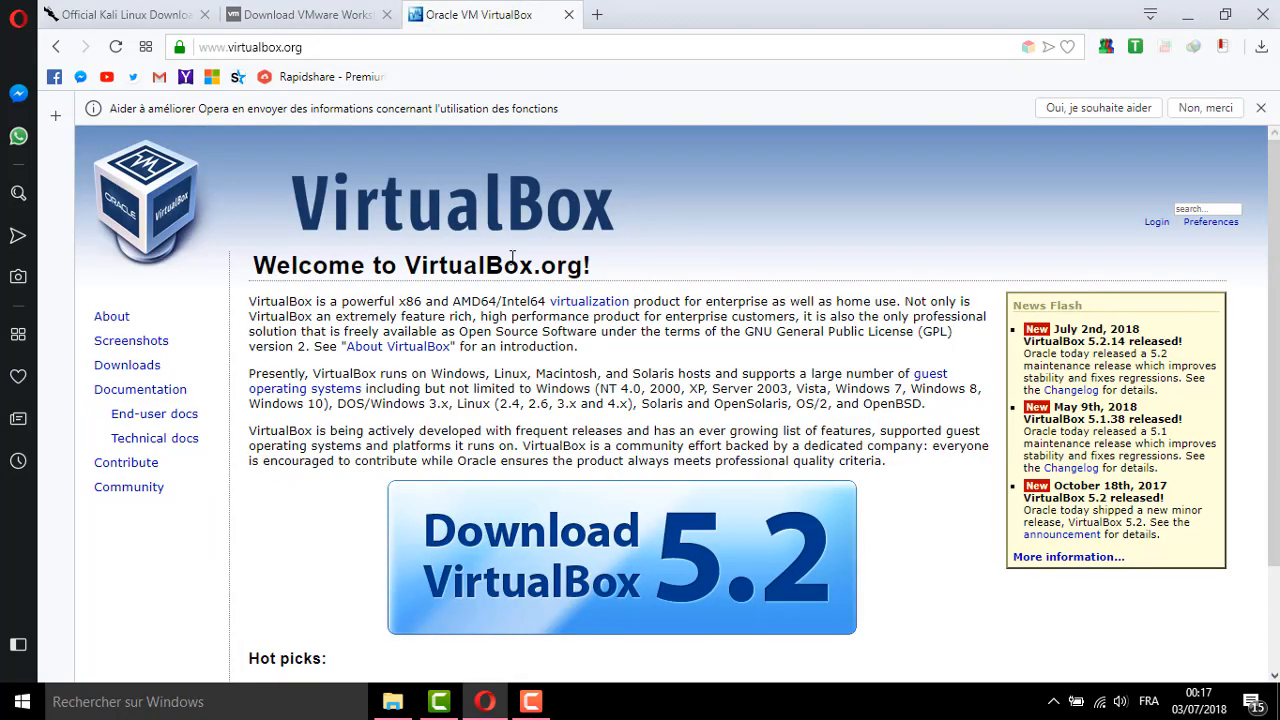
Go from the Download VirtualBox 5.2 button to the Downloads page listing 5.2.14 packages
scroll(658, 500, down, 2)
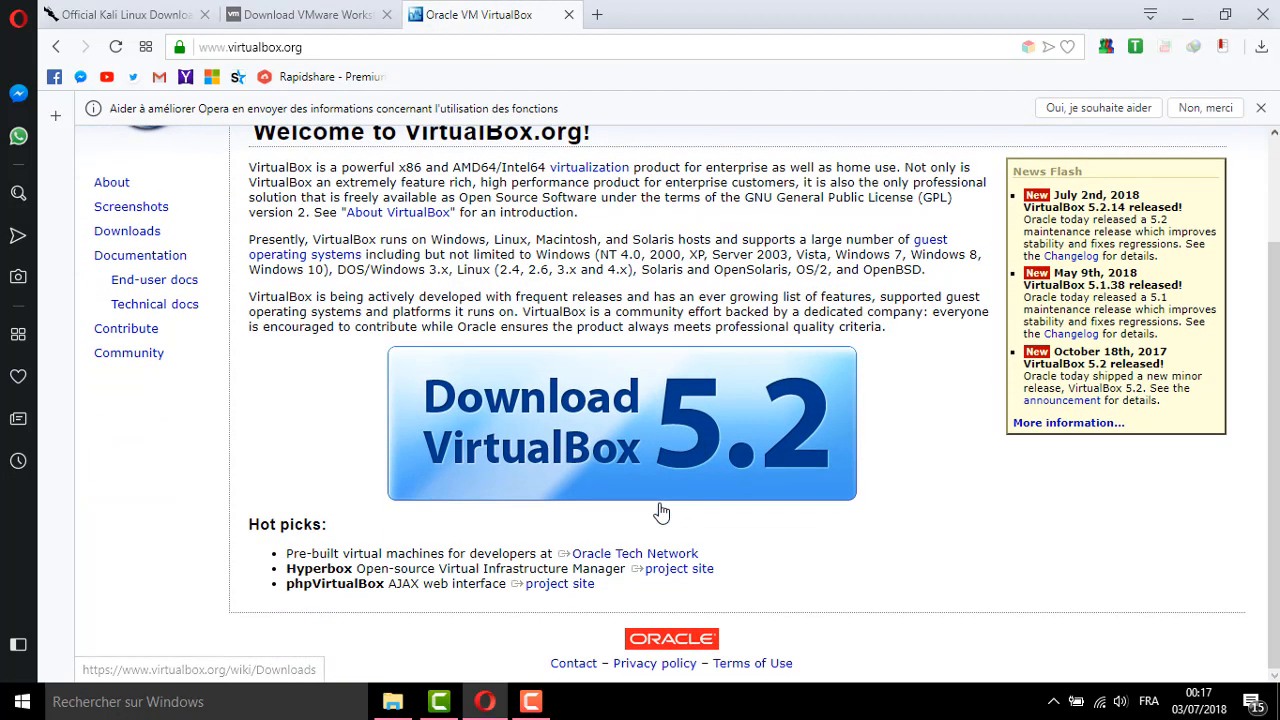
click(658, 493)
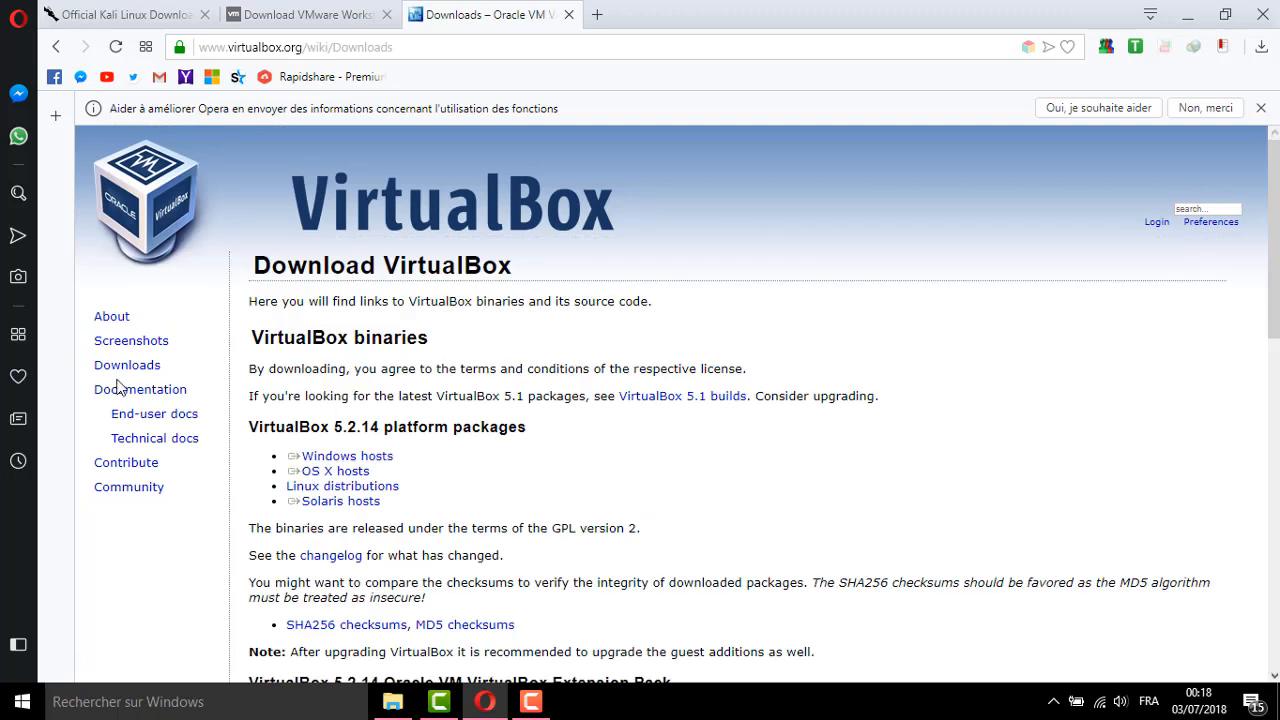
double_click(121, 368)
click(121, 372)
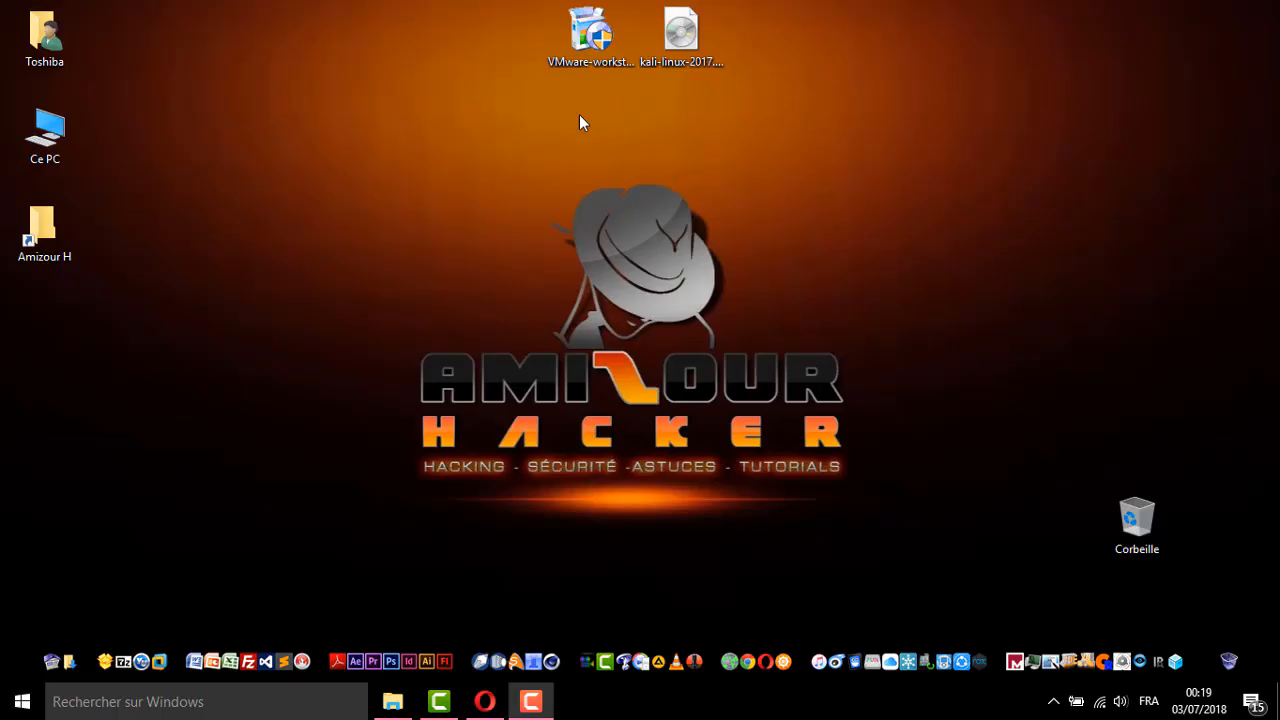
Start the VMware-workstation installer from the desktop to reach the Pro 12 setup welcome screen
drag(517, 103, 766, 25)
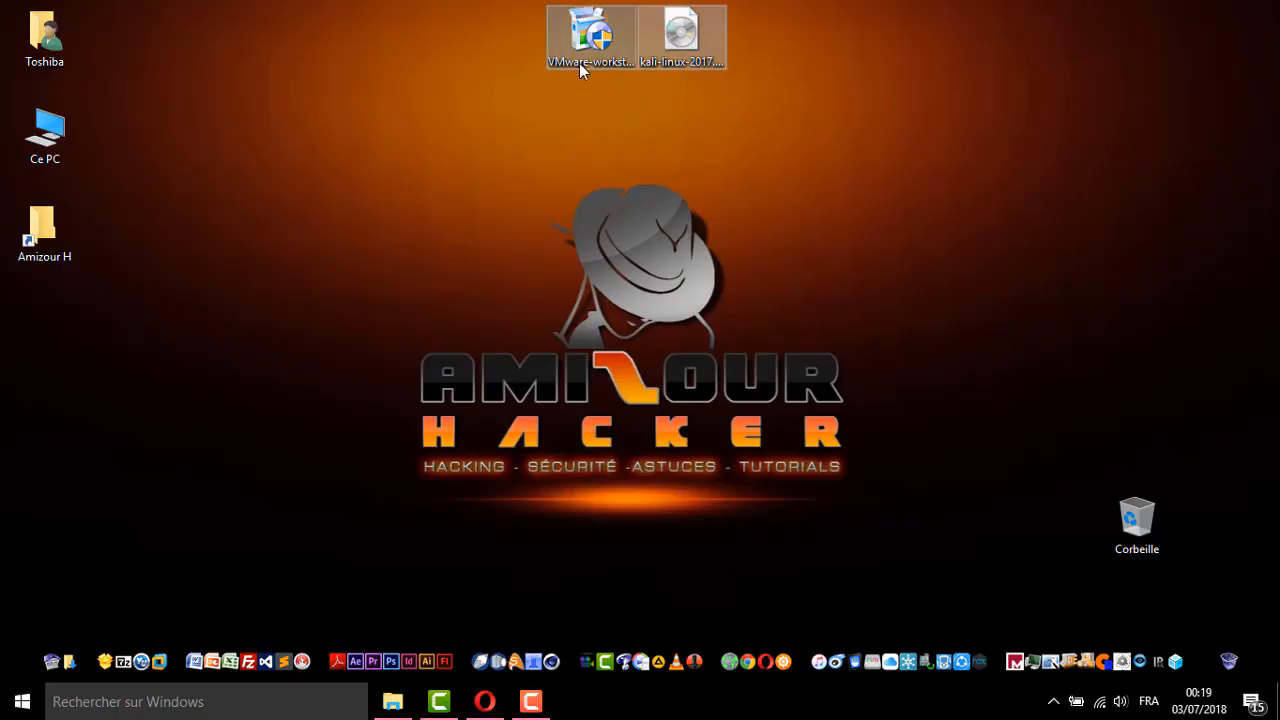
click(627, 100)
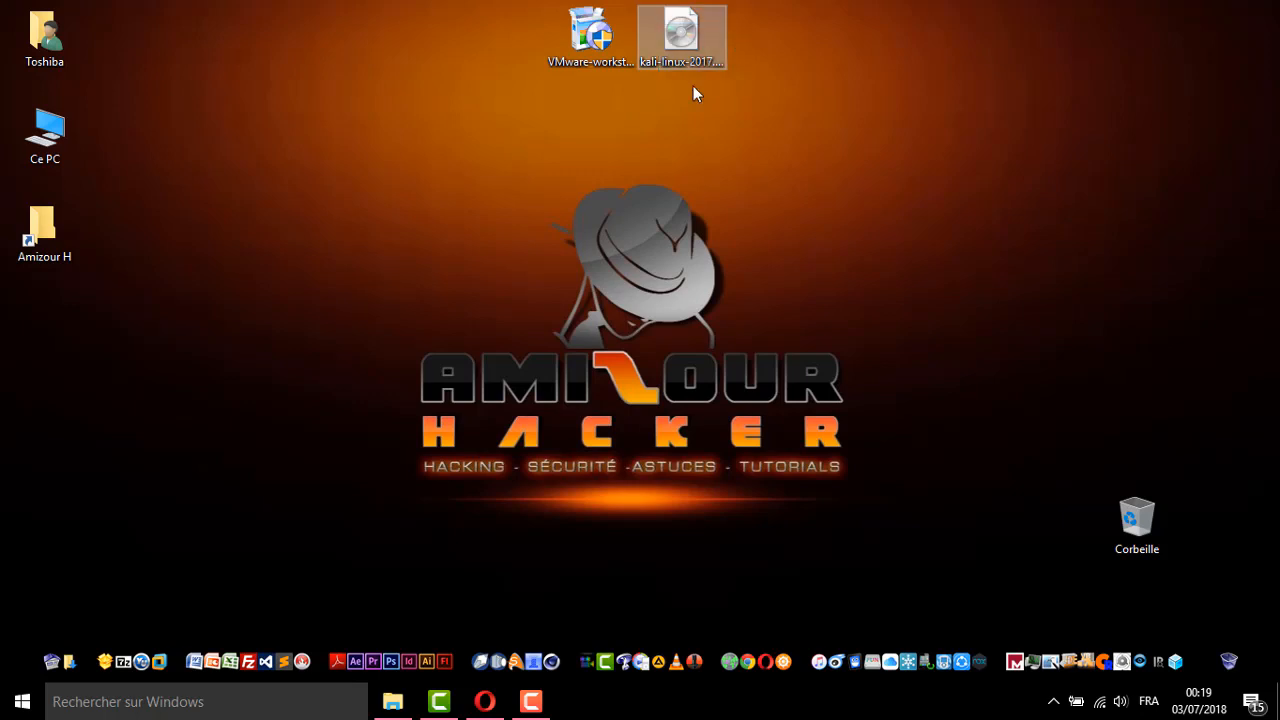
double_click(601, 38)
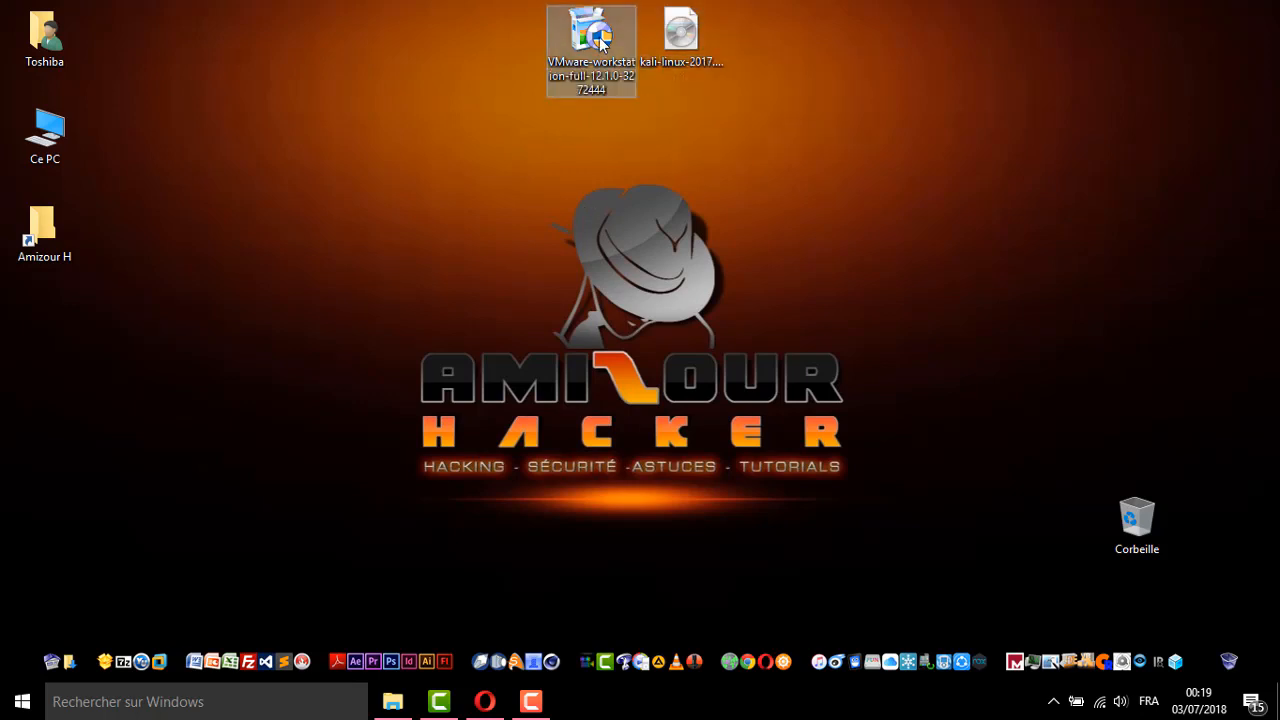
click(628, 181)
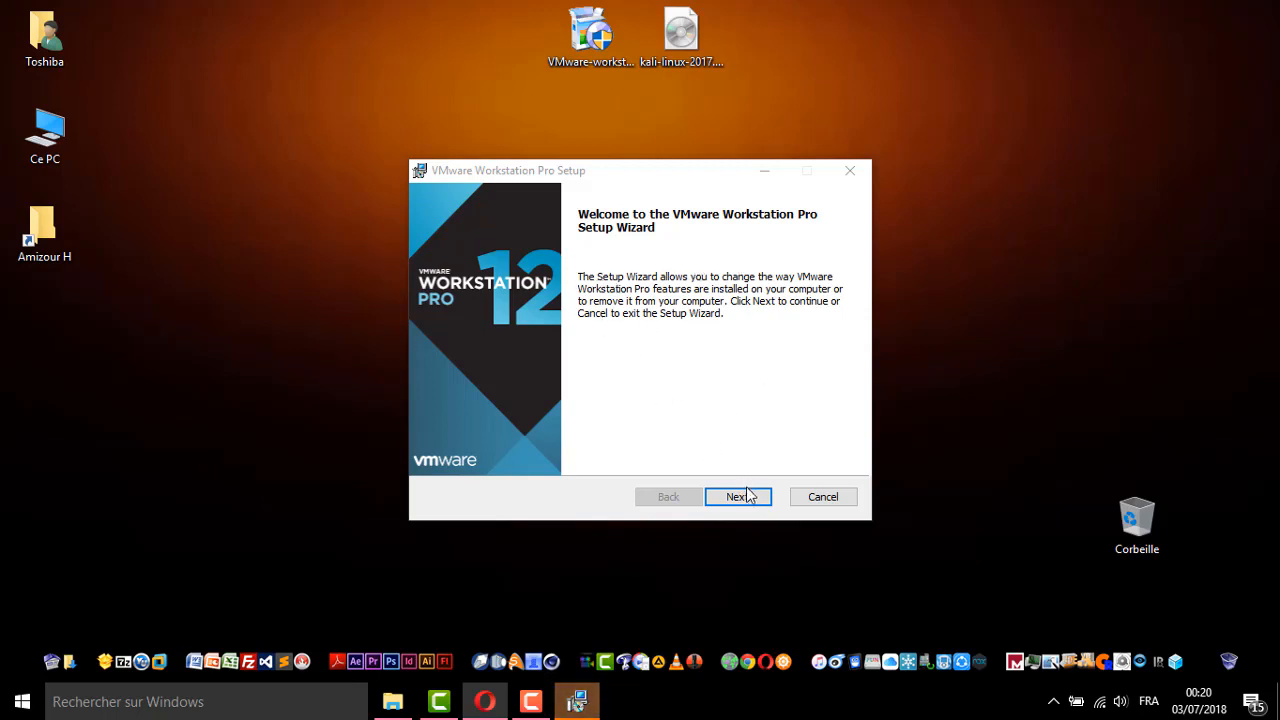
Cancel the VMware Workstation Pro installation, confirm, and finish the interrupted wizard
click(813, 505)
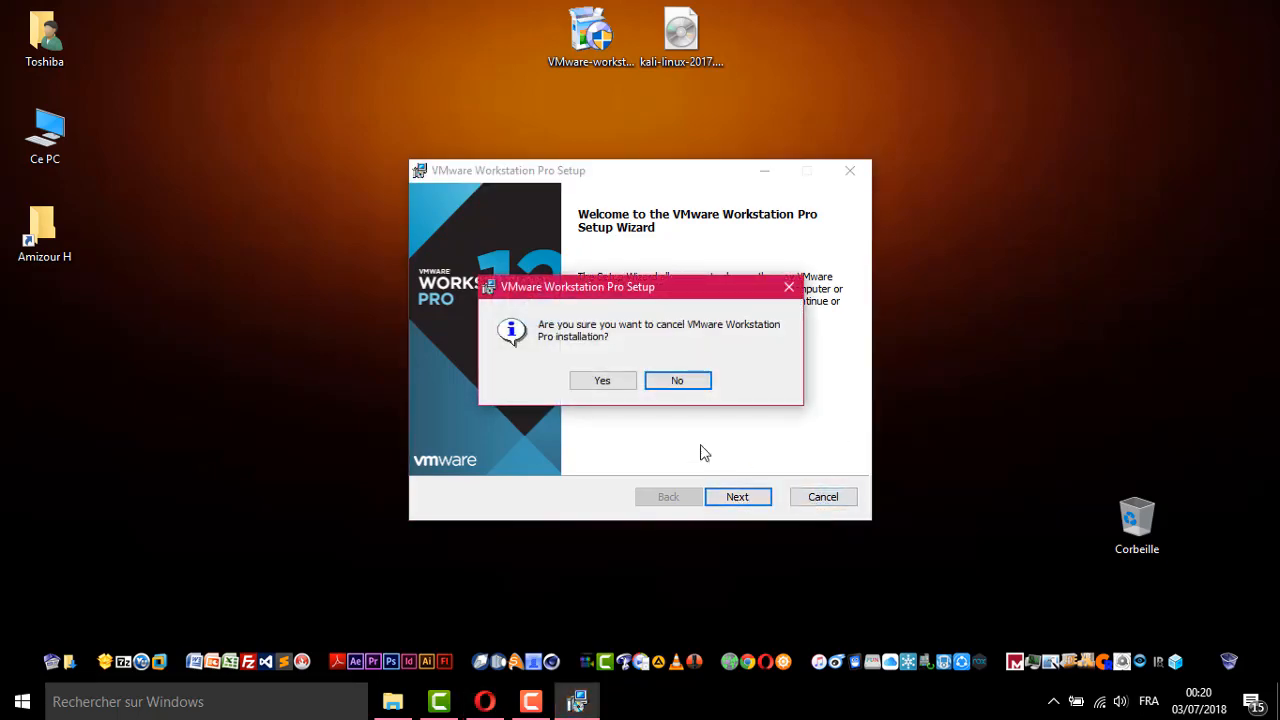
click(628, 386)
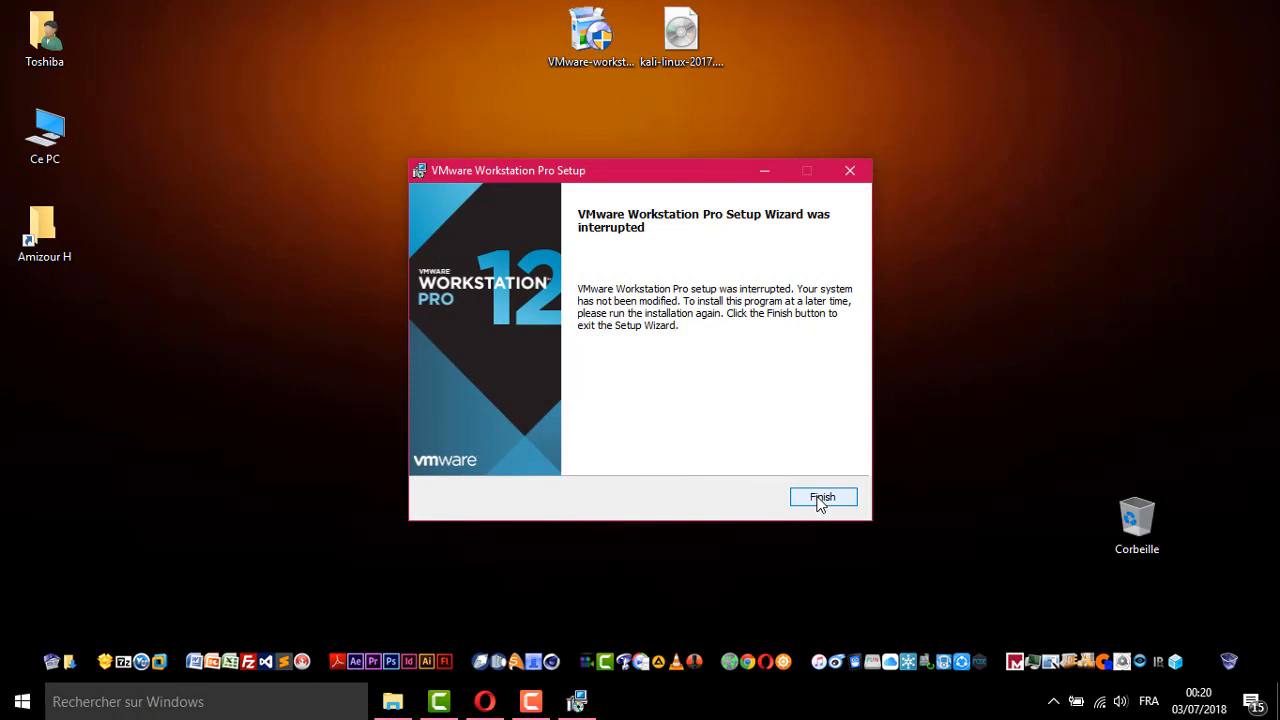
click(821, 499)
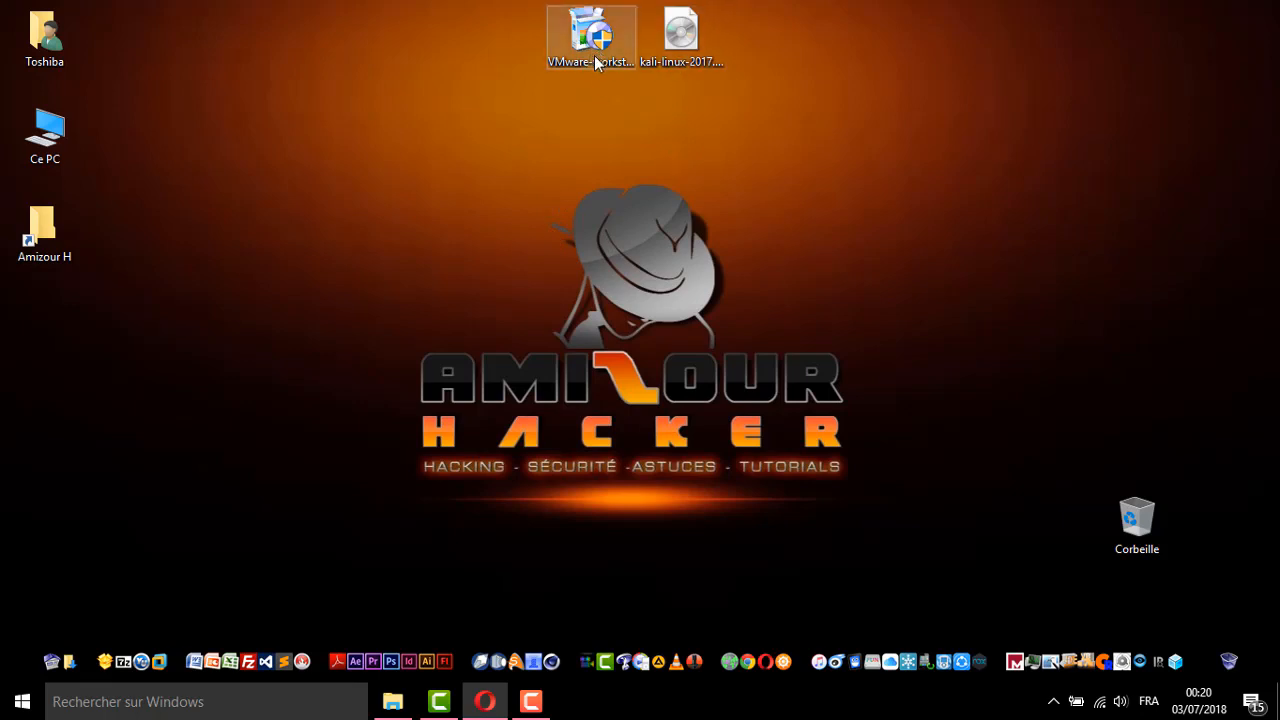
Start VMware Workstation Pro and choose Create a New Virtual Machine on the Home tab
click(156, 646)
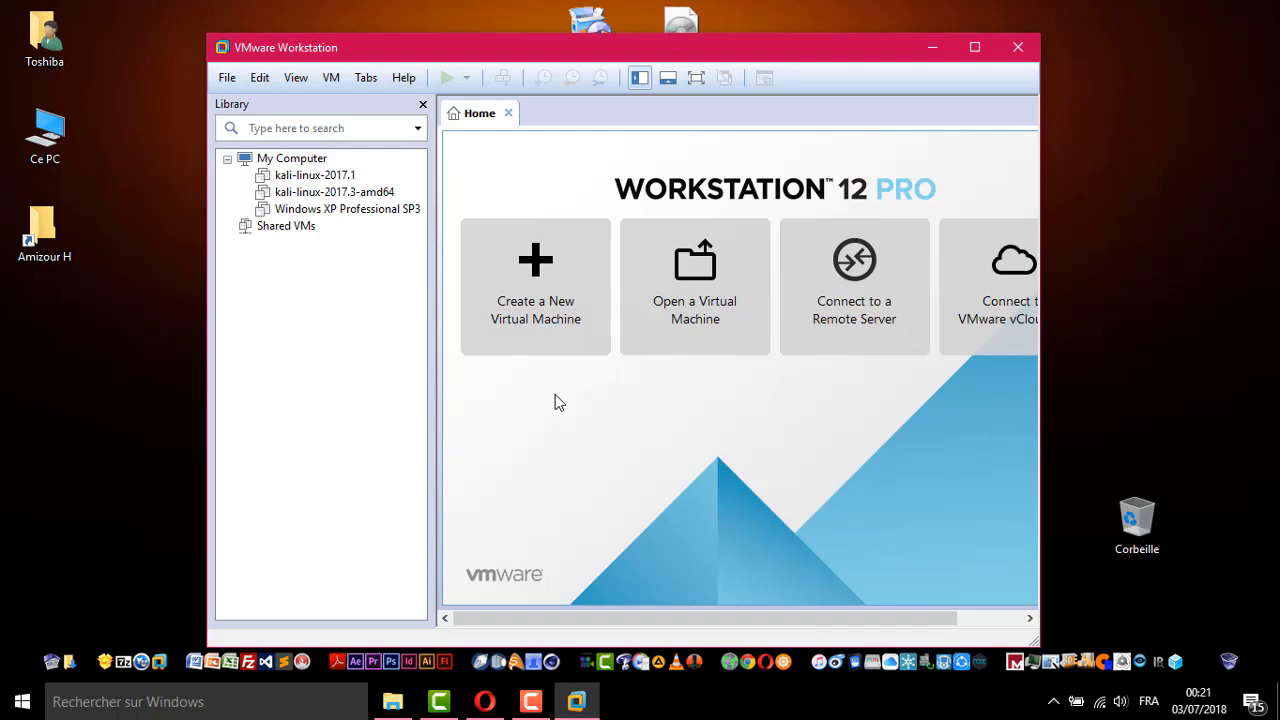
click(535, 300)
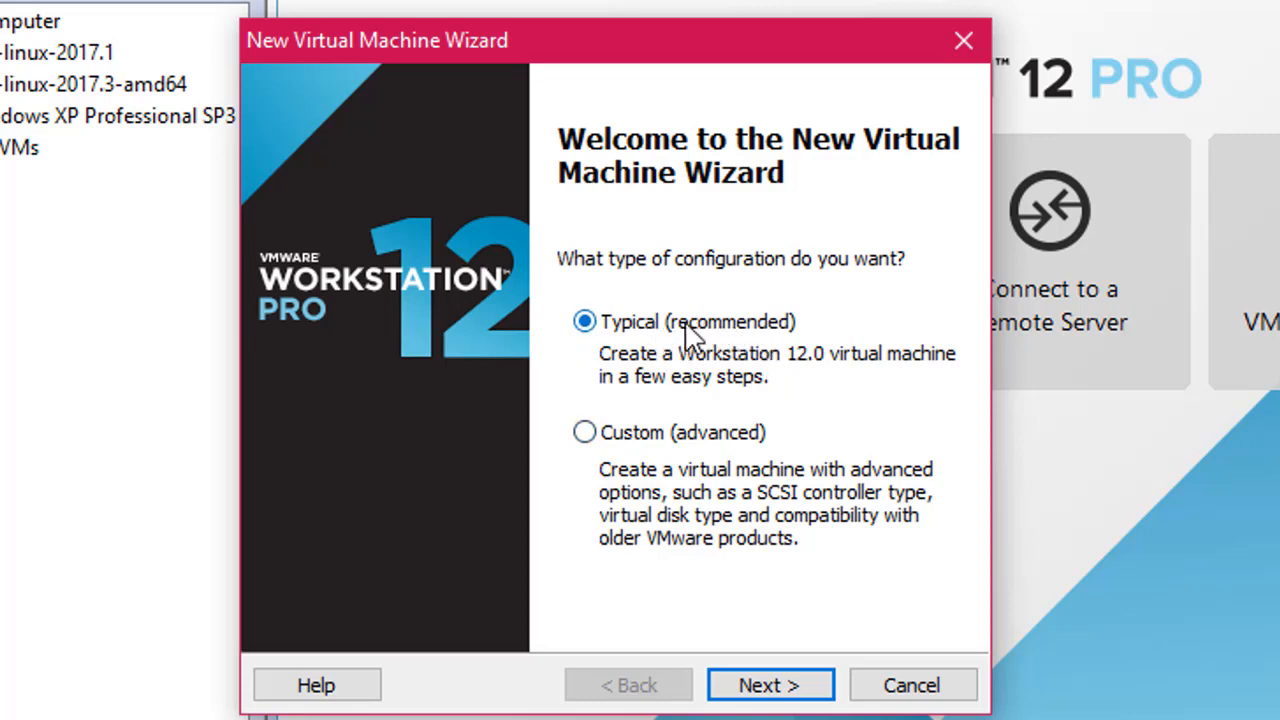
Choose kali-linux-2017.3-amd64.iso from the Bureau folder as the installer disc image
click(757, 690)
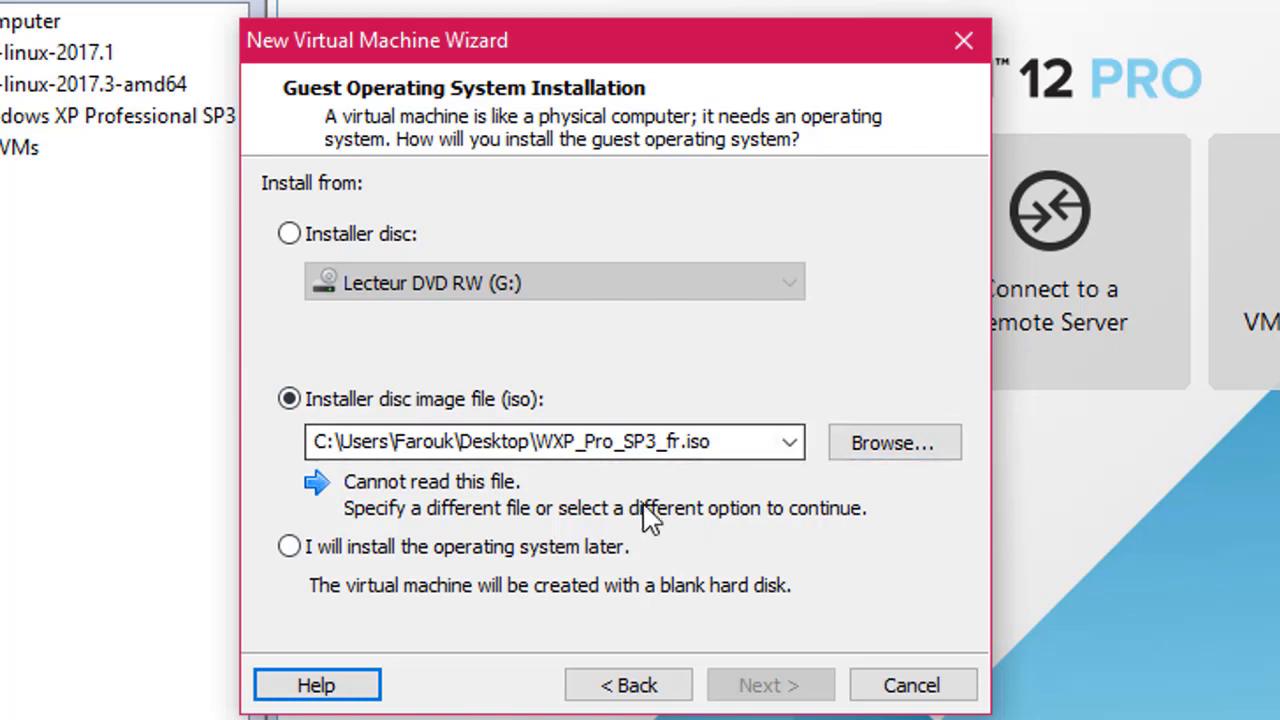
click(882, 453)
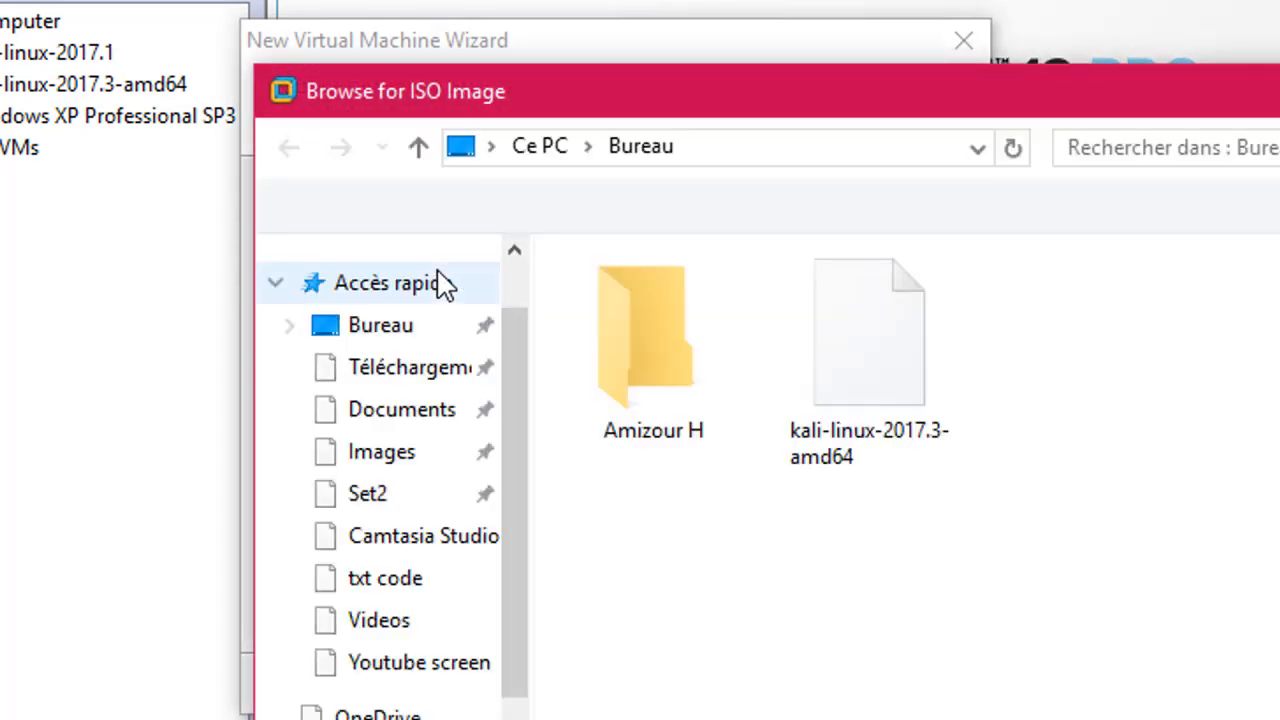
click(385, 268)
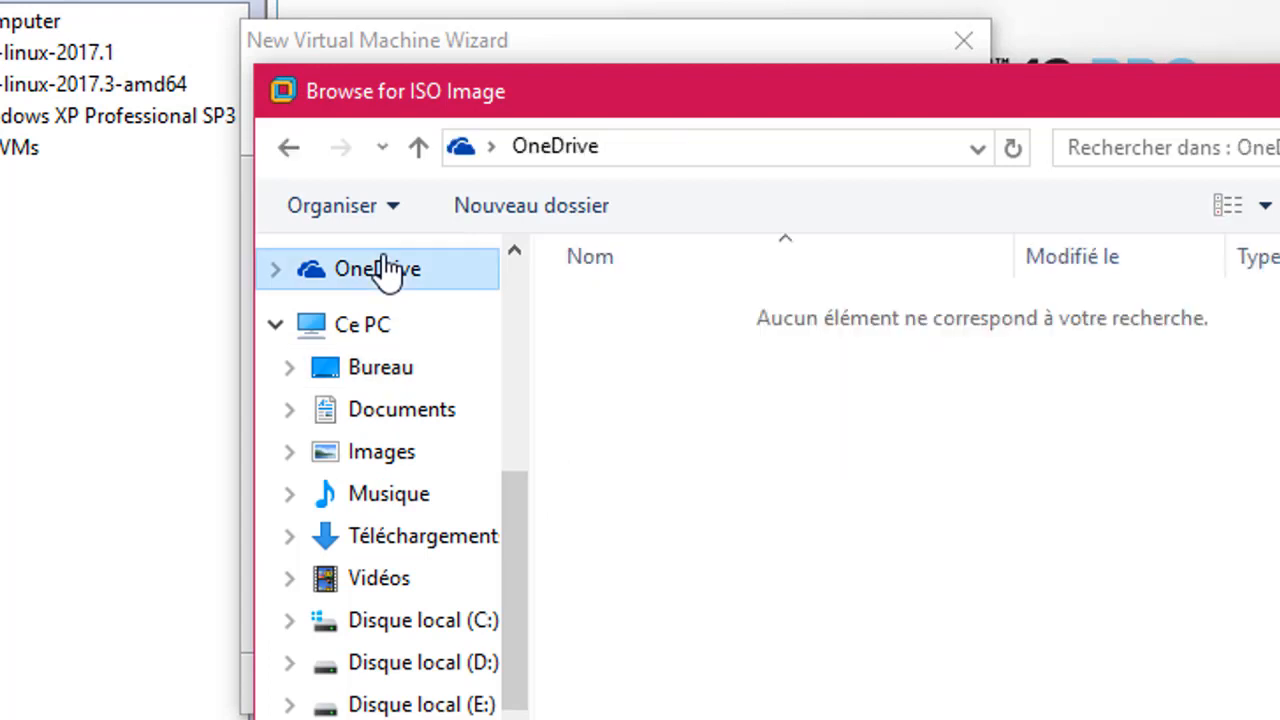
click(398, 372)
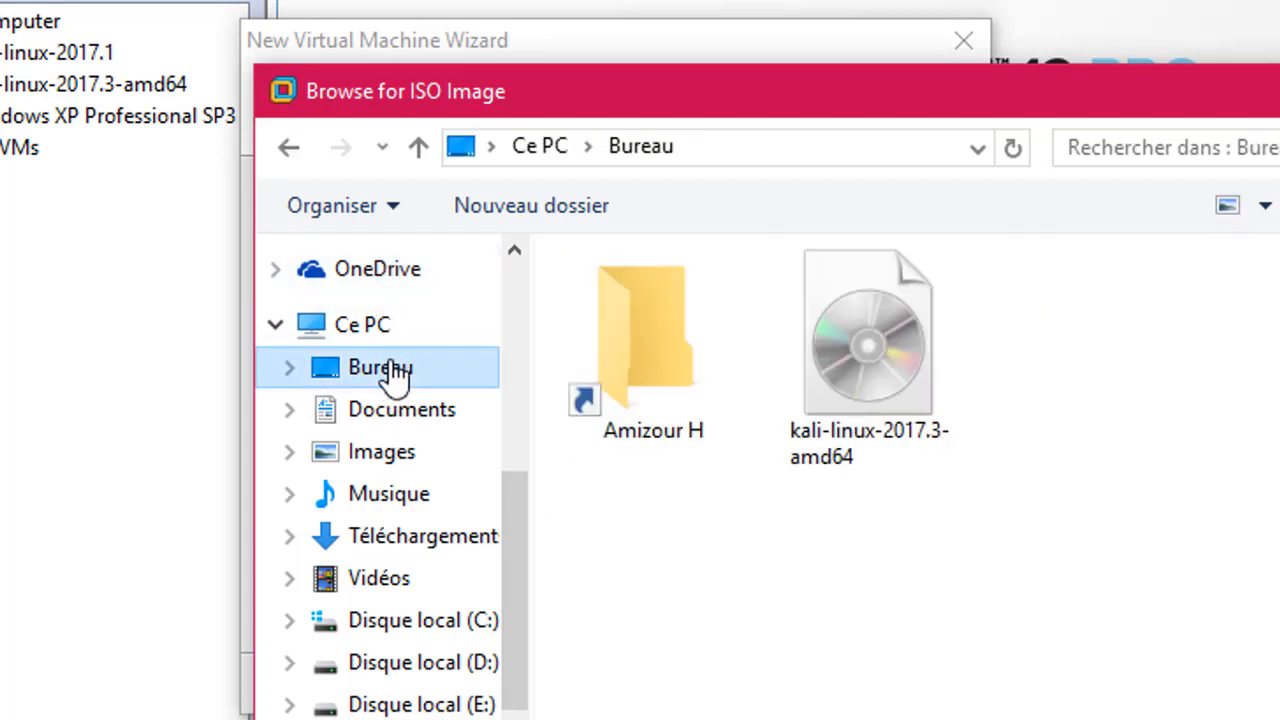
click(877, 370)
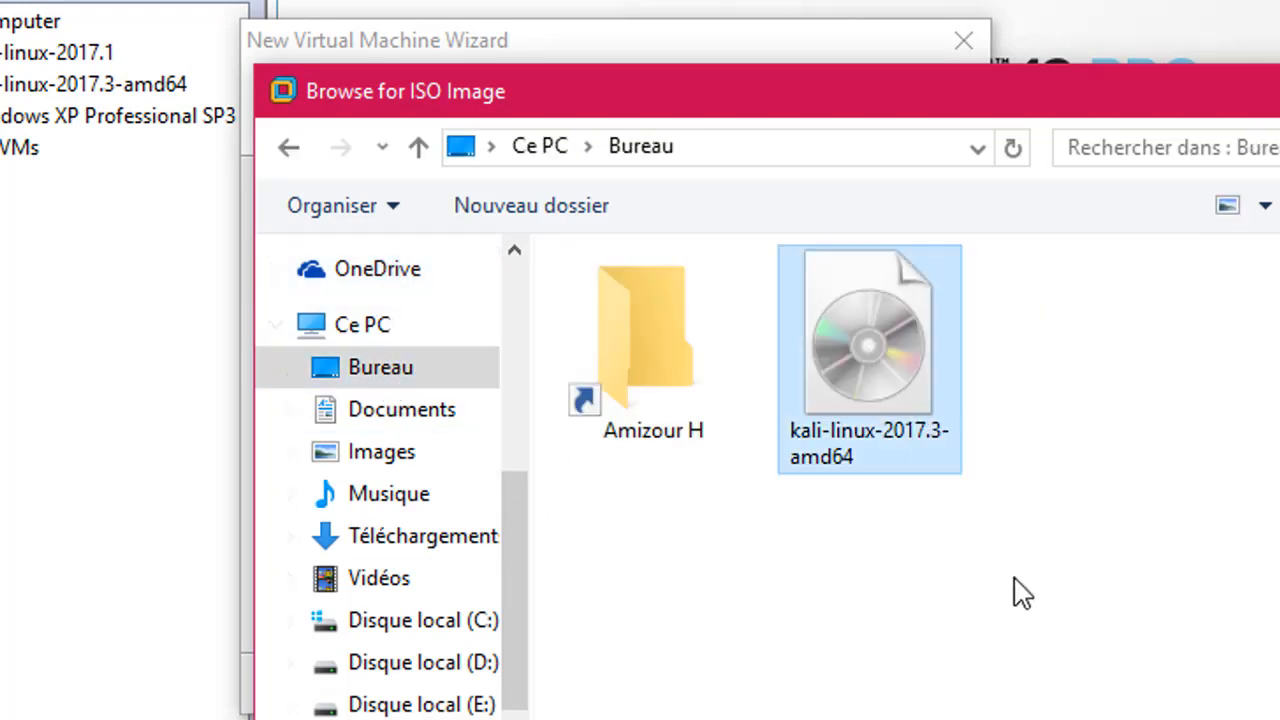
click(1279, 719)
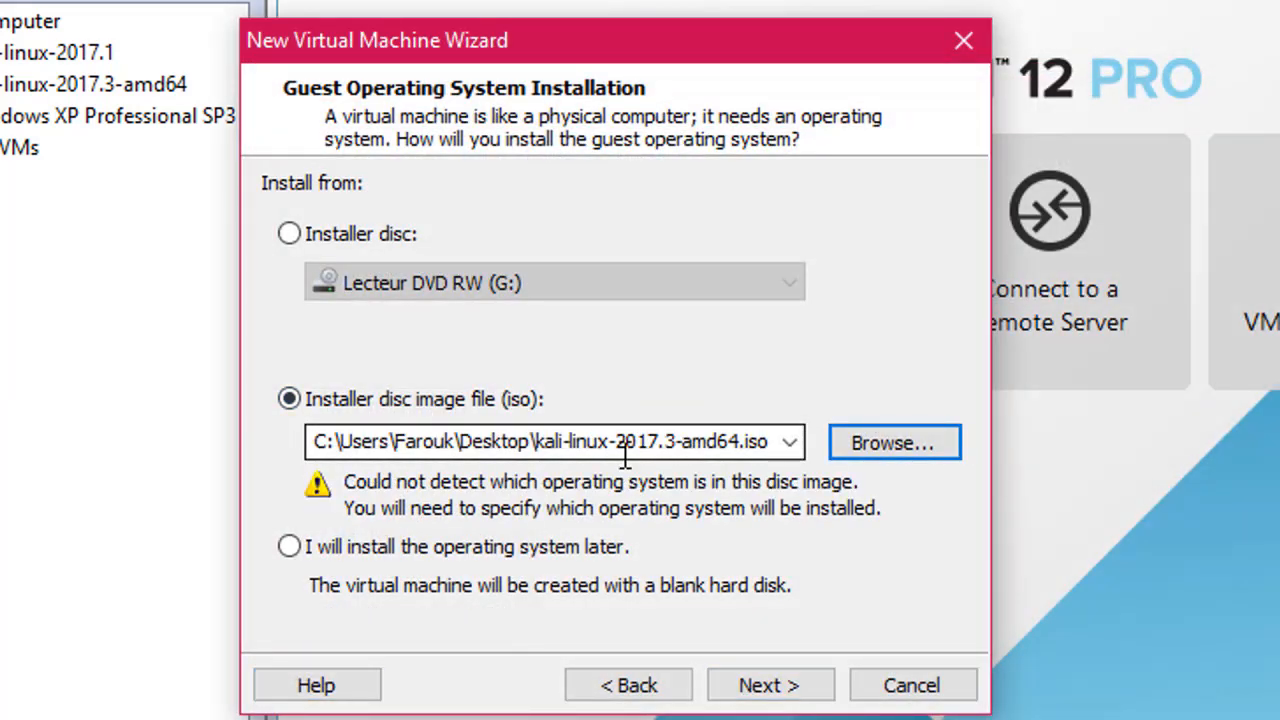
click(772, 688)
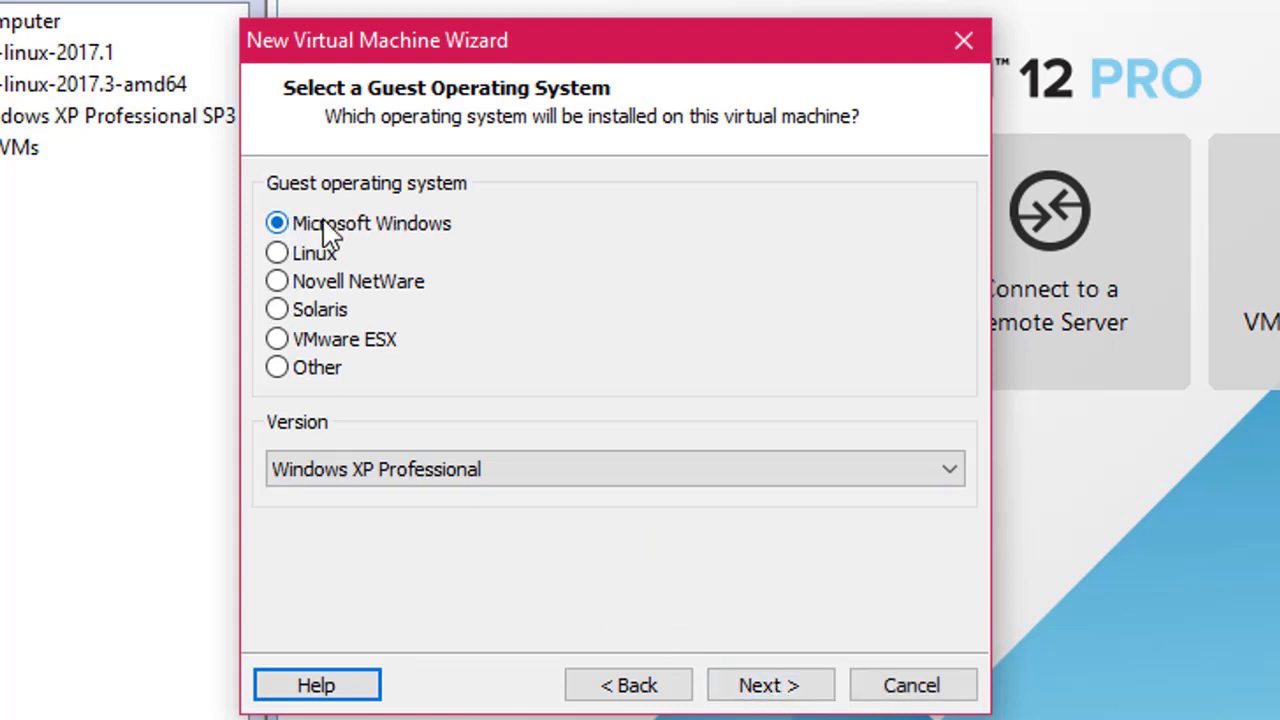
Set the guest OS to Linux, version Other Linux 2.6.x kernel 64-bit
click(277, 256)
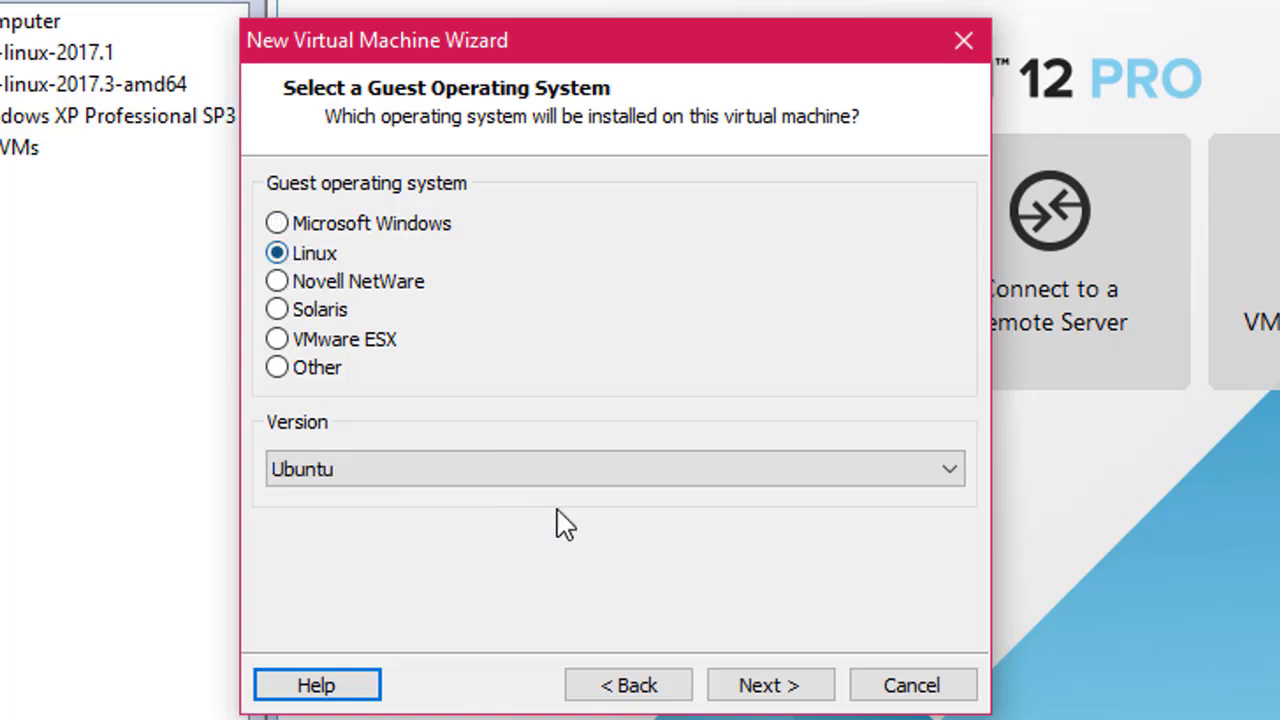
click(578, 482)
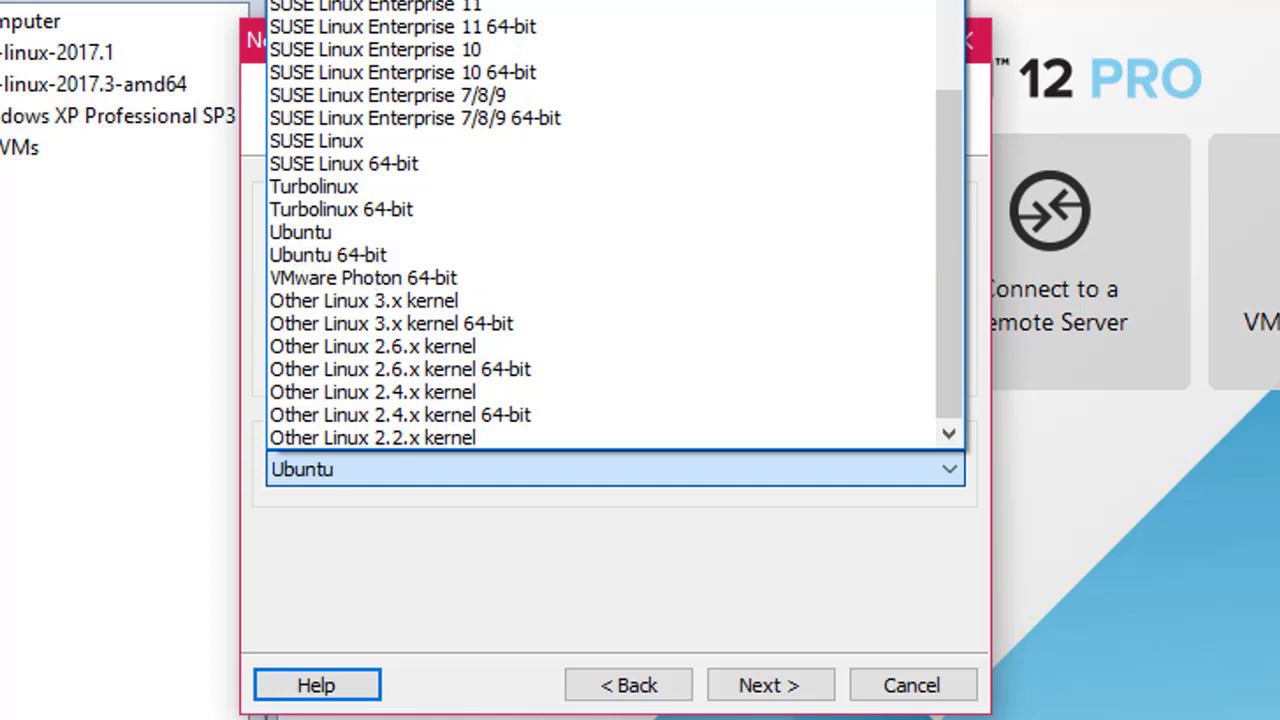
click(455, 368)
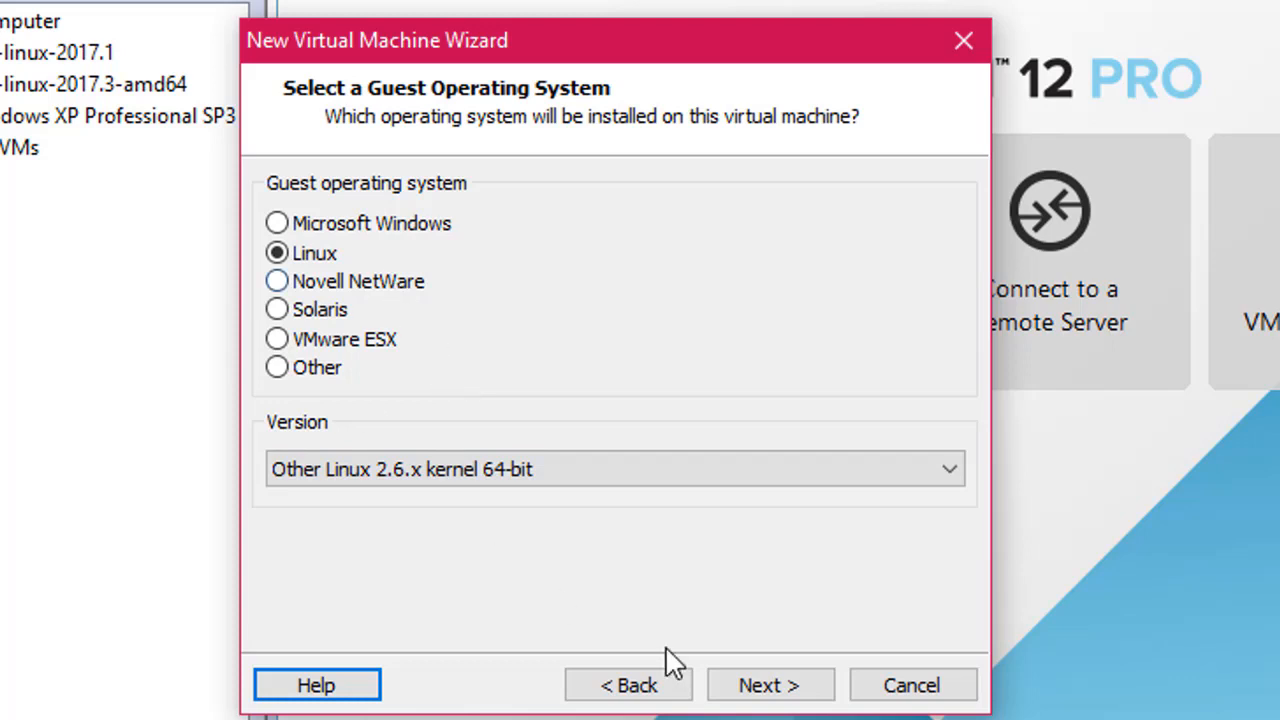
click(780, 688)
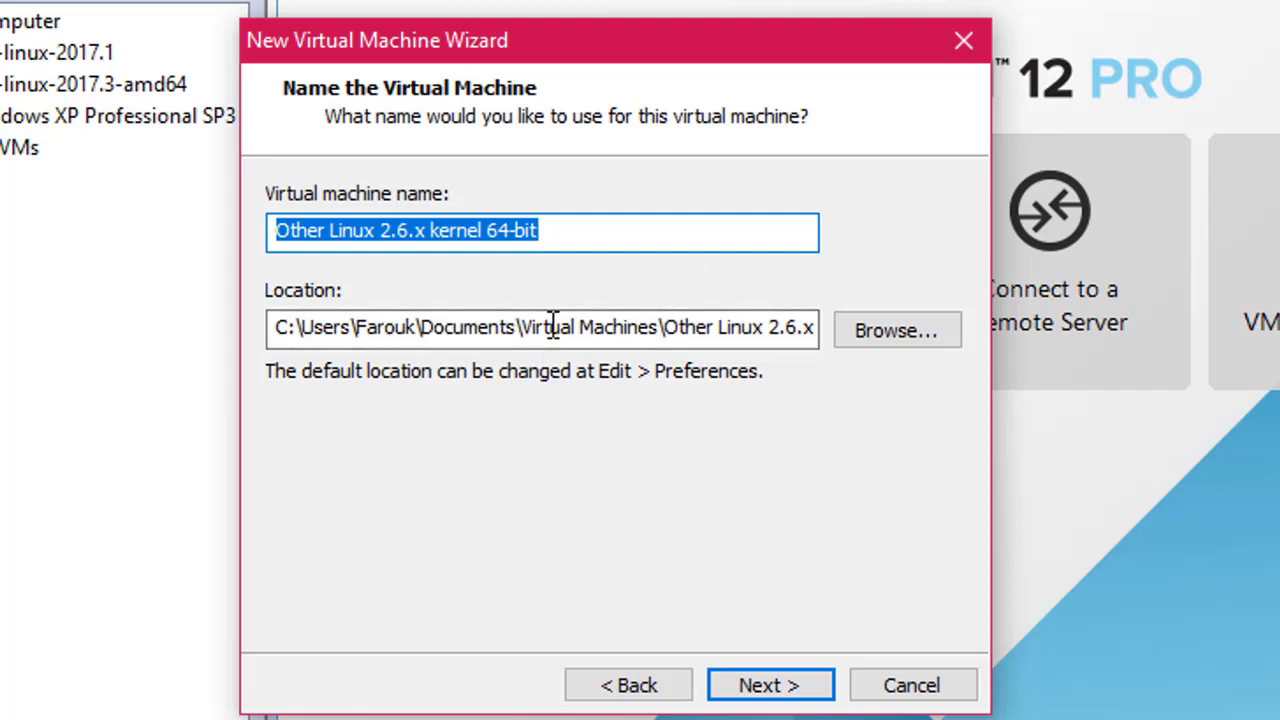
Change the machine name from 'Other Linux 2.6.x kernel 64-bit' to K-Linux
click(397, 235)
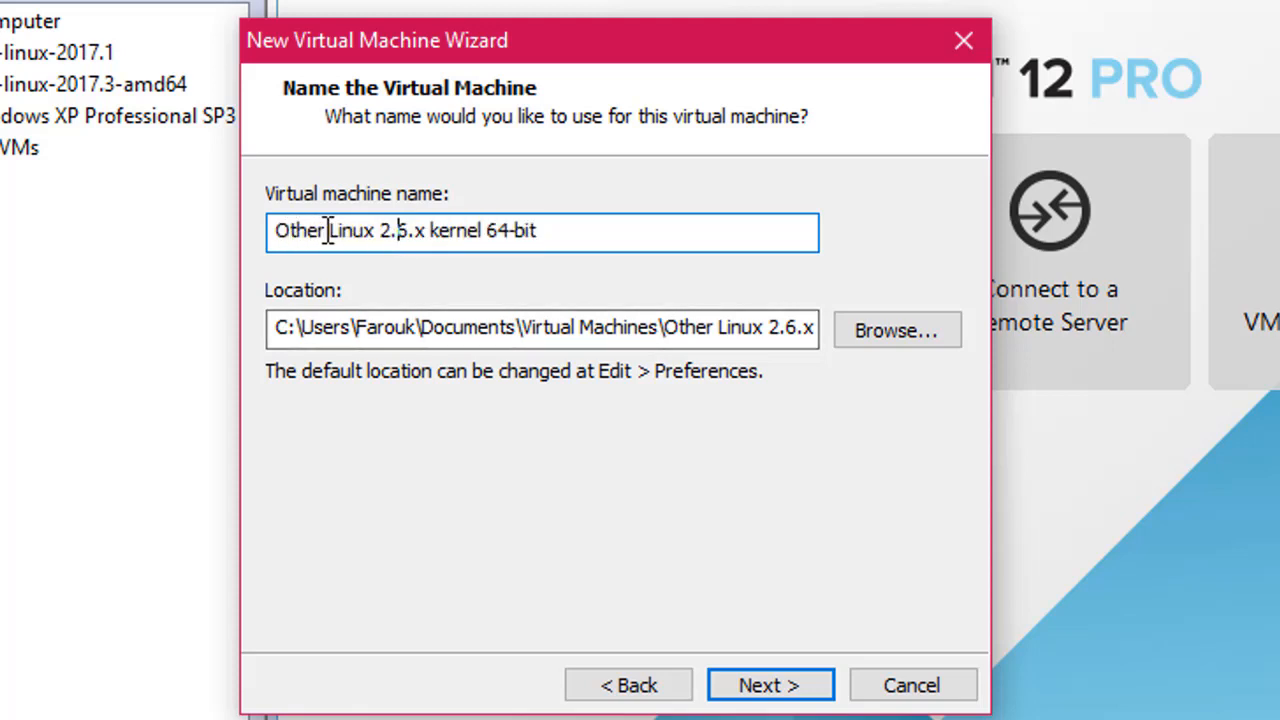
drag(328, 230, 137, 249)
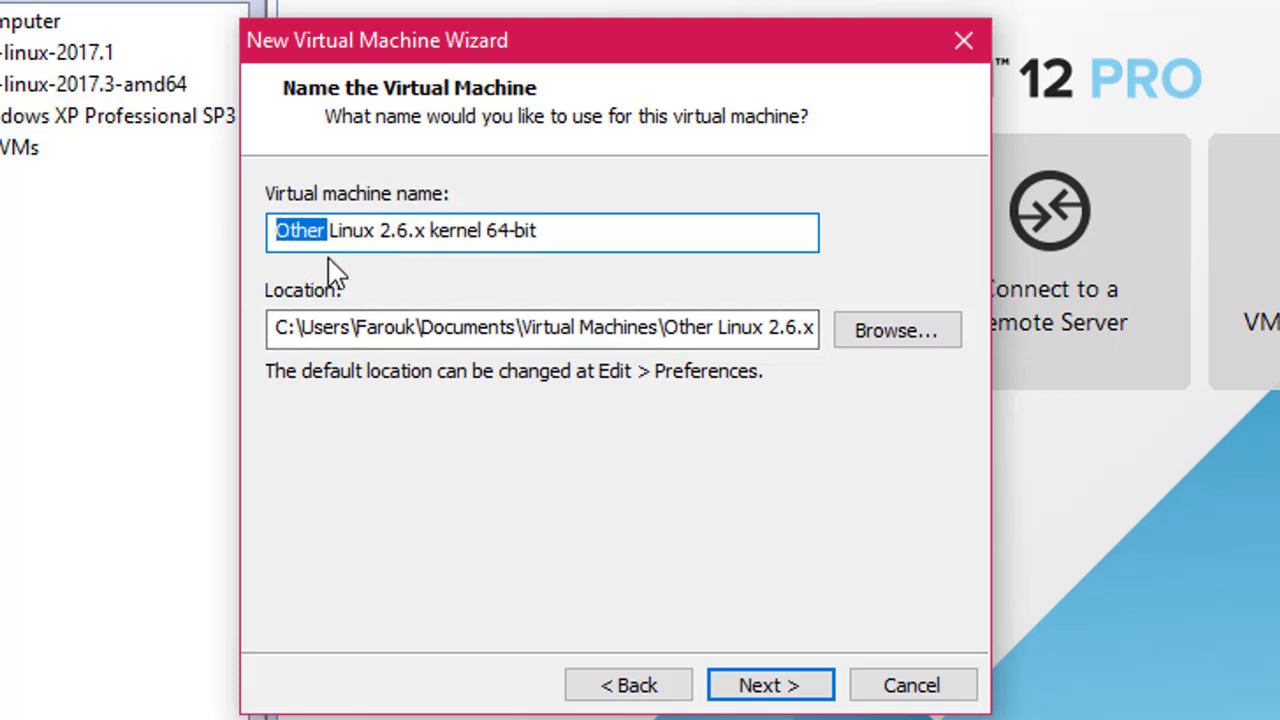
key(Delete)
drag(332, 231, 928, 236)
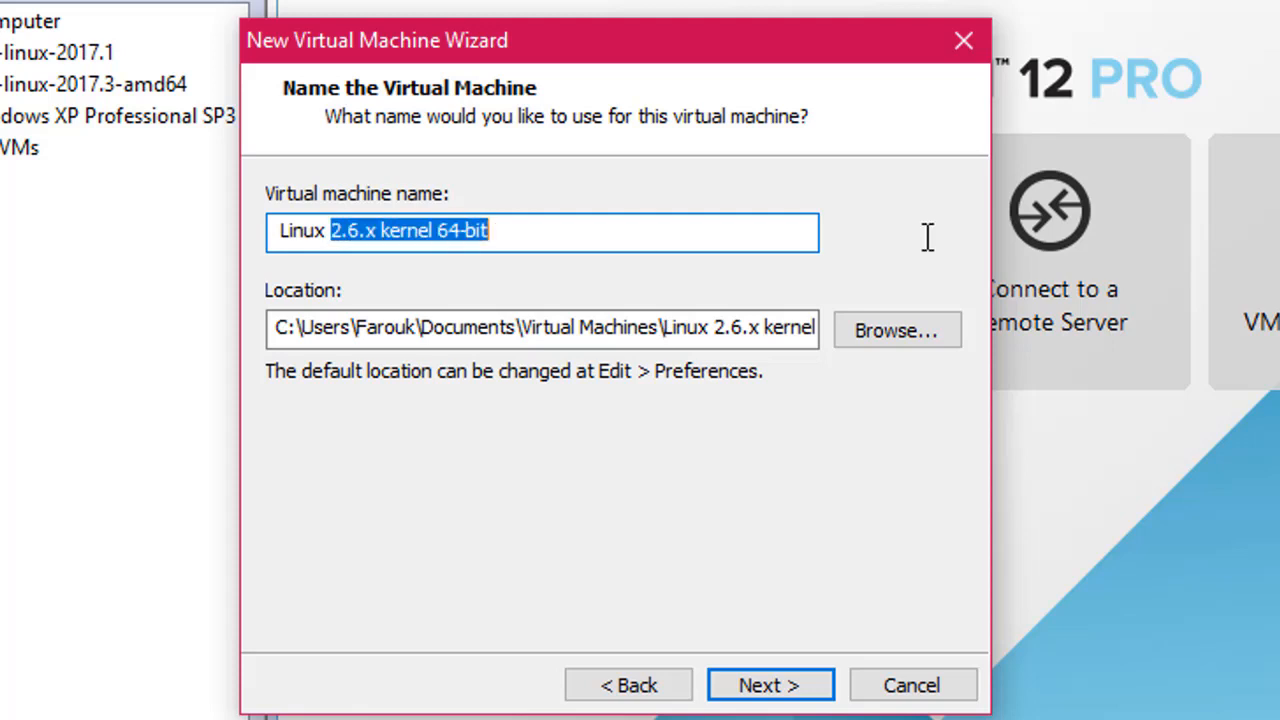
key(Delete)
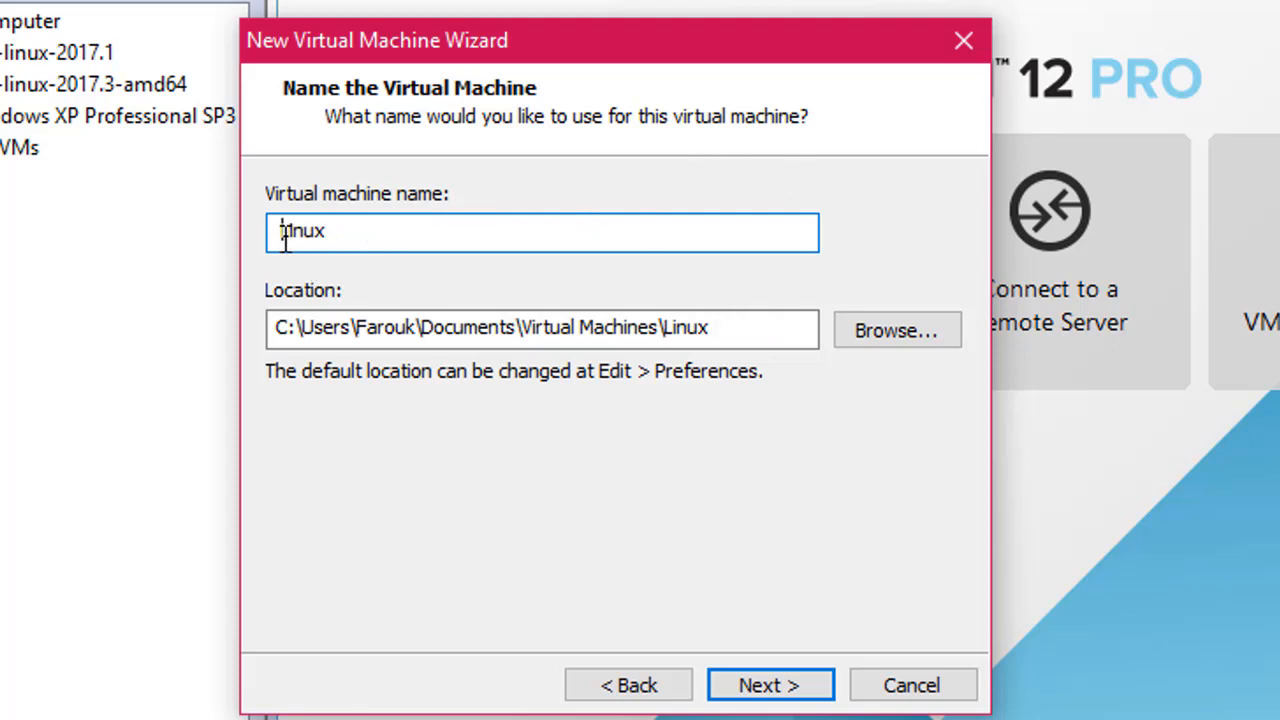
text(K)
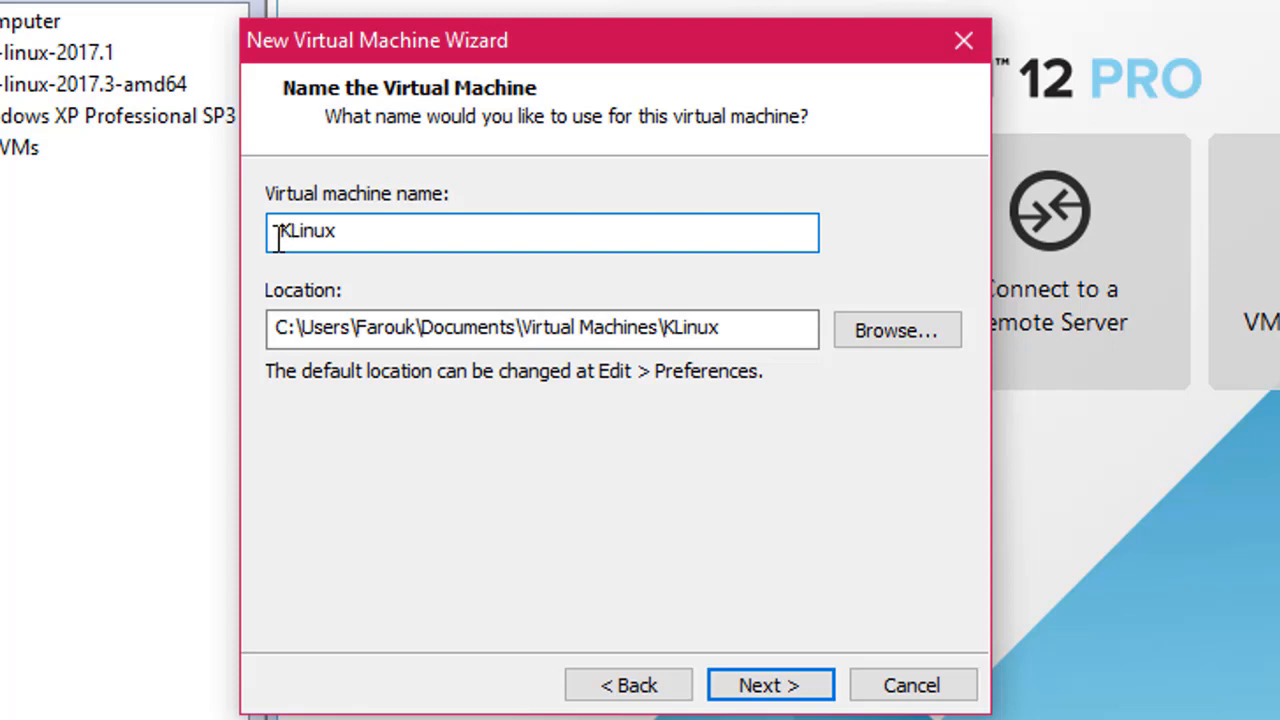
text(-)
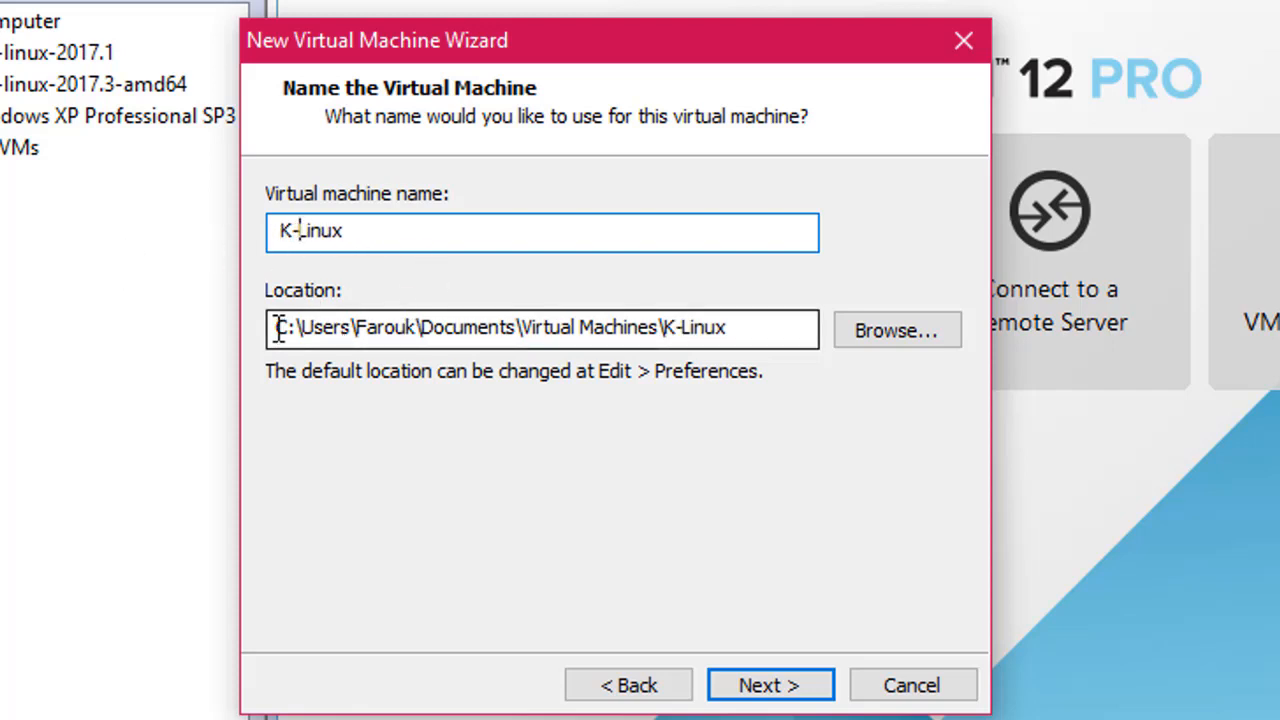
drag(275, 327, 787, 312)
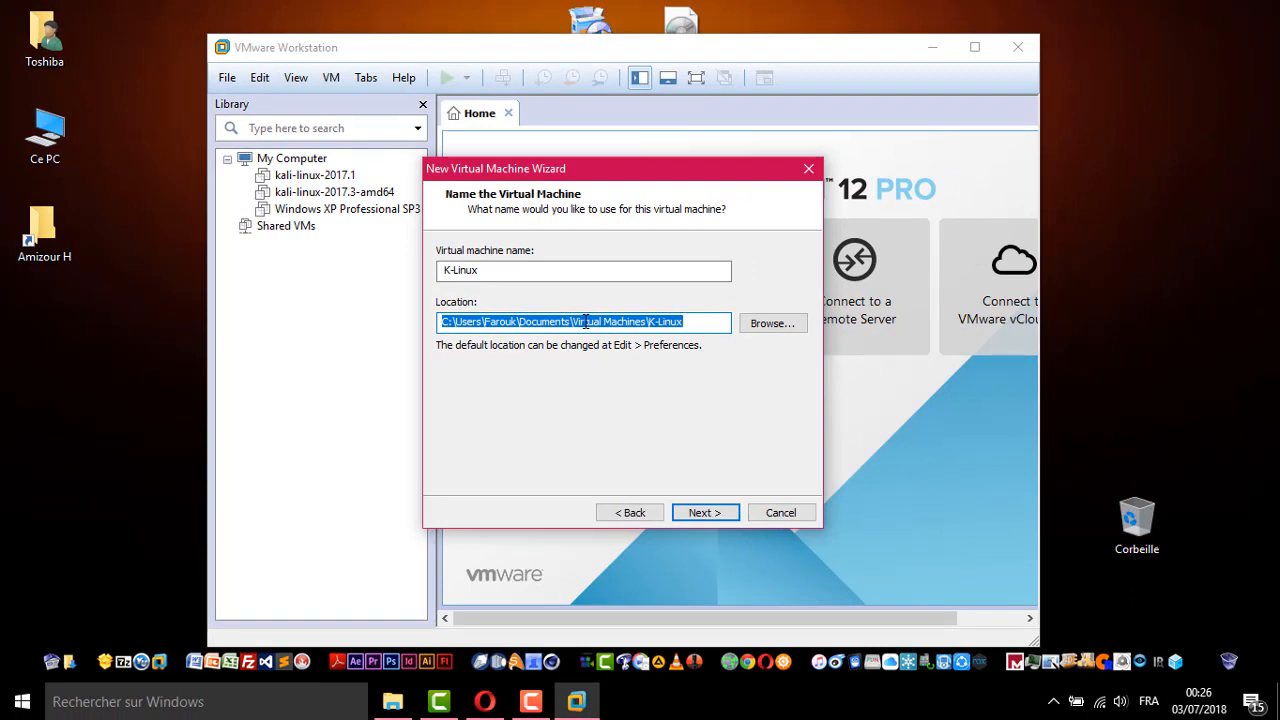
Create a new kali folder on drive D: and use D:\kali as the machine's location
click(770, 323)
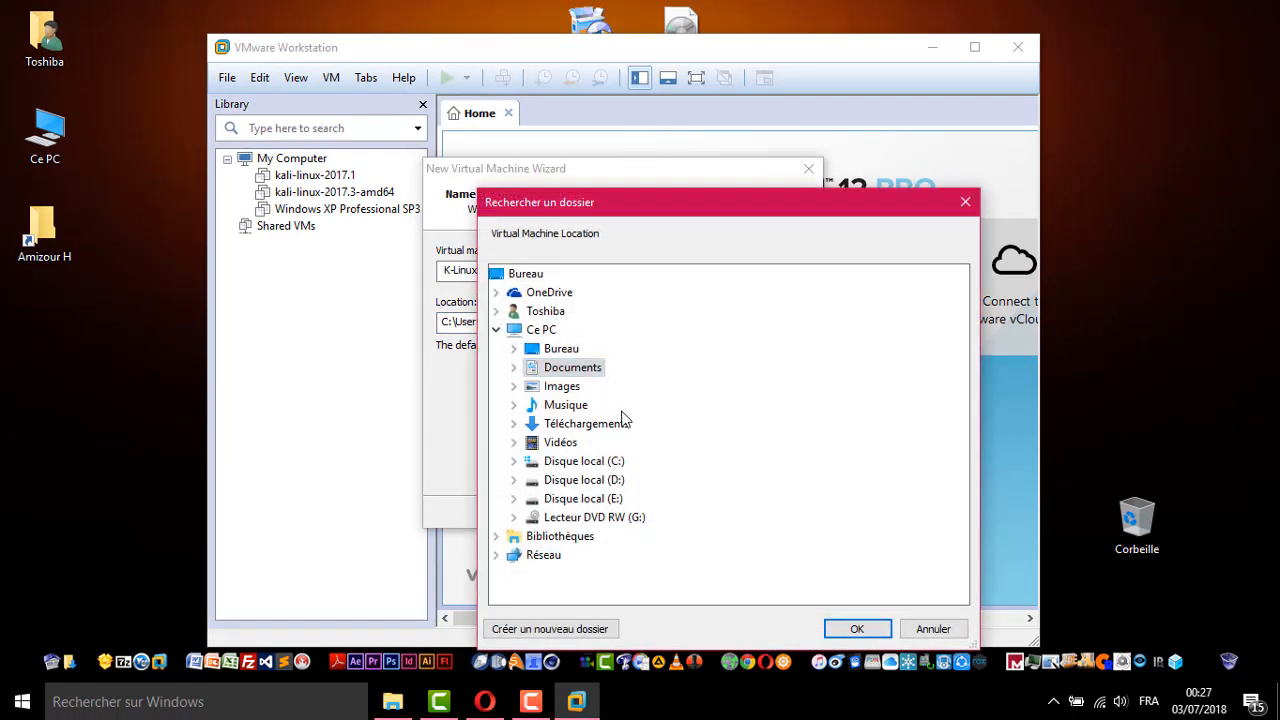
click(600, 481)
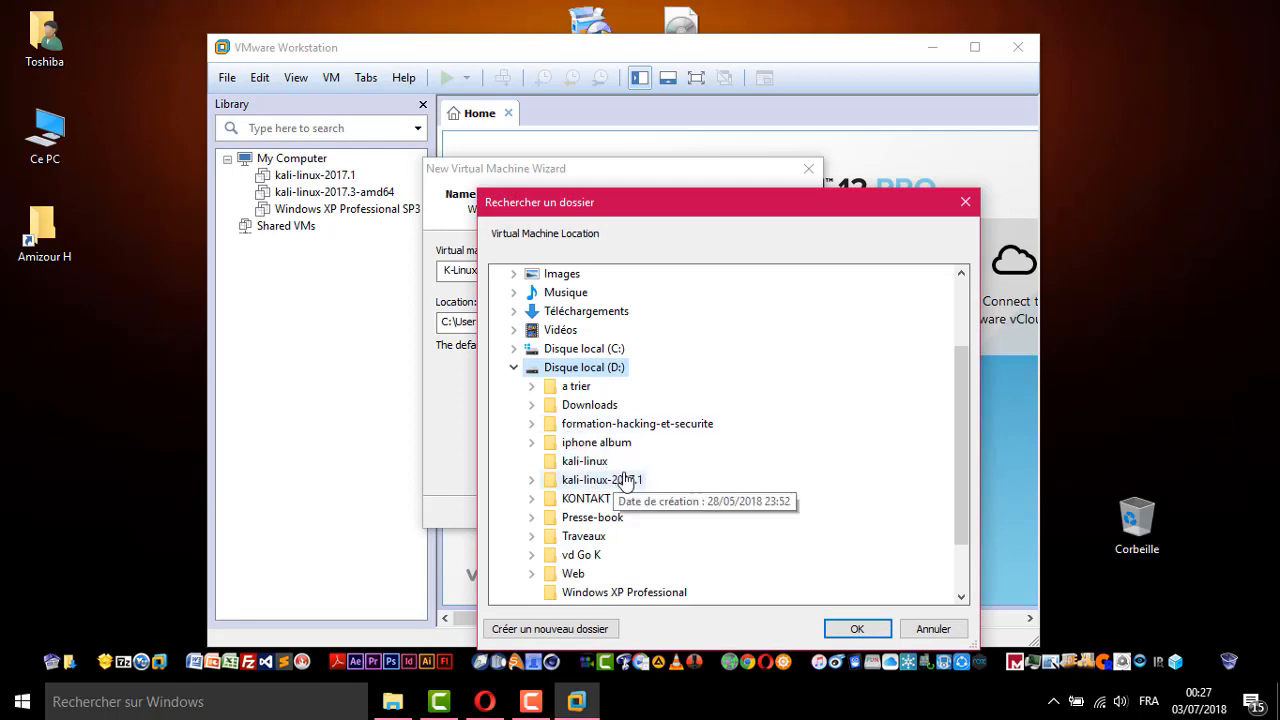
scroll(691, 511, down, 1)
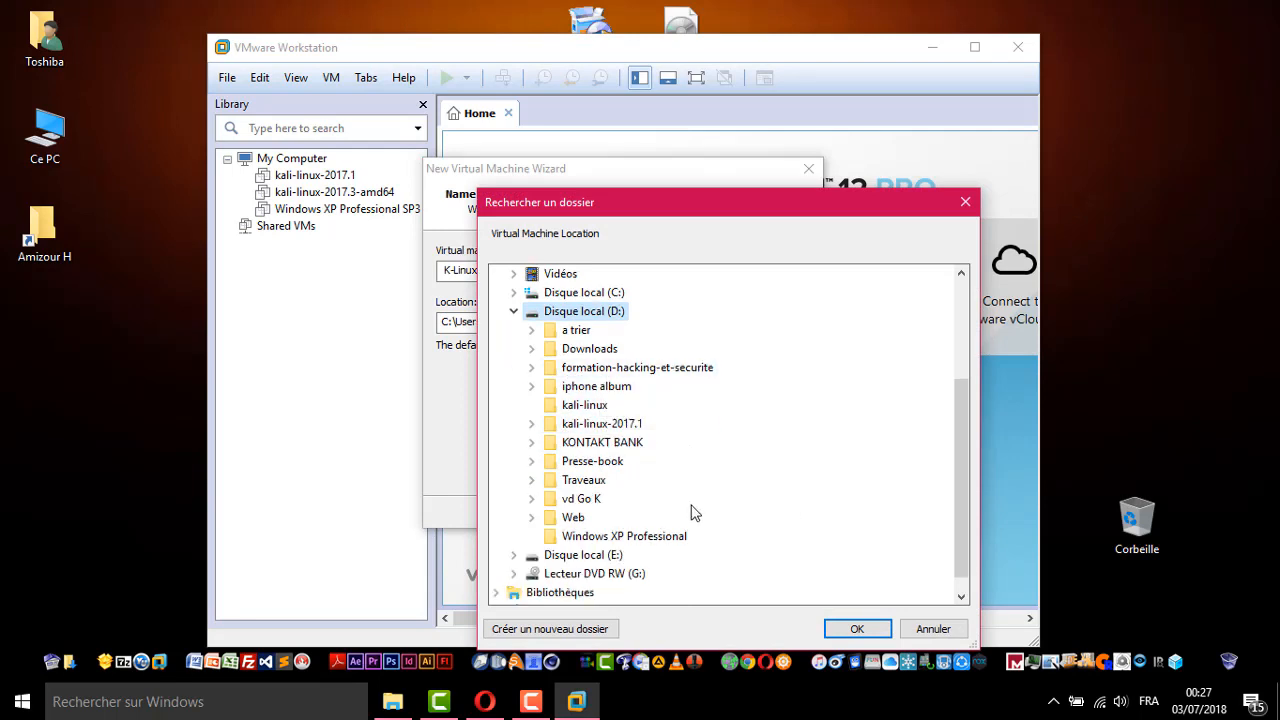
click(549, 628)
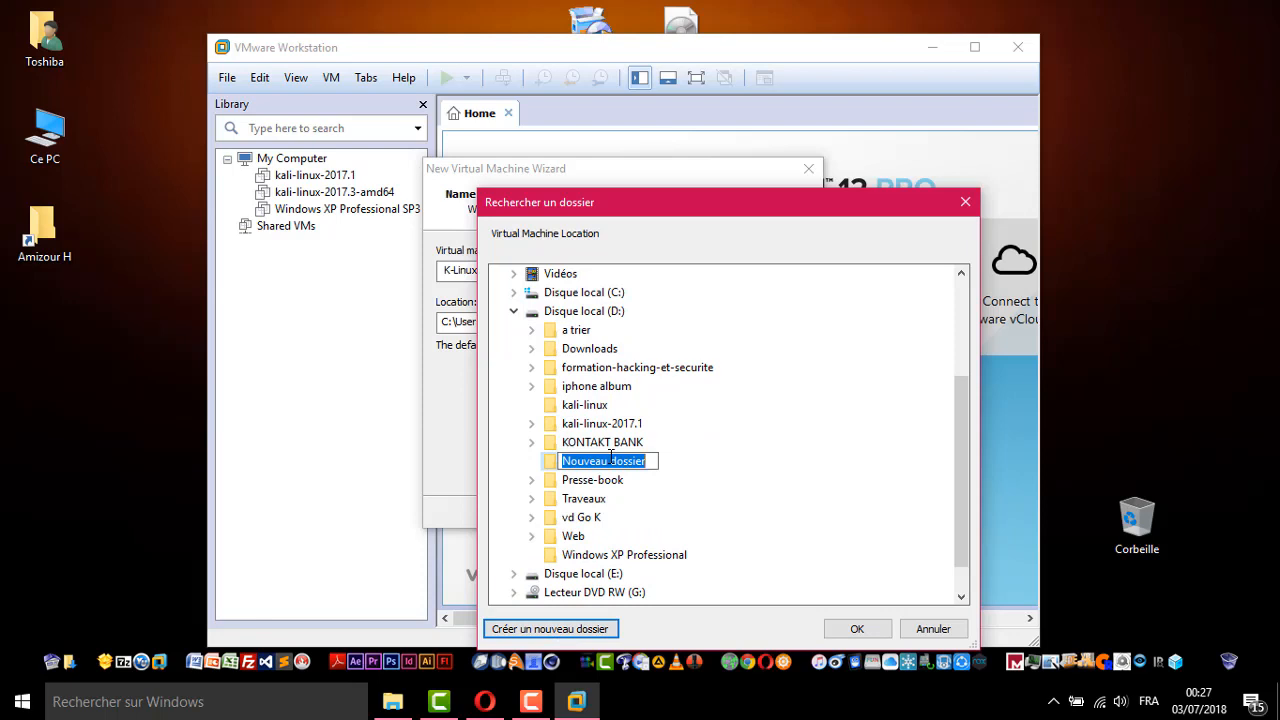
text(k)
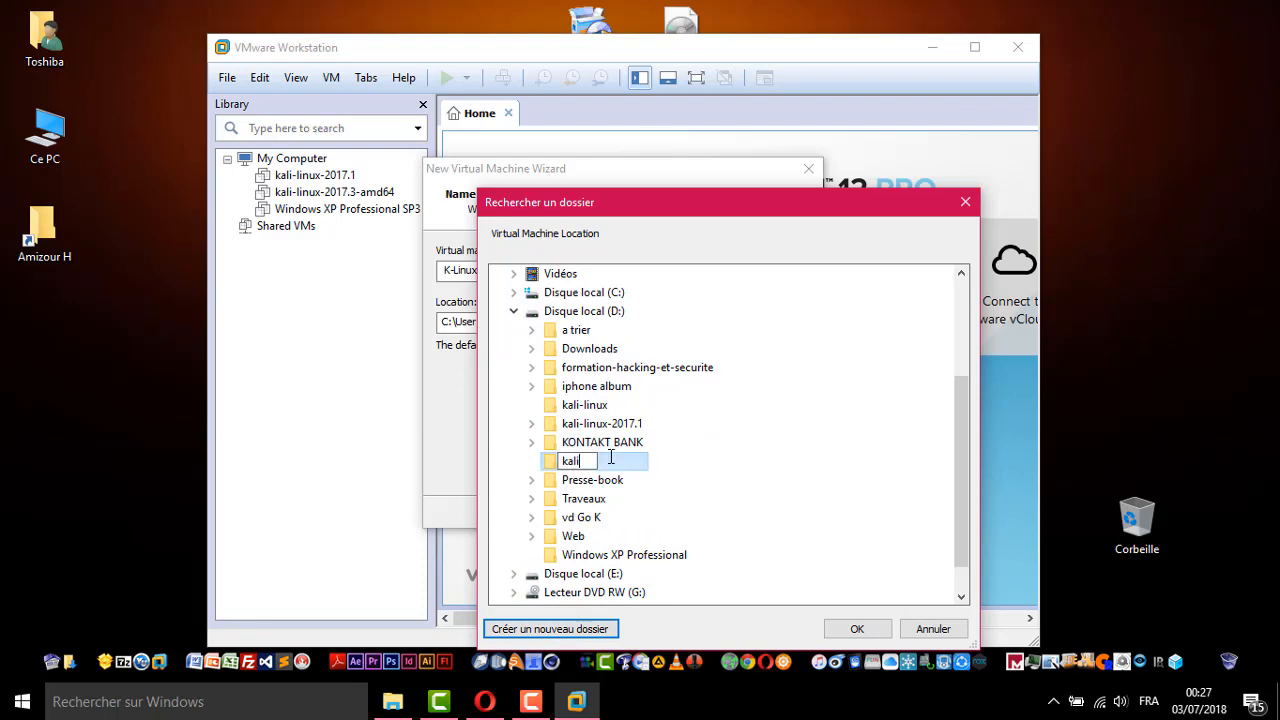
text(ali)
key(Return)
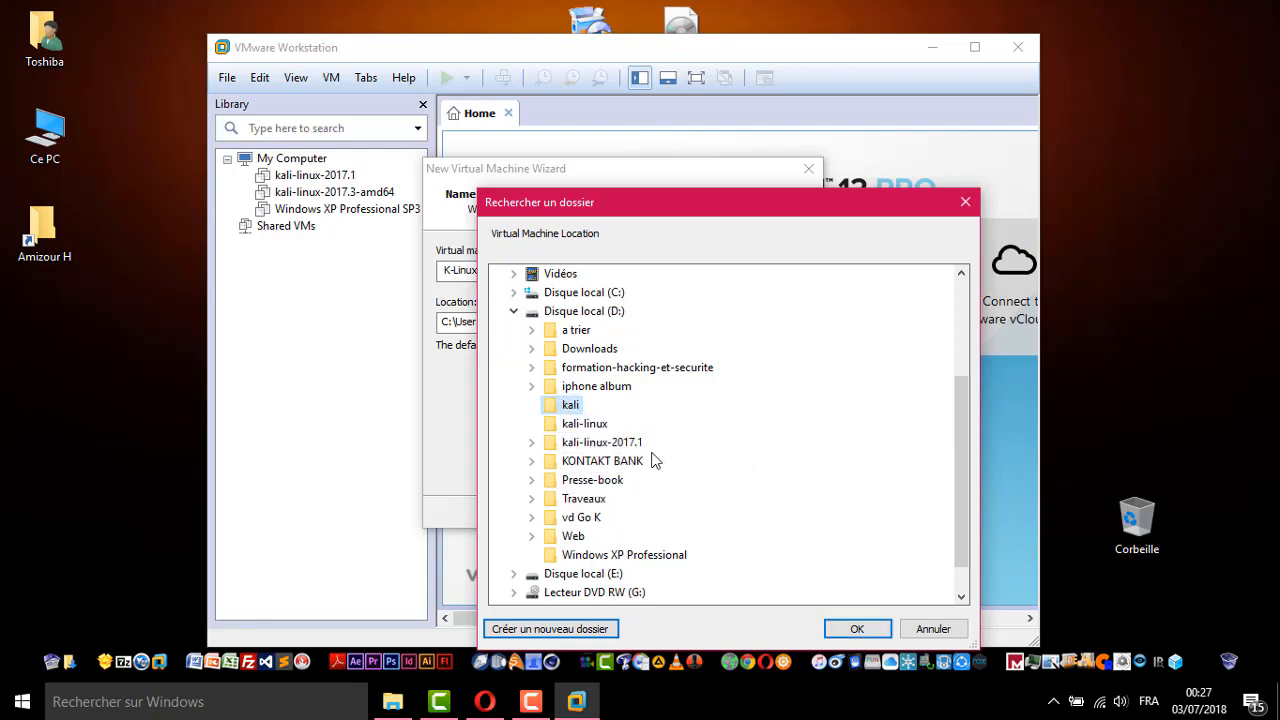
click(857, 631)
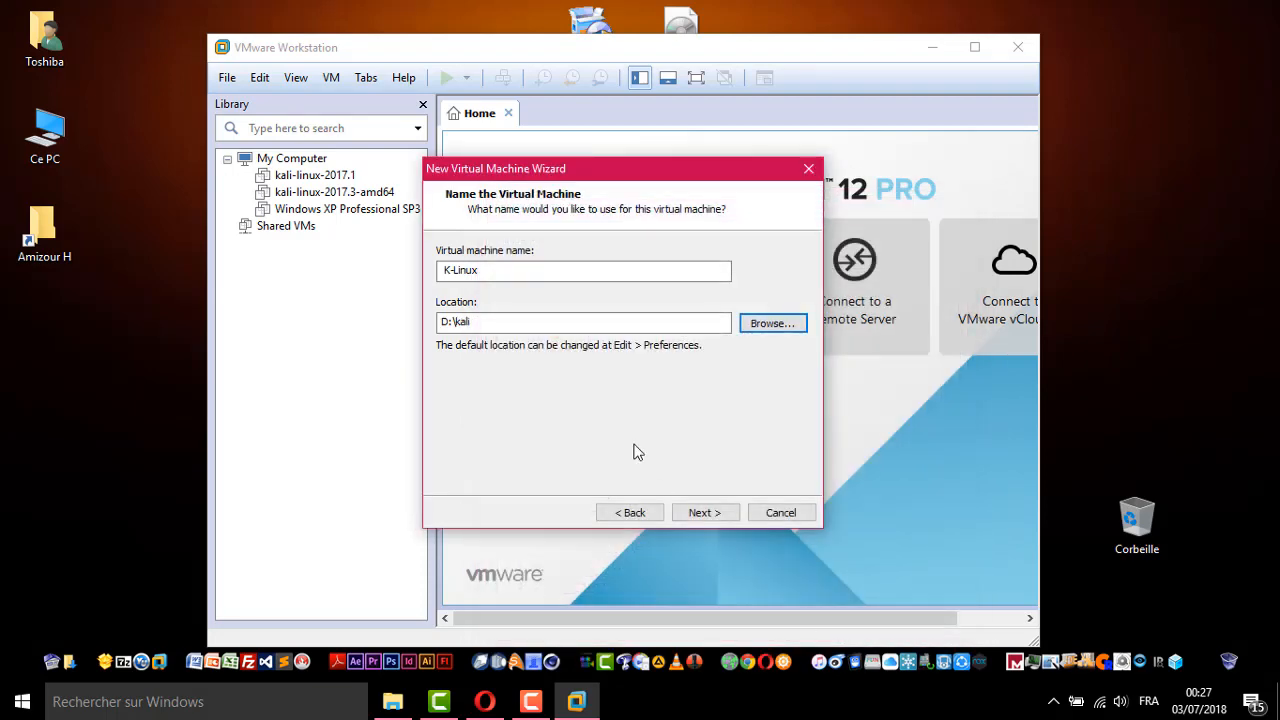
click(705, 513)
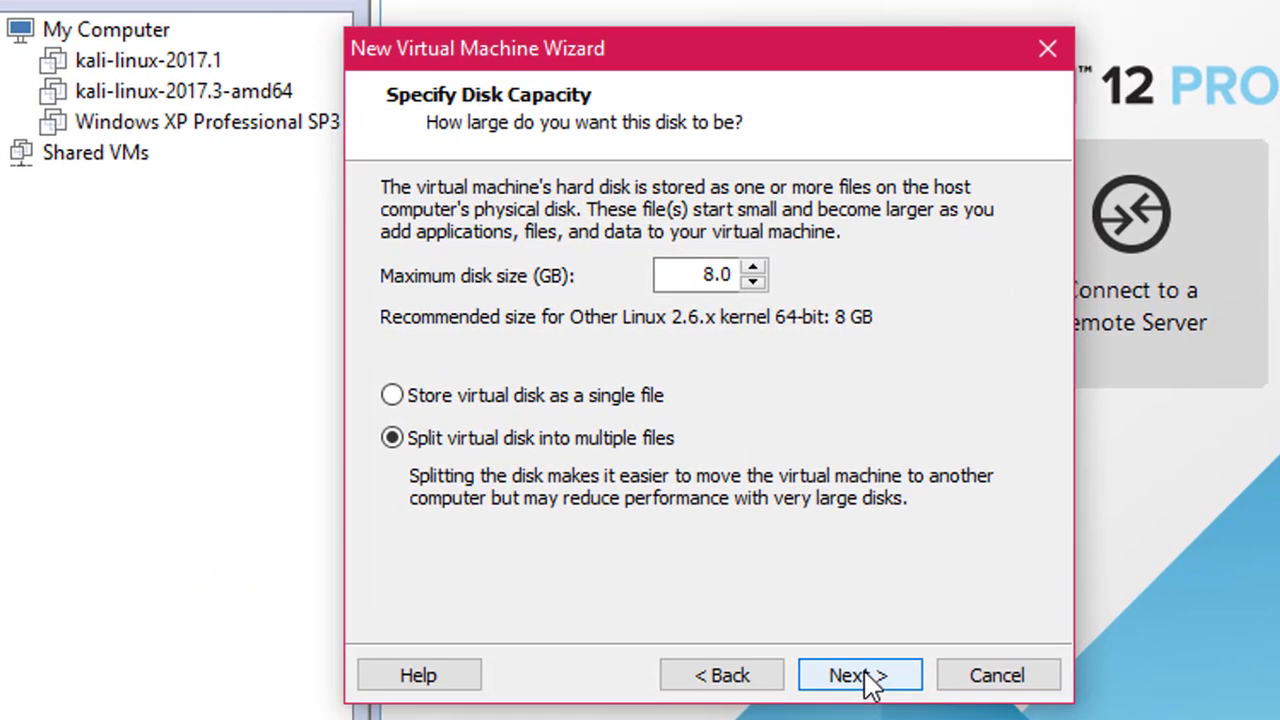
Replace the 8.0 GB default with a 20 GB maximum virtual disk size
drag(694, 275, 815, 282)
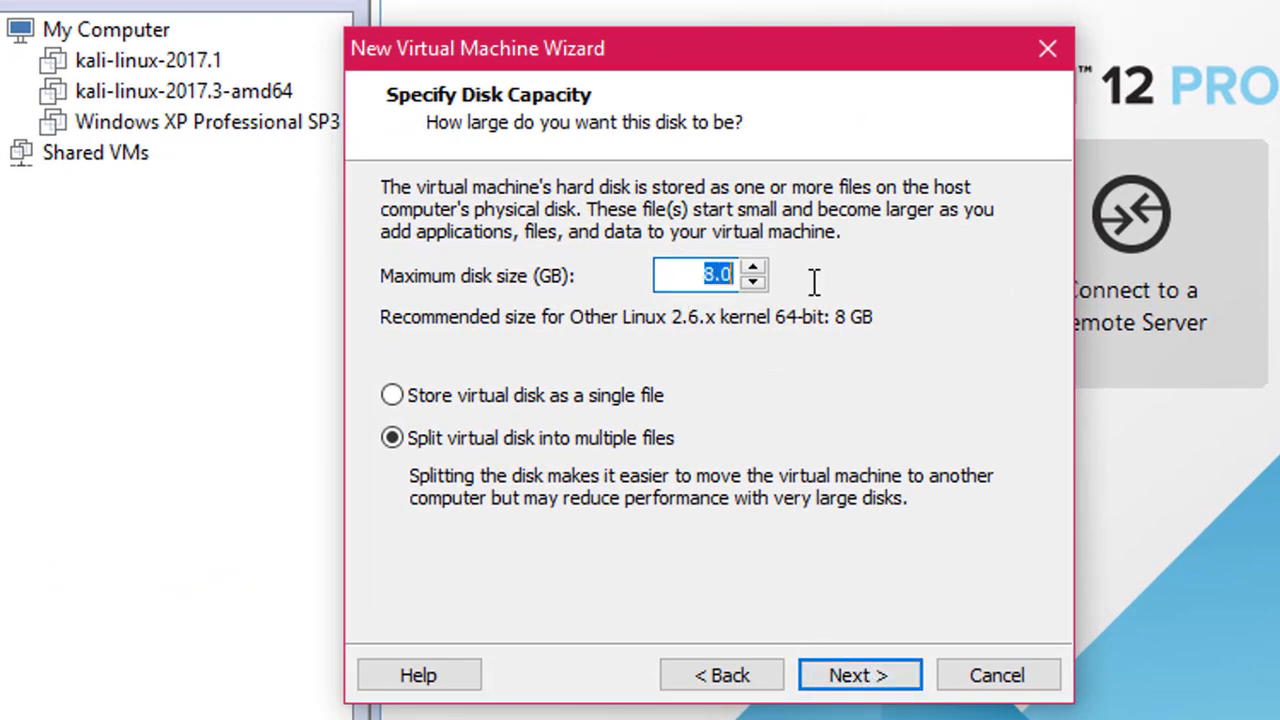
drag(688, 275, 755, 275)
click(695, 268)
drag(694, 268, 755, 272)
drag(706, 275, 787, 288)
drag(703, 281, 788, 284)
click(848, 690)
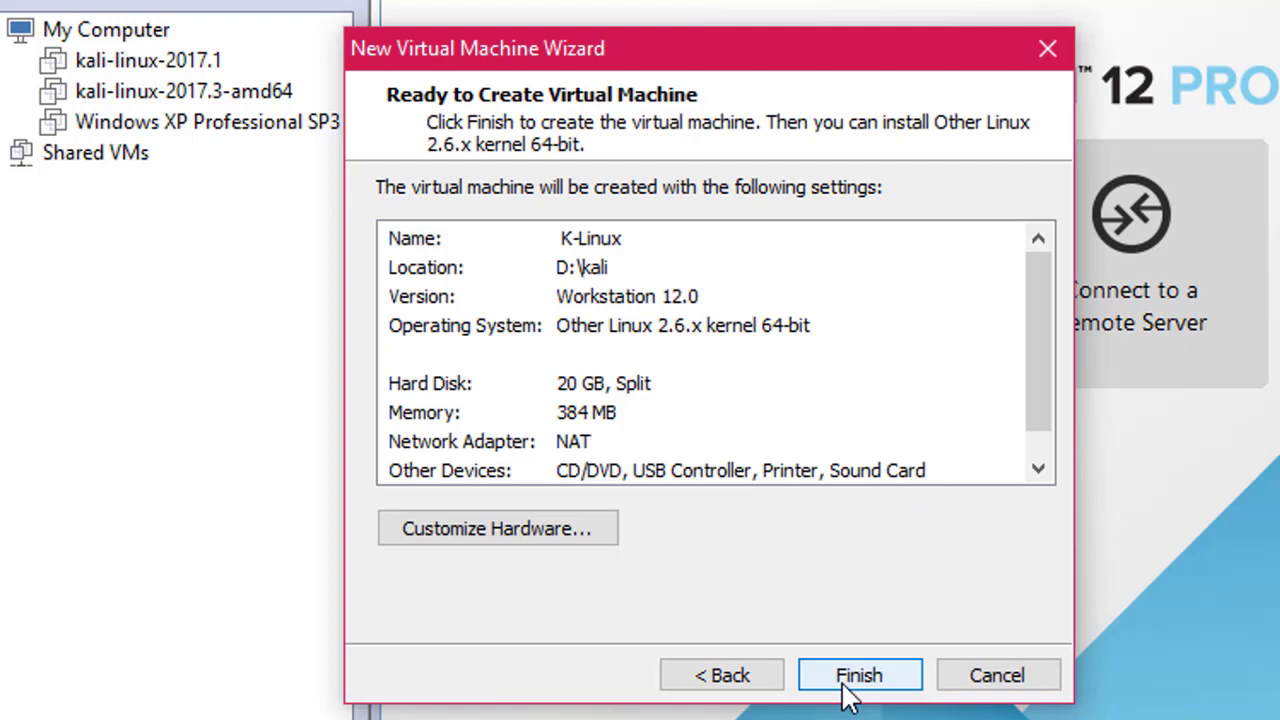
In Customize Hardware, raise memory to about 2 GB and keep one core per processor
click(510, 536)
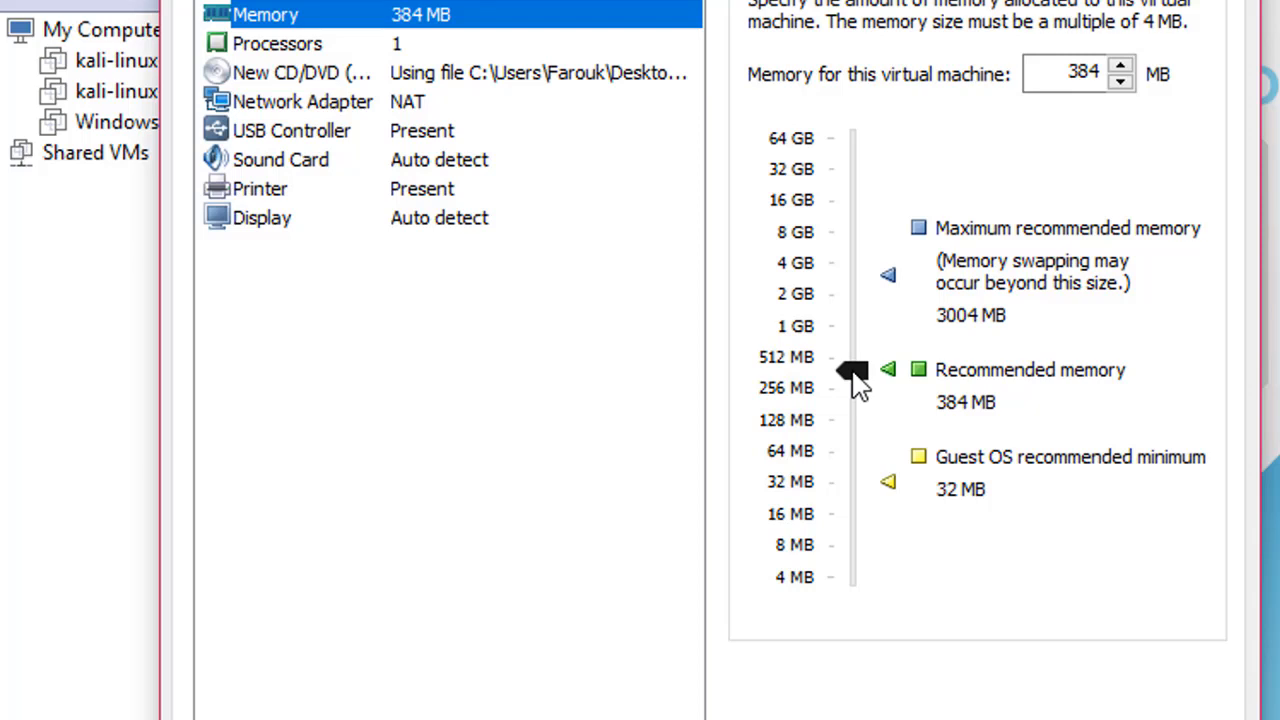
drag(858, 388, 844, 294)
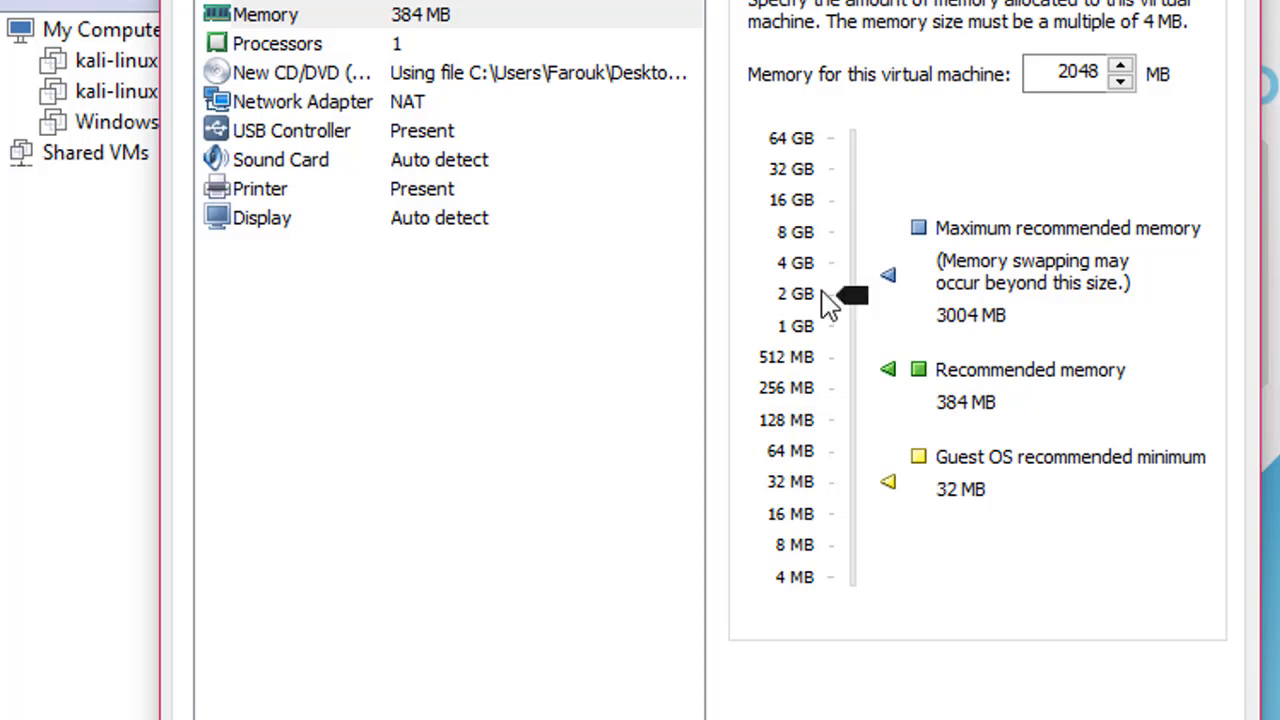
click(306, 47)
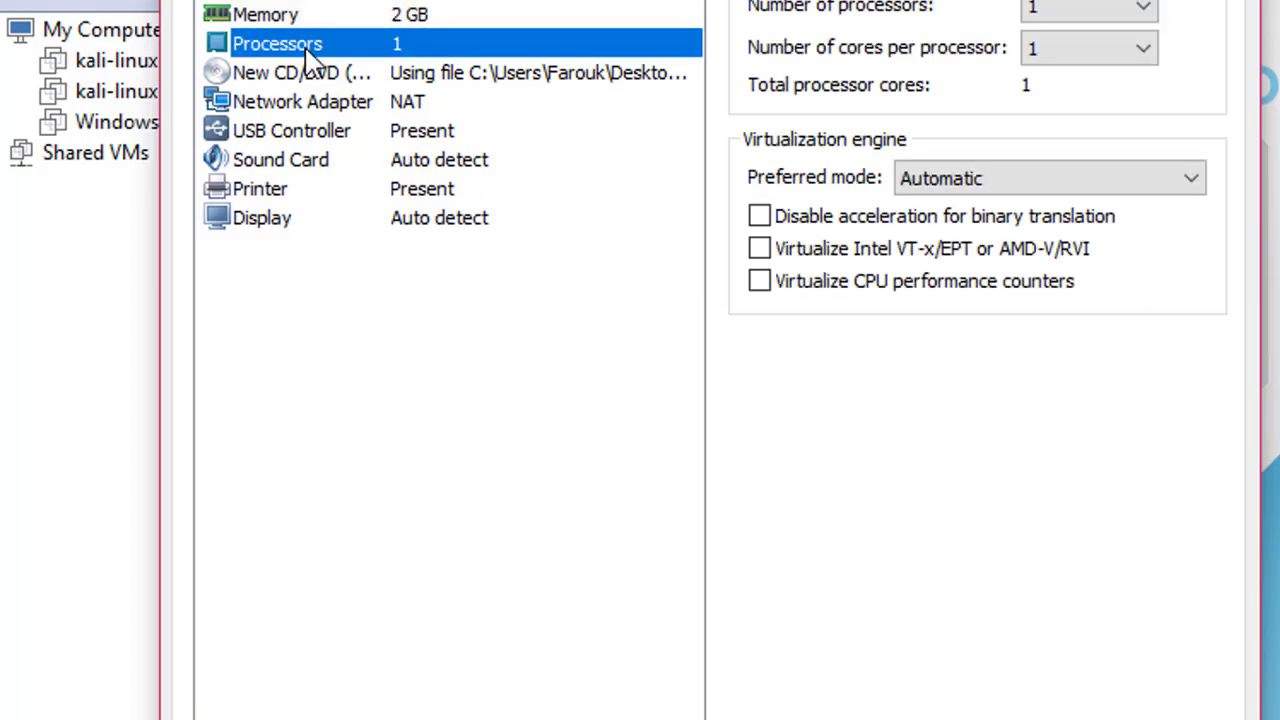
click(1142, 52)
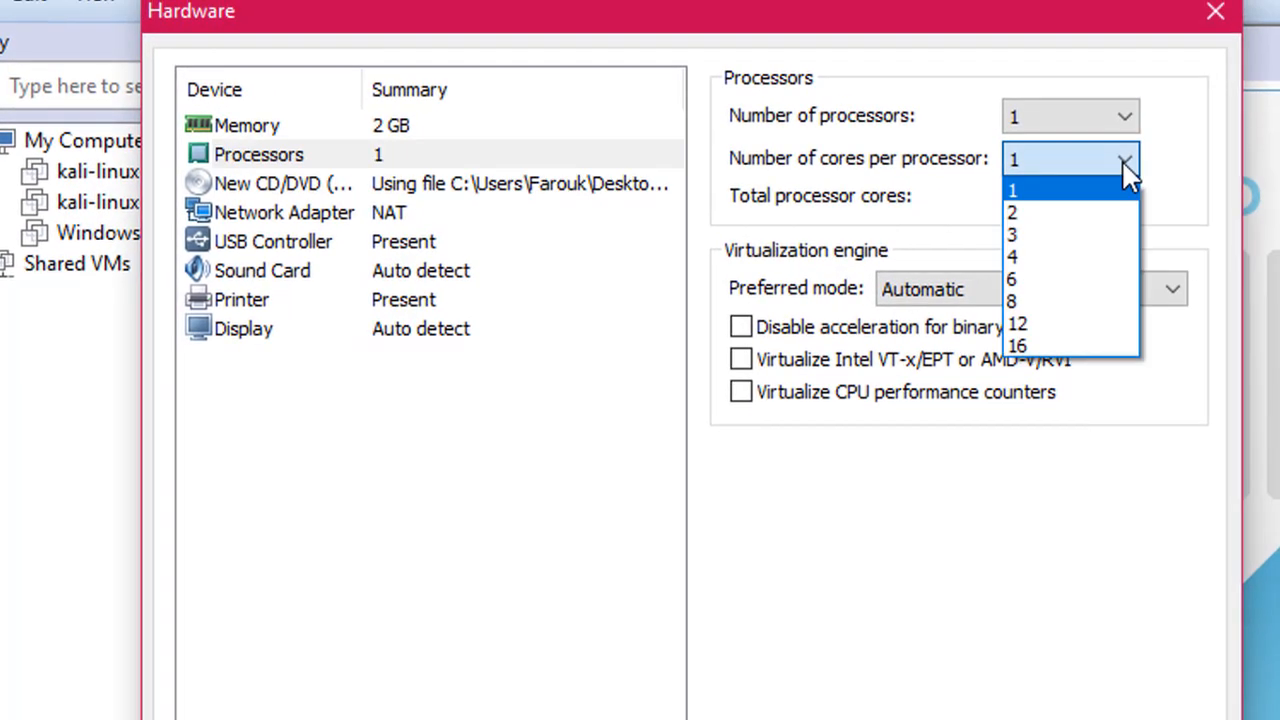
click(1124, 164)
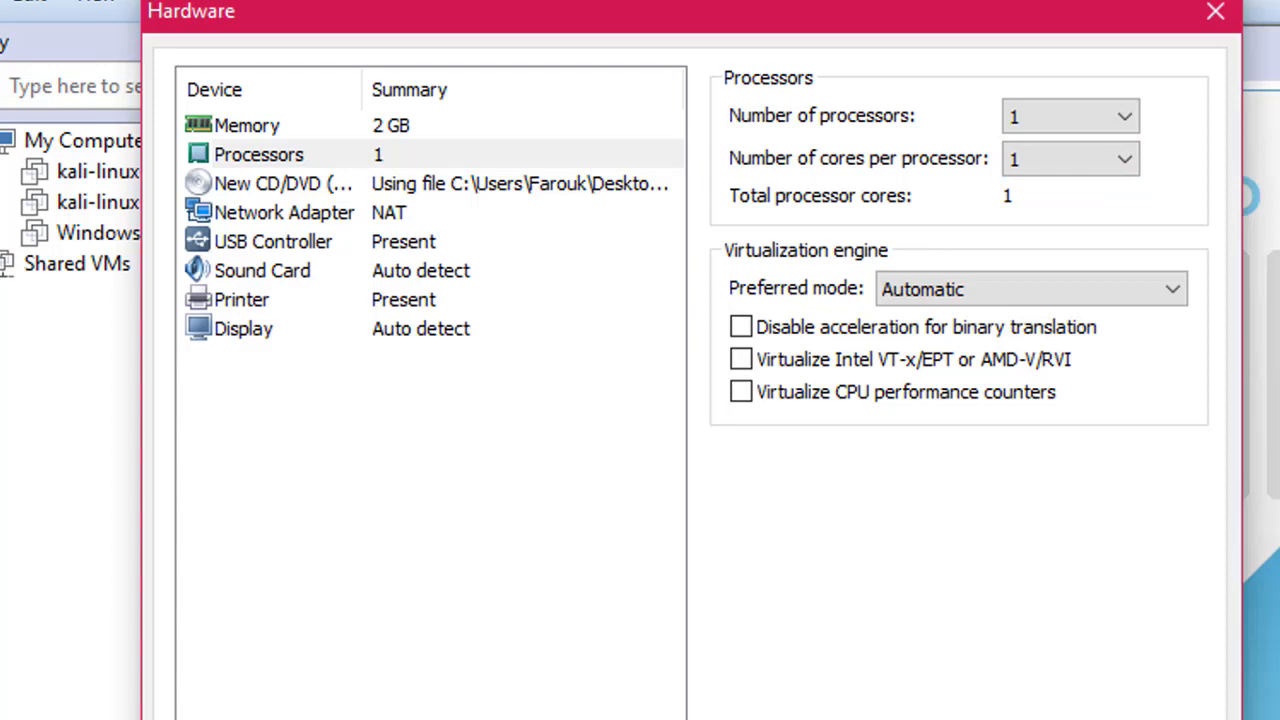
click(1028, 719)
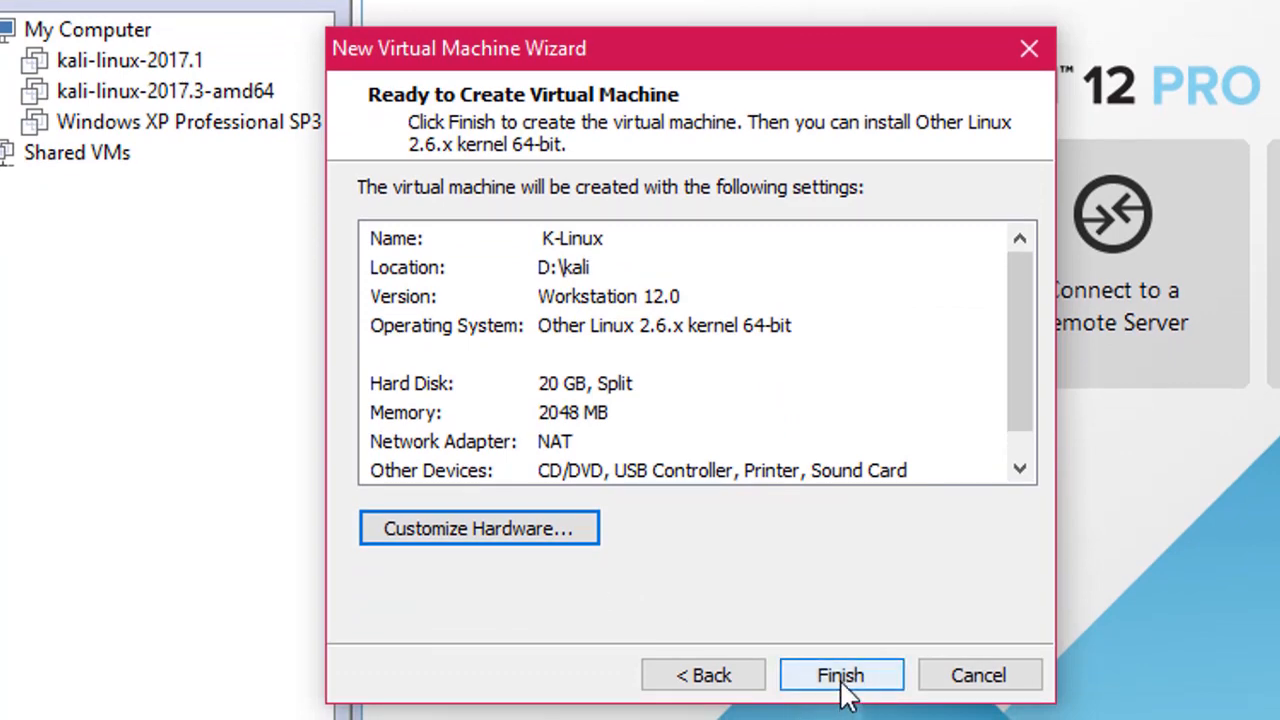
Finish creating the K-Linux virtual machine and power it on
click(840, 681)
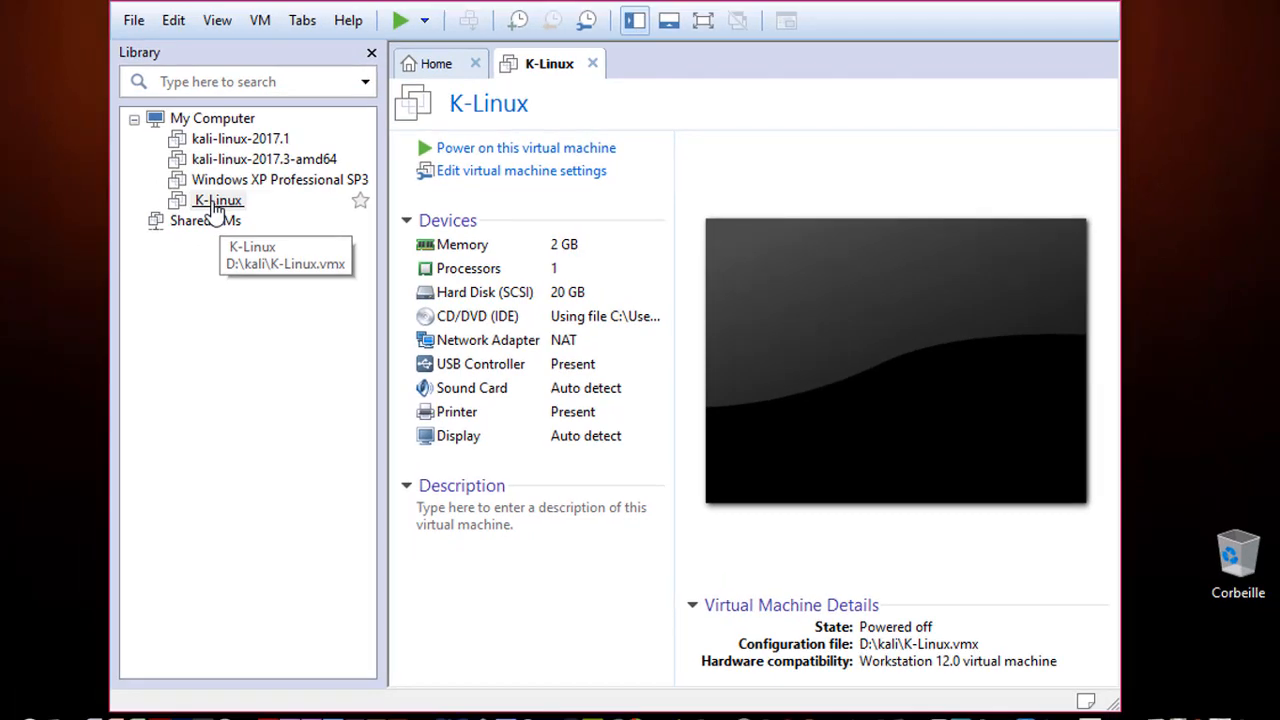
click(535, 152)
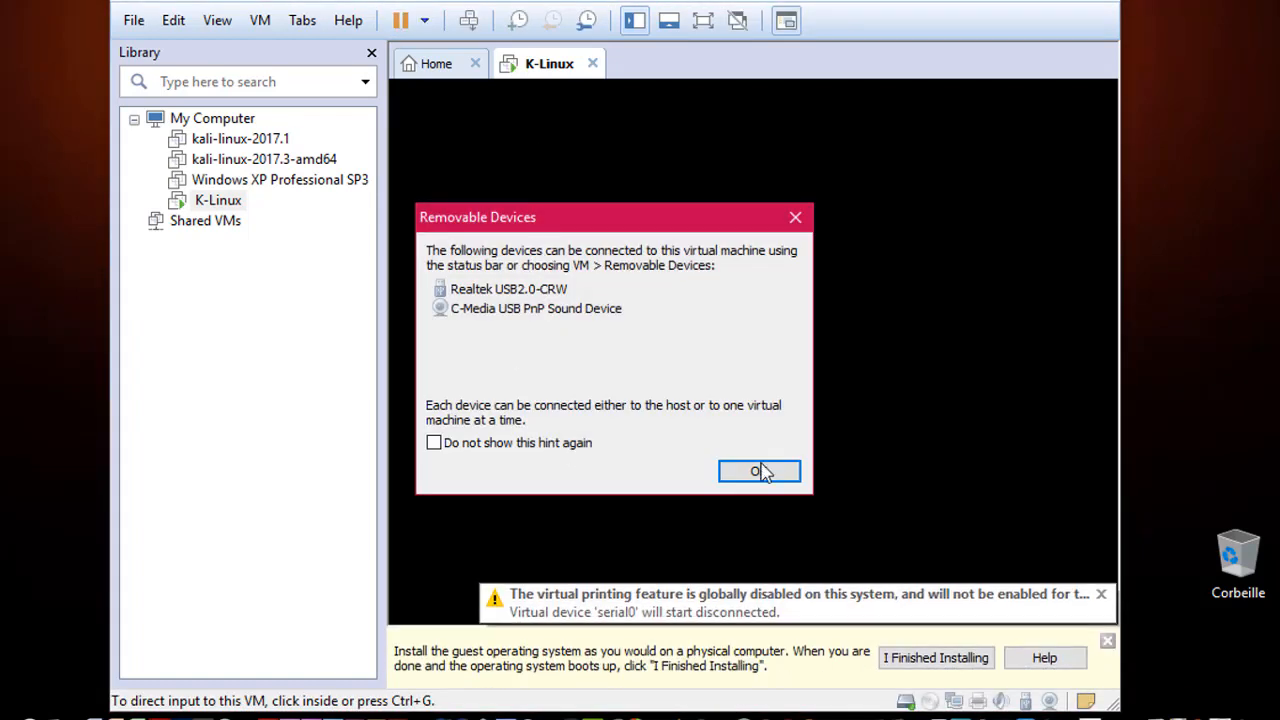
Dismiss the Removable Devices notice so K-Linux boots to the Kali boot menu
click(760, 472)
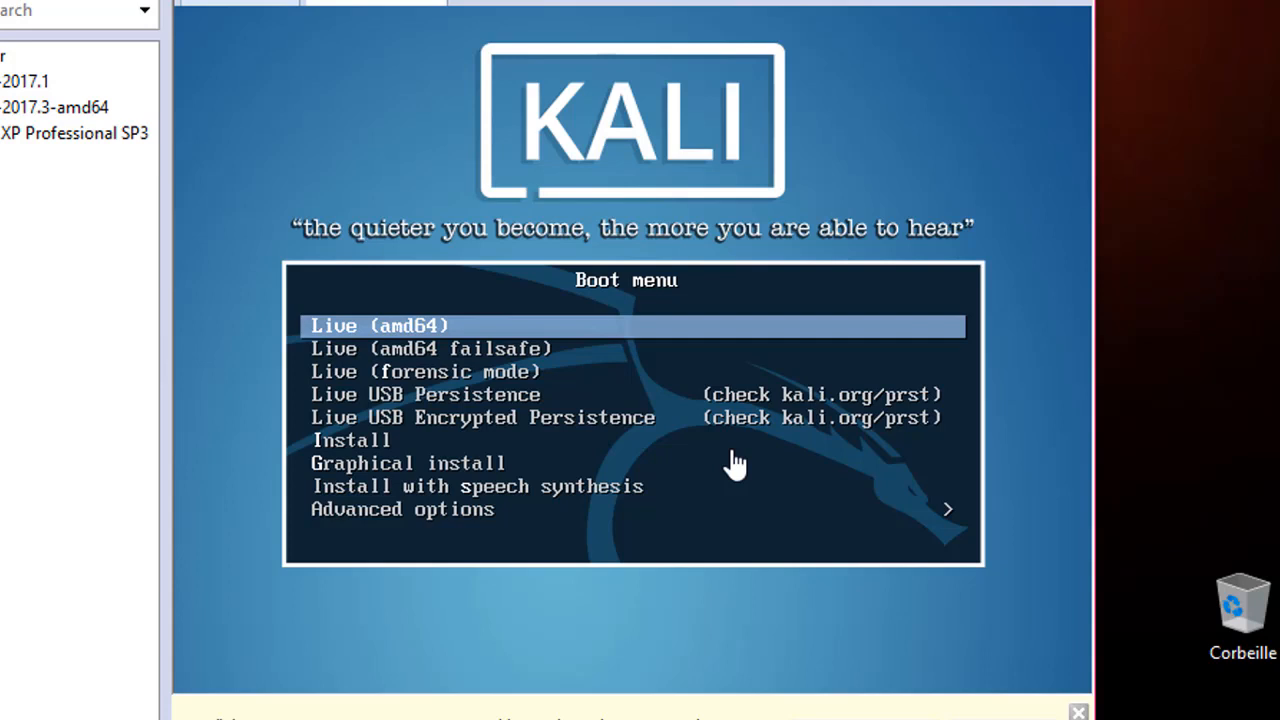
Boot the Kali VM using the Graphical install option
key(Down)
key(Down)
key(Down)
key(Down)
key(Down)
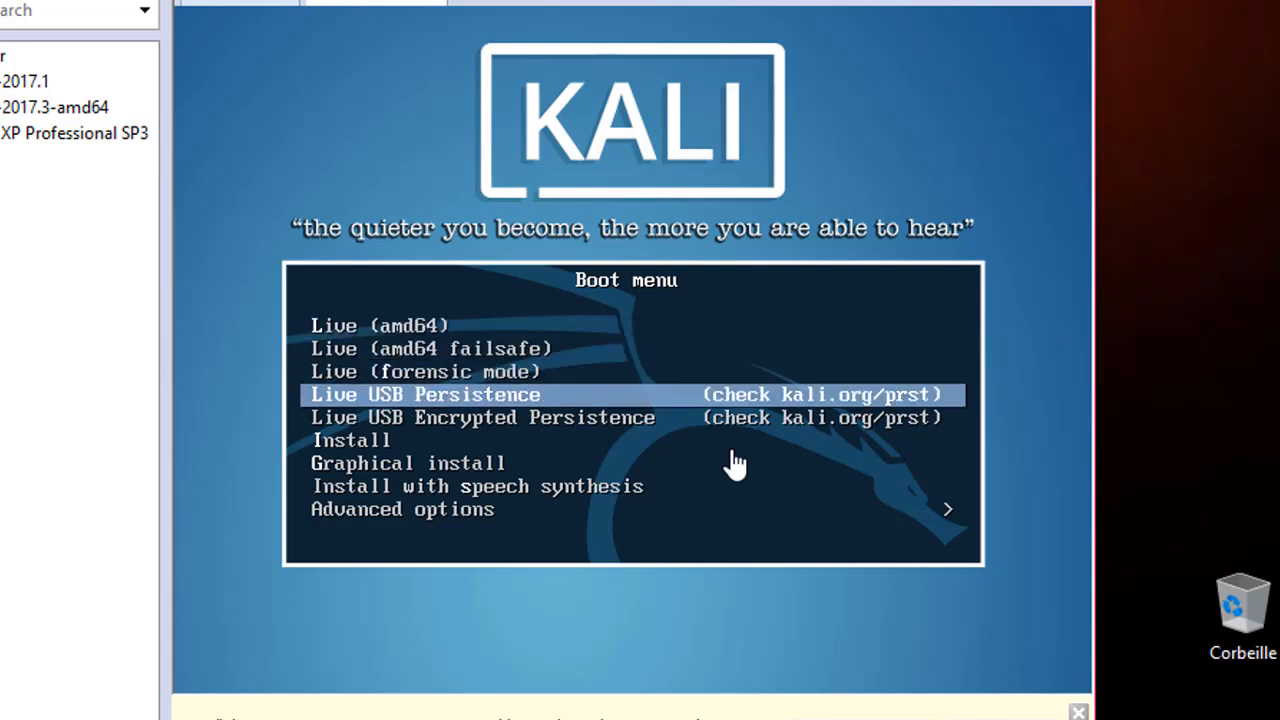
key(Down)
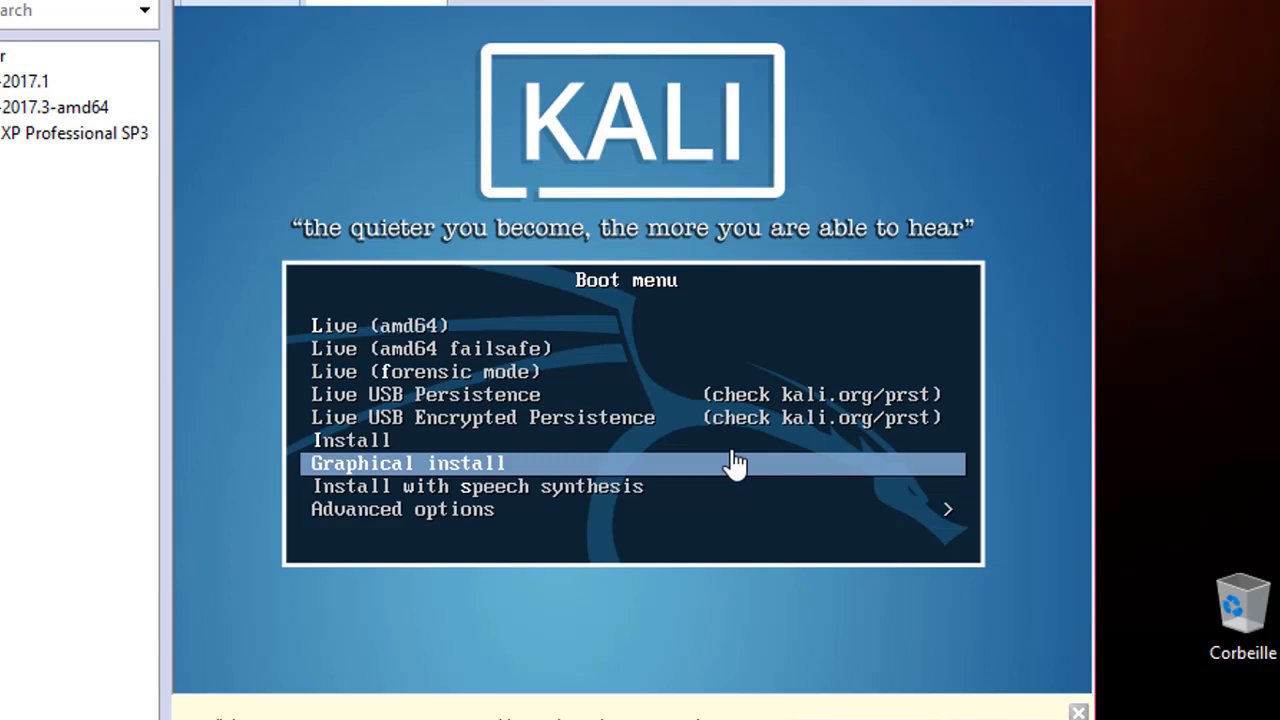
key(Return)
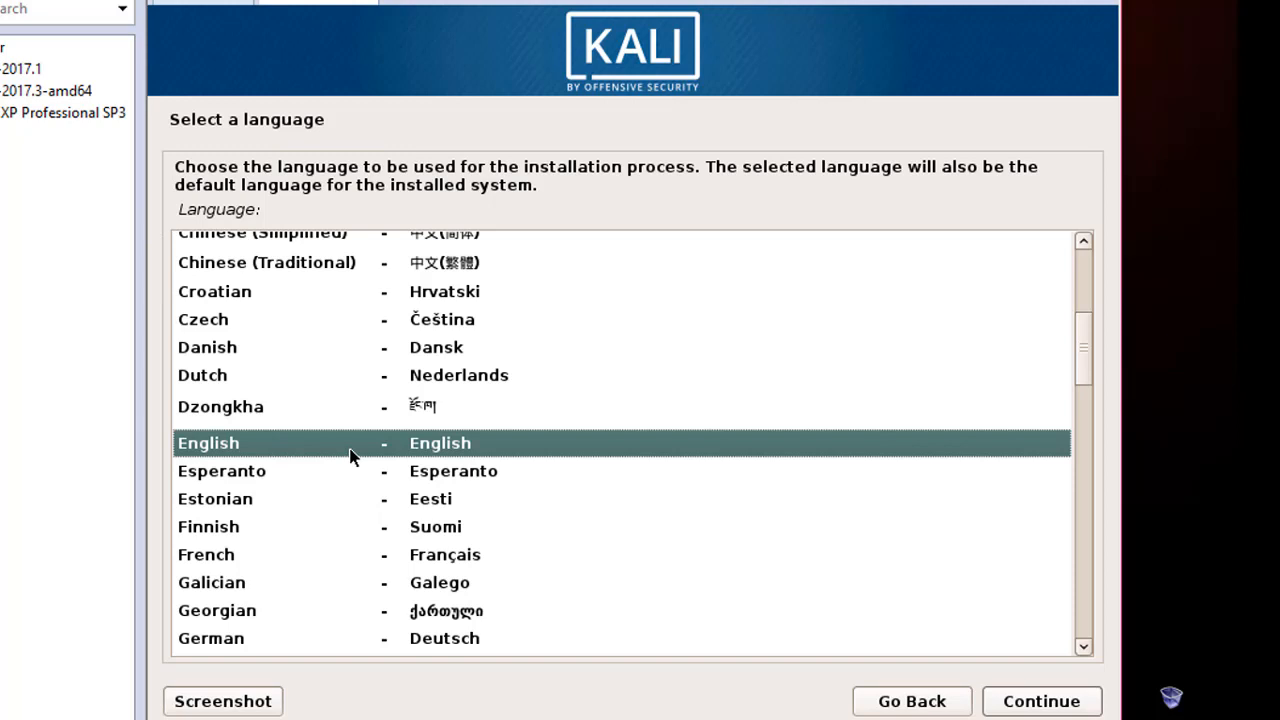
Choose English language, United States location and French keymap in the Kali installer
click(1041, 701)
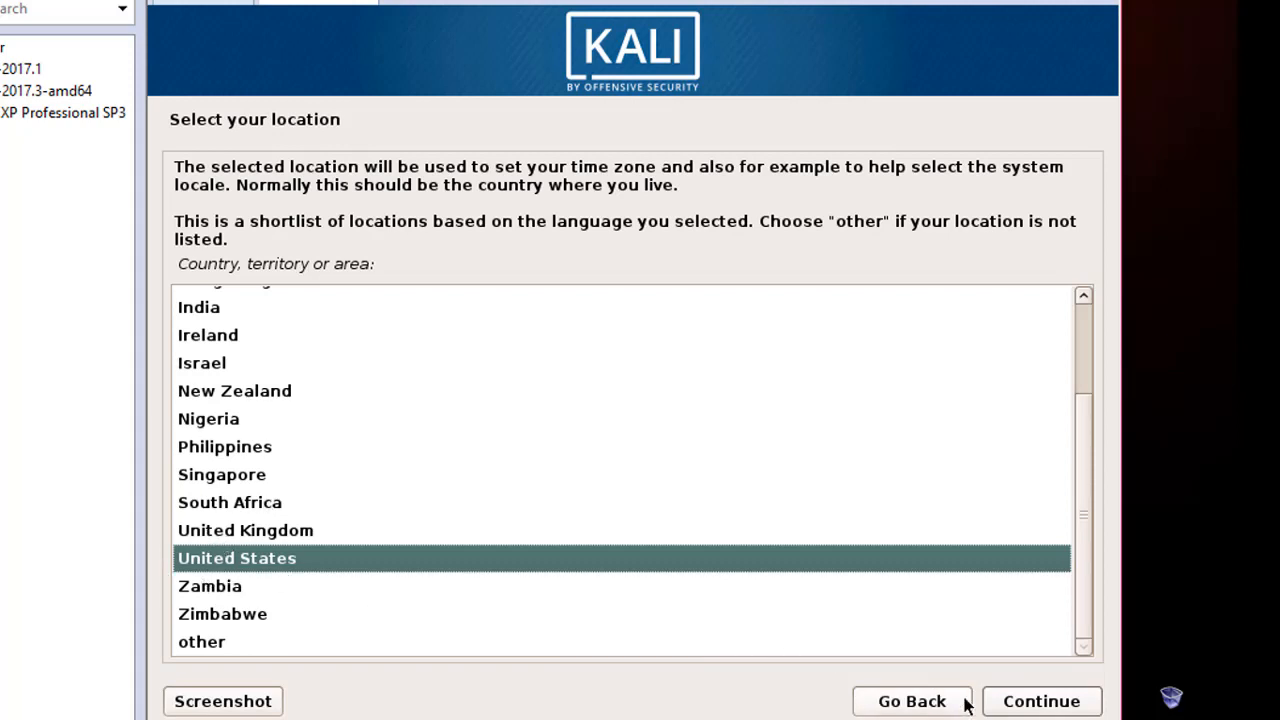
click(1038, 706)
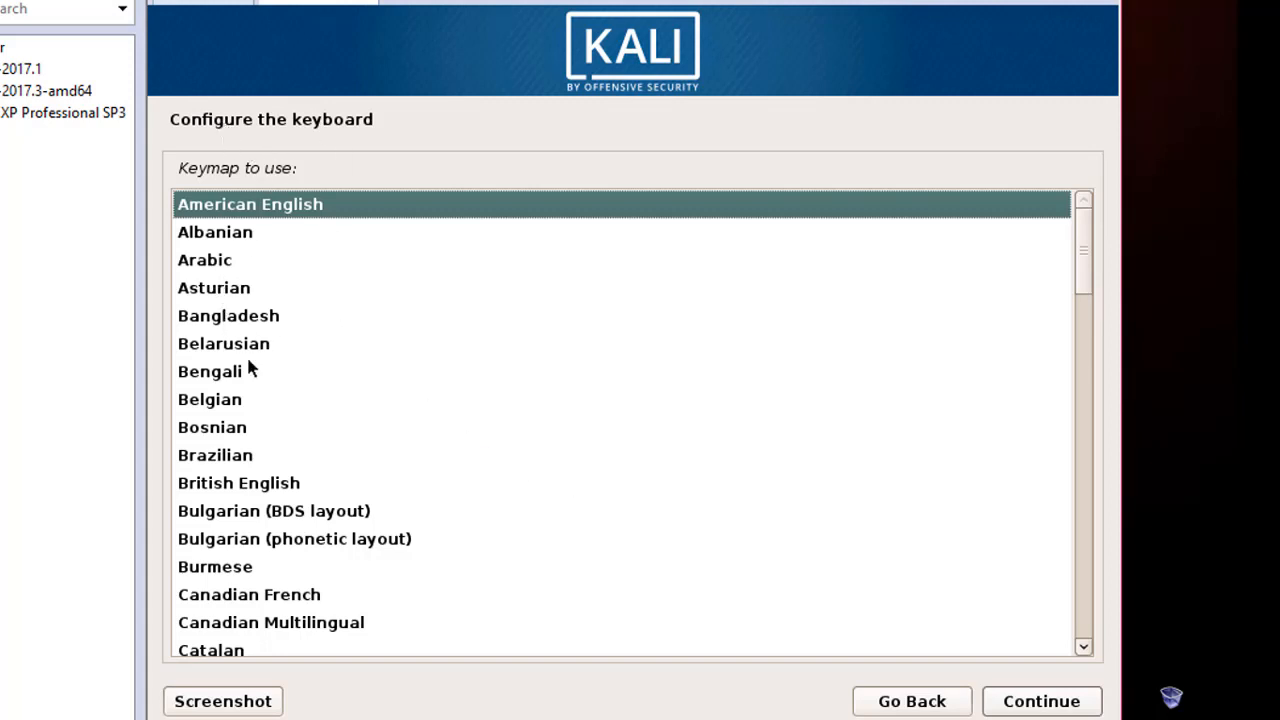
scroll(250, 370, down, 3)
scroll(246, 366, down, 5)
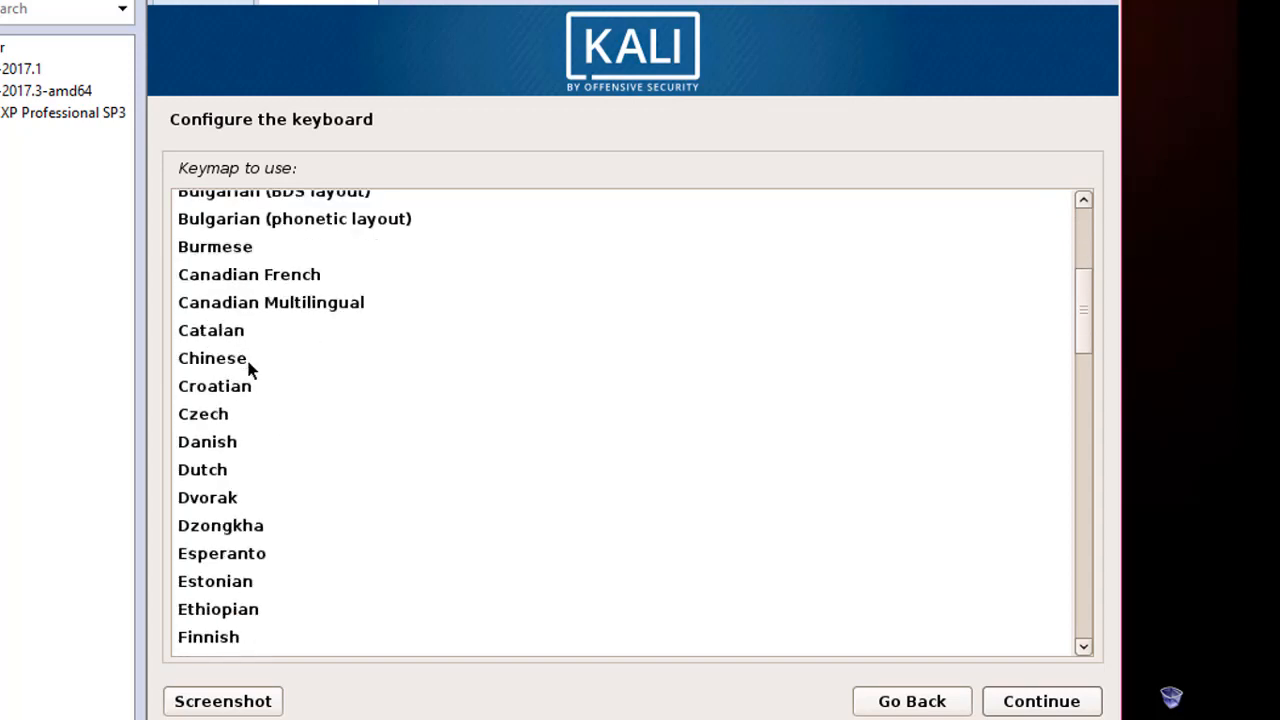
click(220, 541)
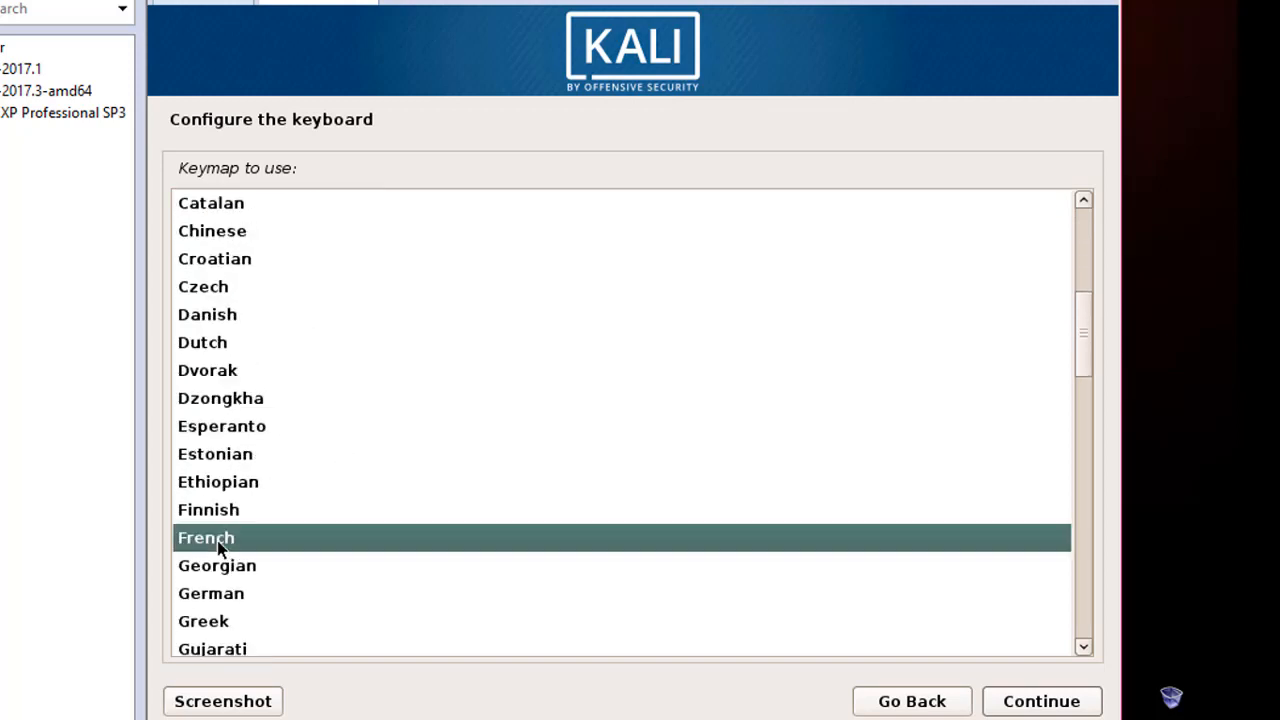
click(1033, 706)
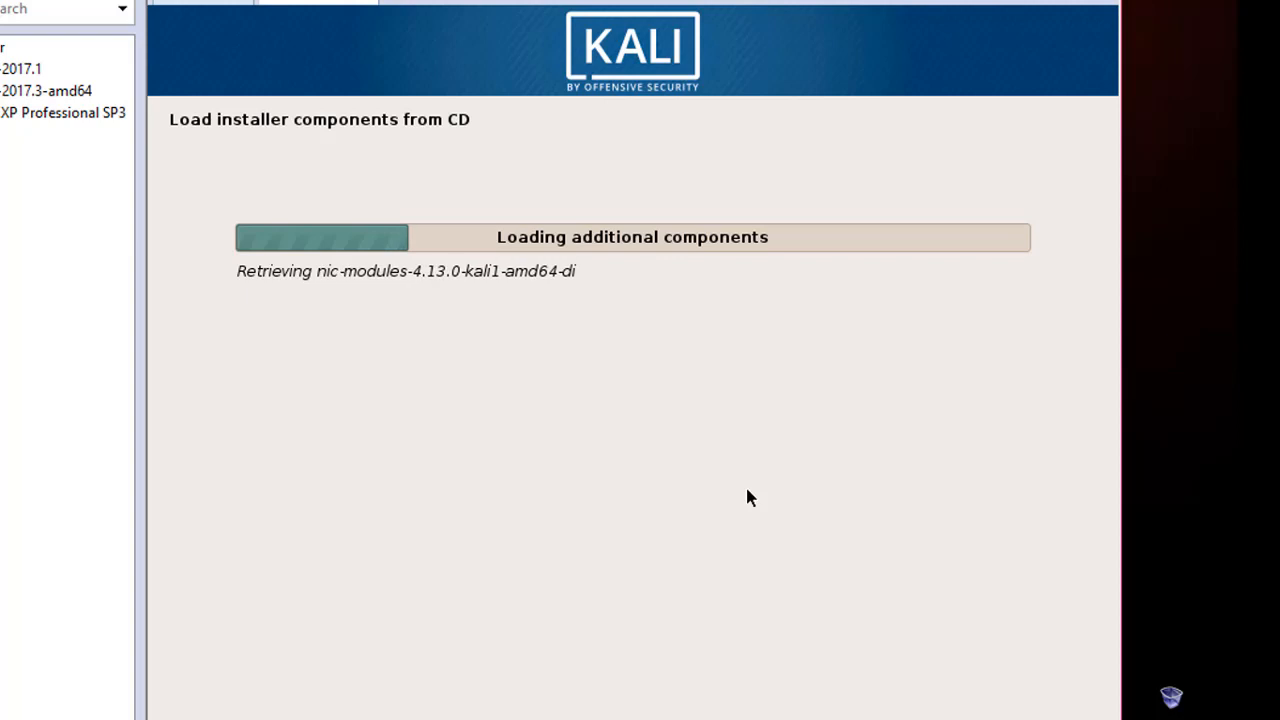
Reposition the VMware window while the Kali installer loads and configures the network via DHCP
drag(808, 0, 742, 0)
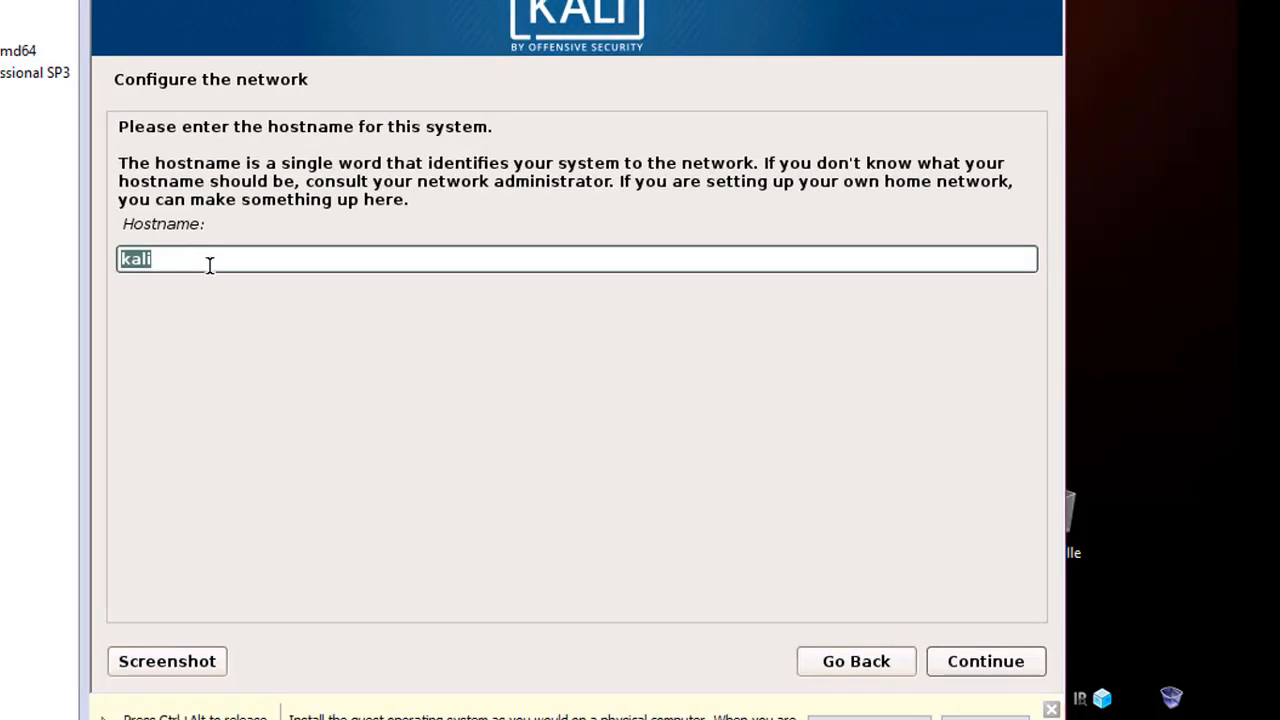
Replace the default hostname kali with hacker and continue
click(157, 259)
drag(157, 259, 110, 258)
text(hacker)
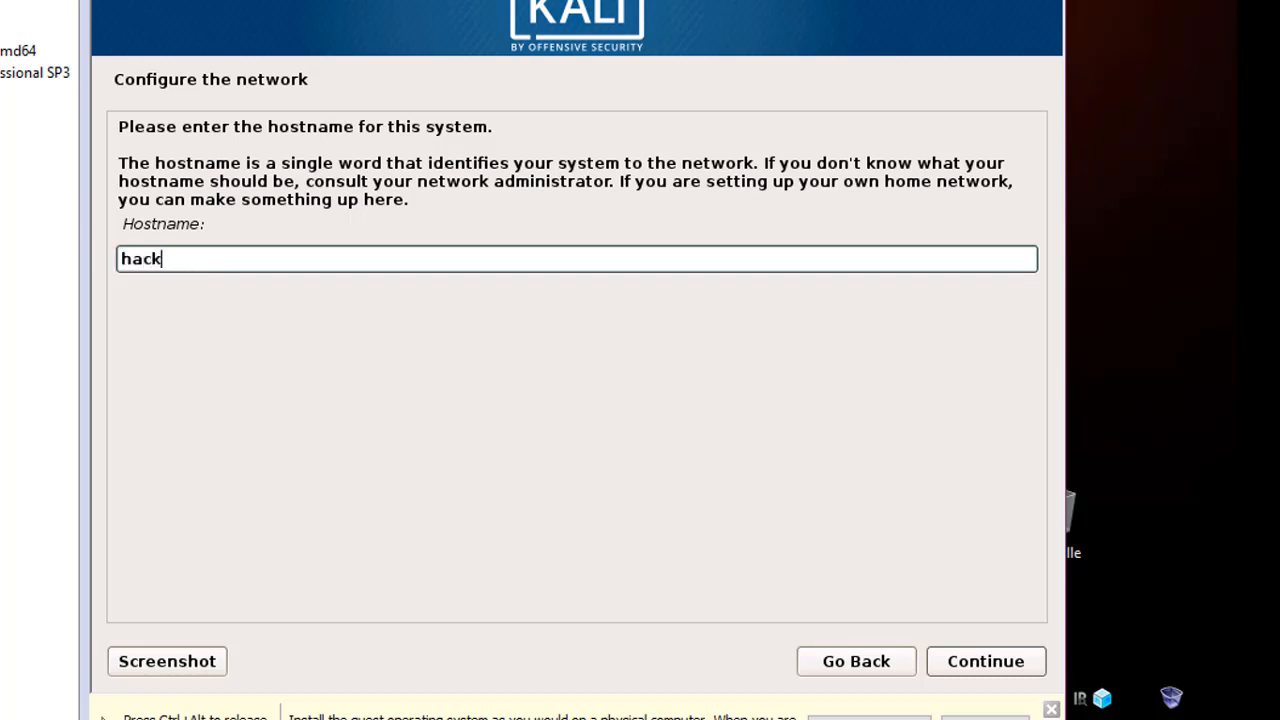
click(961, 668)
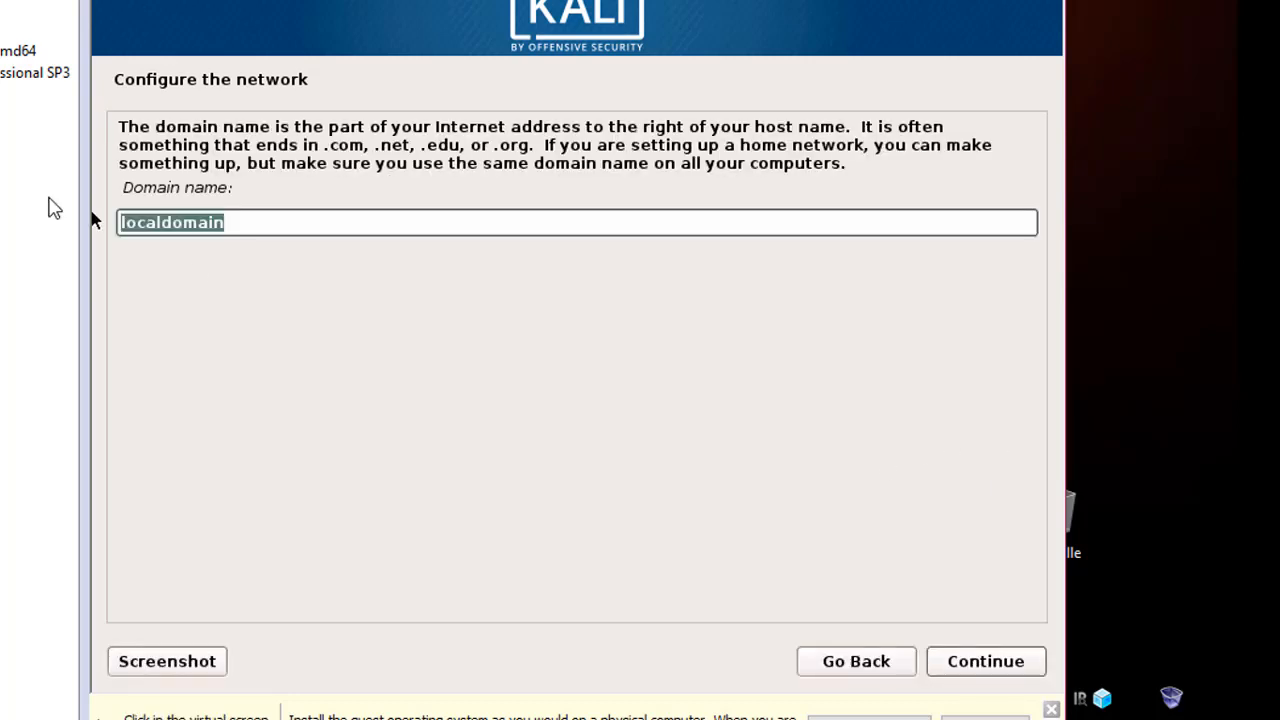
Clear the localdomain default to leave the domain name empty, then continue
click(164, 222)
click(270, 224)
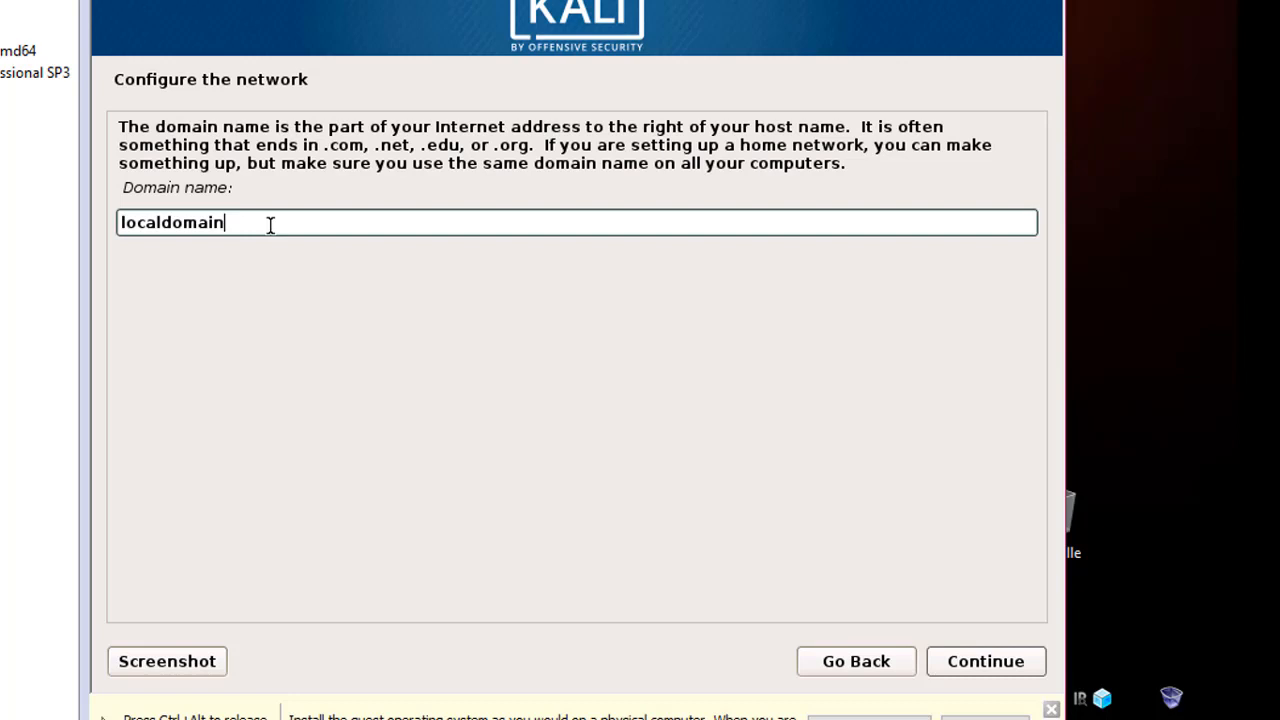
key(BackSpace)
key(BackSpace)
key(BackSpace)
key(BackSpace)
key(BackSpace)
key(BackSpace)
key(BackSpace)
key(BackSpace)
key(BackSpace)
key(BackSpace)
key(BackSpace)
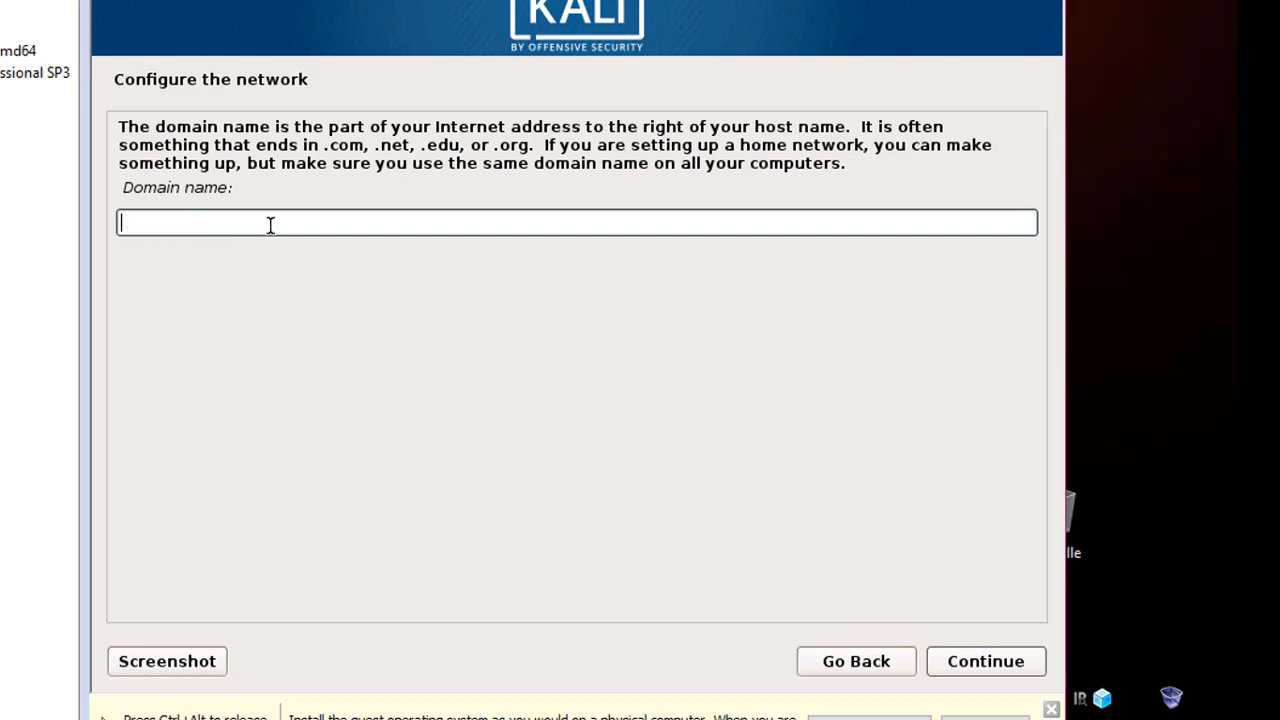
click(995, 670)
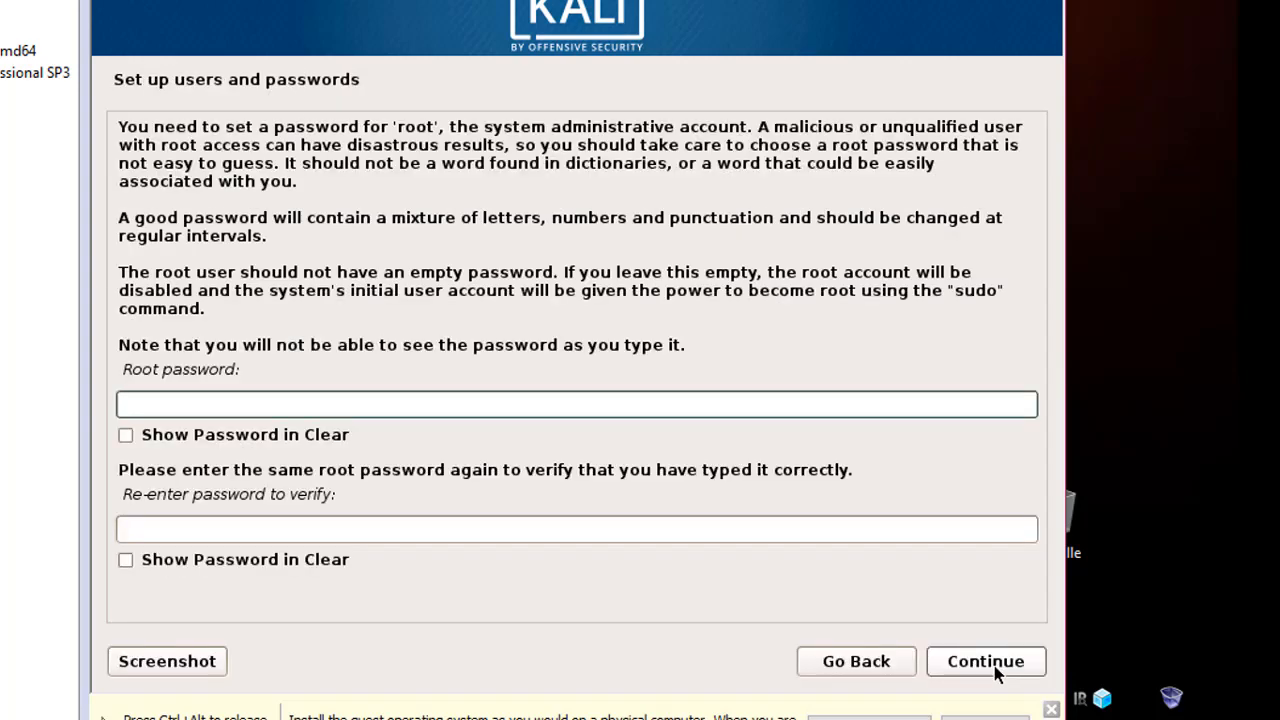
Re-enter the root password in both the password and verification fields
click(128, 406)
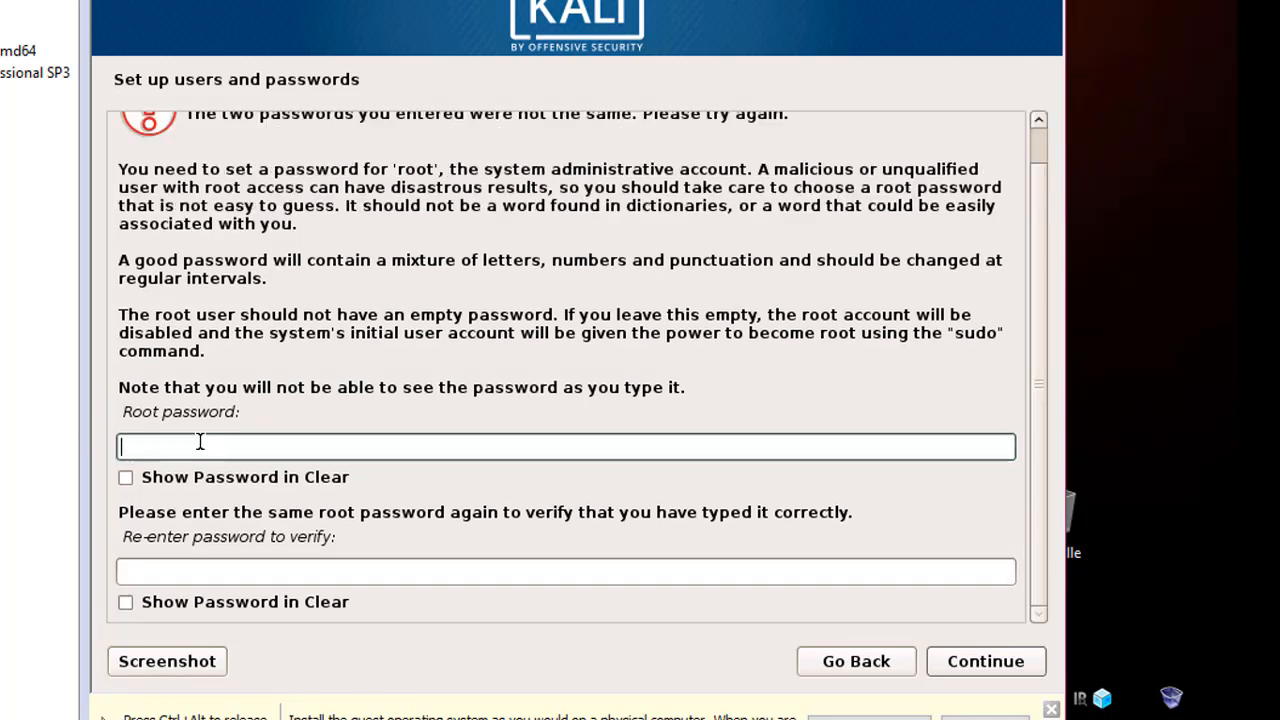
text(●●●●●●●●●●)
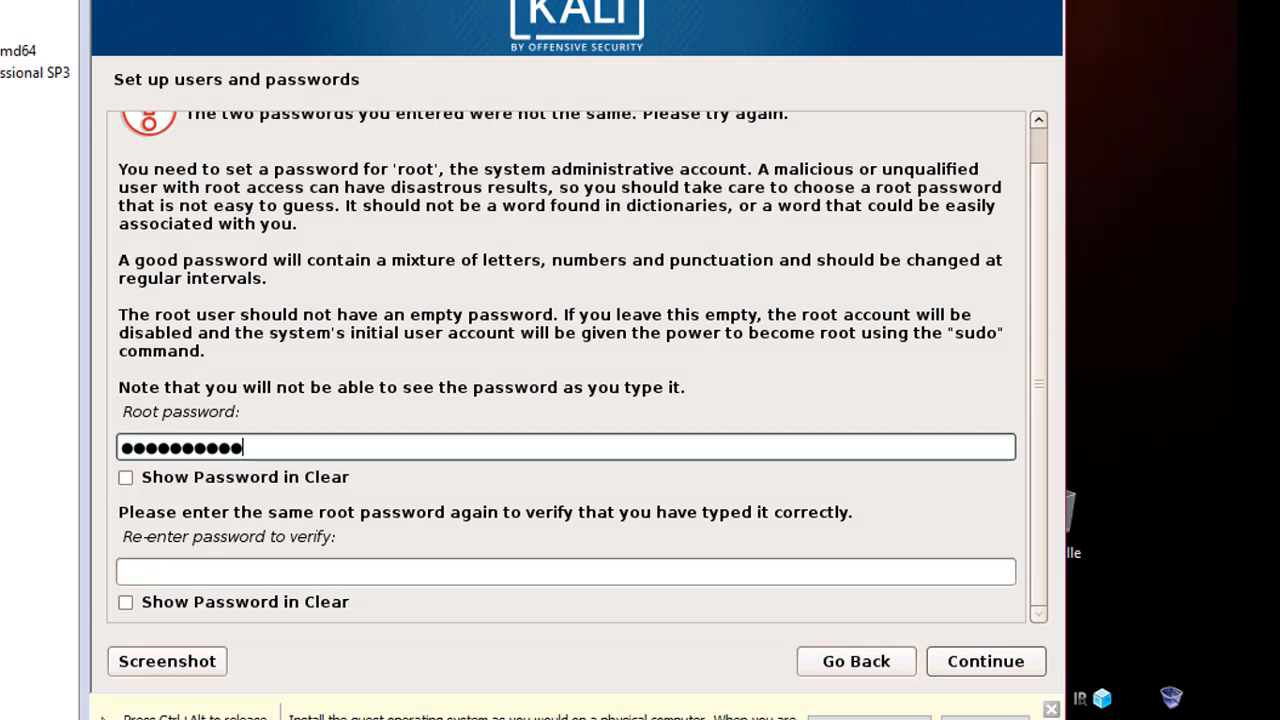
click(239, 574)
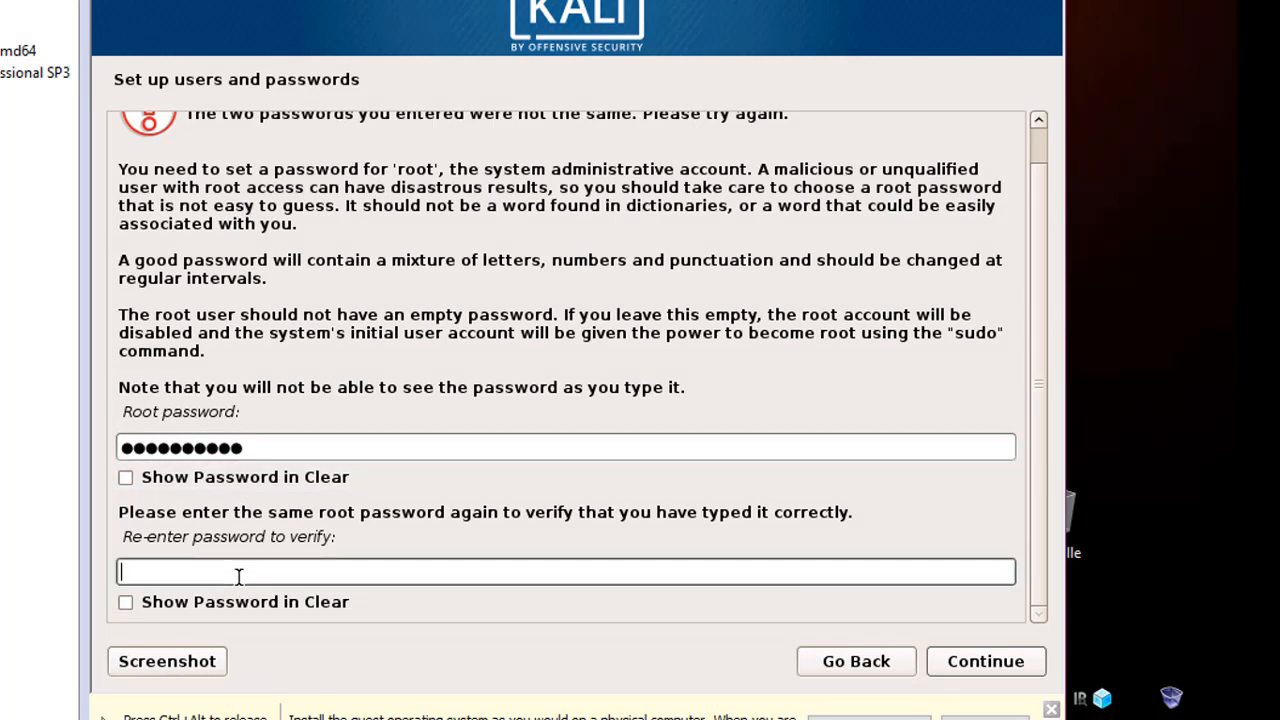
text(●●●●●●●●●●)
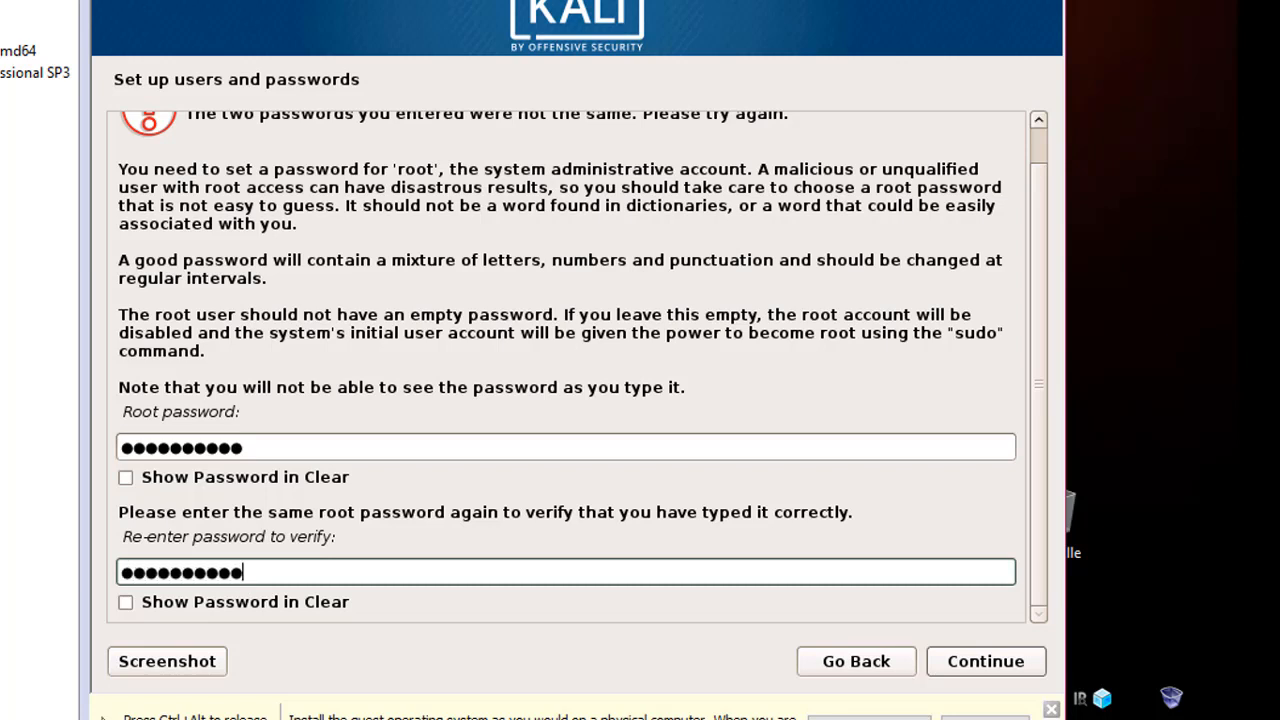
Submit the root password and move on to configuring the clock
click(975, 662)
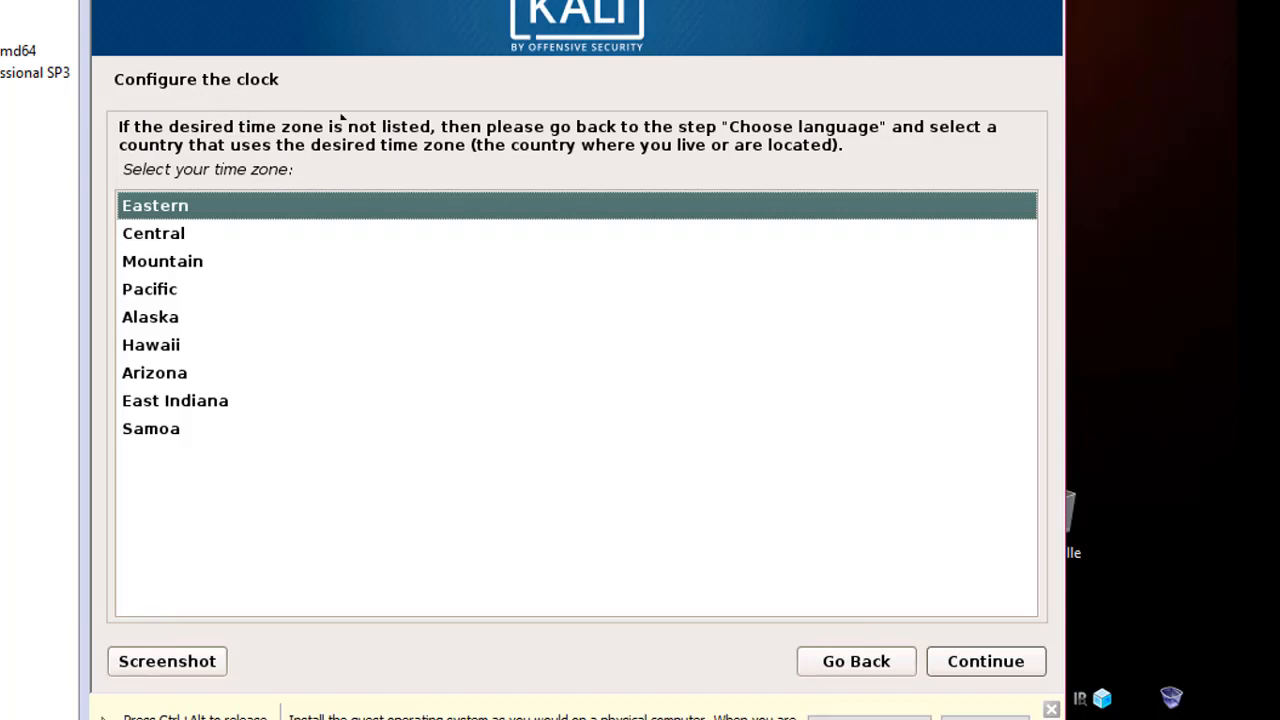
Accept the Eastern time zone, then guided-partition the whole 21.5 GB disk as one partition and approve writing changes
click(982, 668)
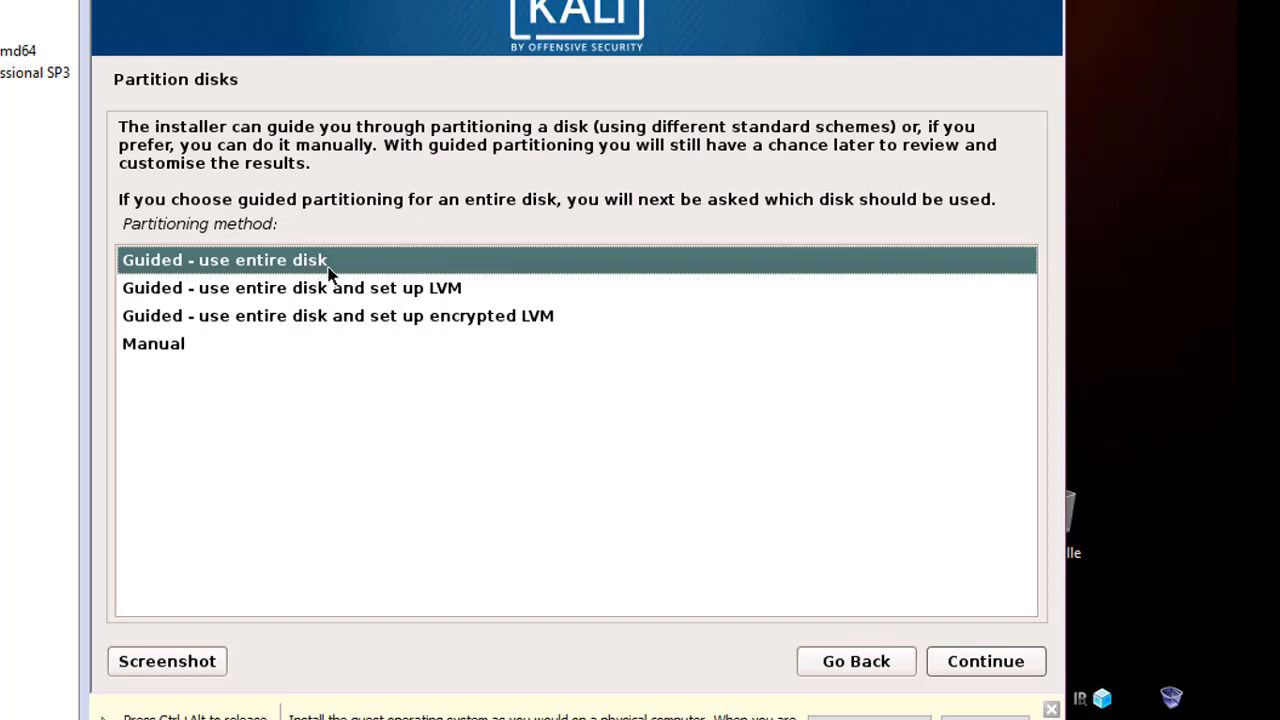
click(980, 672)
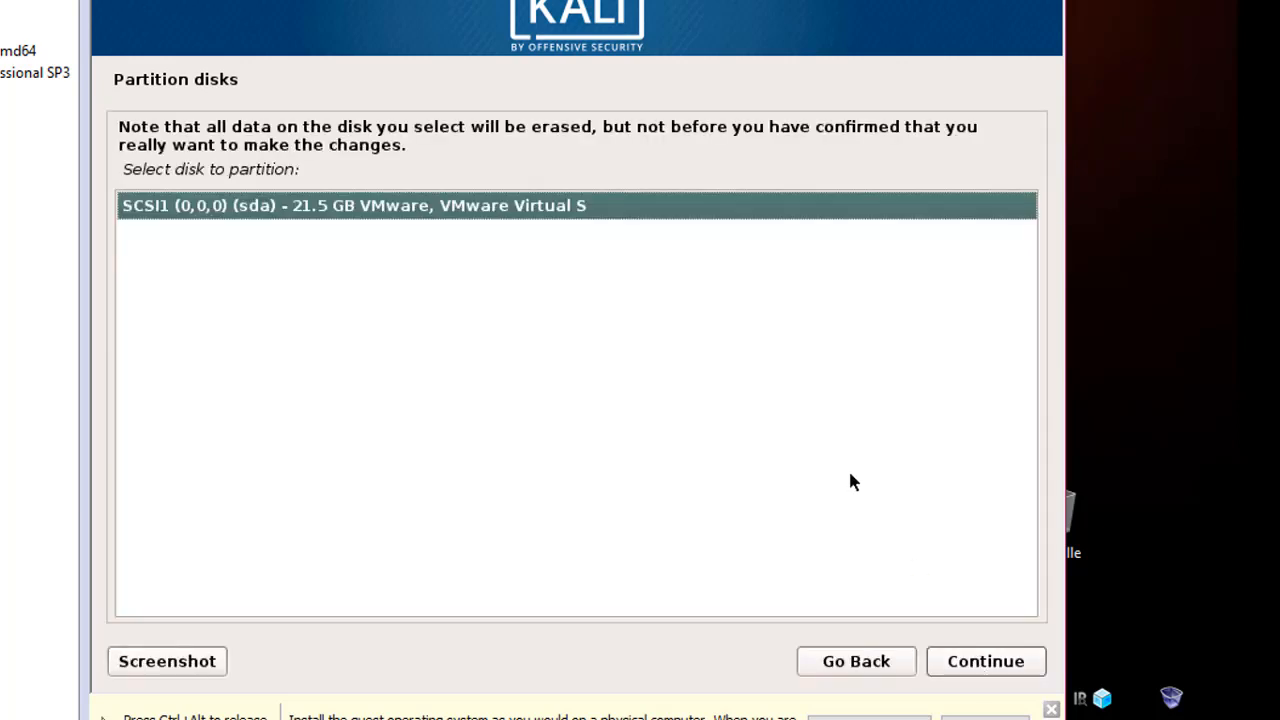
click(972, 672)
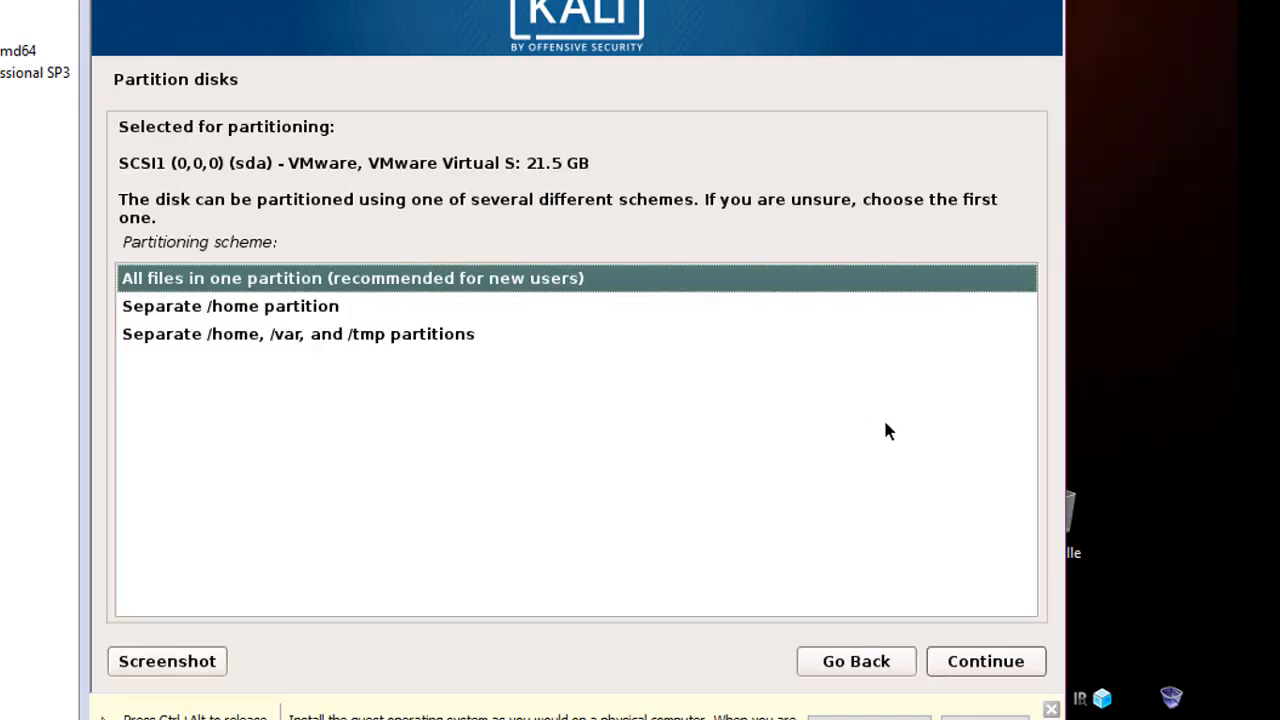
click(982, 664)
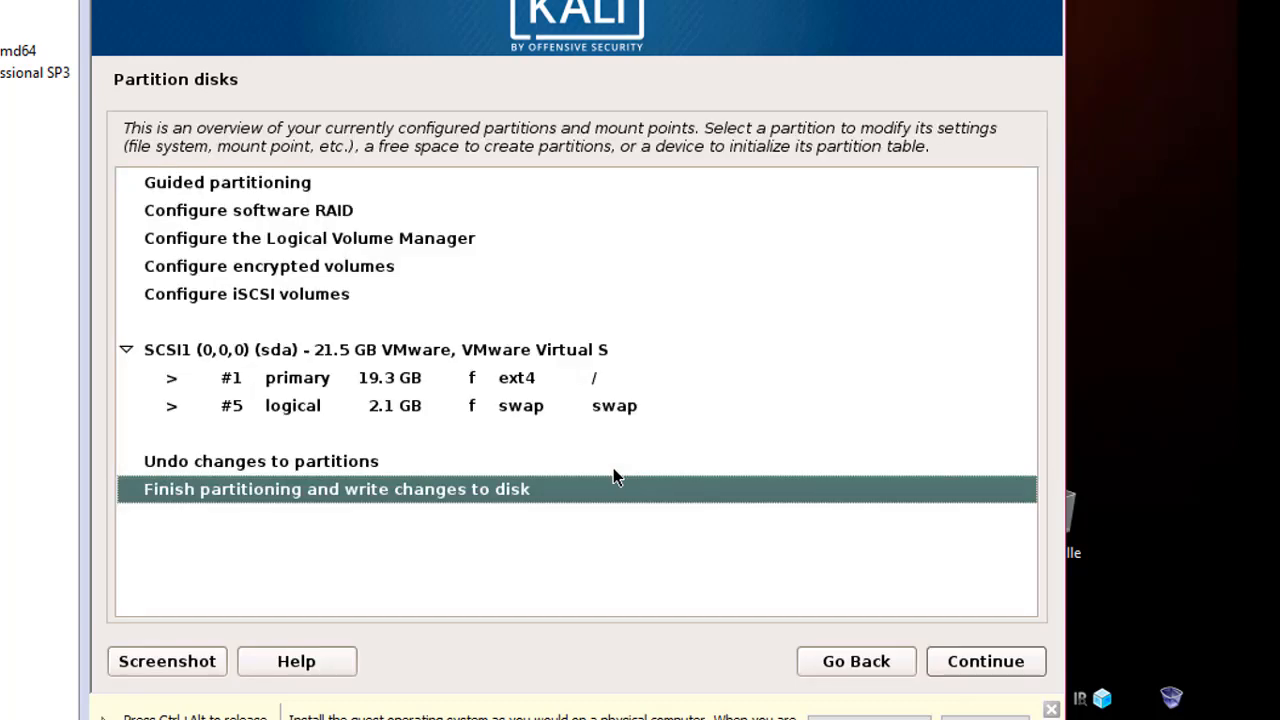
click(988, 668)
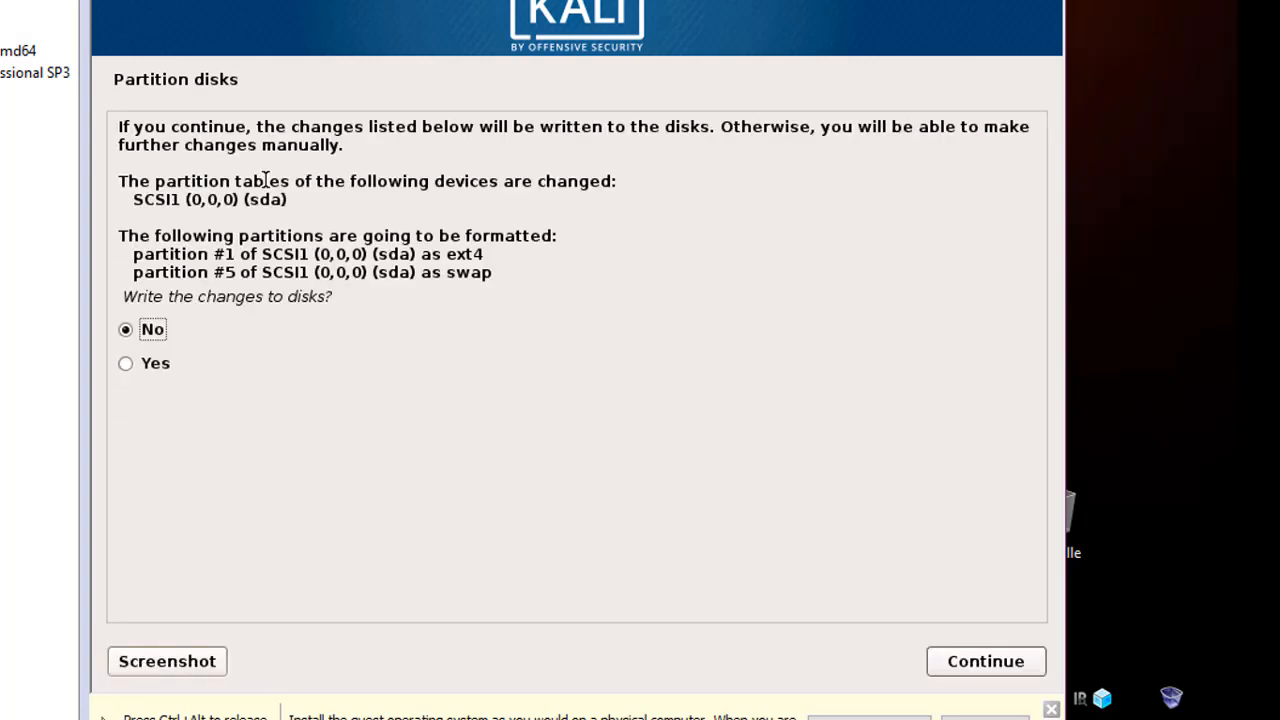
click(128, 364)
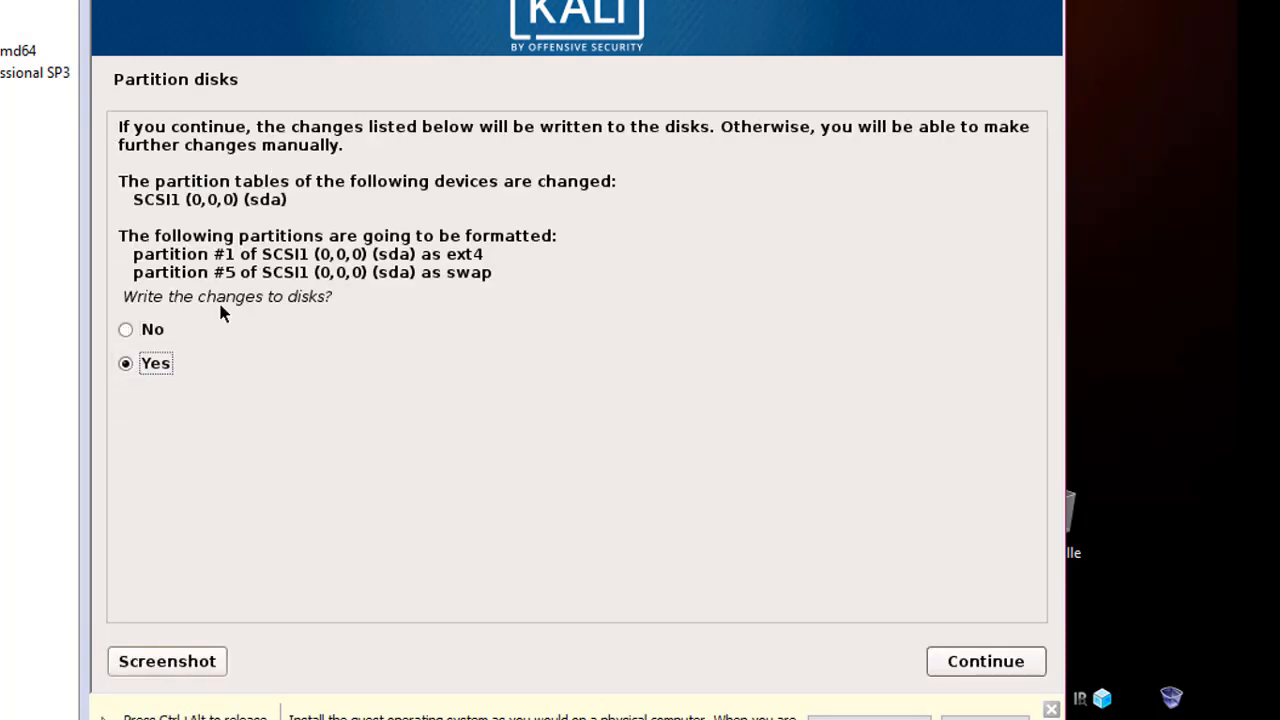
Confirm the partition changes so Kali starts copying the system to disk
click(986, 662)
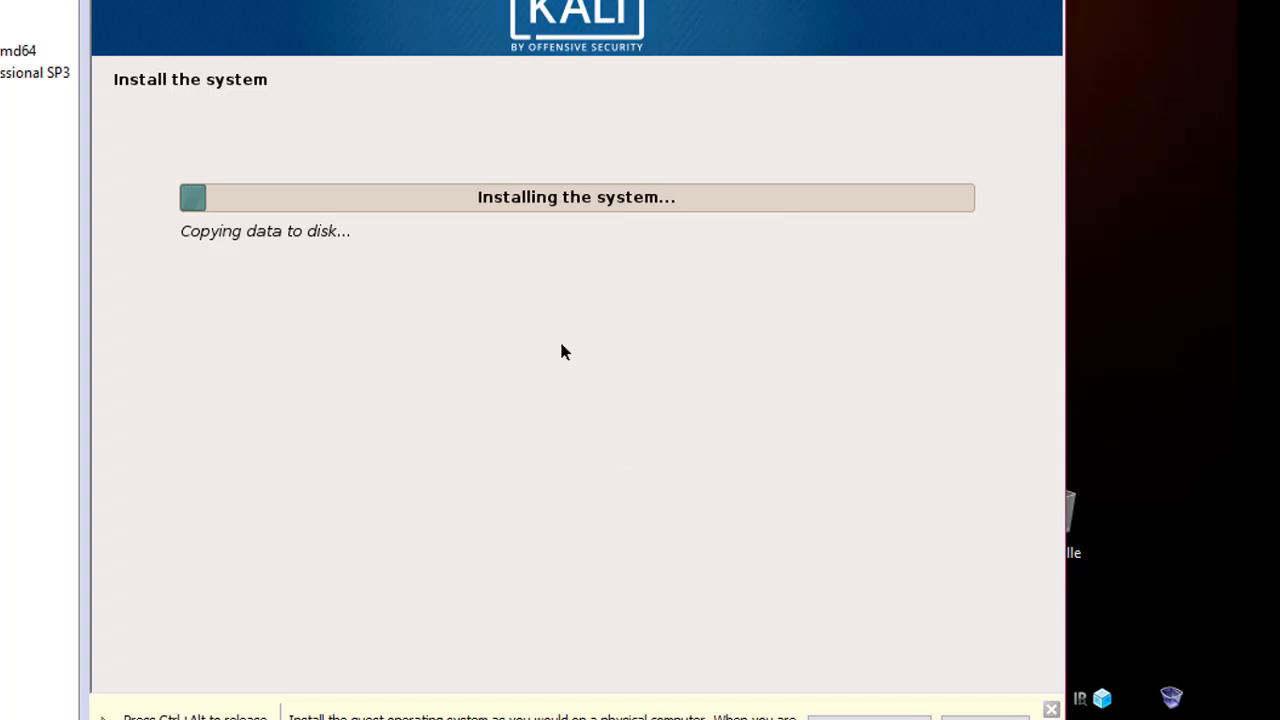
Pause the Camtasia screen recording from its taskbar panel during installation
mouse_move(269, 719)
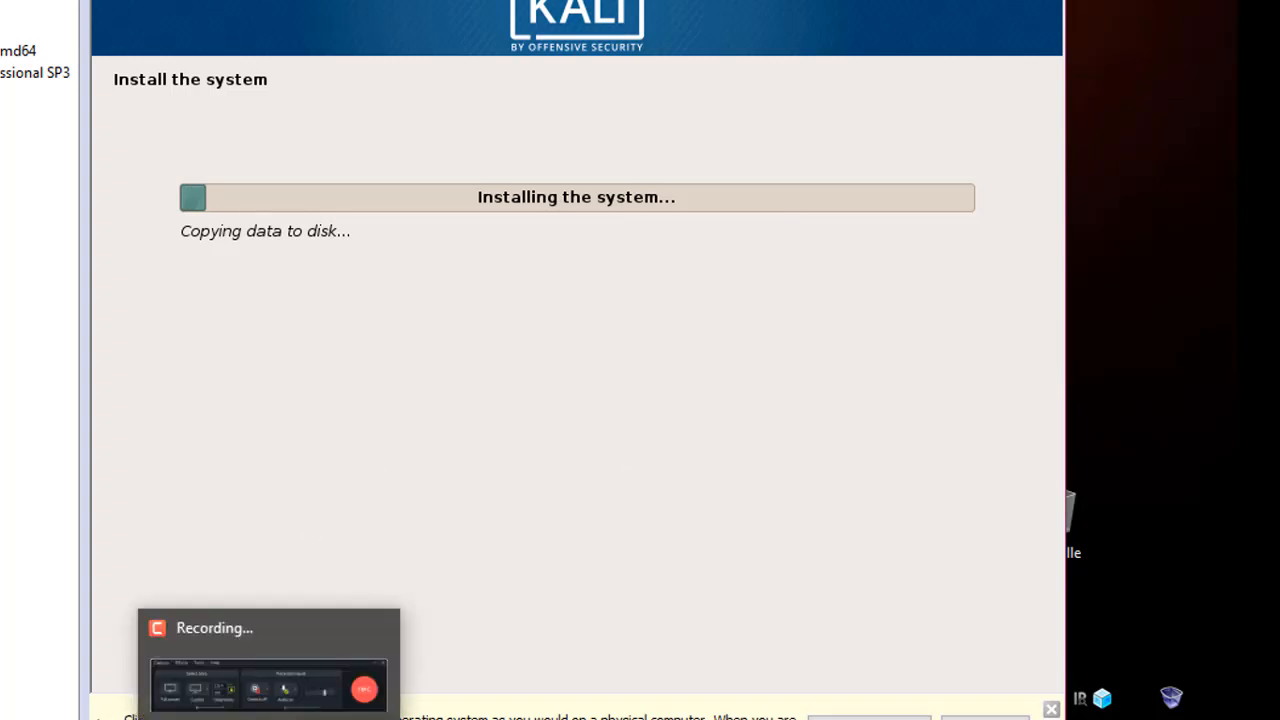
click(269, 719)
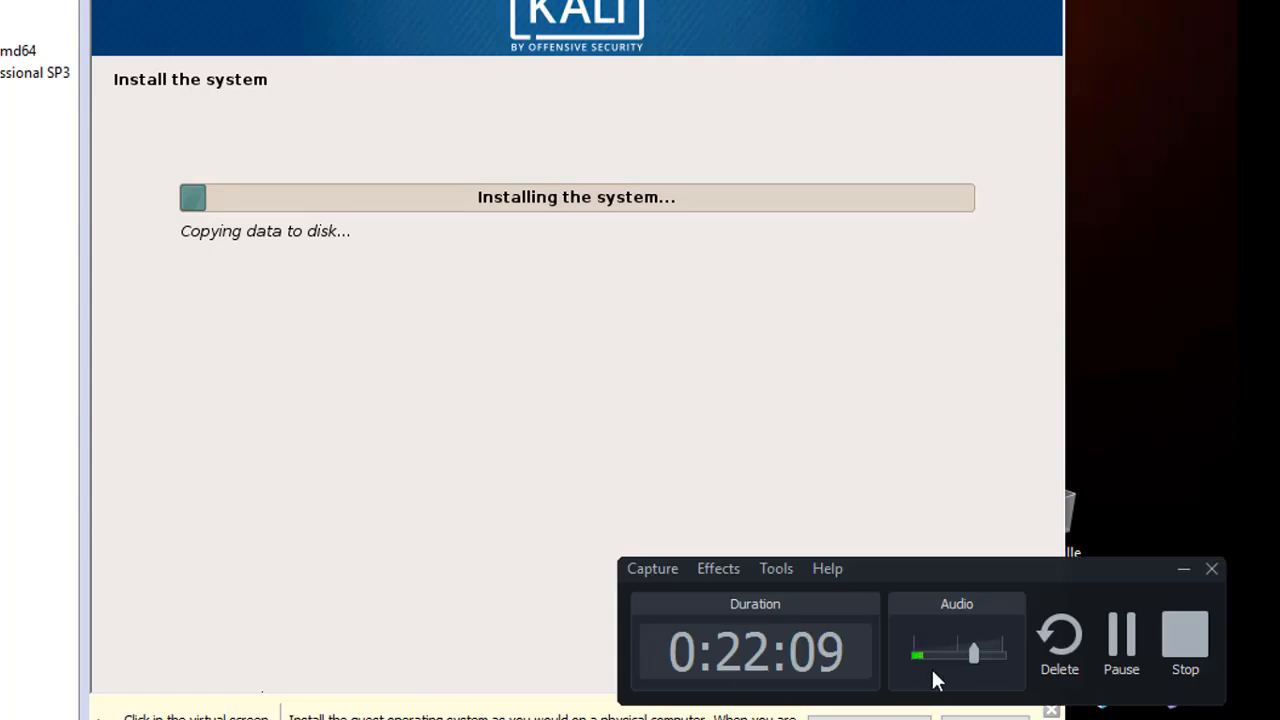
click(1121, 648)
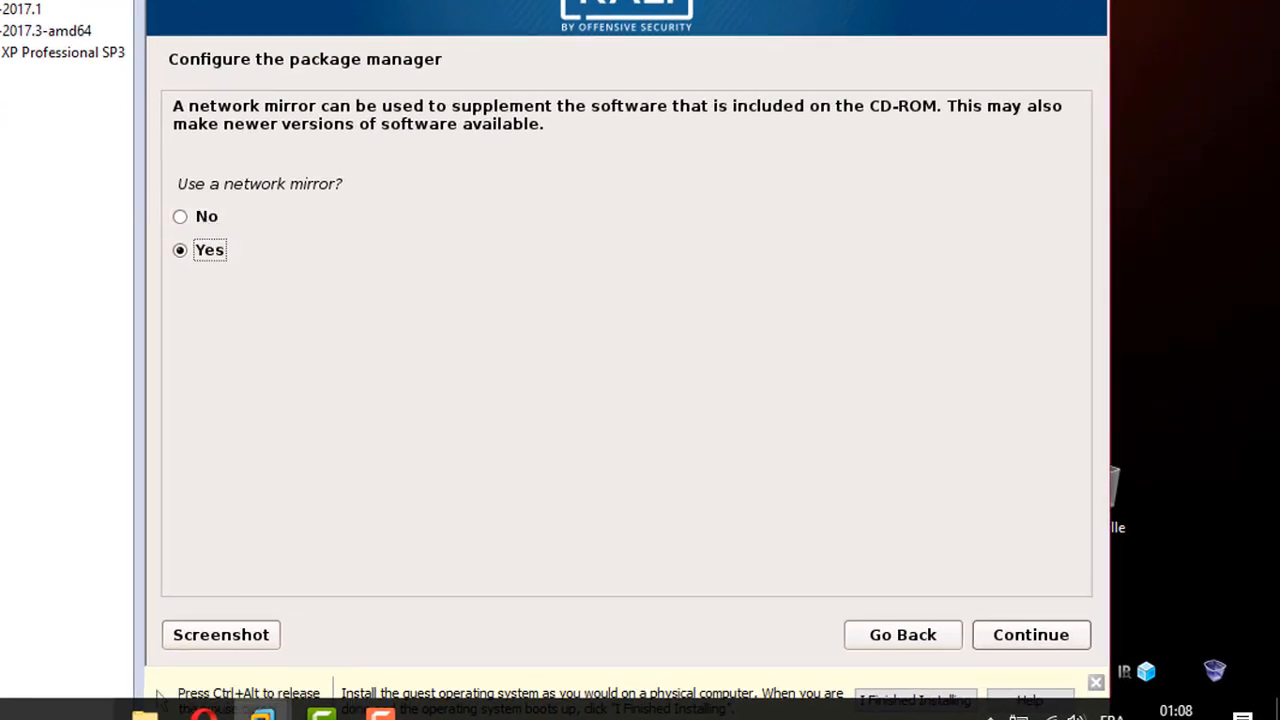
Choose No for using a network mirror and continue
click(181, 220)
click(1015, 648)
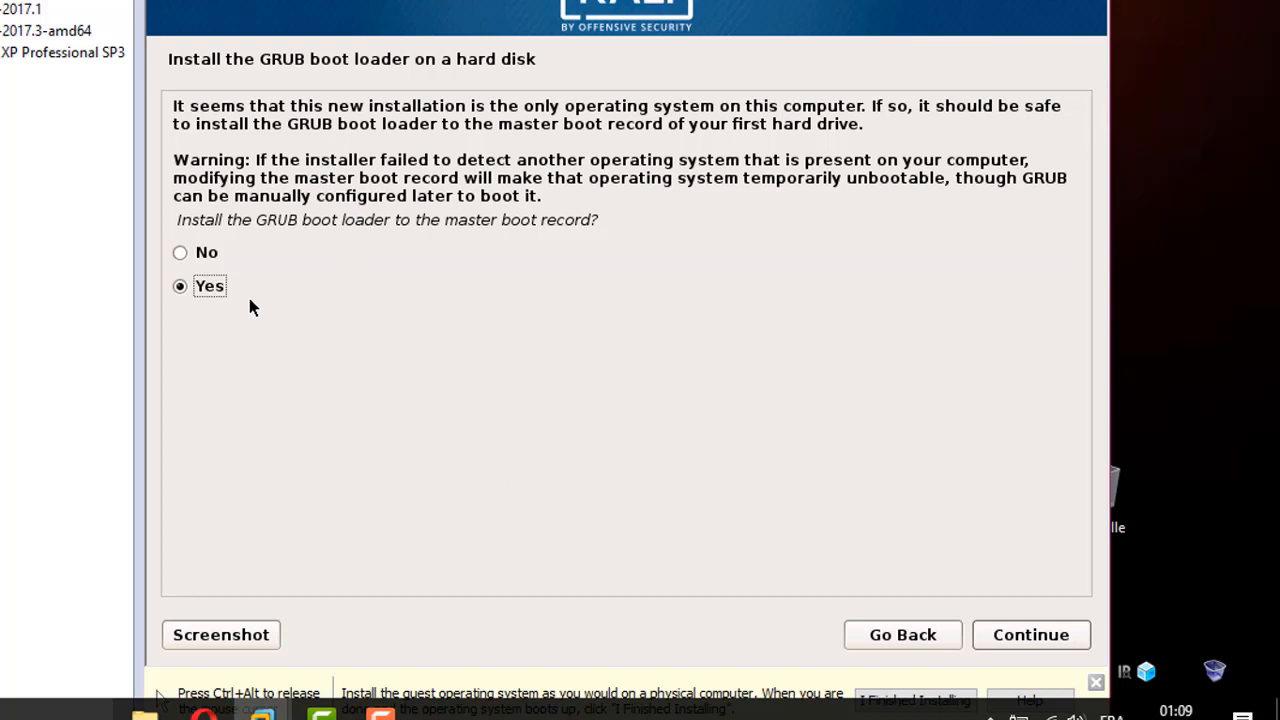
Install the GRUB boot loader to the master boot record on /dev/sda
click(1049, 646)
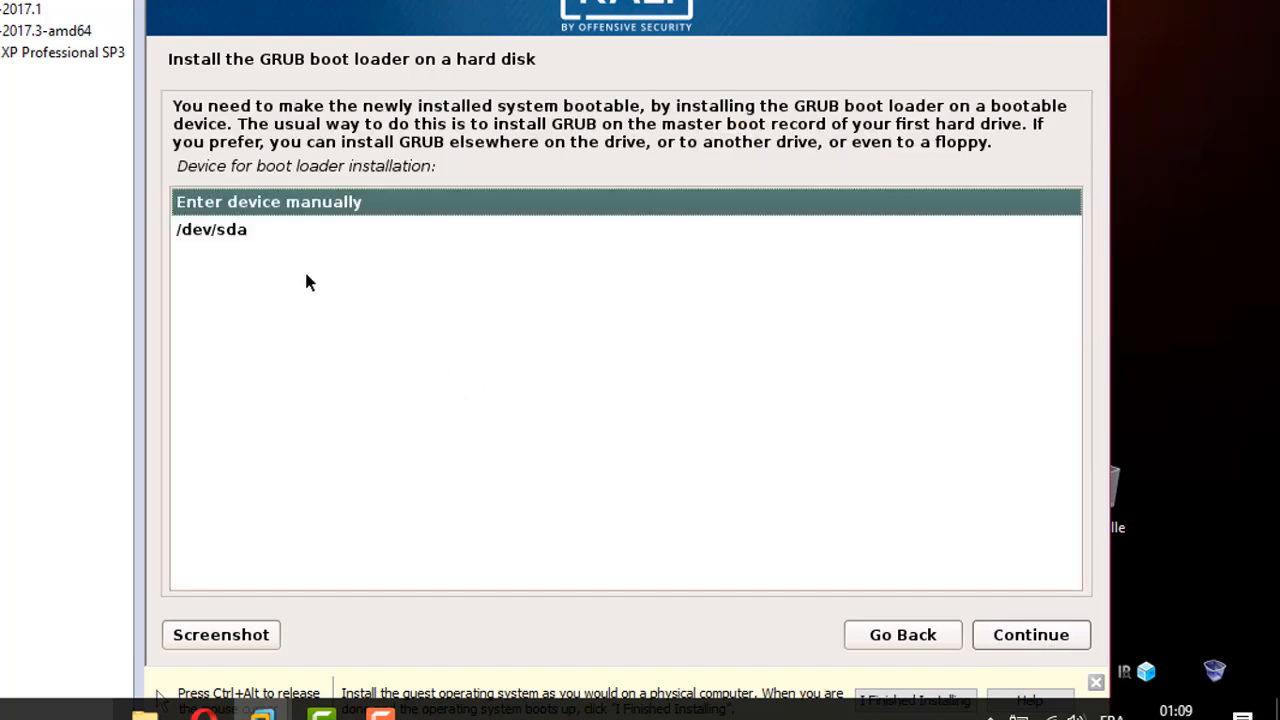
click(235, 246)
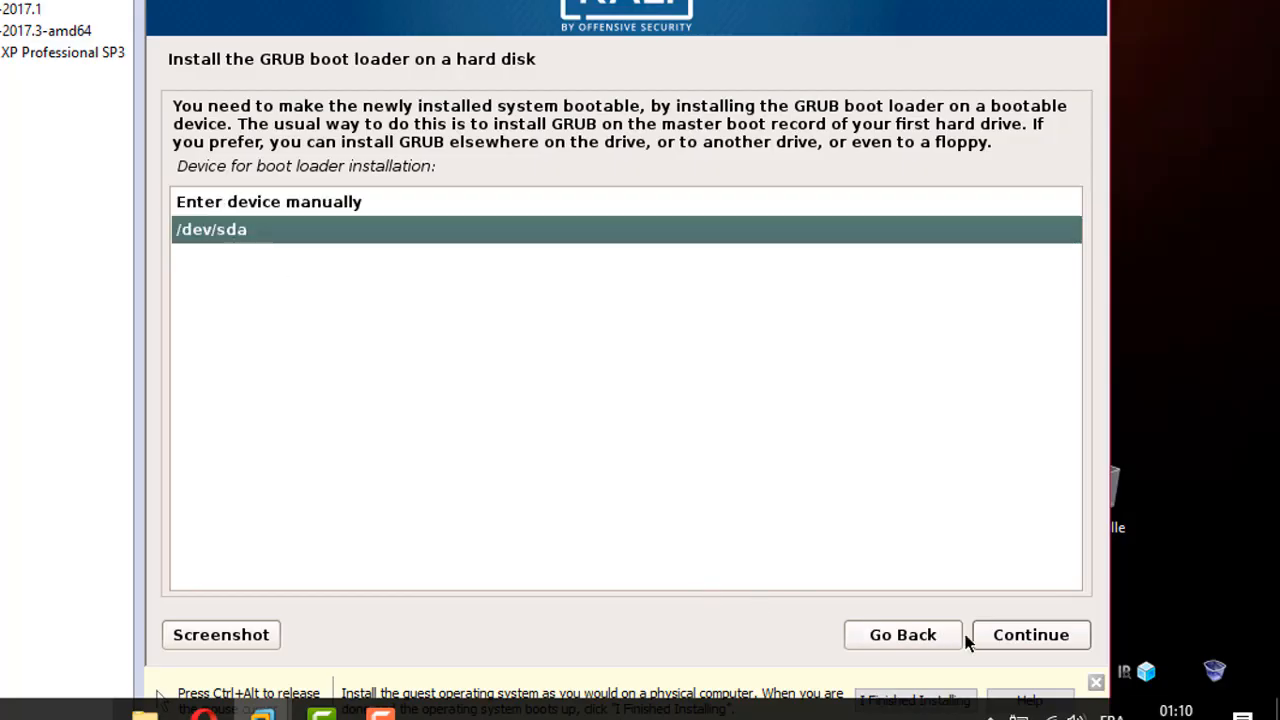
click(1016, 644)
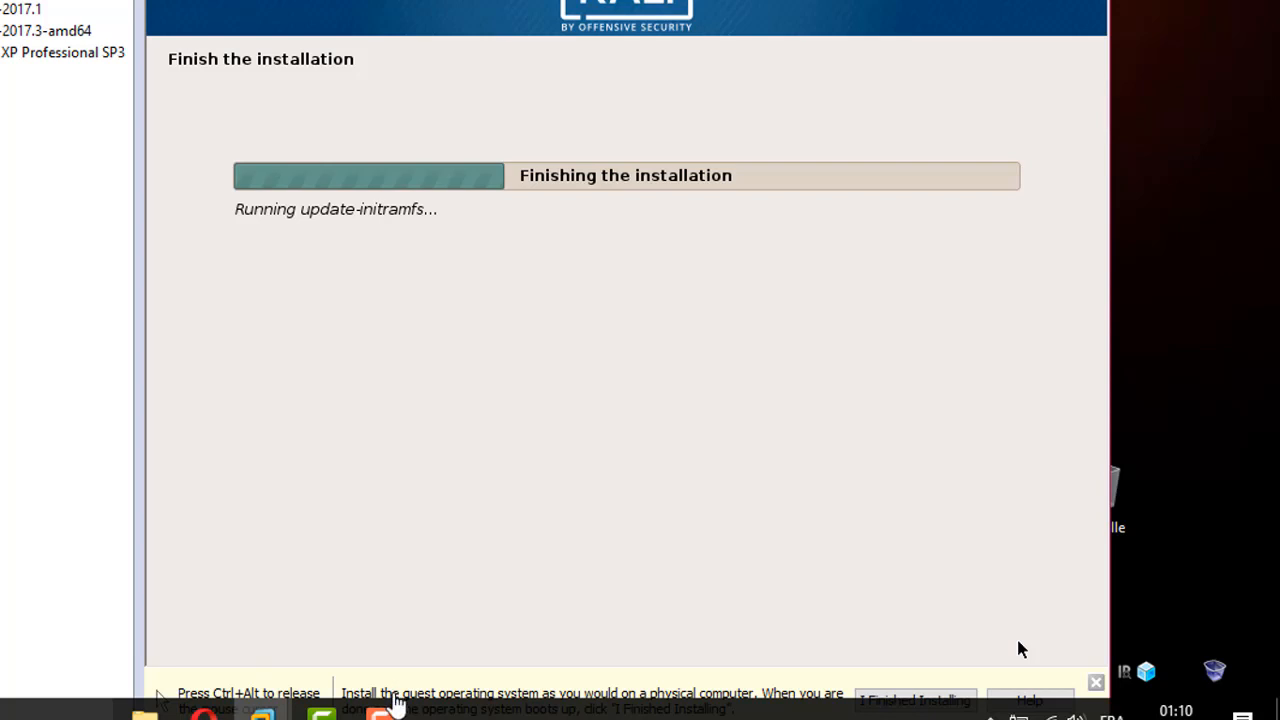
Pause the Camtasia recording, return to the VM, and finish the installation to reboot Kali
key(ctrl+alt)
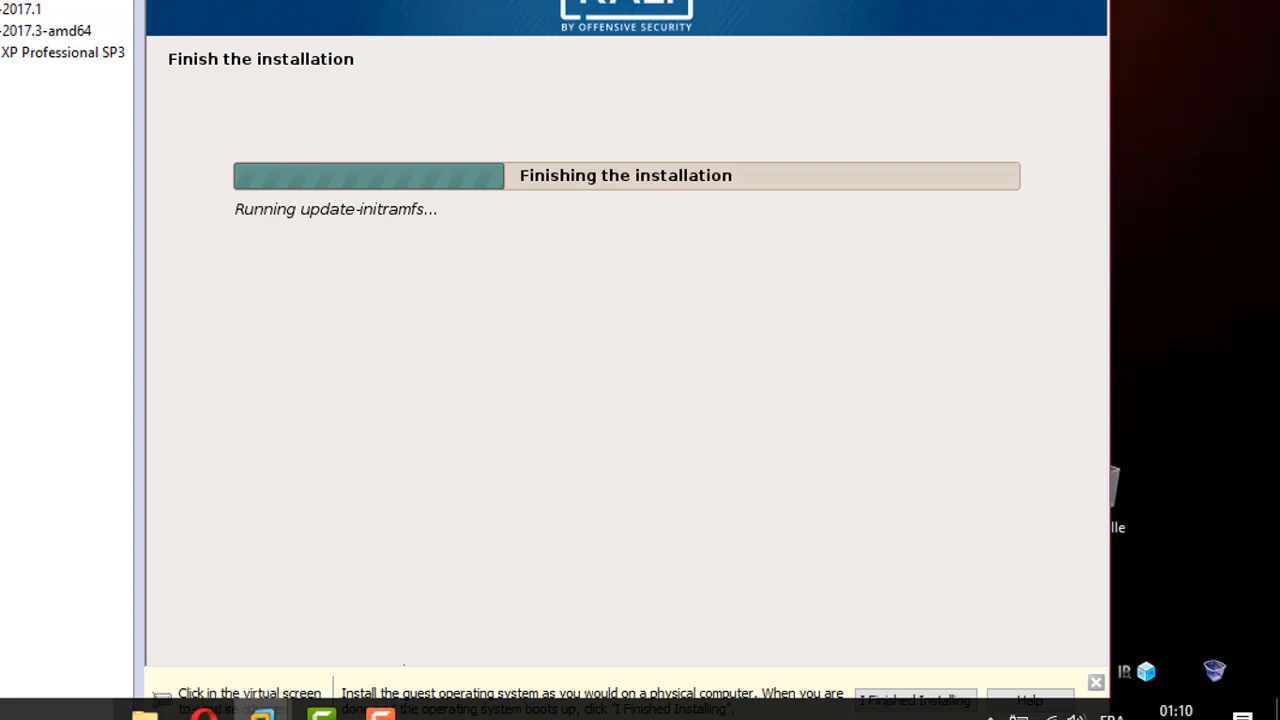
click(381, 713)
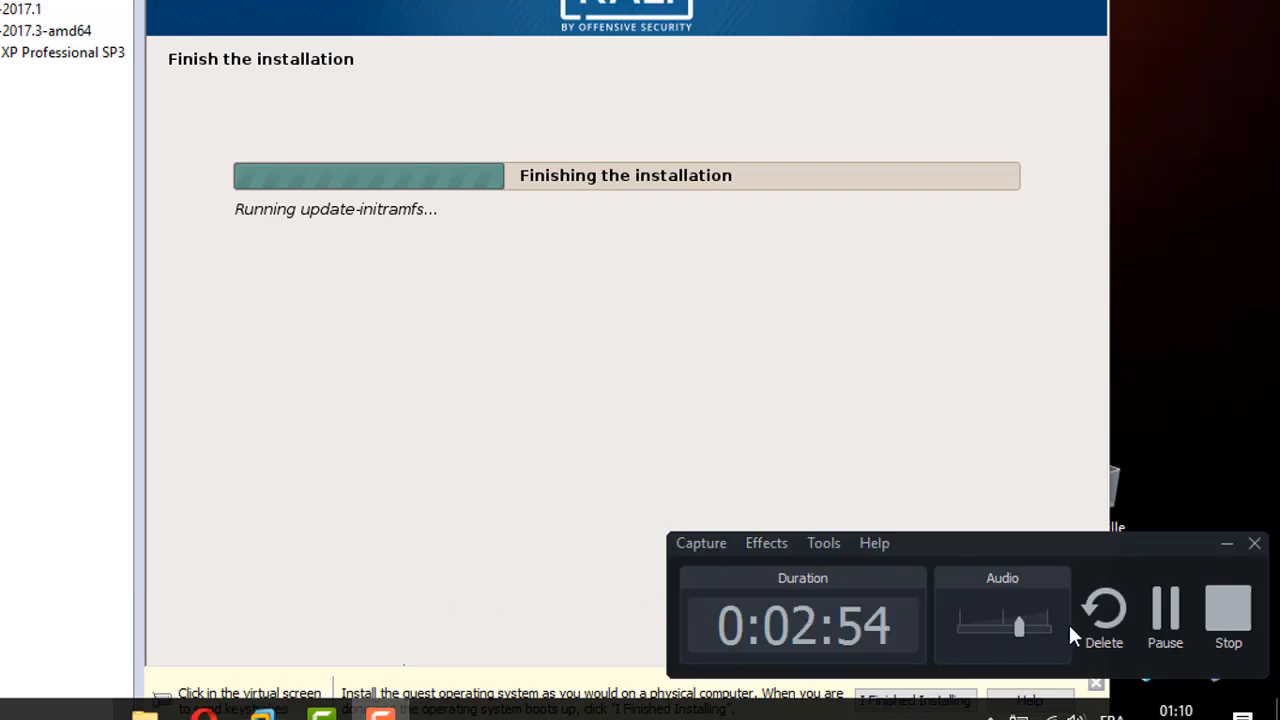
click(1166, 612)
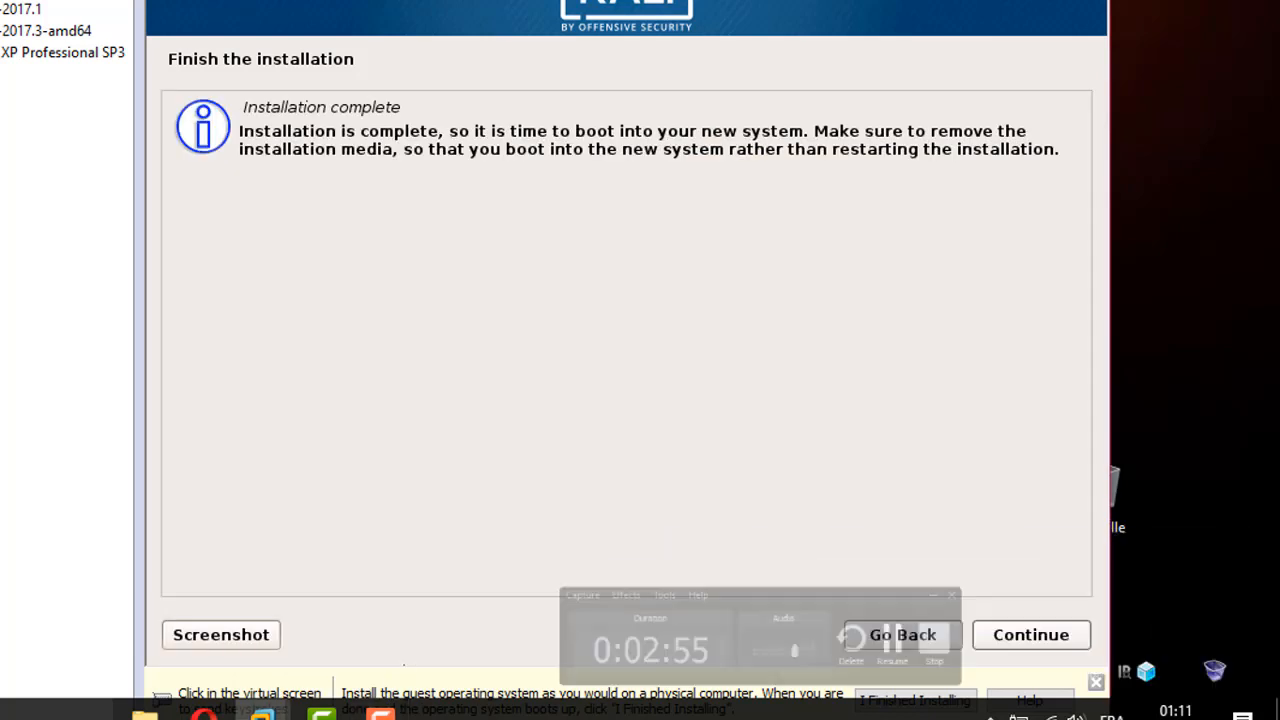
click(688, 426)
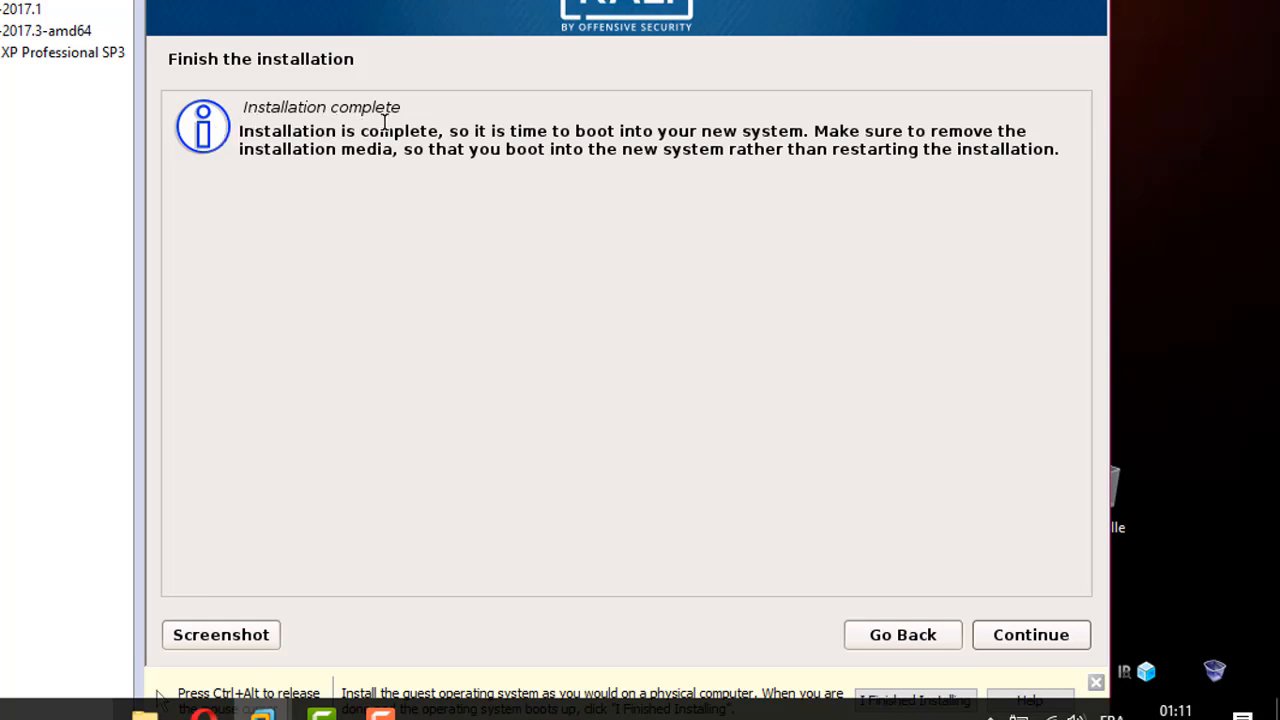
click(1036, 640)
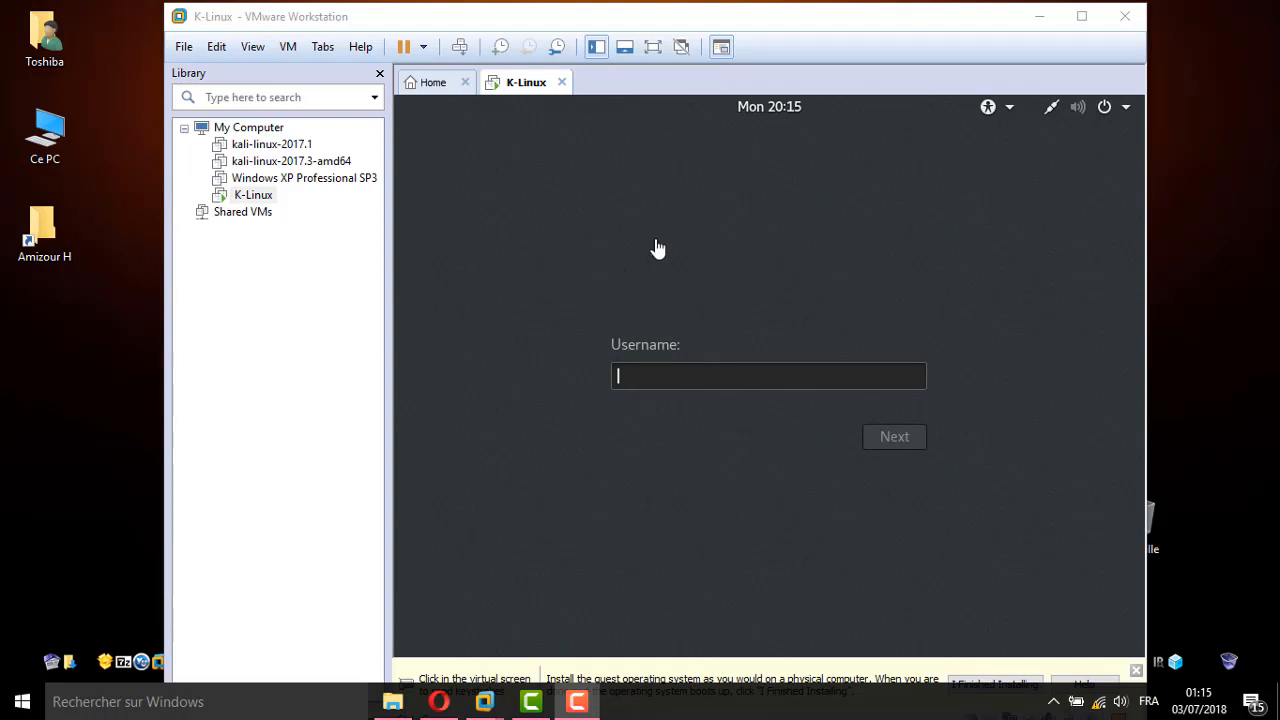
Sign in to Kali with the username root and the account password
click(650, 386)
text(root)
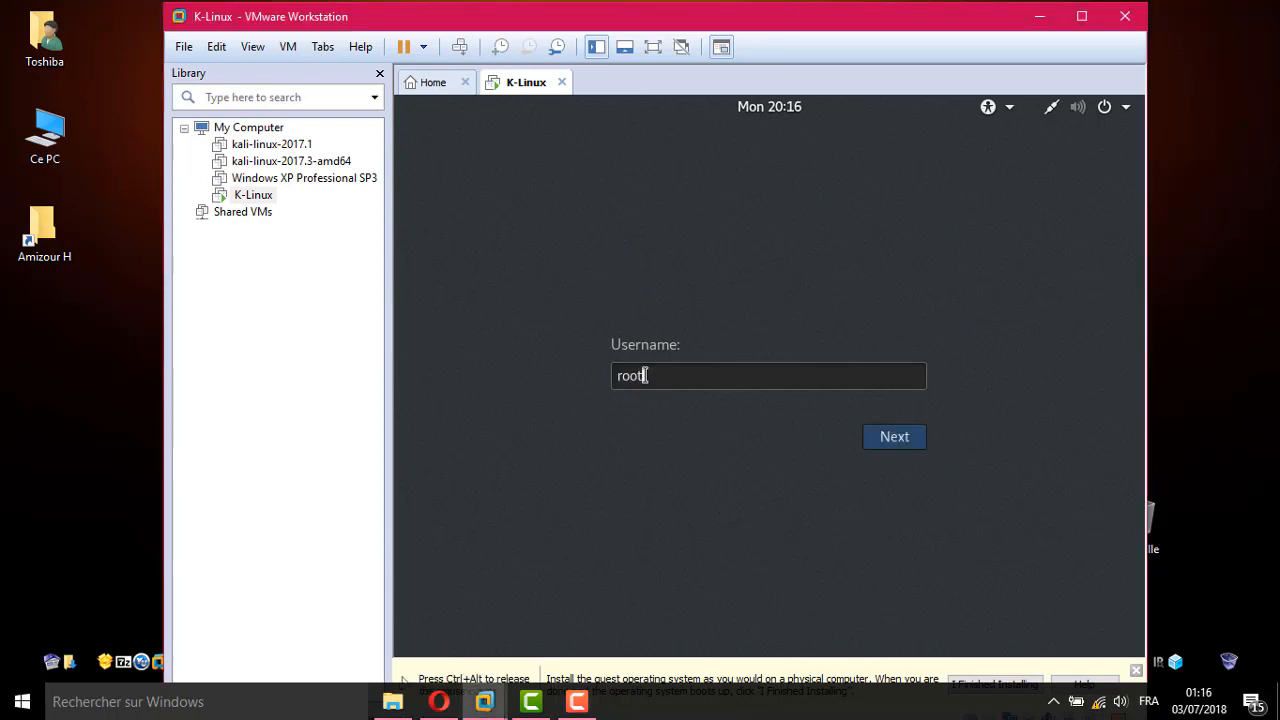
click(894, 440)
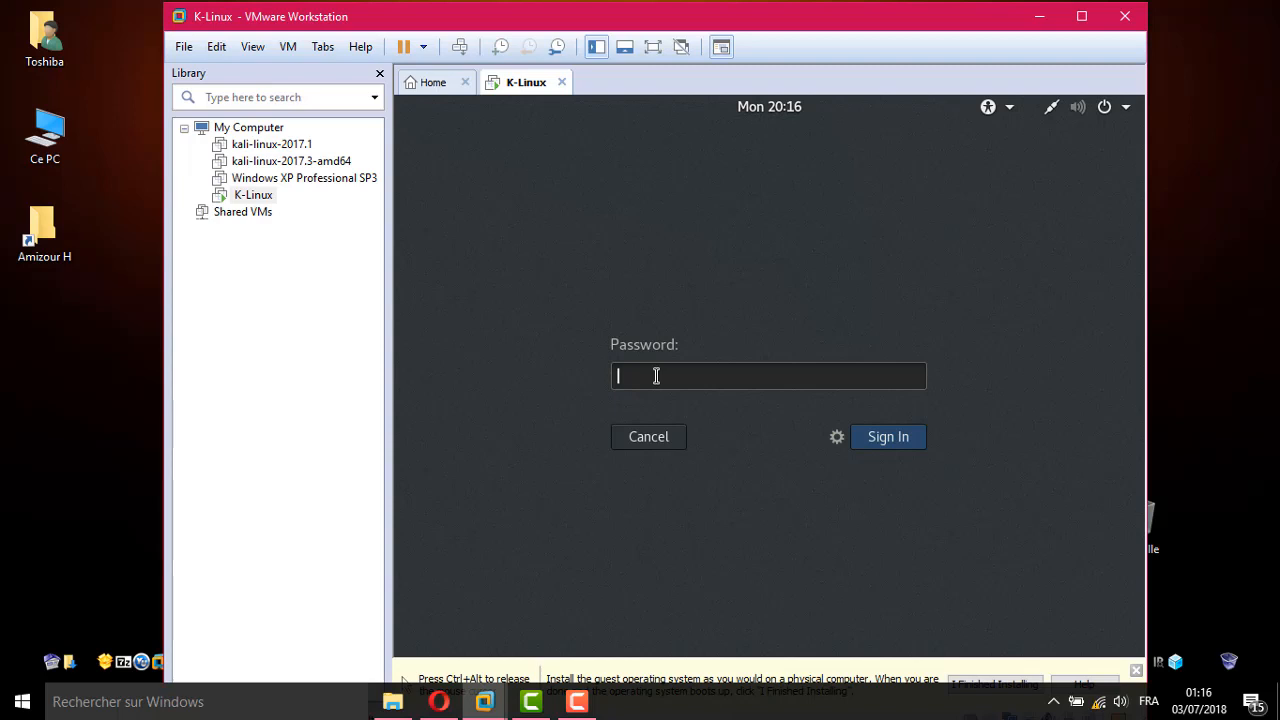
text(toor)
text(••)
text(••••)
key(Return)
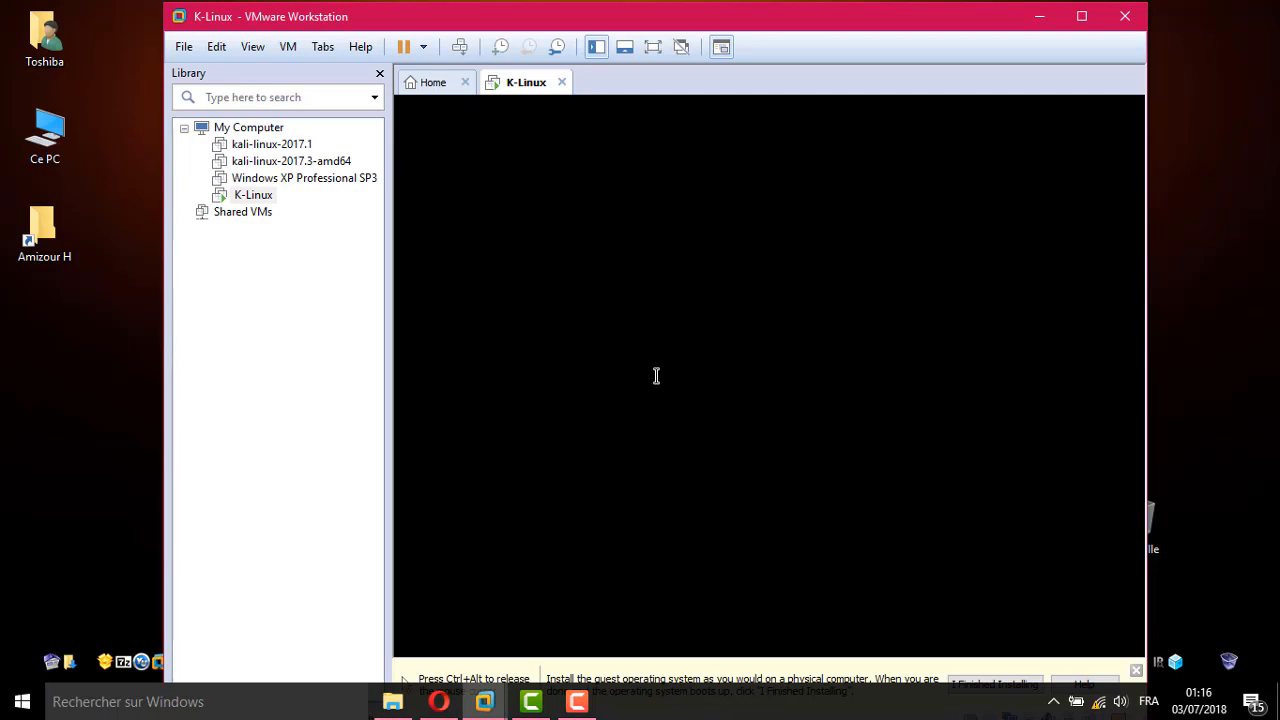
Close the Library panel and centre the VMware window showing the Kali desktop
key(ctrl+alt)
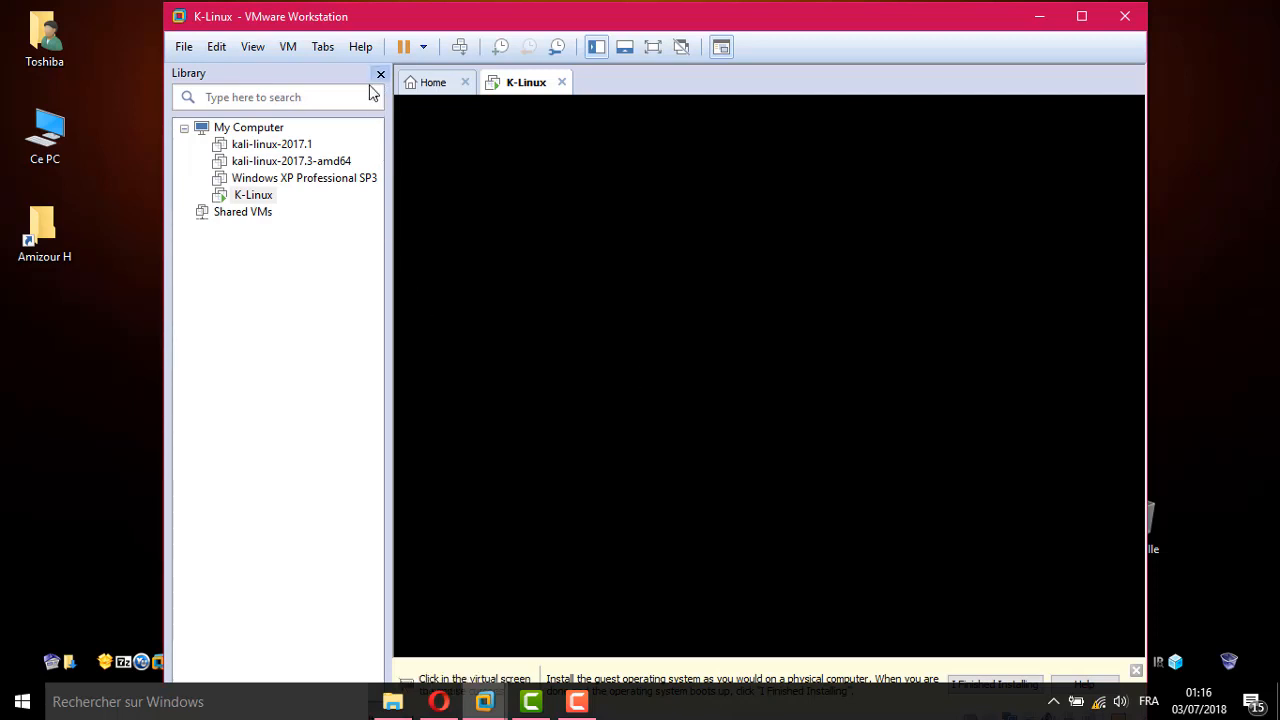
click(380, 76)
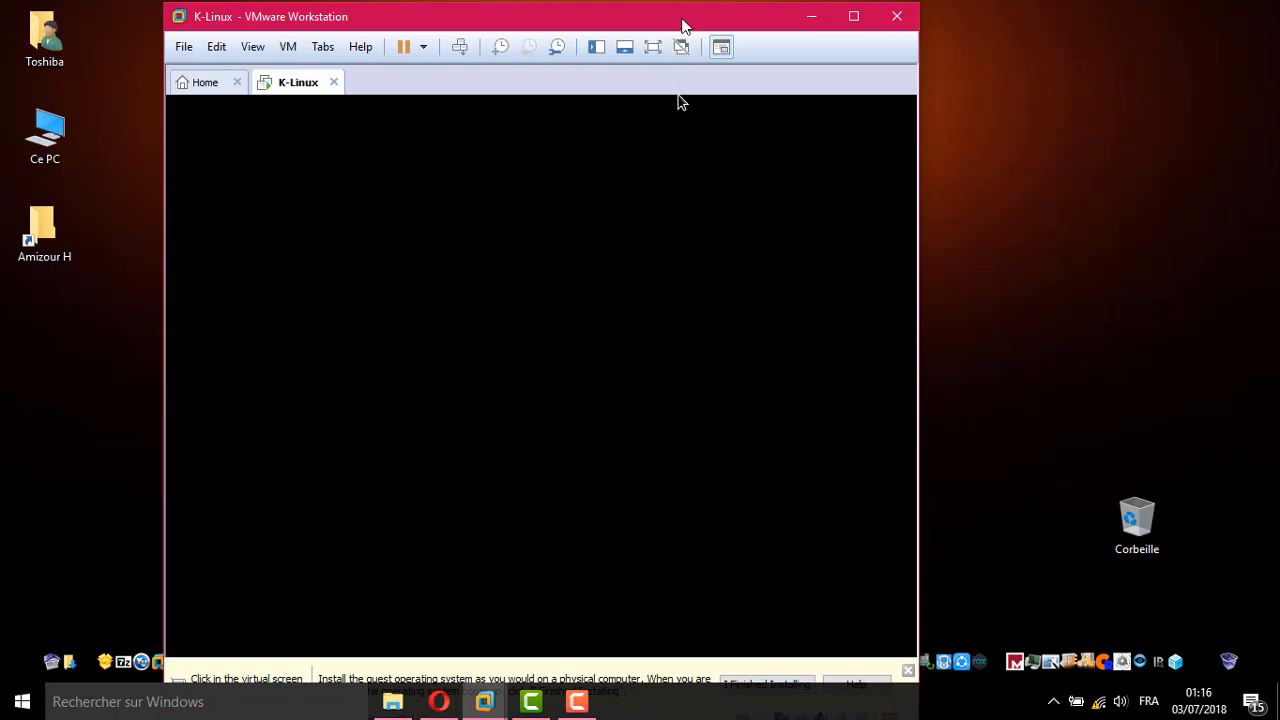
drag(683, 25, 784, 25)
click(783, 110)
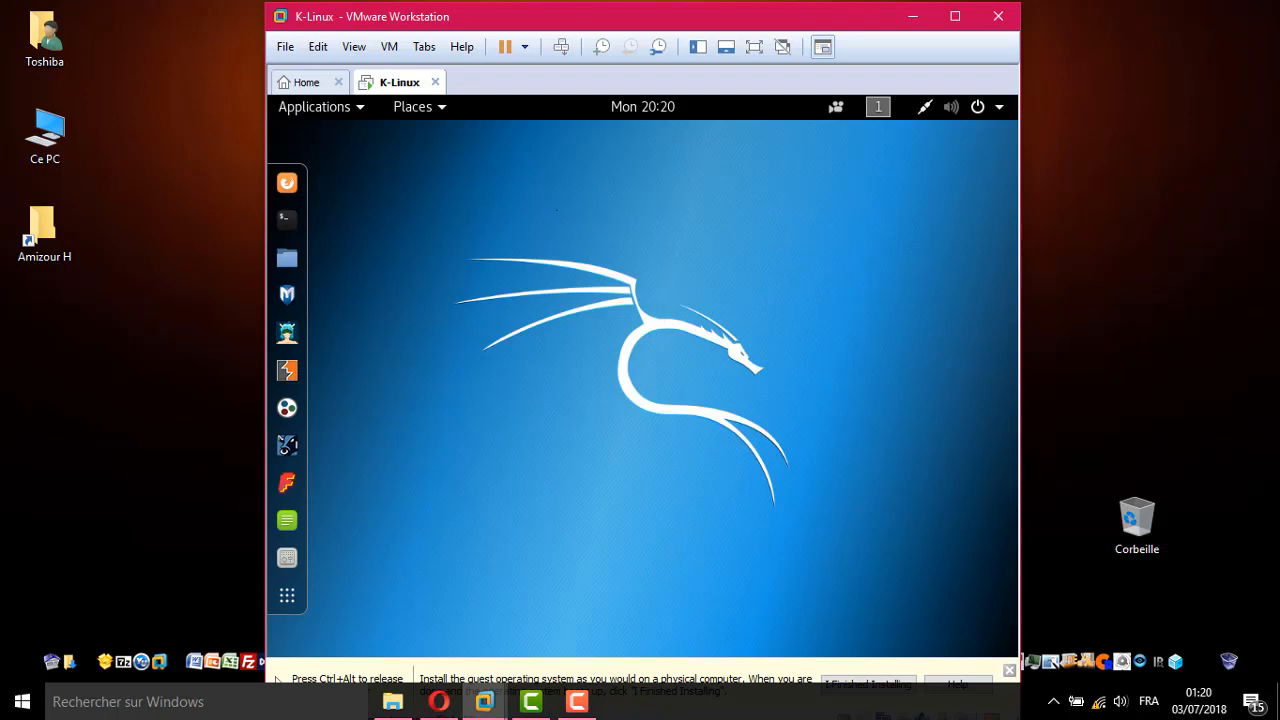
click(287, 598)
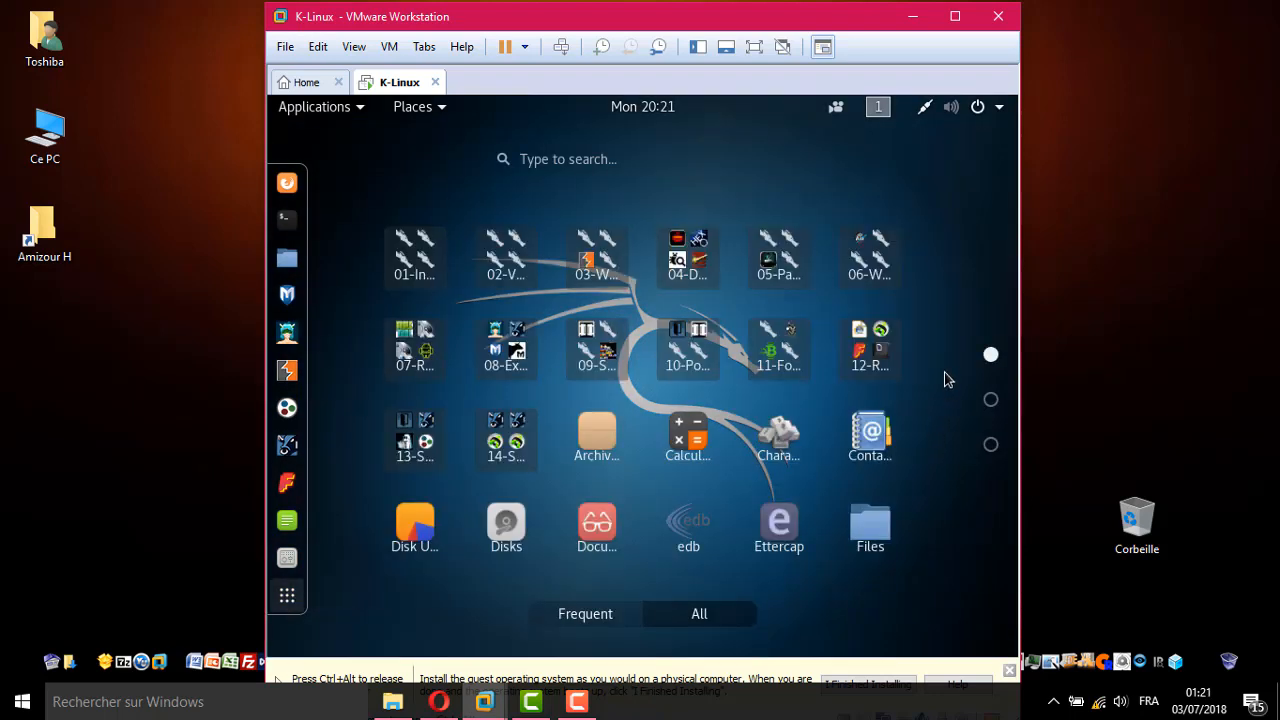
click(991, 401)
click(991, 447)
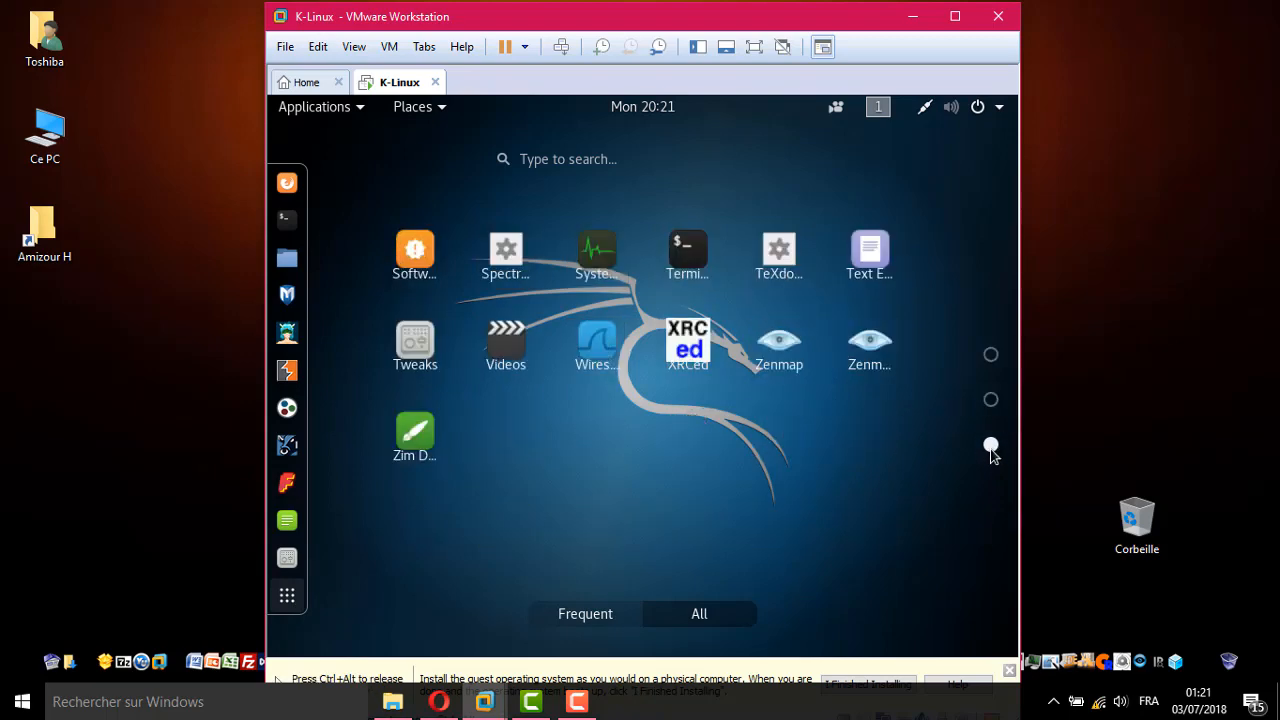
click(991, 356)
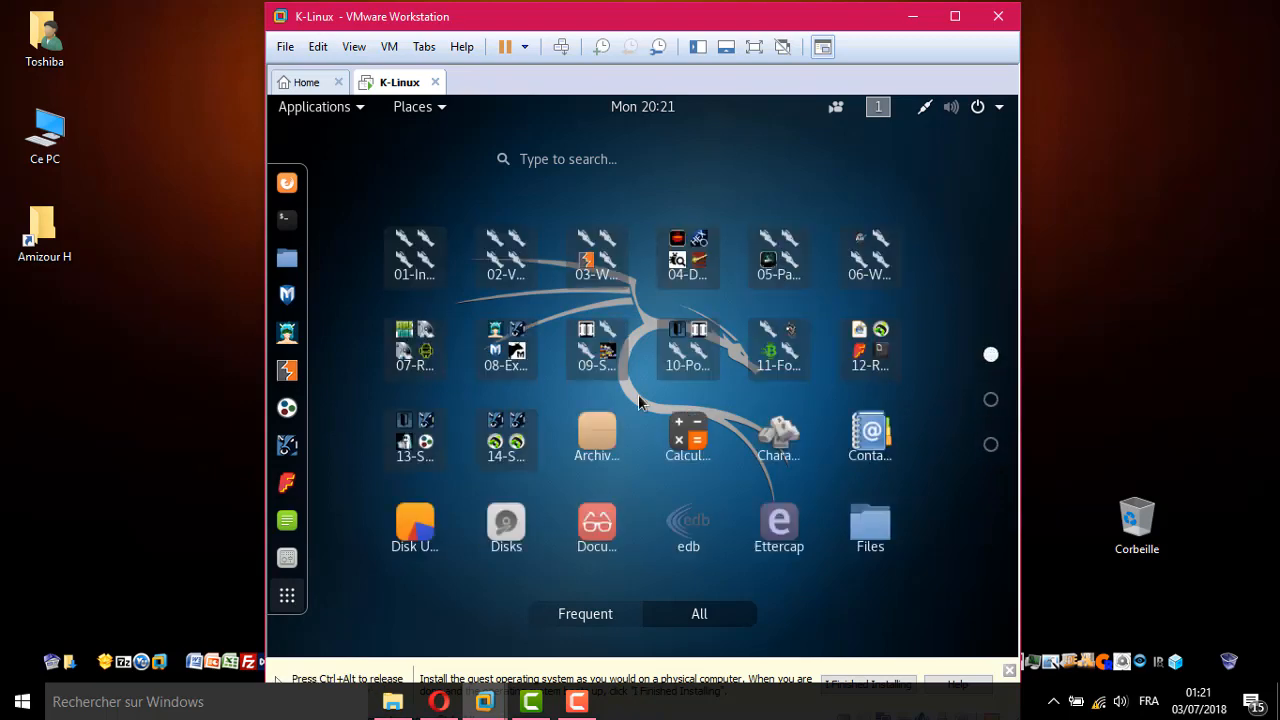
click(358, 112)
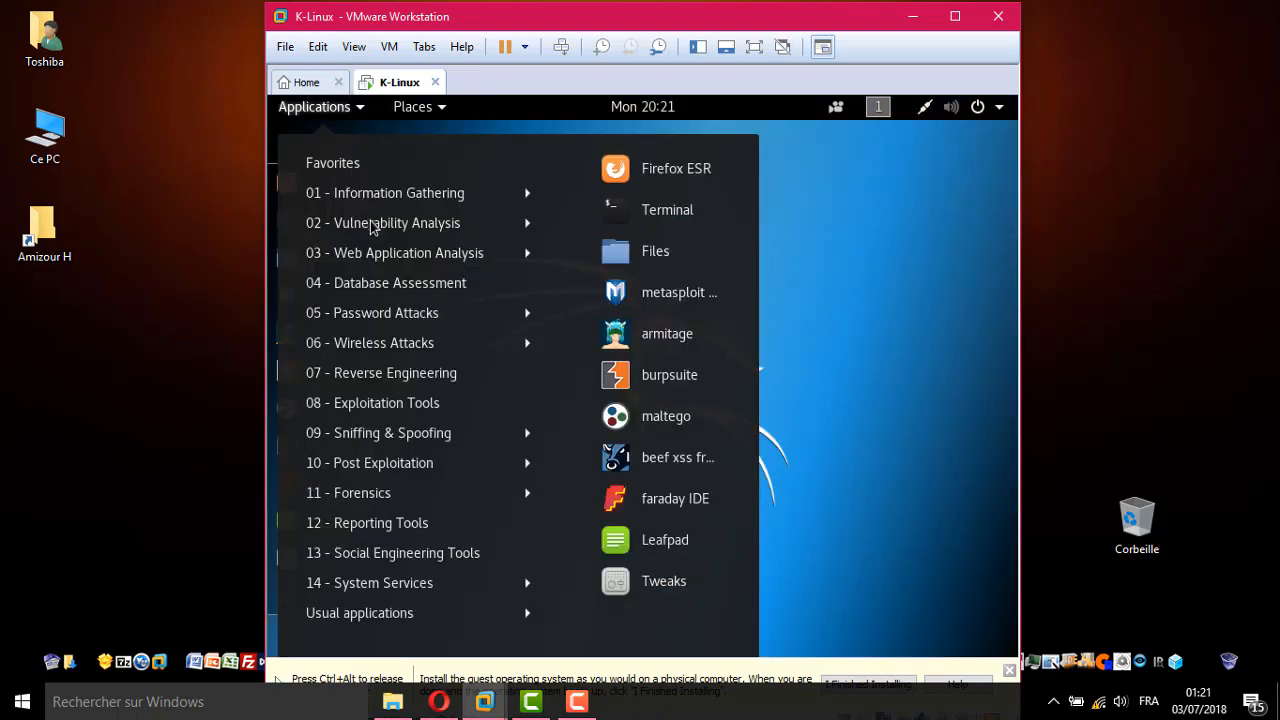
mouse_move(376, 287)
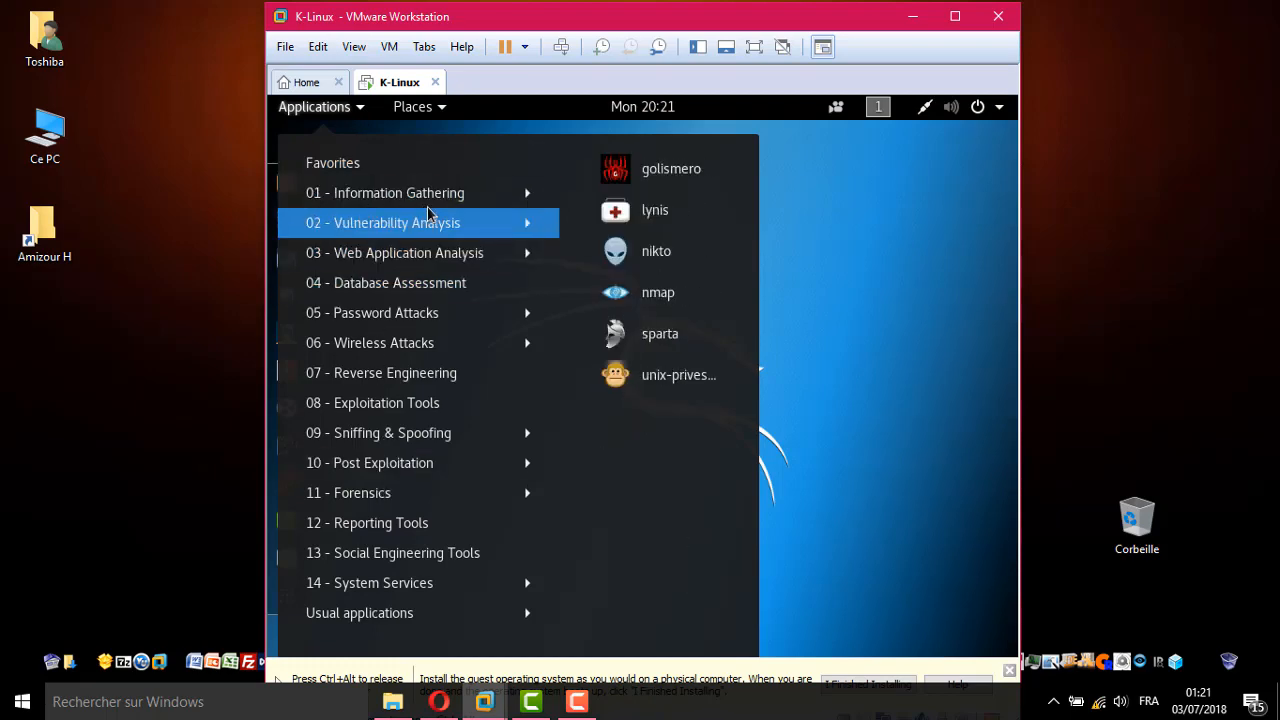
mouse_move(430, 315)
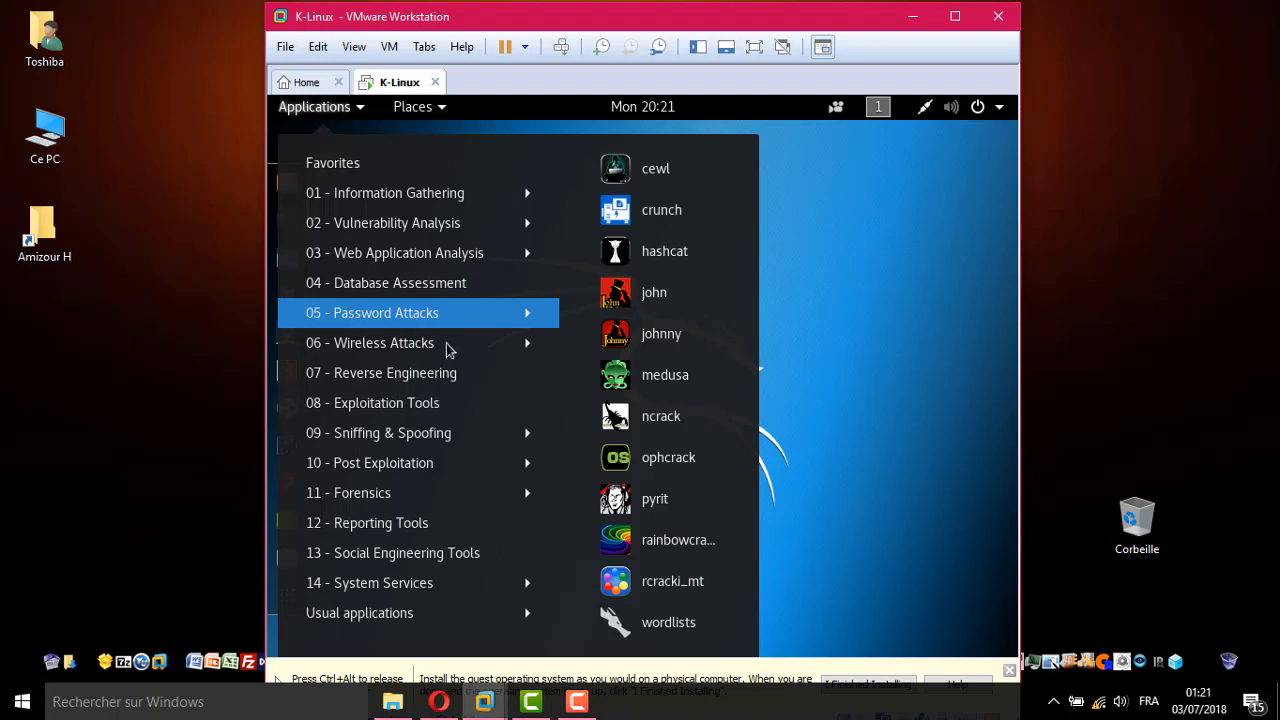
mouse_move(342, 345)
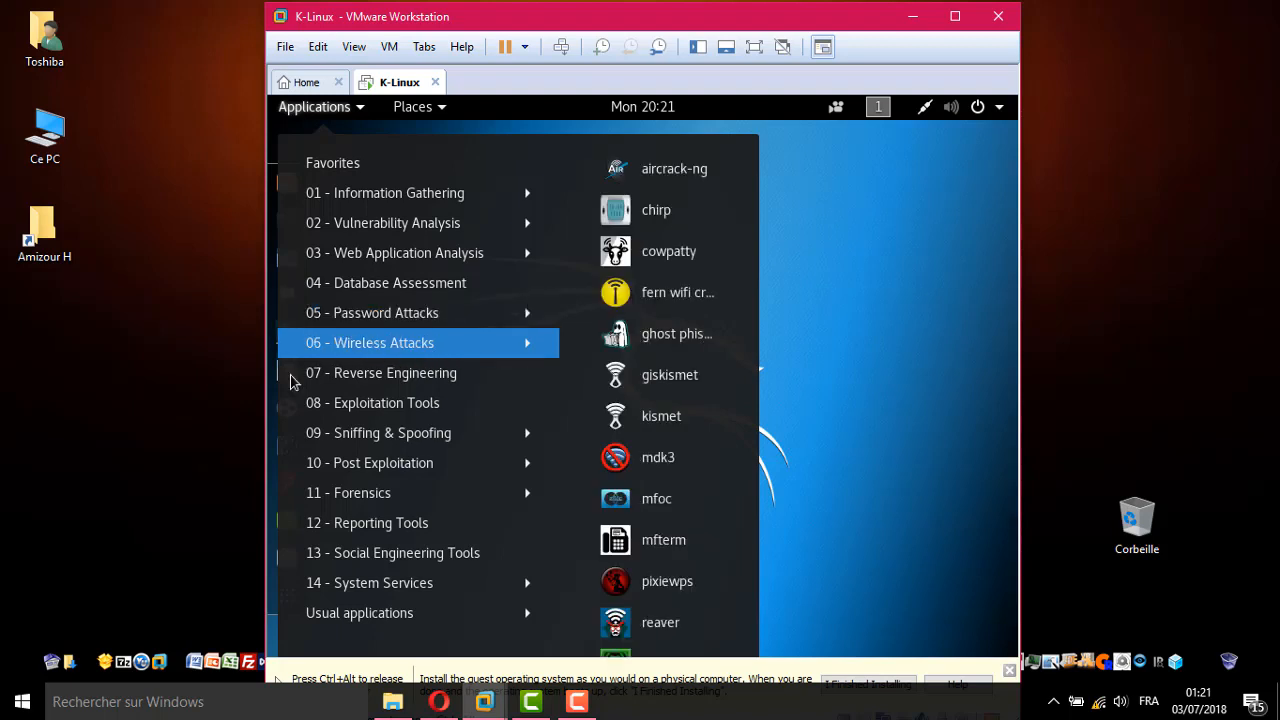
mouse_move(427, 385)
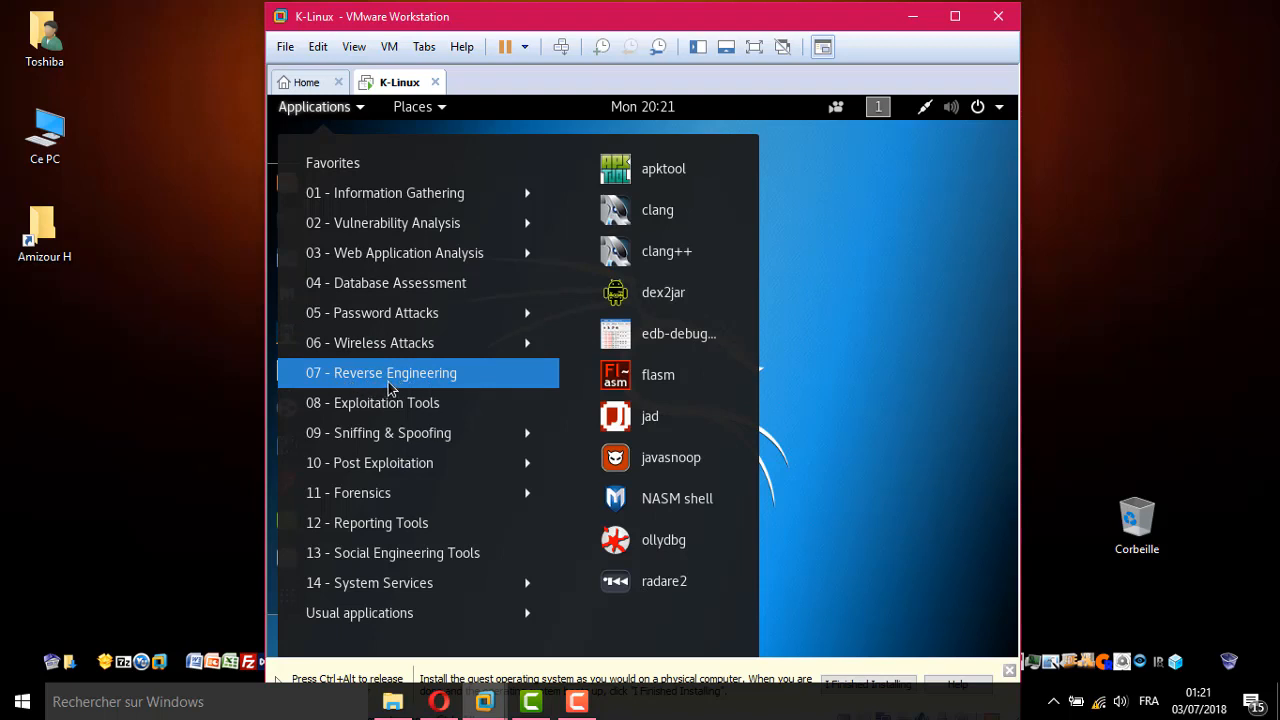
mouse_move(372, 412)
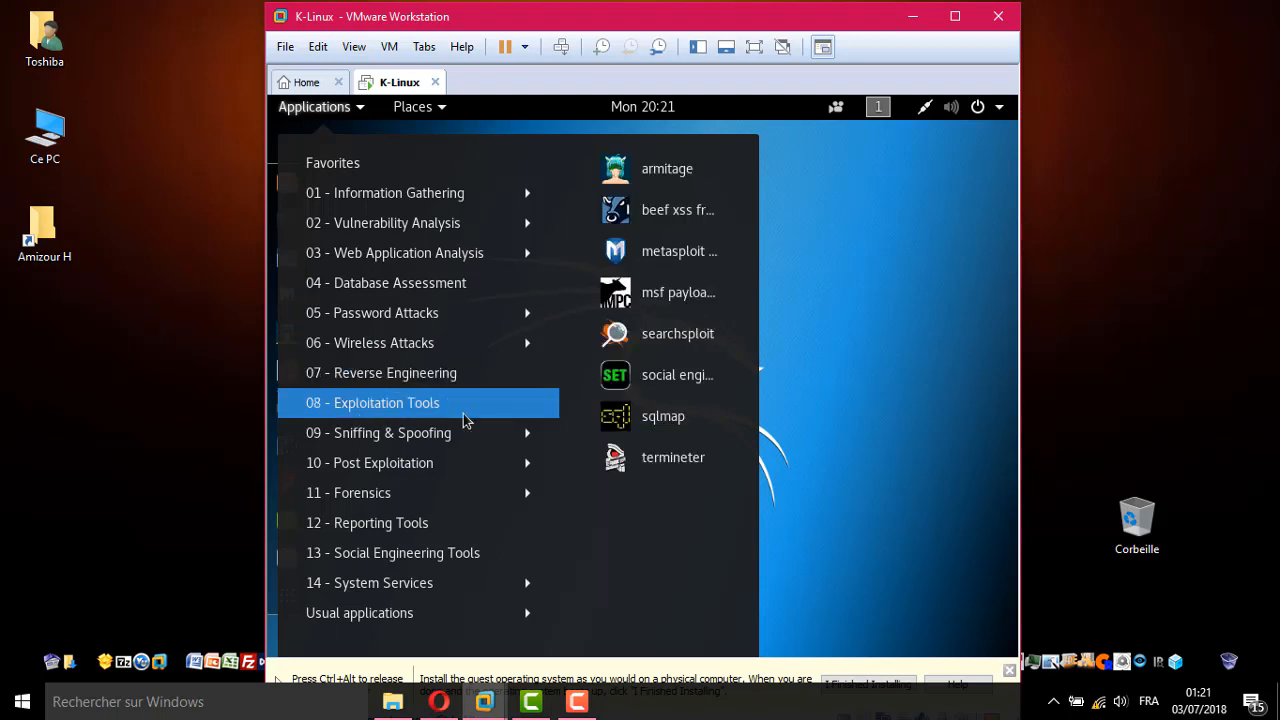
mouse_move(371, 450)
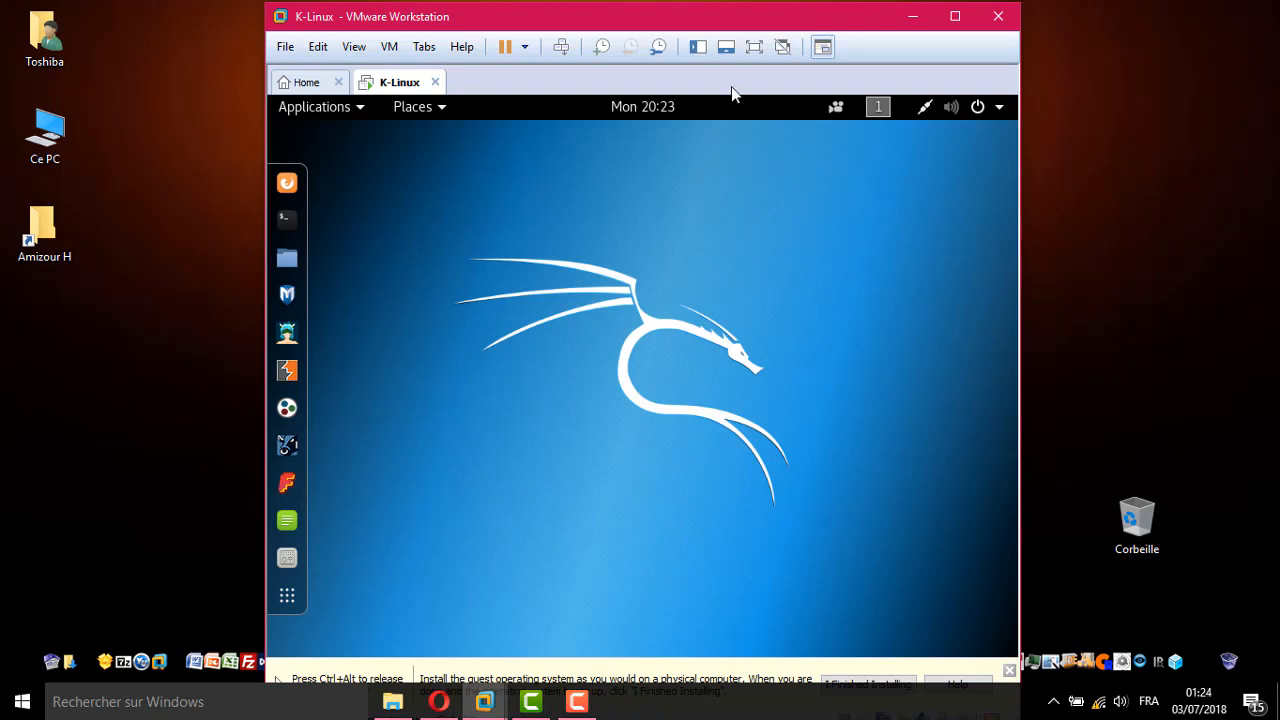
Toggle the VM to full screen and back to a normal window, releasing input to the host
click(754, 47)
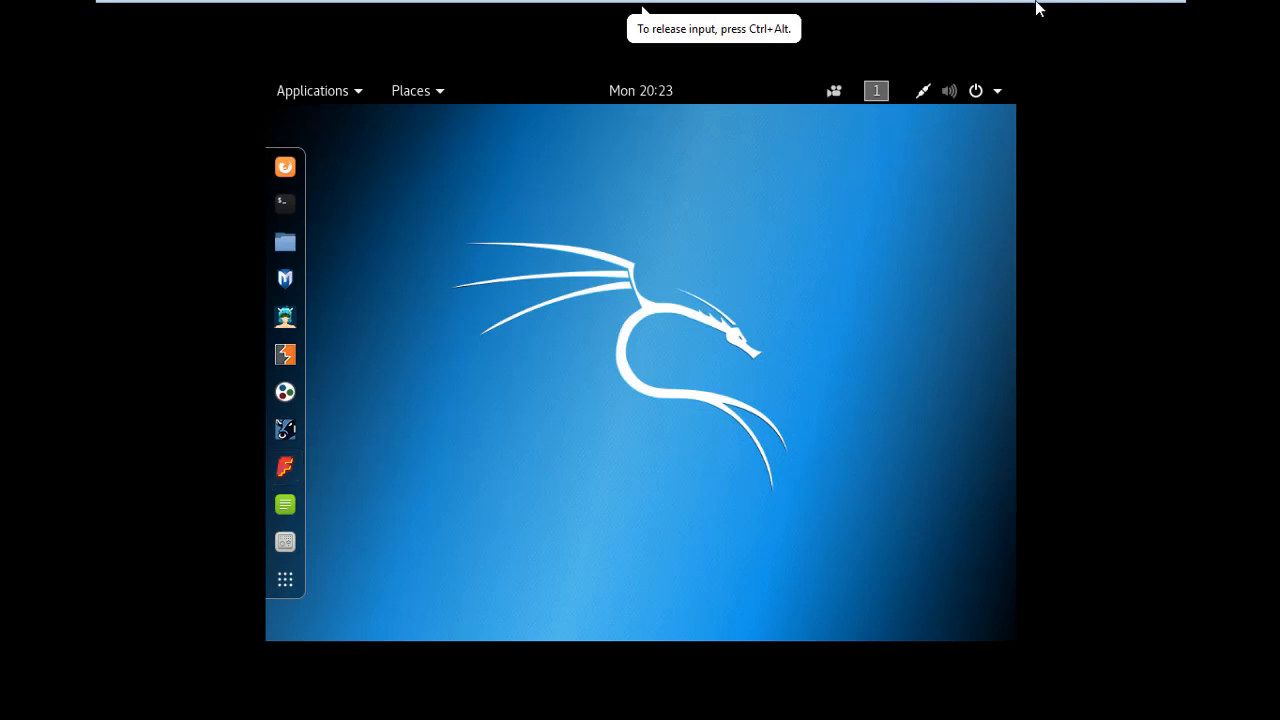
mouse_move(1036, 8)
click(1143, 16)
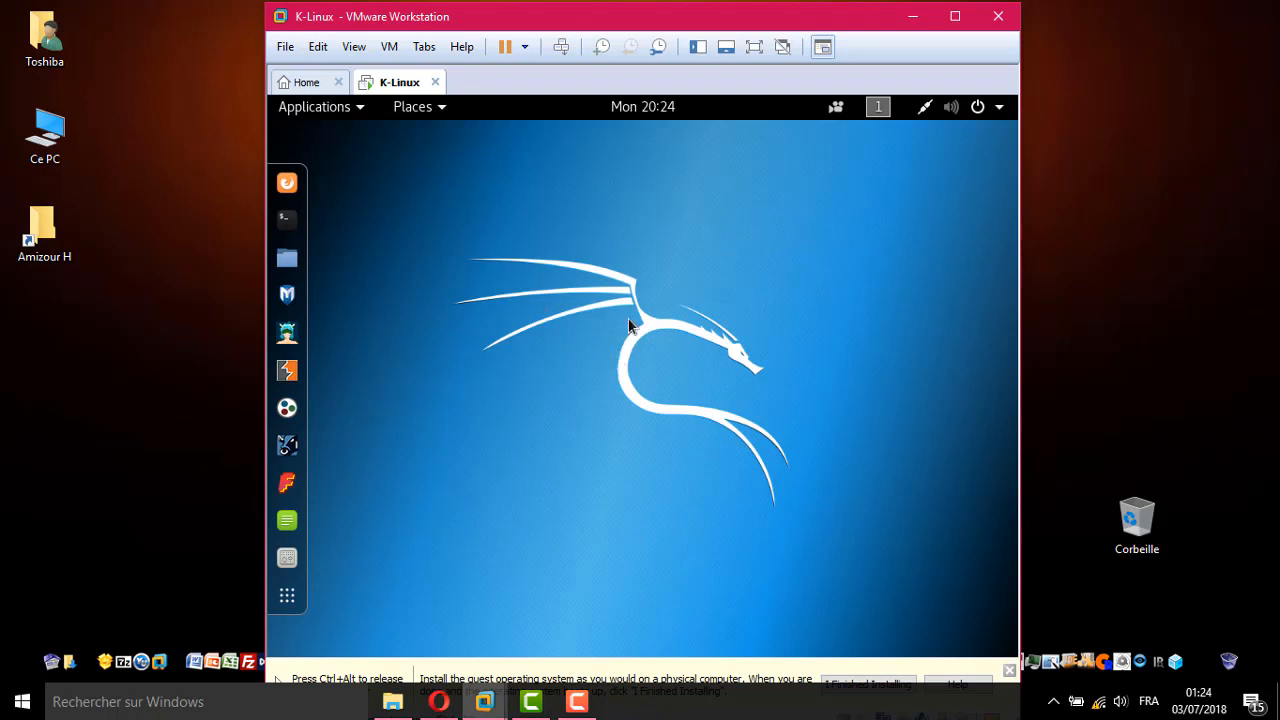
key(ctrl+alt)
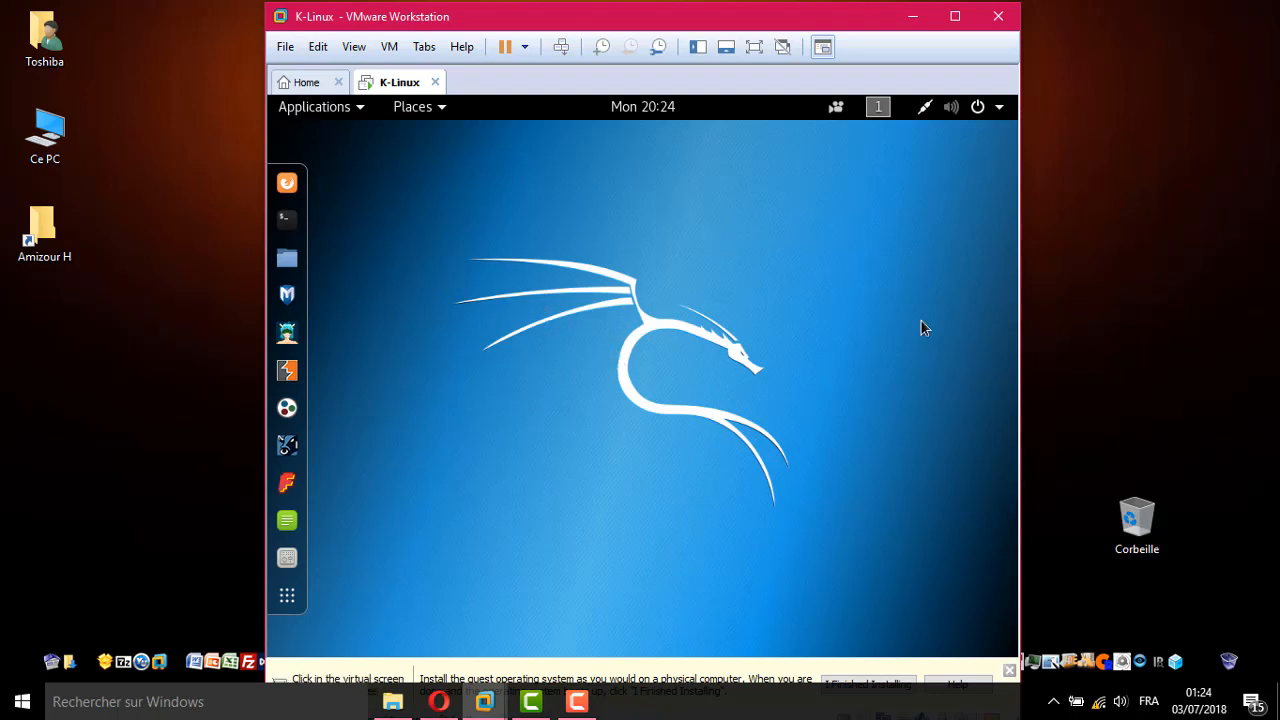
Create a new text document on the Windows desktop and try dragging it into the Kali VM
right_click(65, 350)
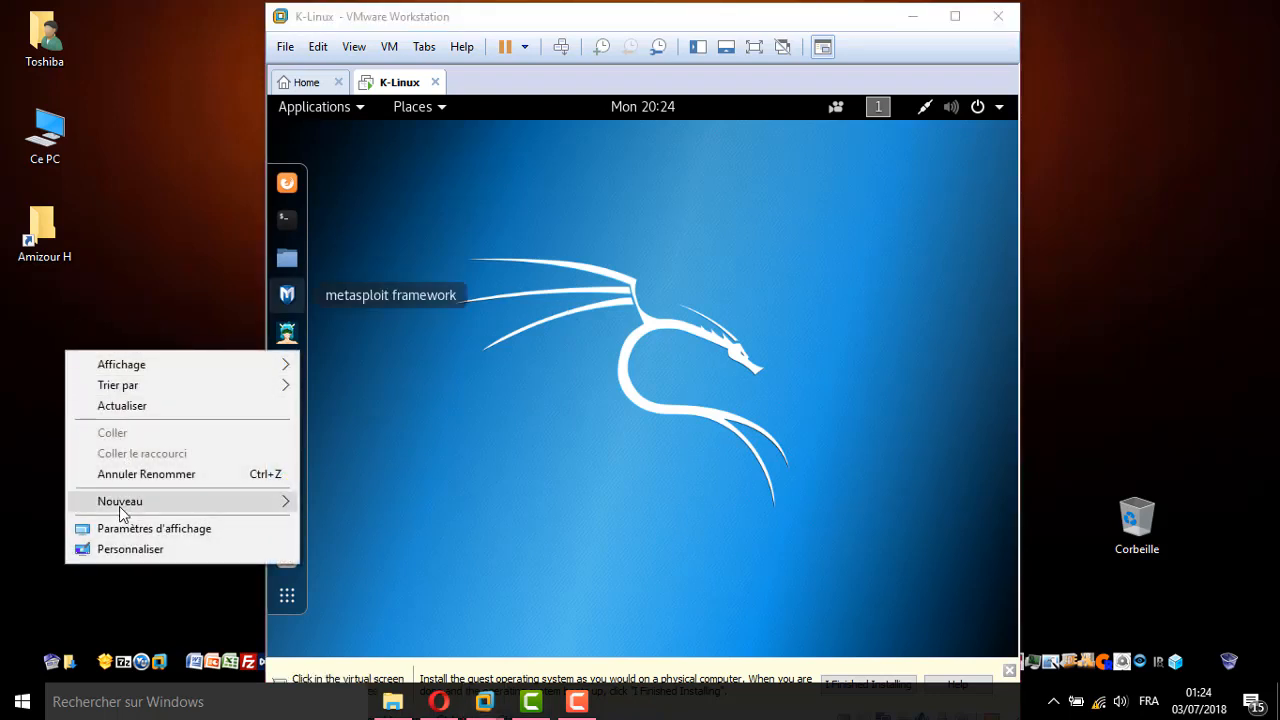
mouse_move(122, 512)
click(368, 455)
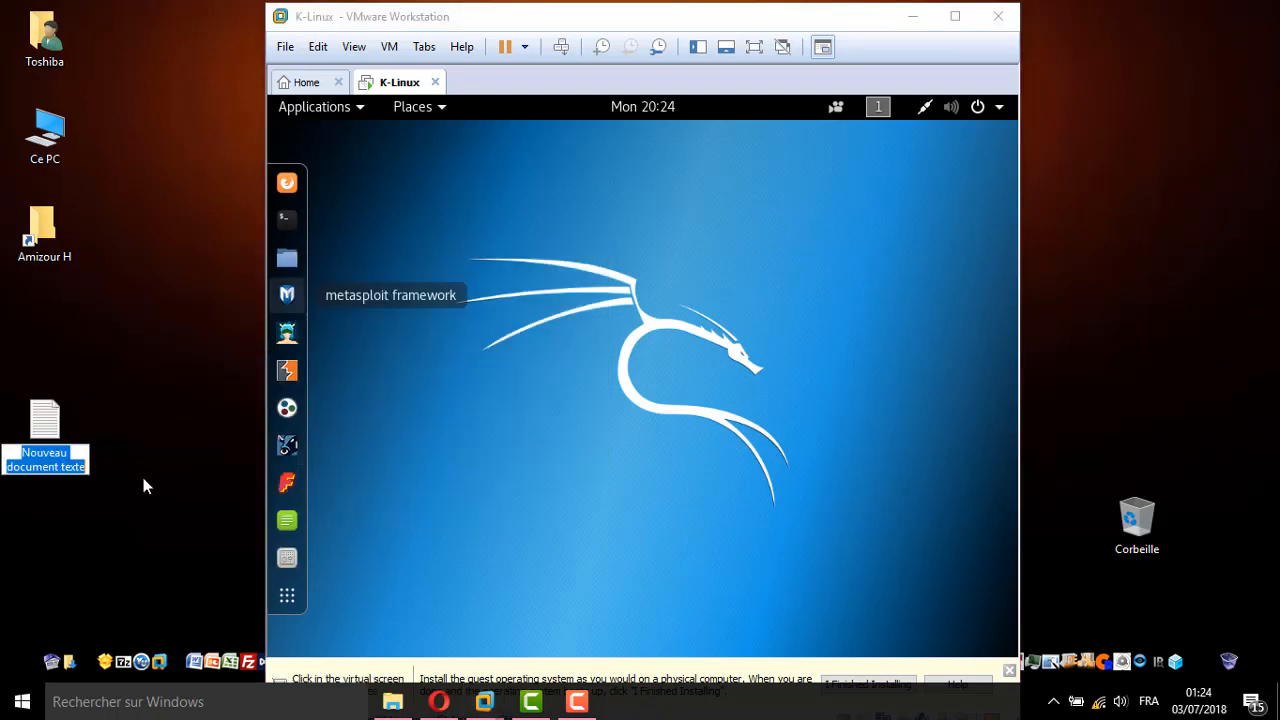
click(144, 488)
drag(42, 430, 694, 373)
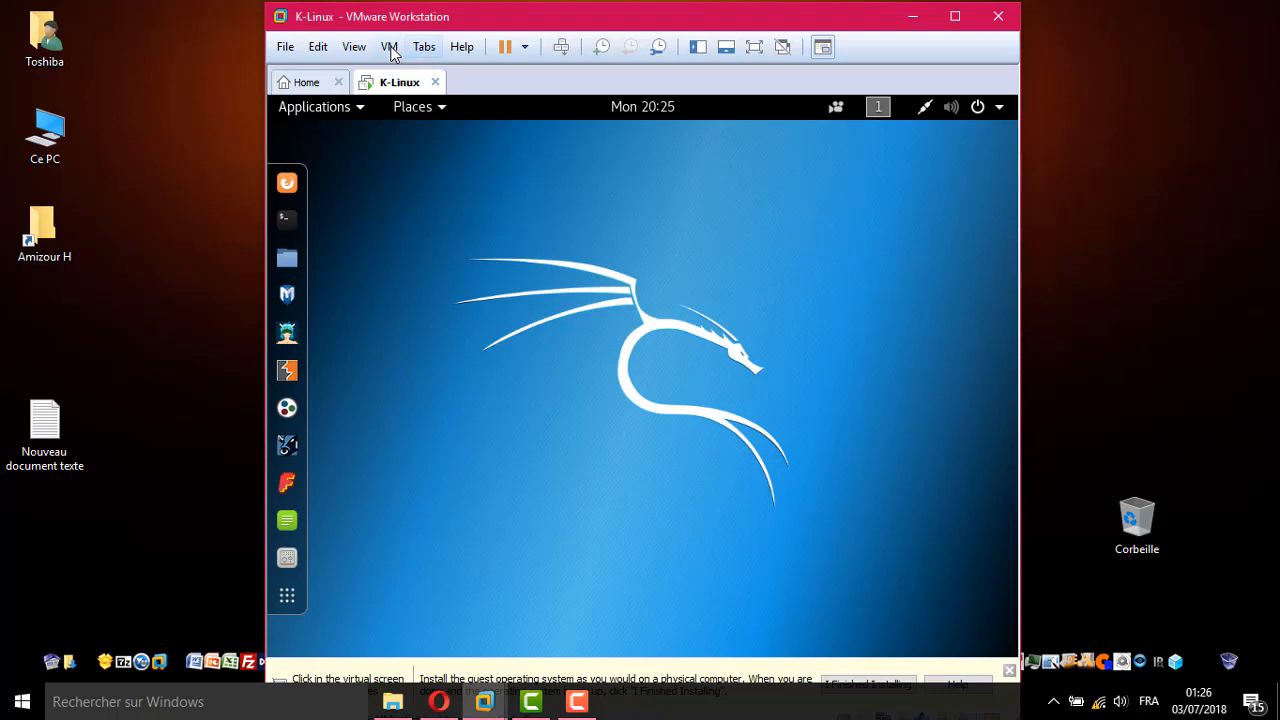
Start the VMware Tools installation and open the mounted VMware Tools CD in Kali
click(390, 47)
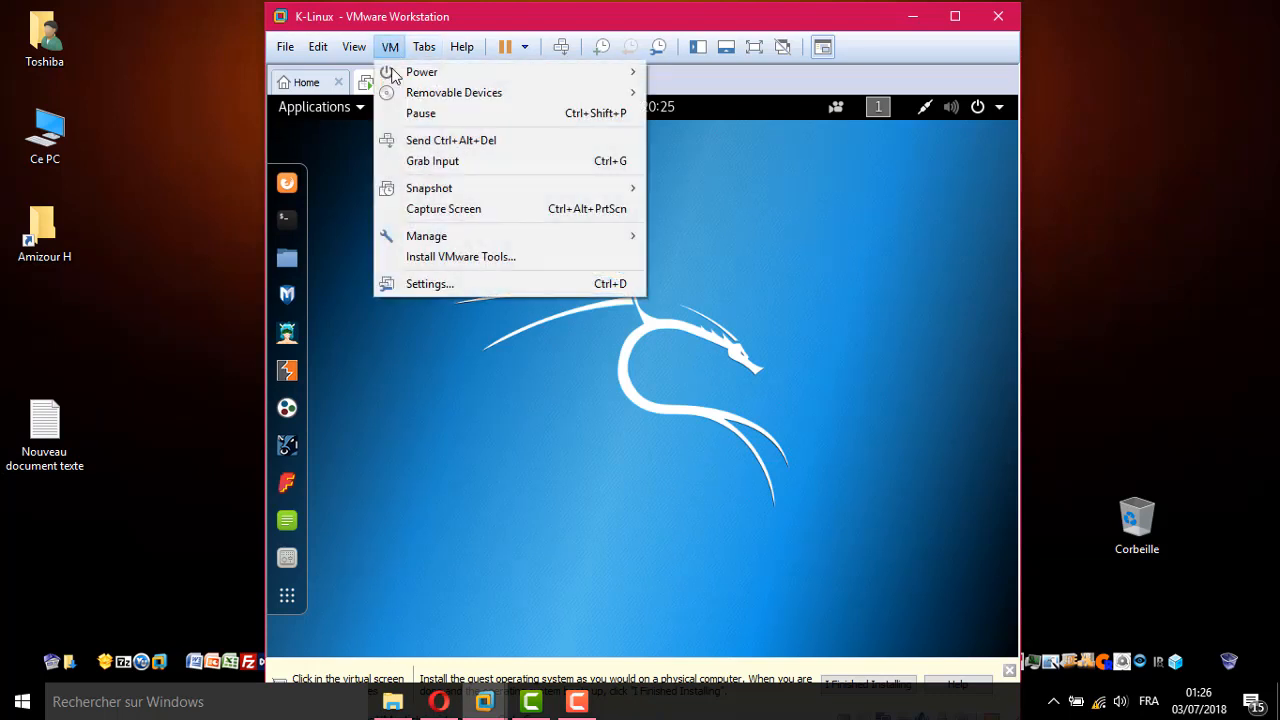
click(463, 258)
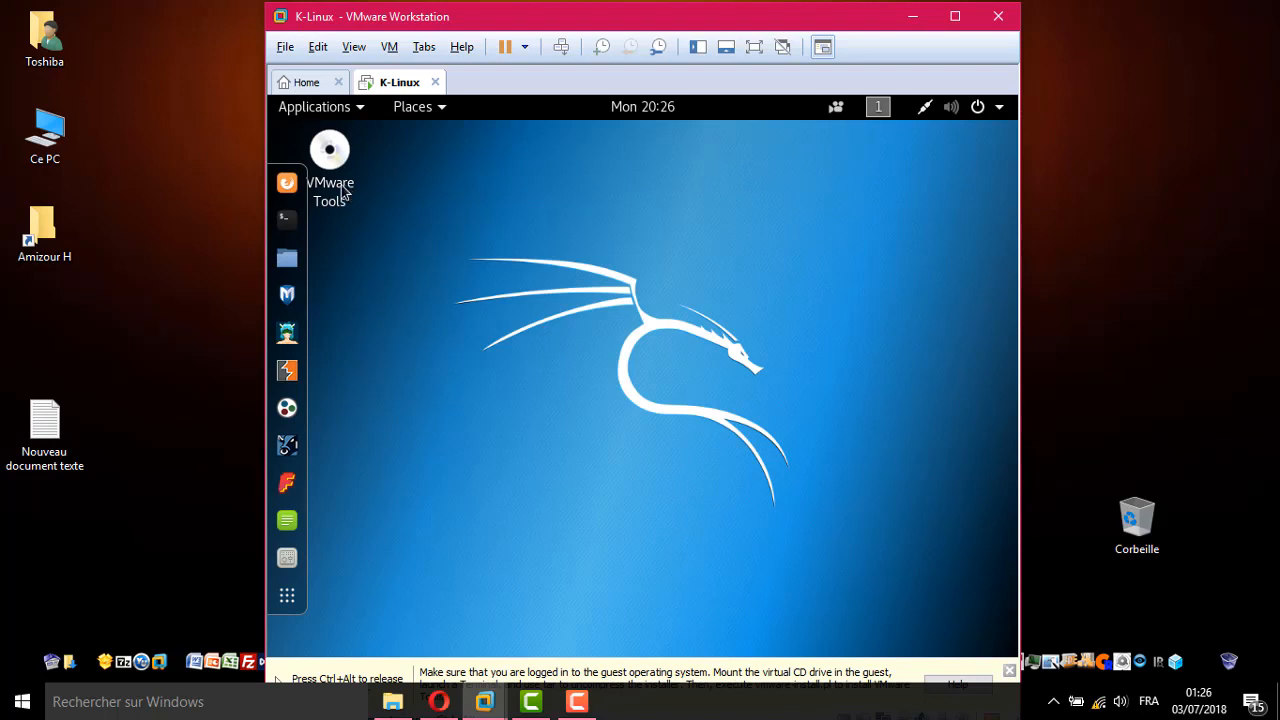
click(342, 192)
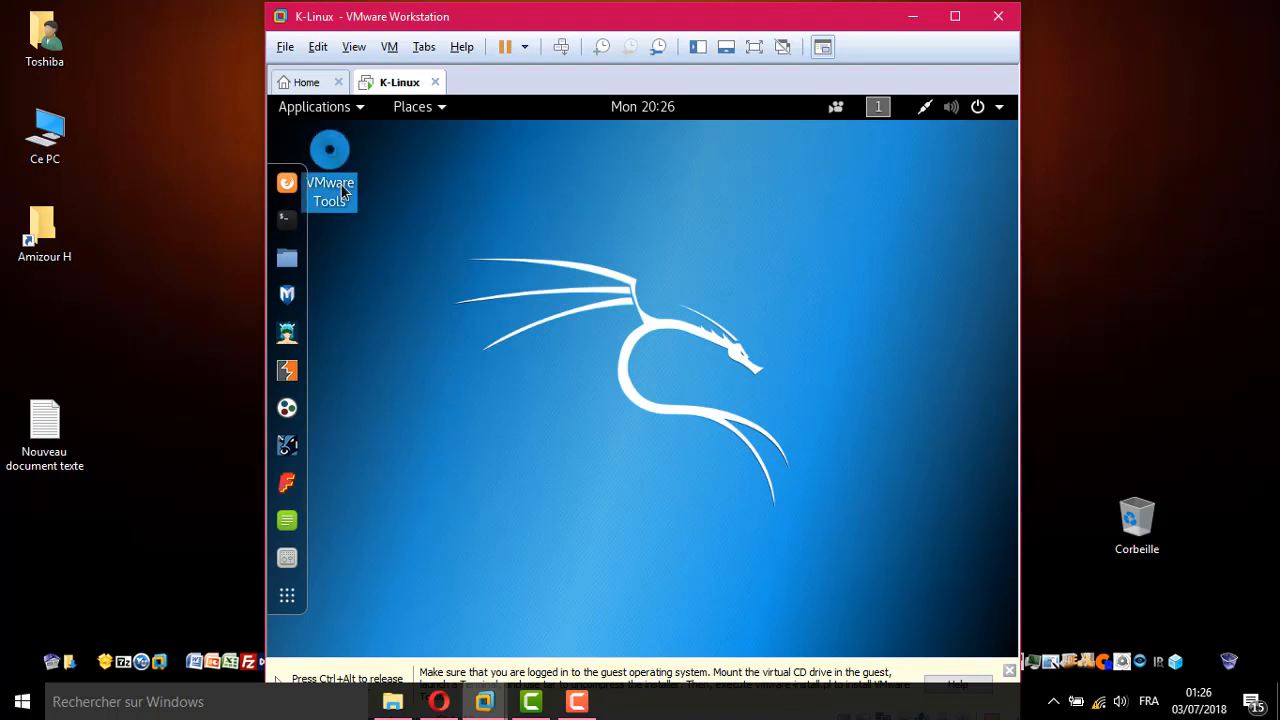
double_click(342, 192)
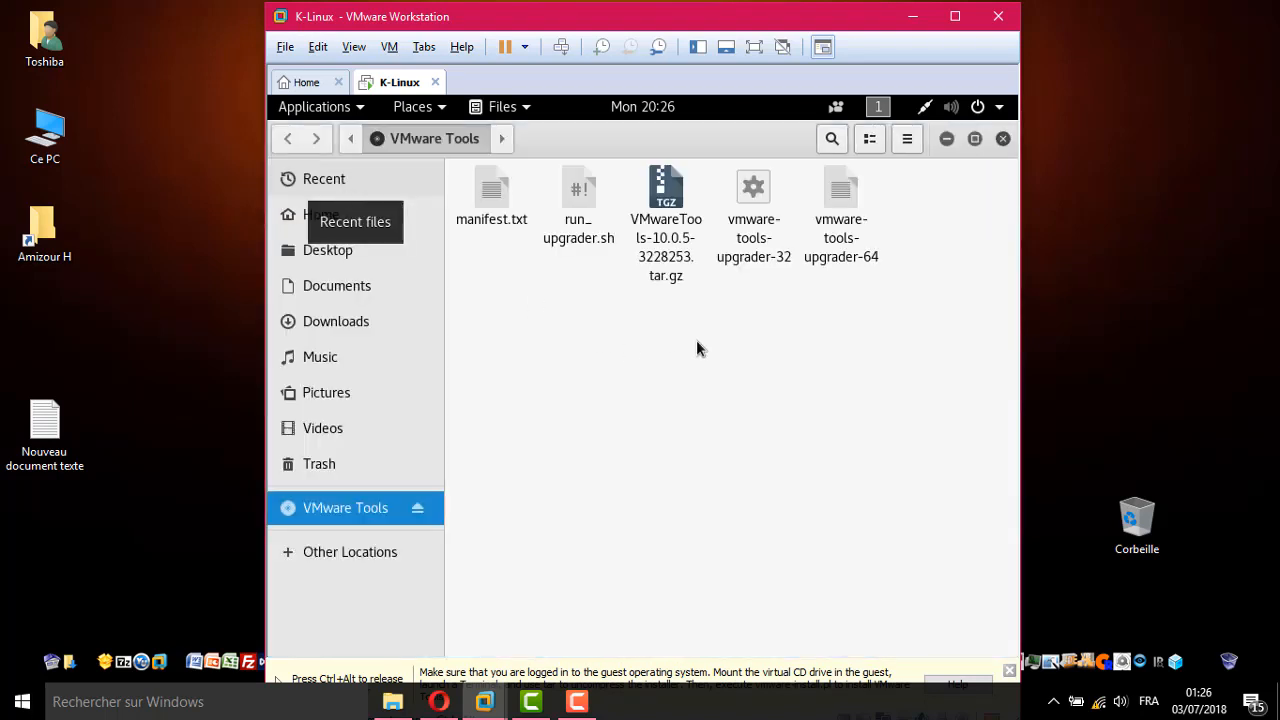
Copy VMwareTools-10.0.5-3228253.tar.gz onto the Kali desktop and open a terminal
drag(661, 146, 578, 281)
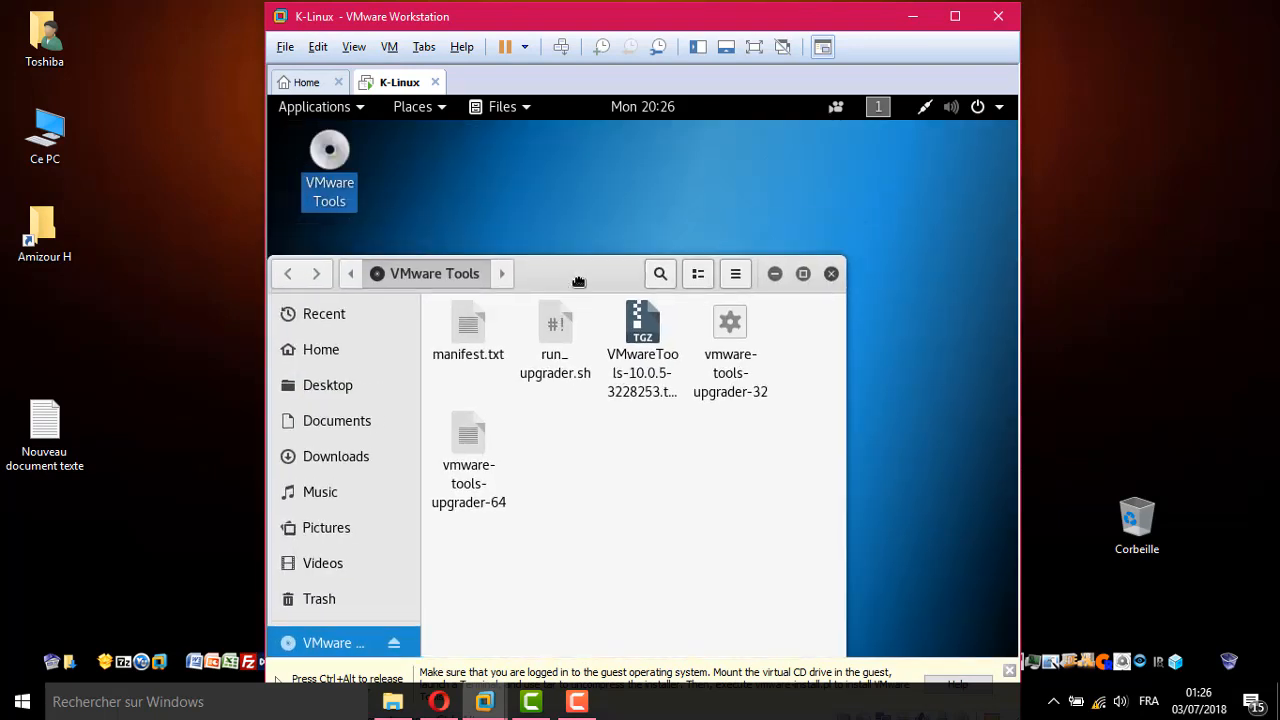
click(645, 355)
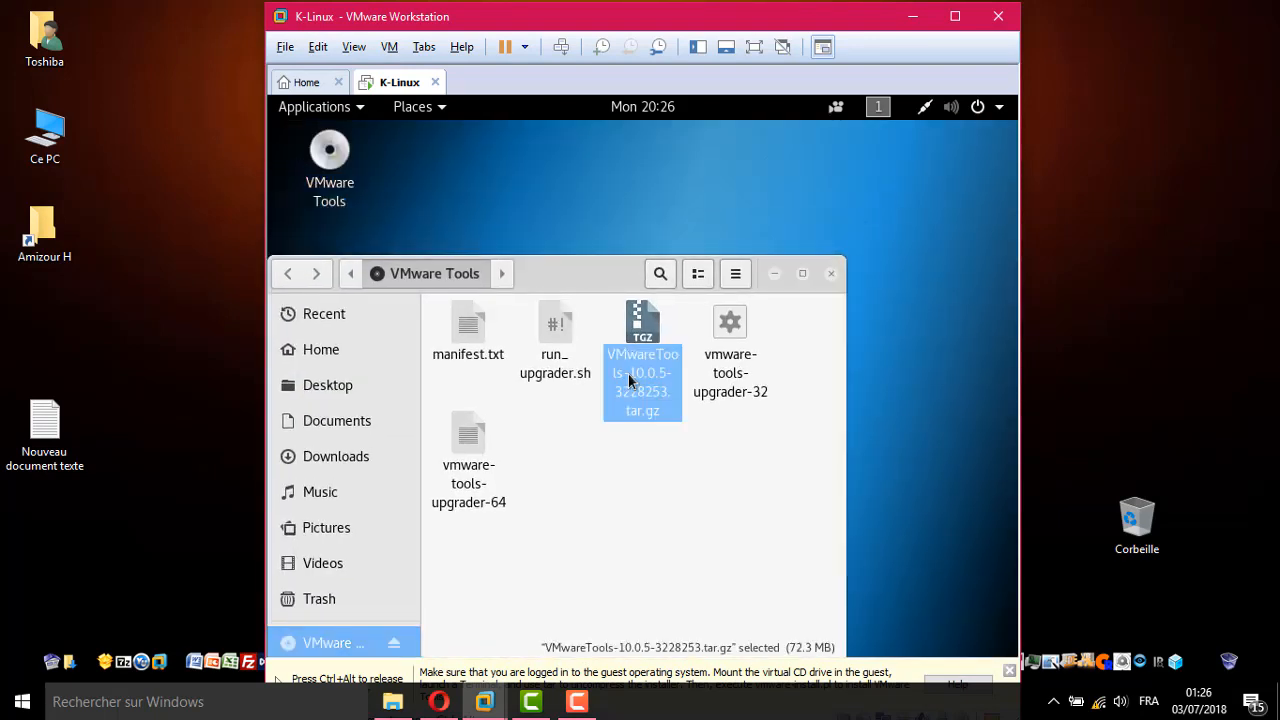
drag(626, 390, 911, 249)
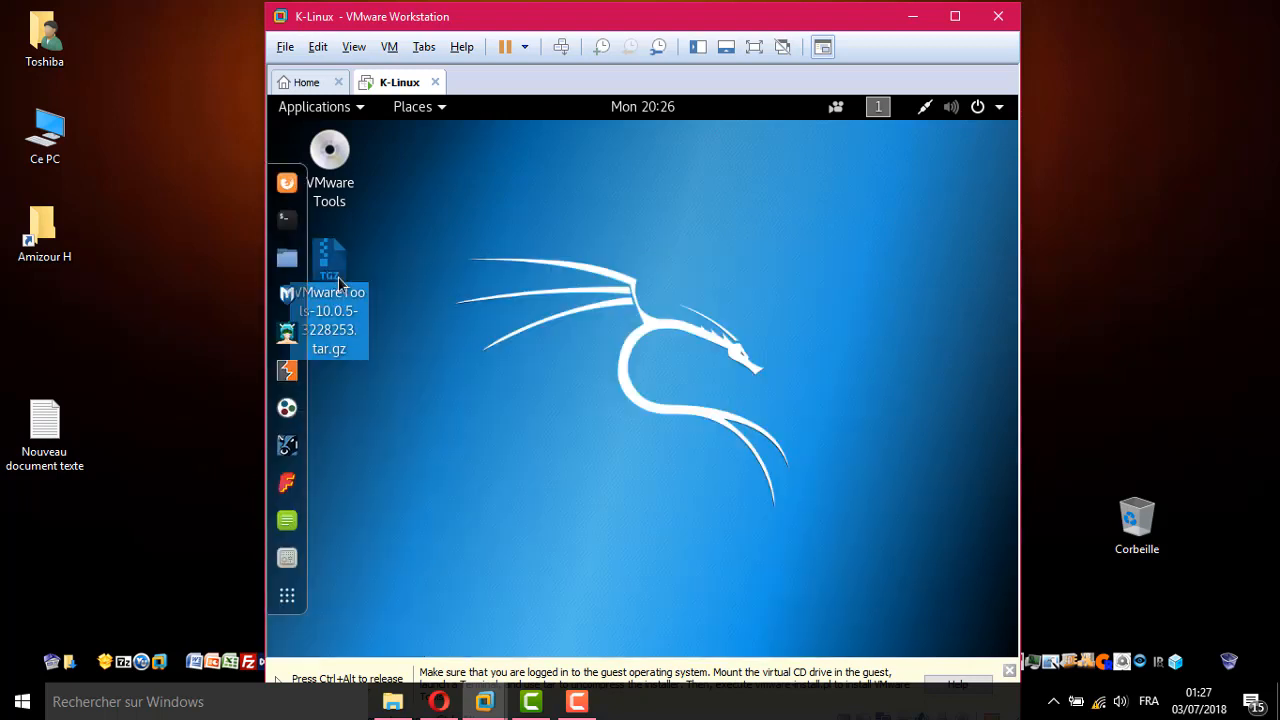
drag(338, 283, 646, 323)
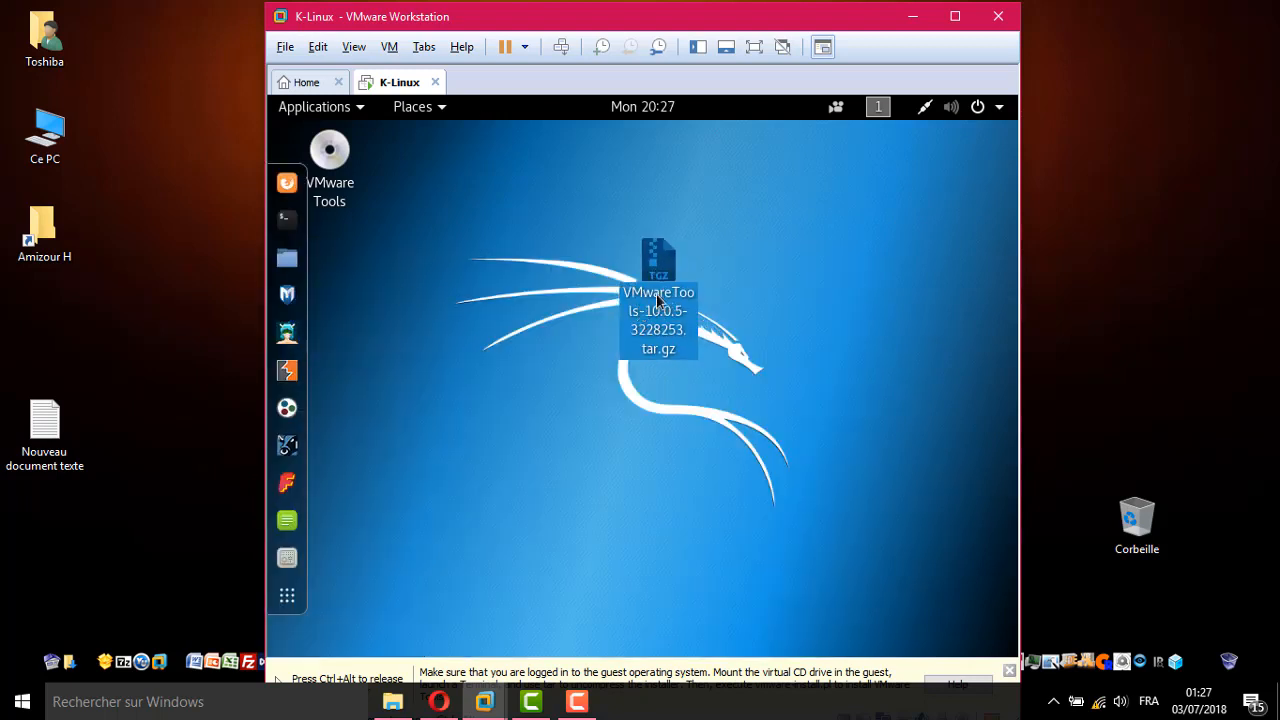
click(557, 390)
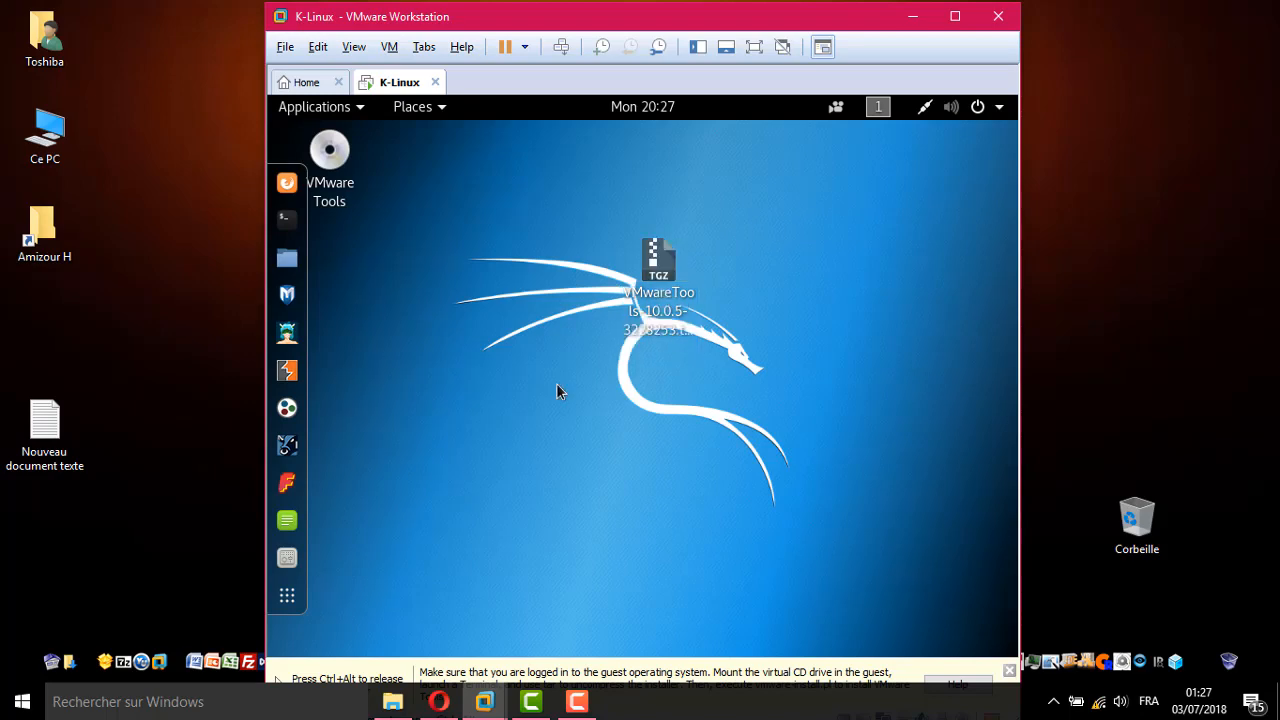
click(287, 222)
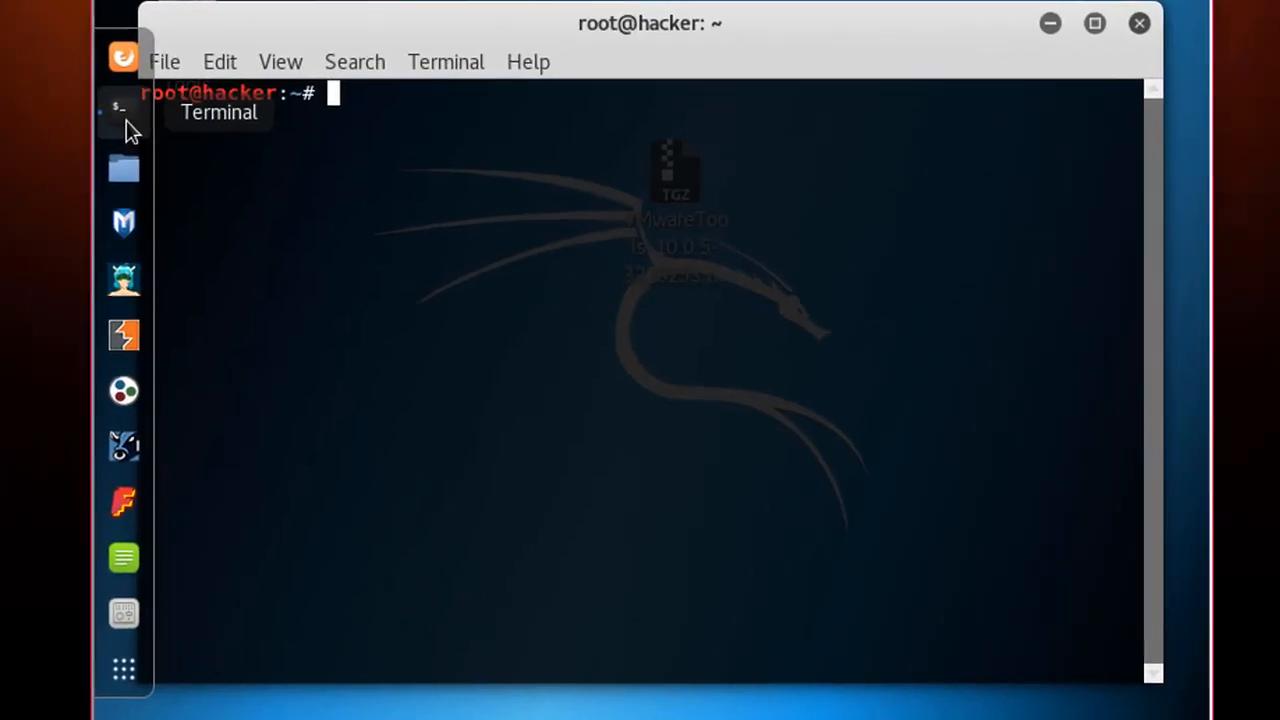
Change the terminal's working directory to Desktop with cd Desktop/
text(cd )
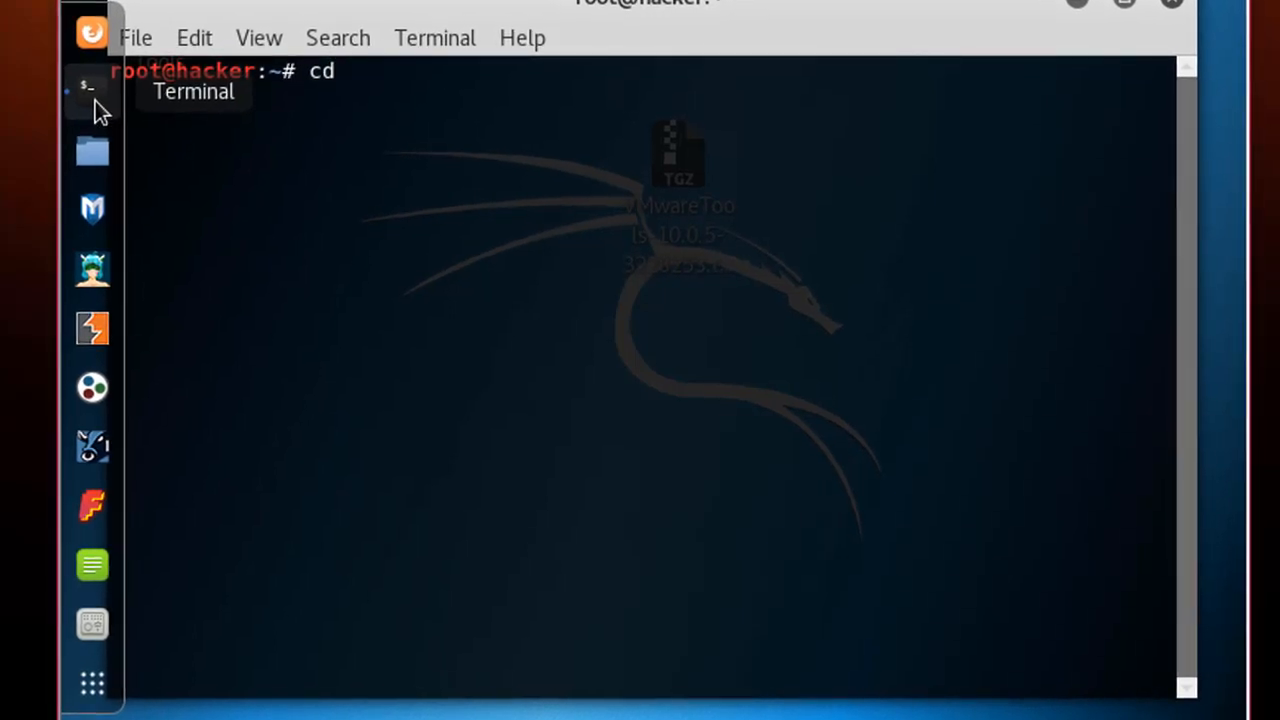
text(Des)
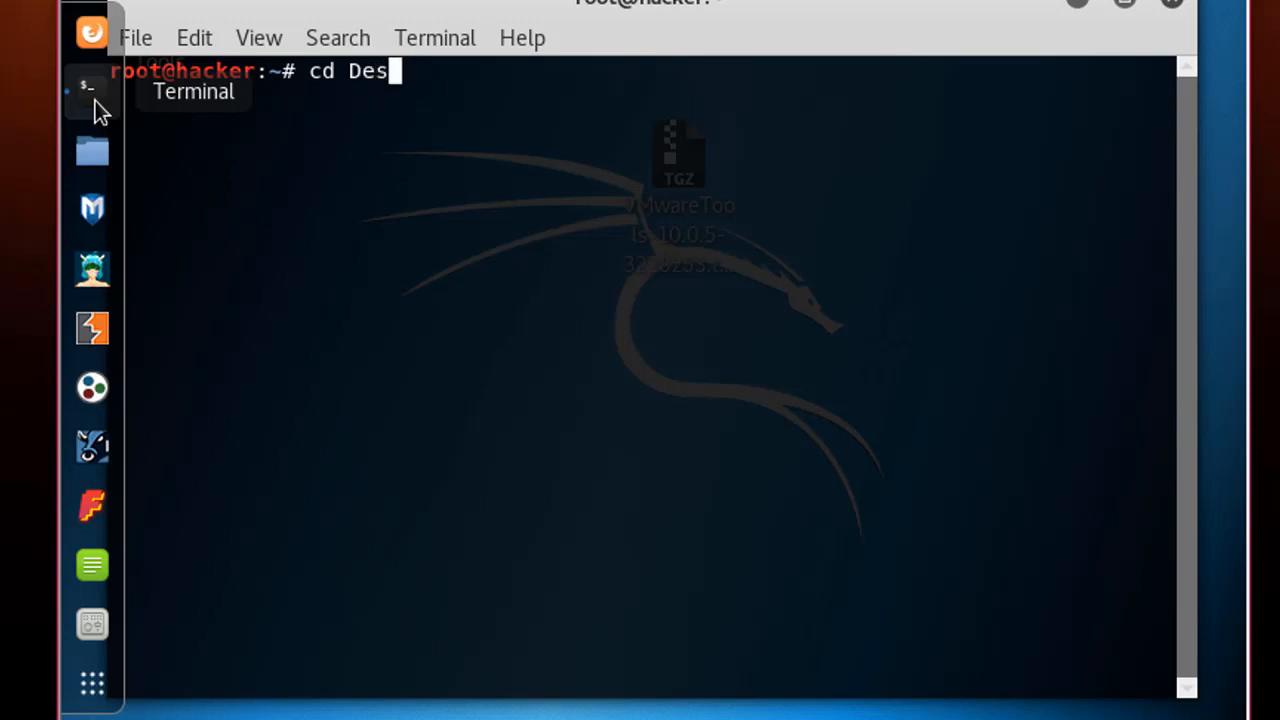
text(k)
key(Tab)
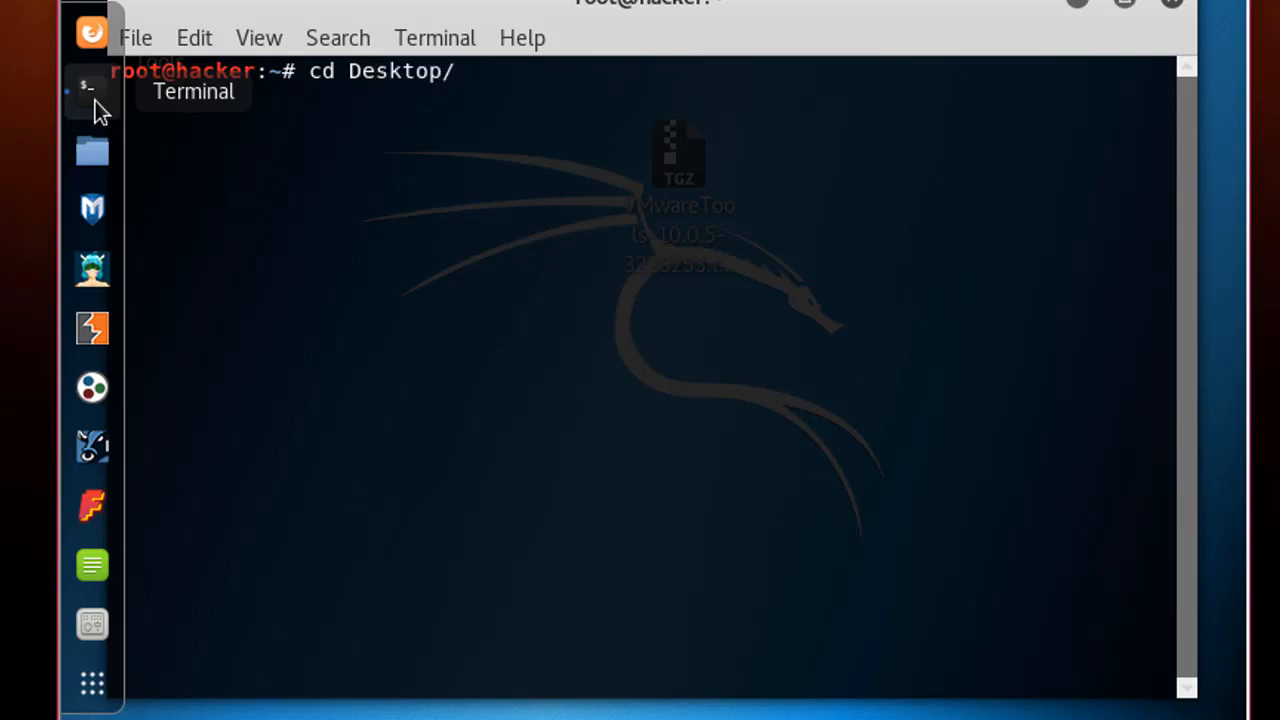
key(Return)
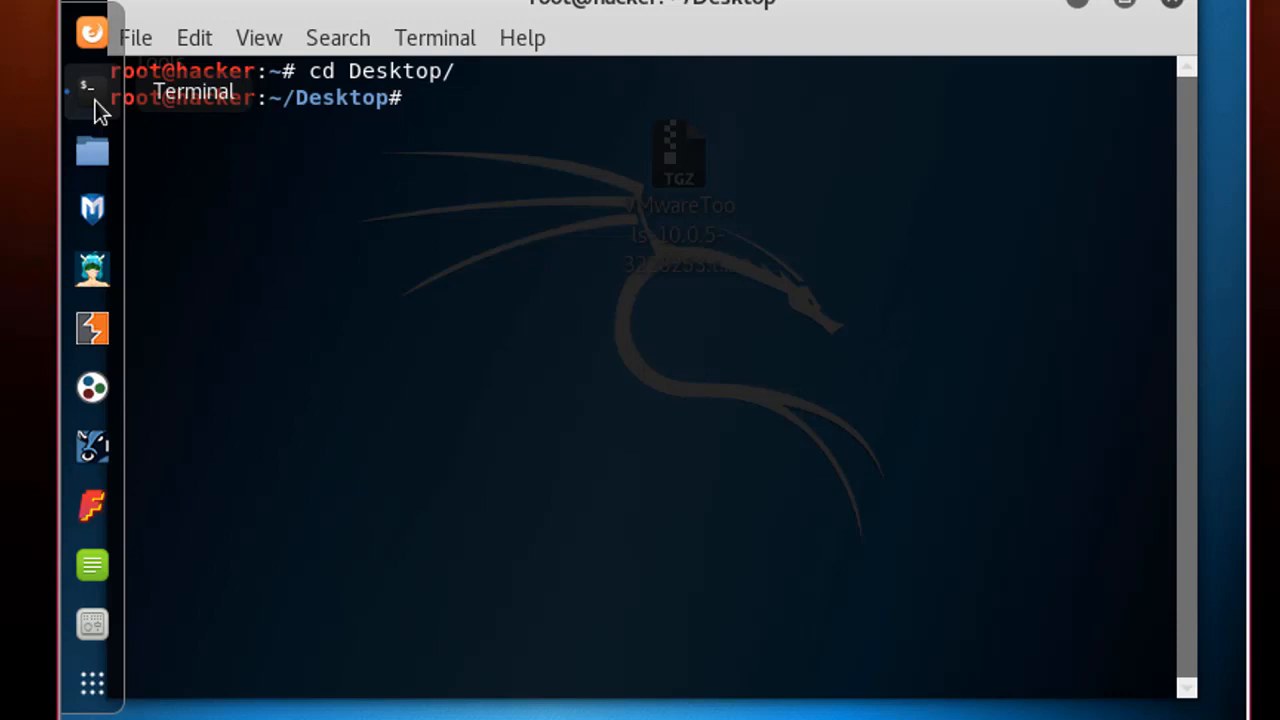
List the Desktop folder, showing VMwareTools-10.0.5-3228253.tar.gz
text(ls)
key(Return)
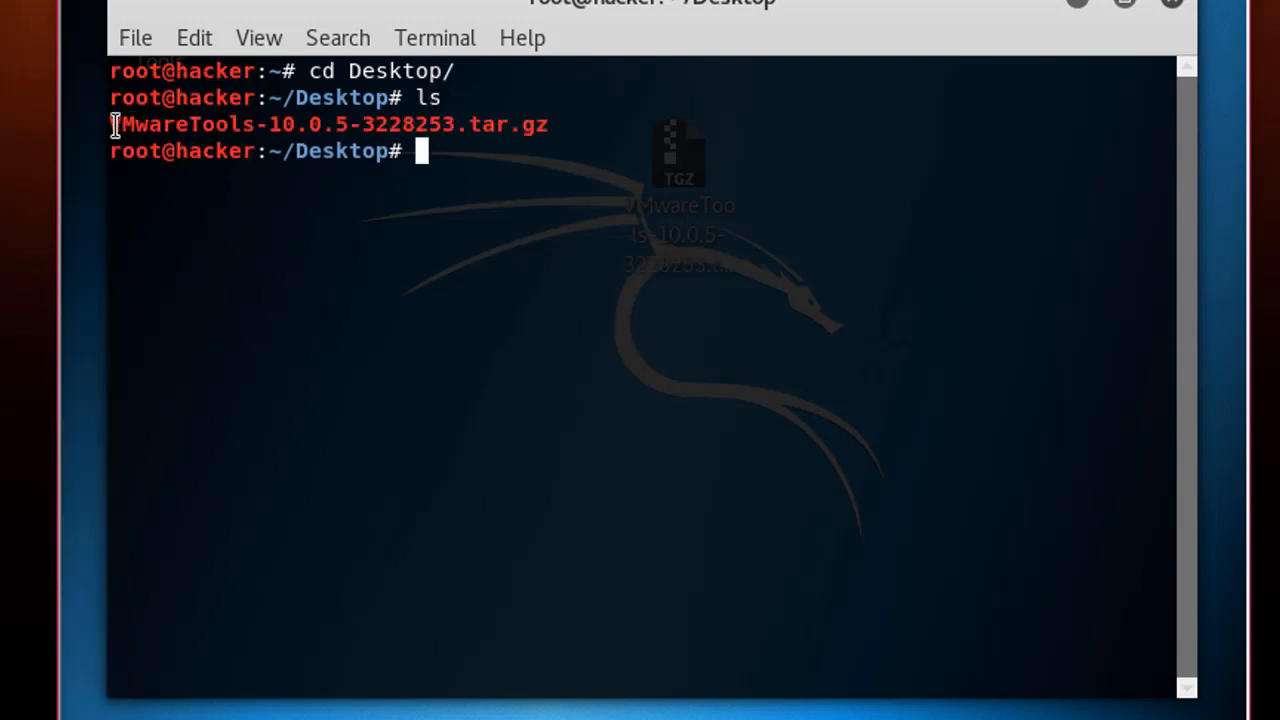
drag(110, 124, 510, 128)
double_click(450, 161)
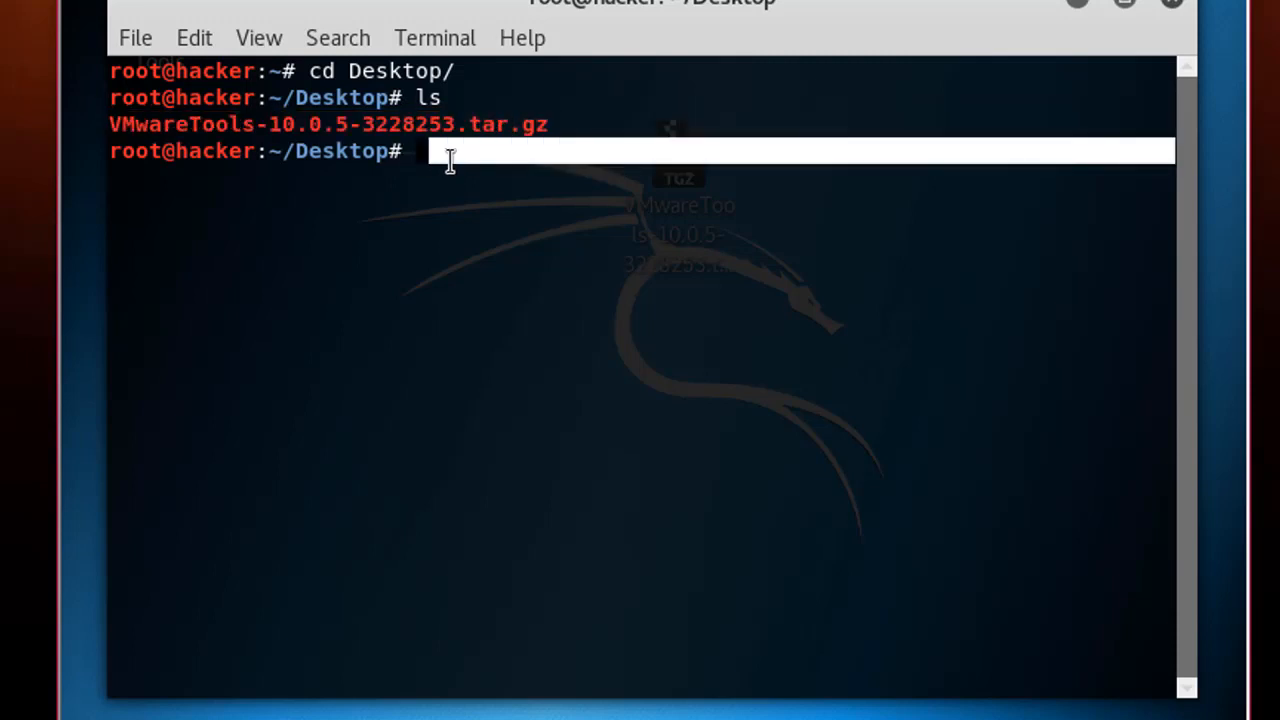
click(469, 193)
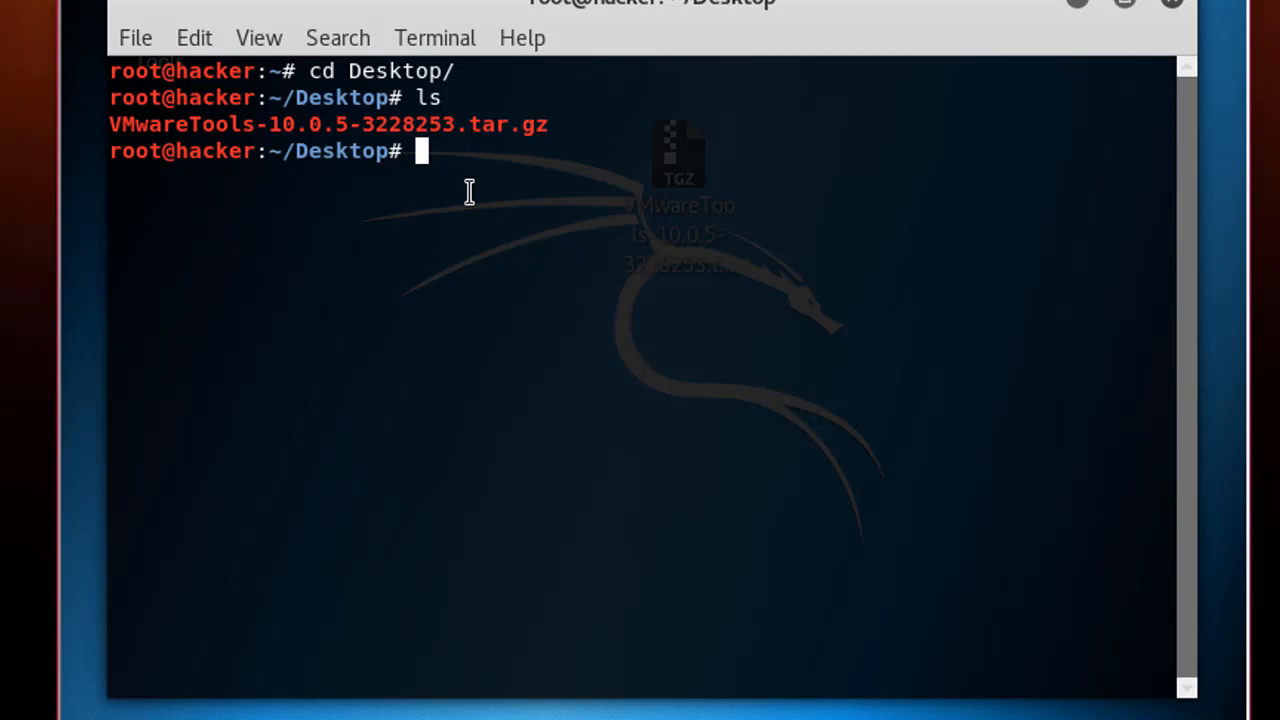
Run tar -xvf on VMwareTools-10.0.5-3228253.tar.gz to extract vmware-tools-distrib
text(tar -)
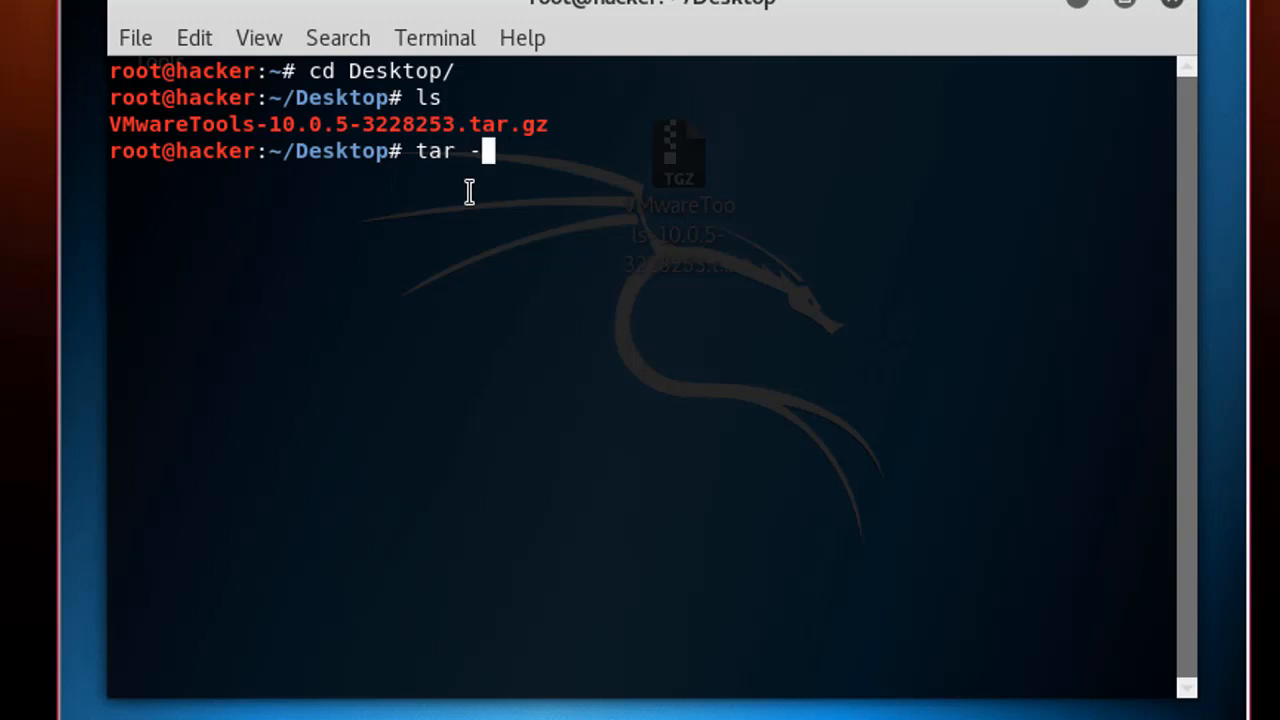
text(xvf V)
text(M)
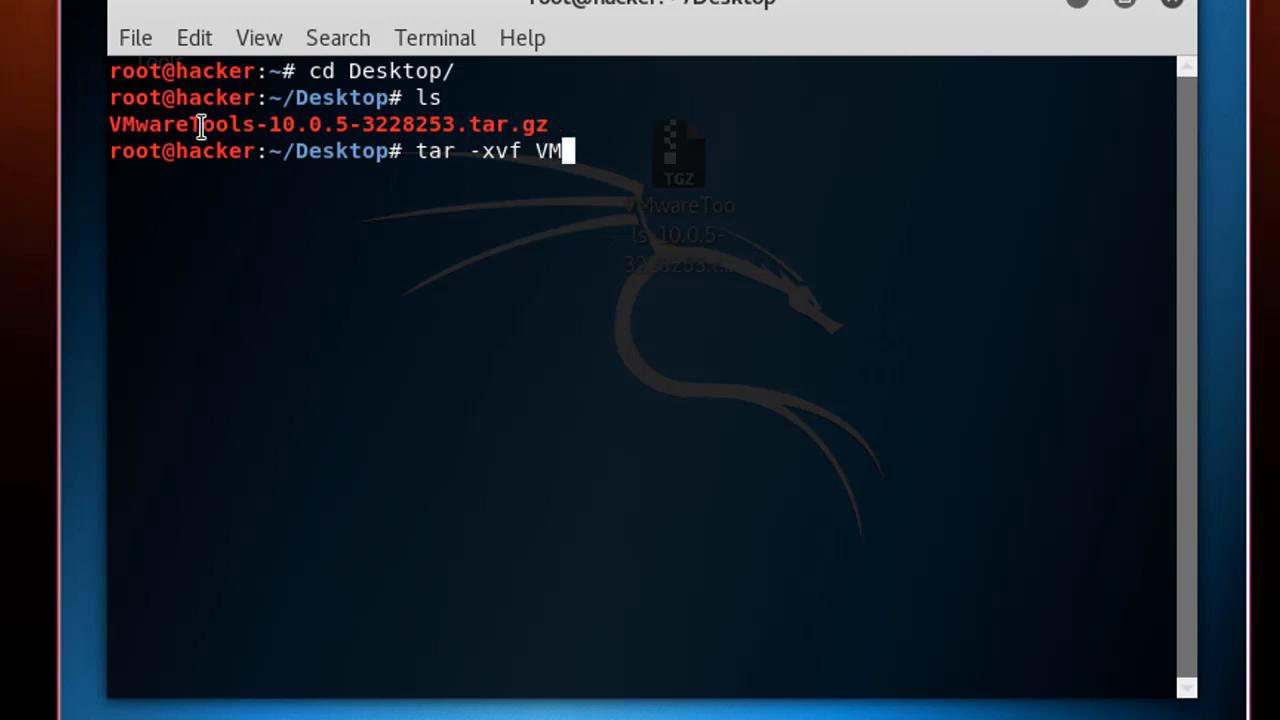
key(Tab)
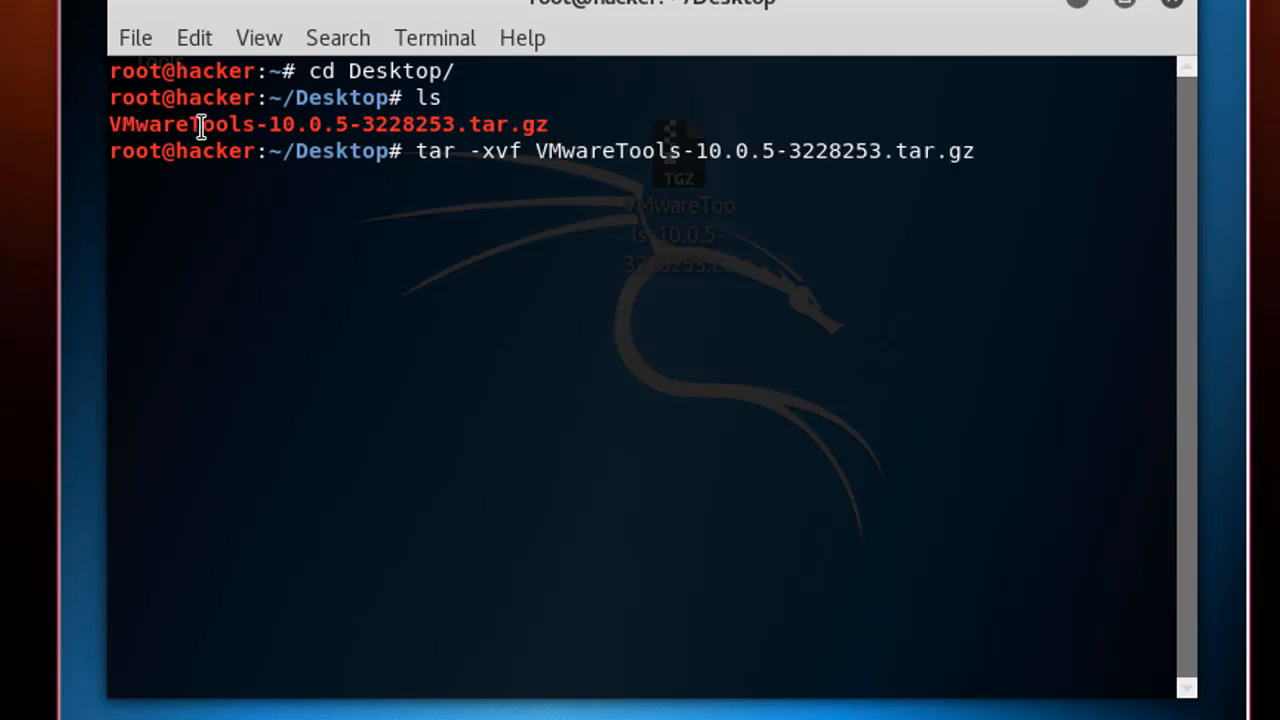
key(Return)
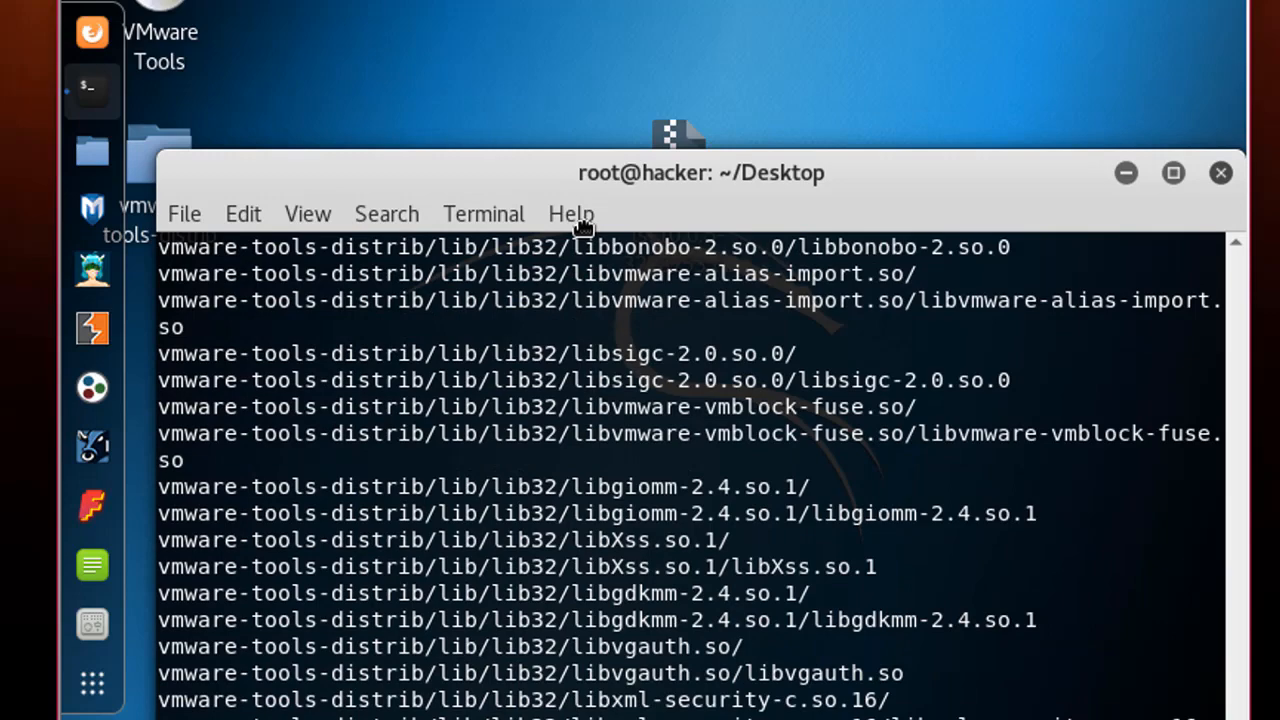
drag(583, 227, 669, 250)
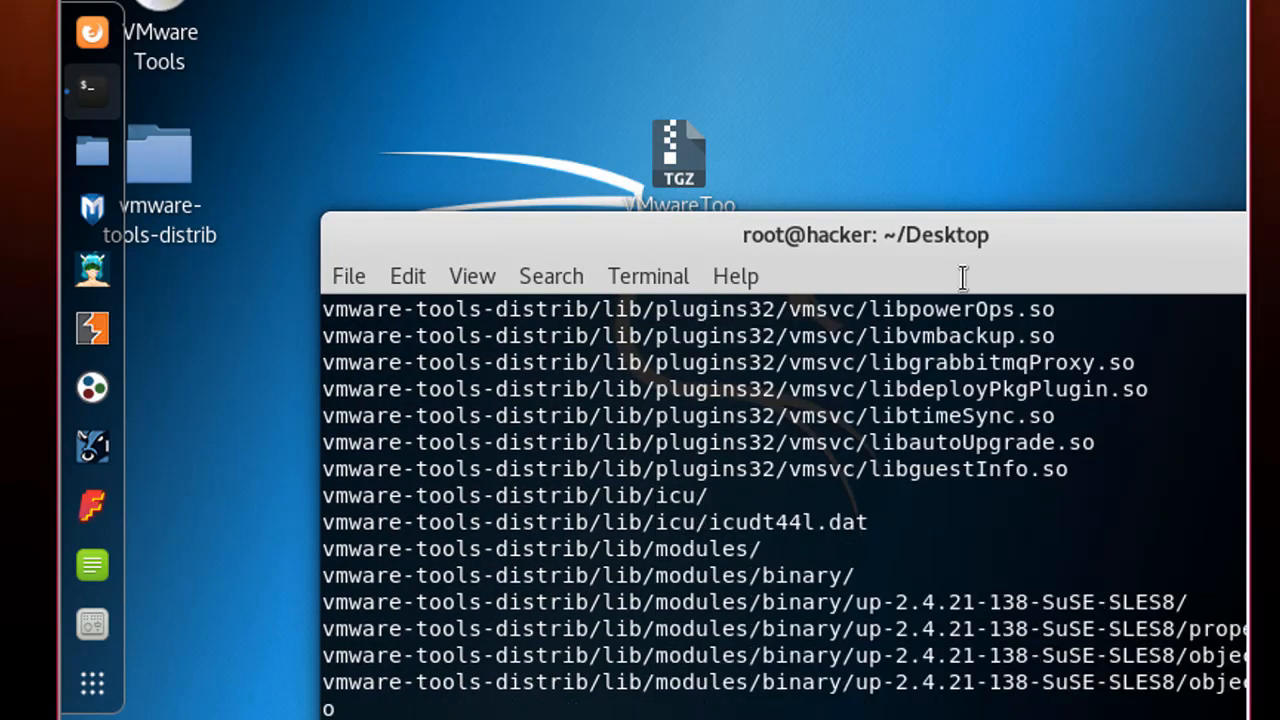
drag(1044, 233, 858, 86)
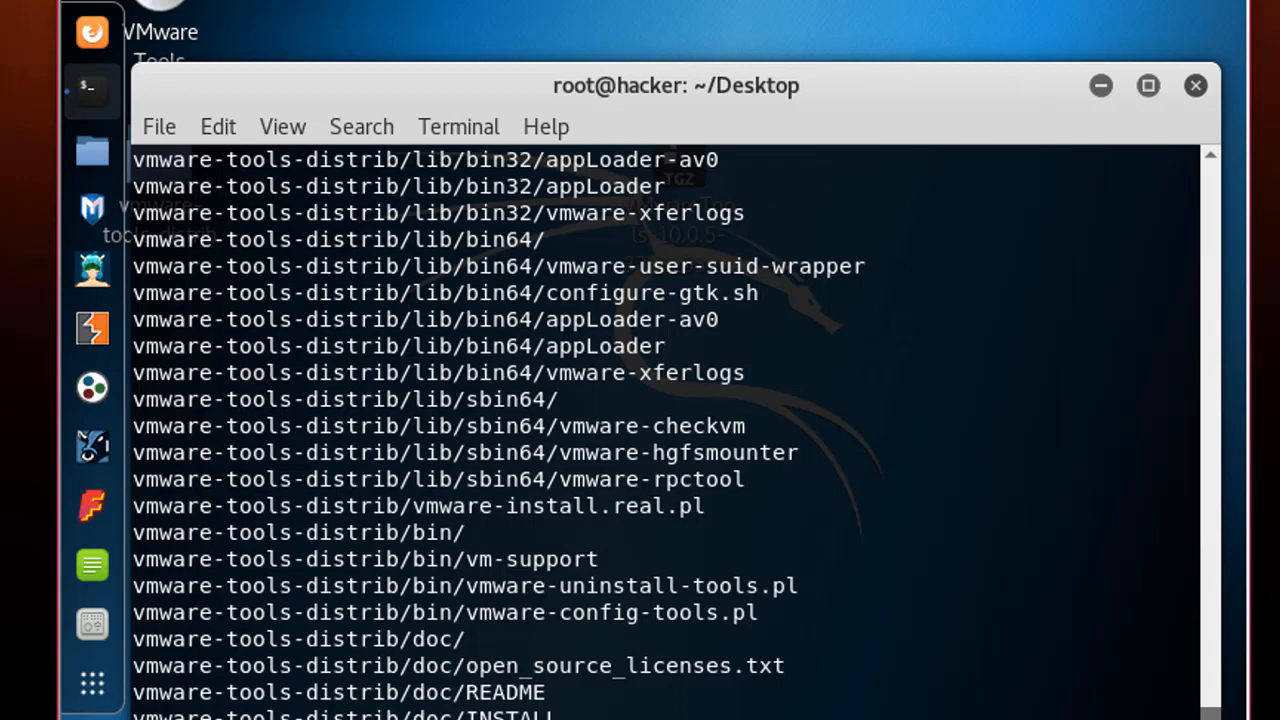
drag(835, 105, 888, 17)
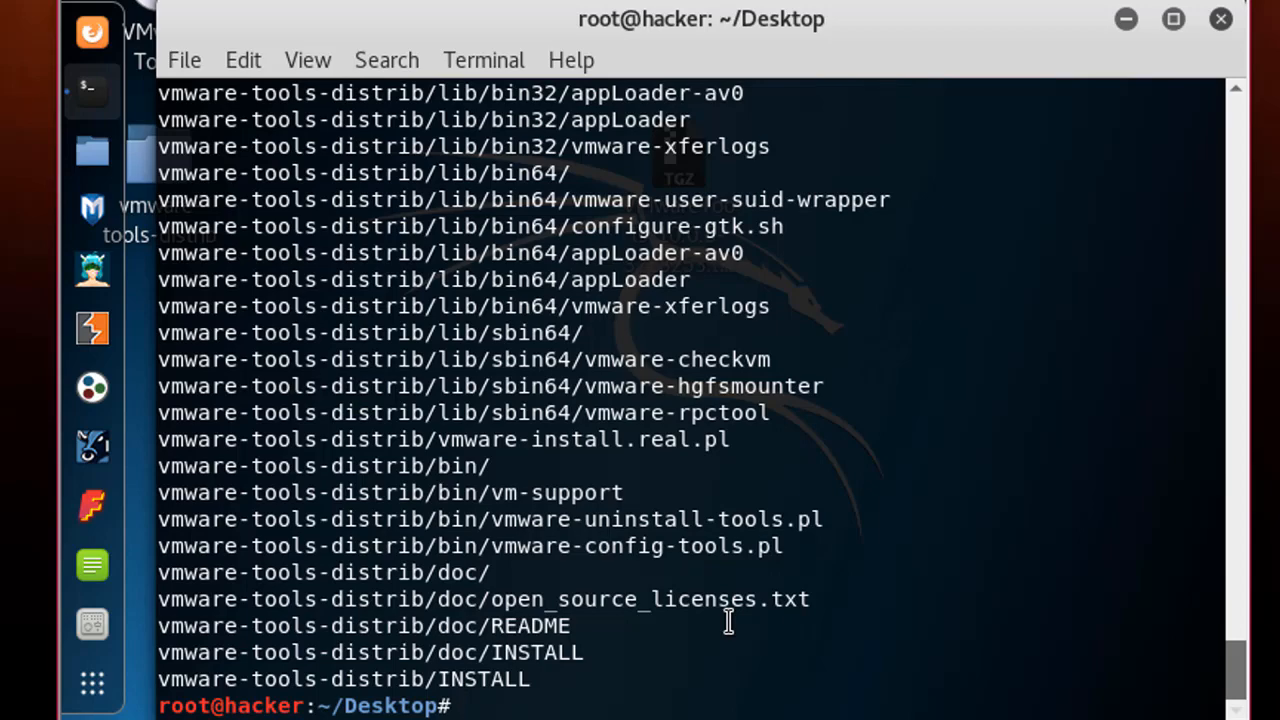
Change into the vmware-tools-distrib folder with cd
text(CD)
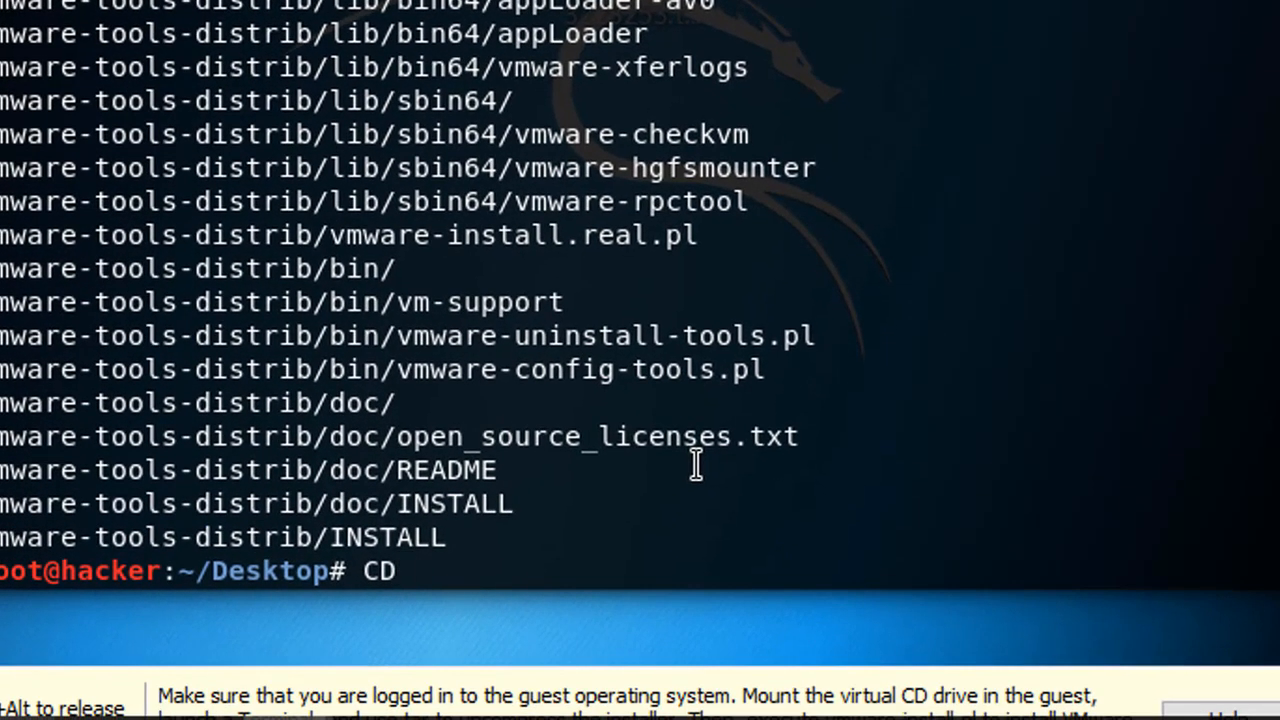
key(BackSpace)
key(BackSpace)
text(cd )
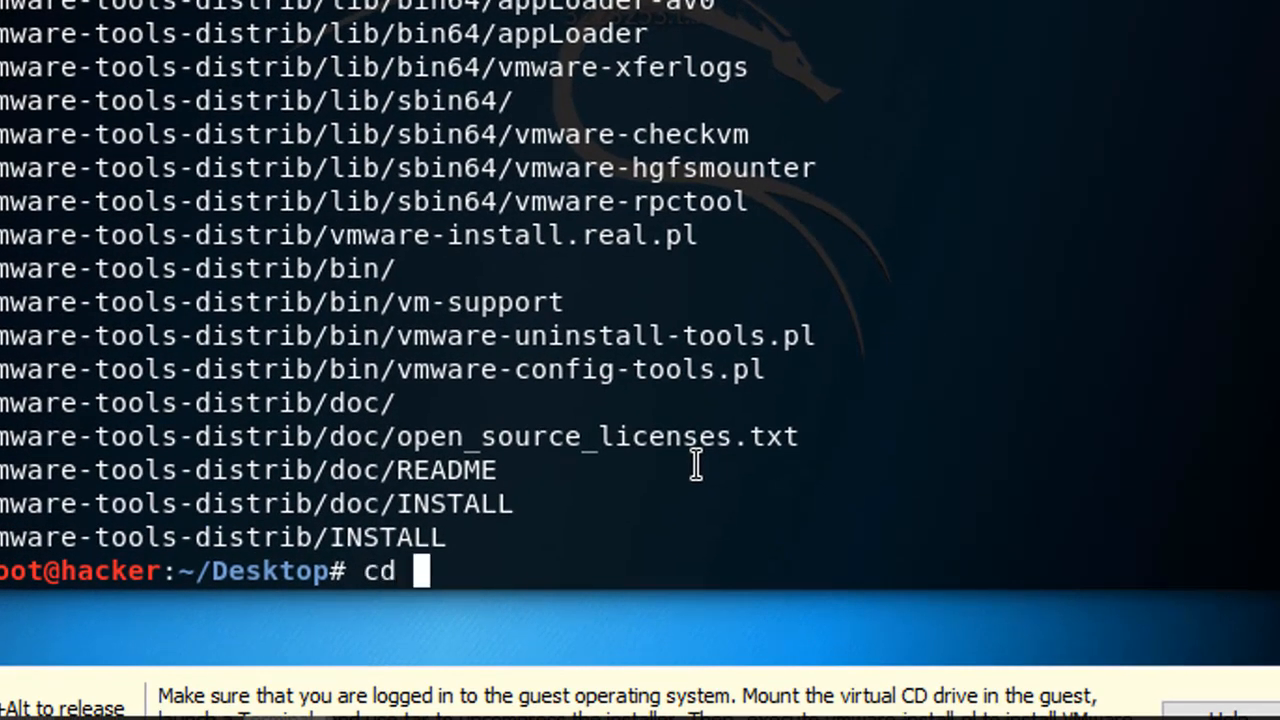
text(vmw)
key(Tab)
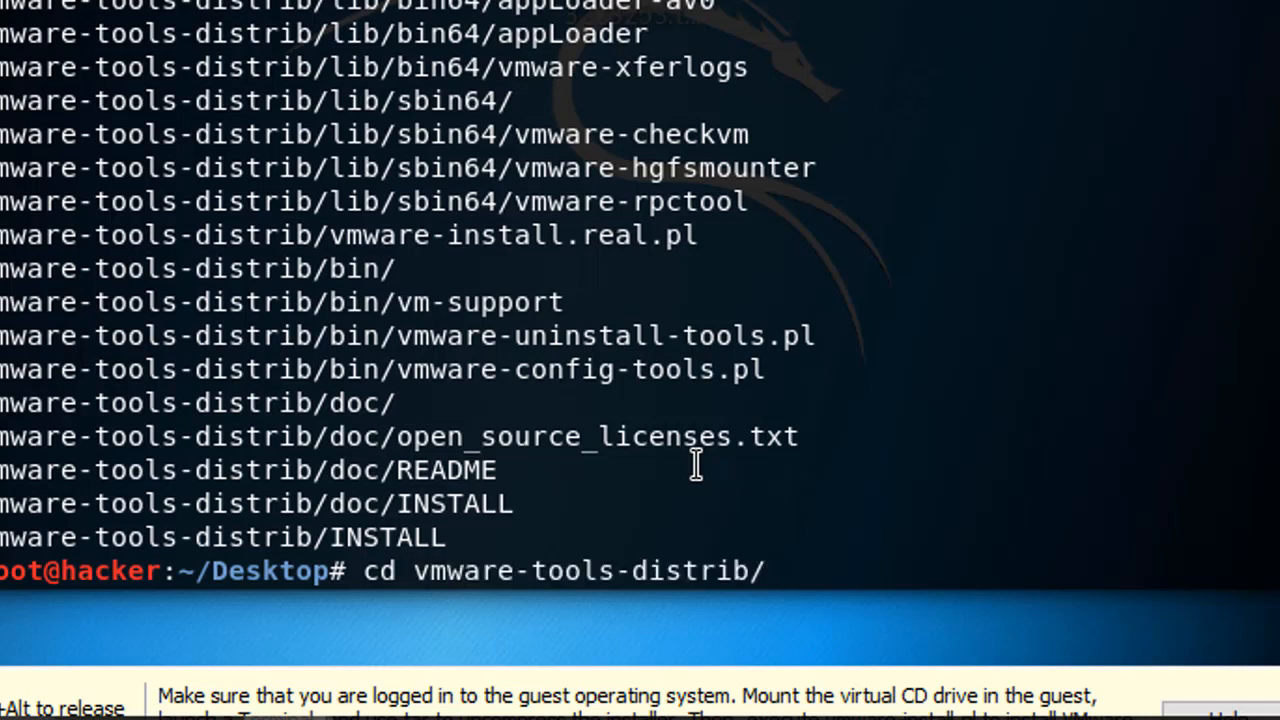
key(Return)
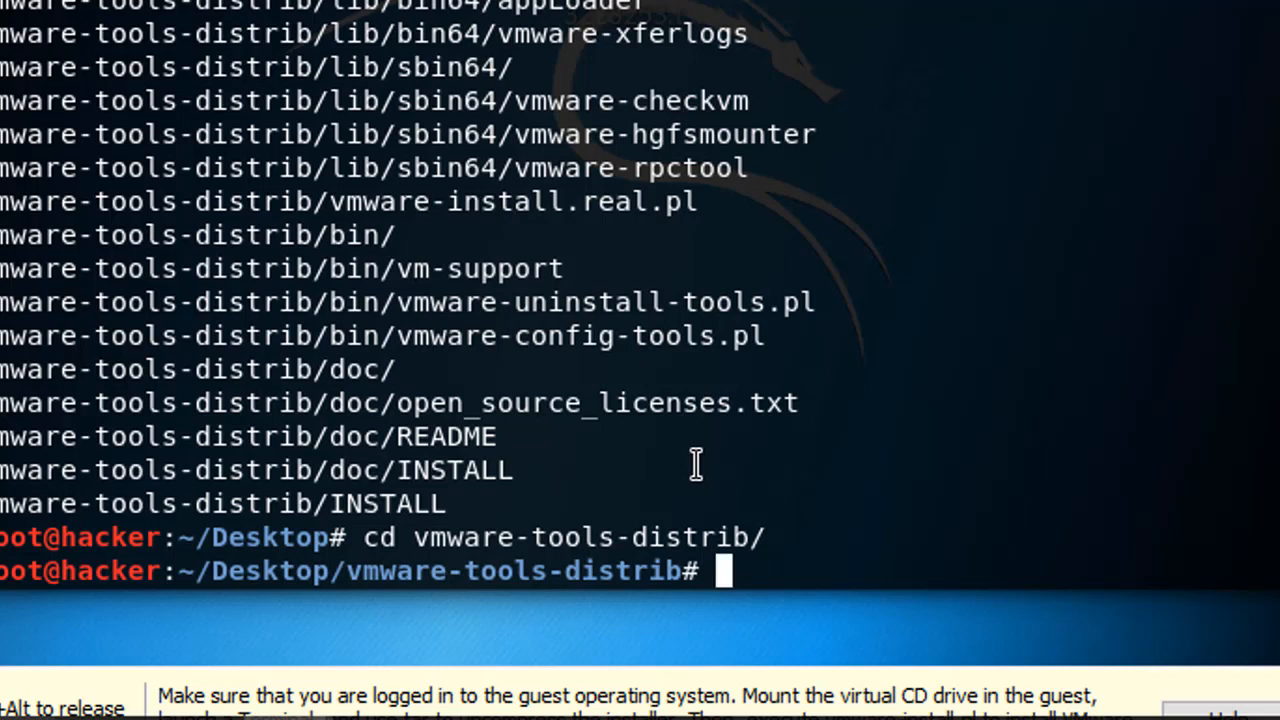
List the folder's contents, including the vmware-install.pl script
text(ls)
key(Return)
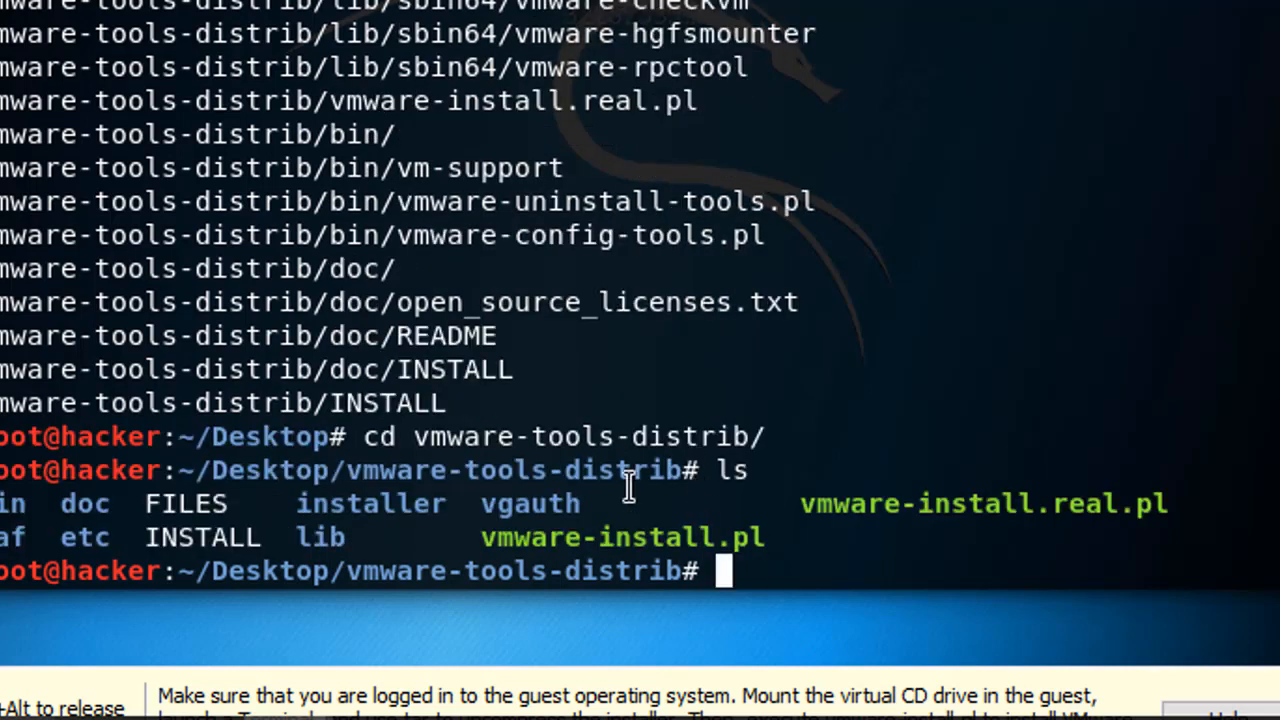
drag(484, 536, 777, 543)
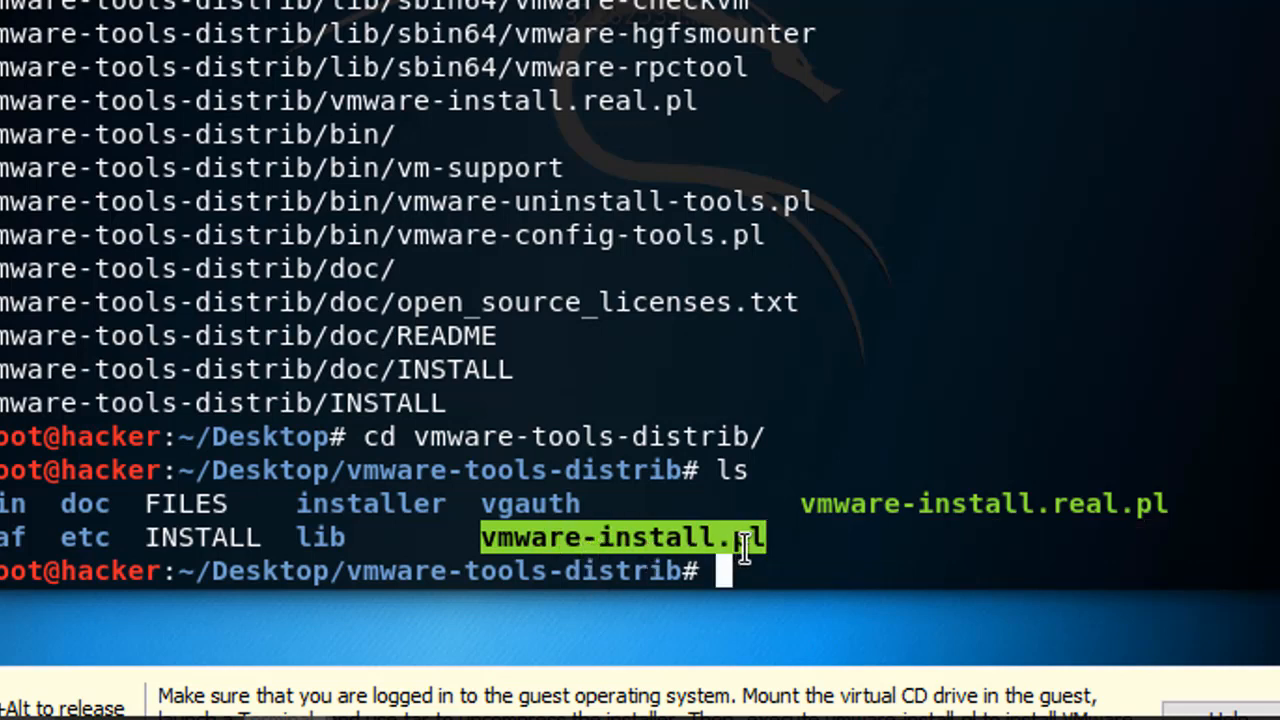
click(708, 571)
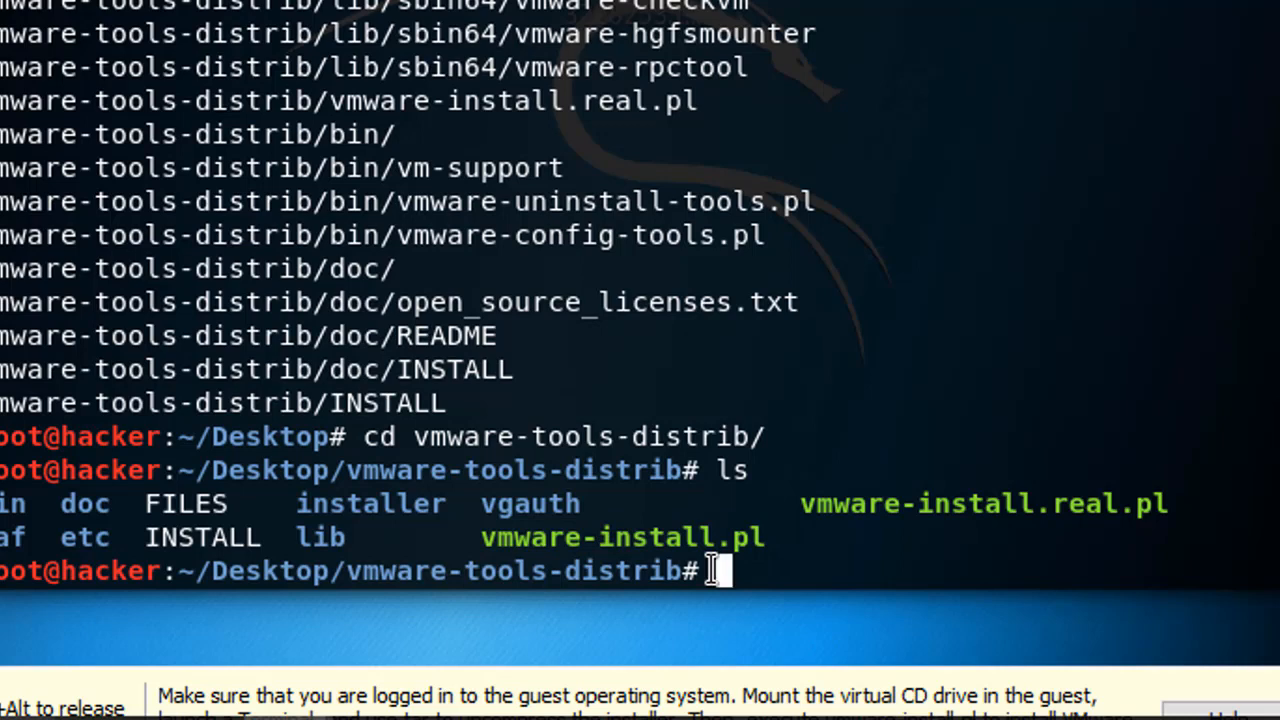
Make vmware-install.pl executable with chmod +x, retrying after the incomplete file name failed
text(chmod)
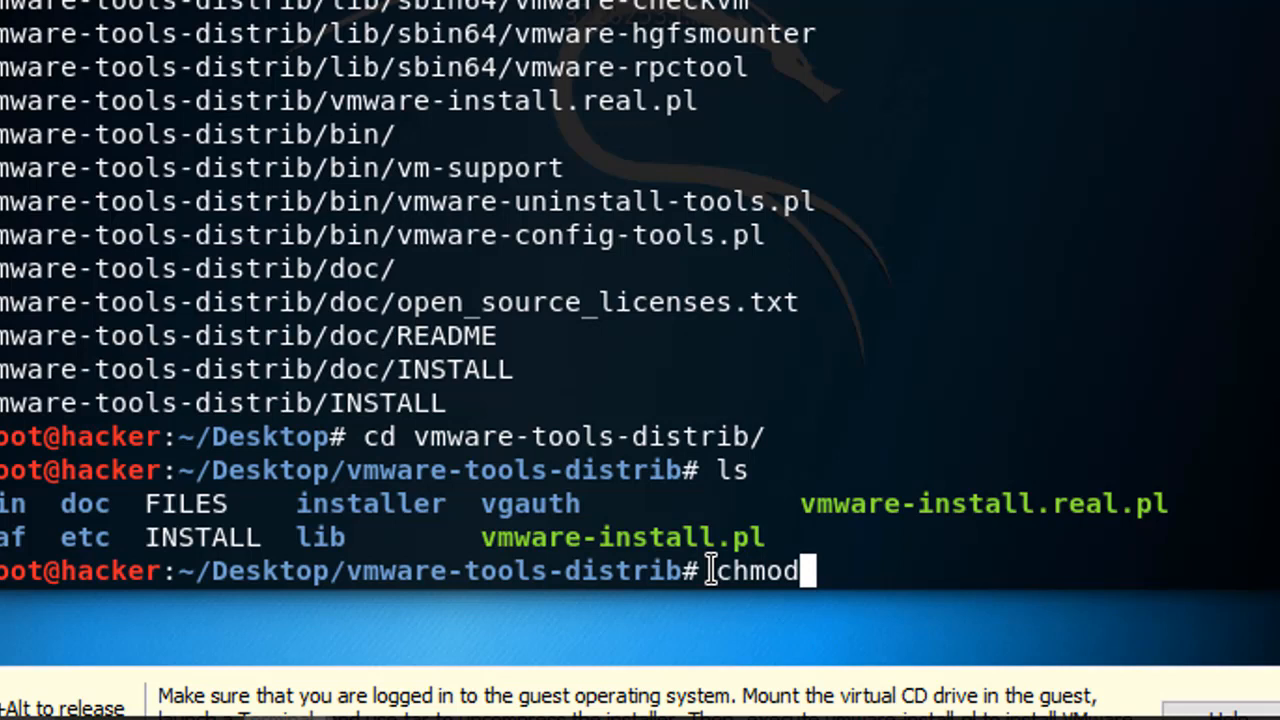
text( +x)
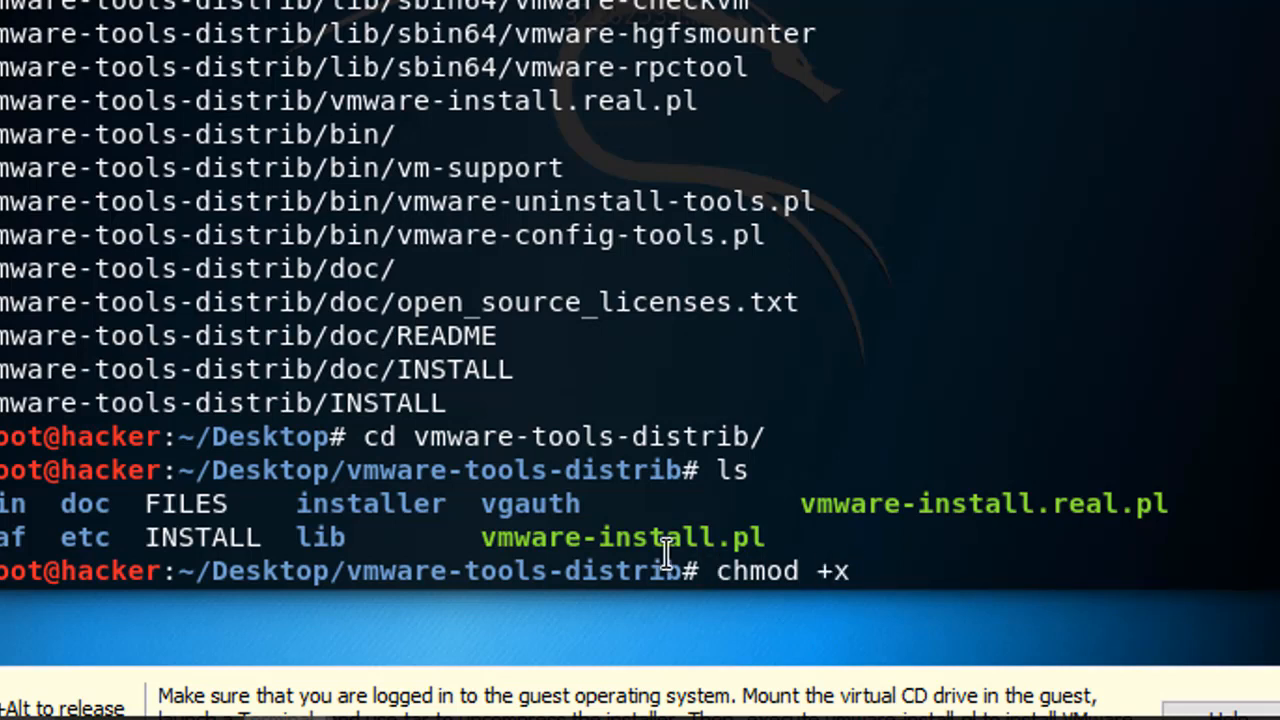
drag(486, 537, 766, 537)
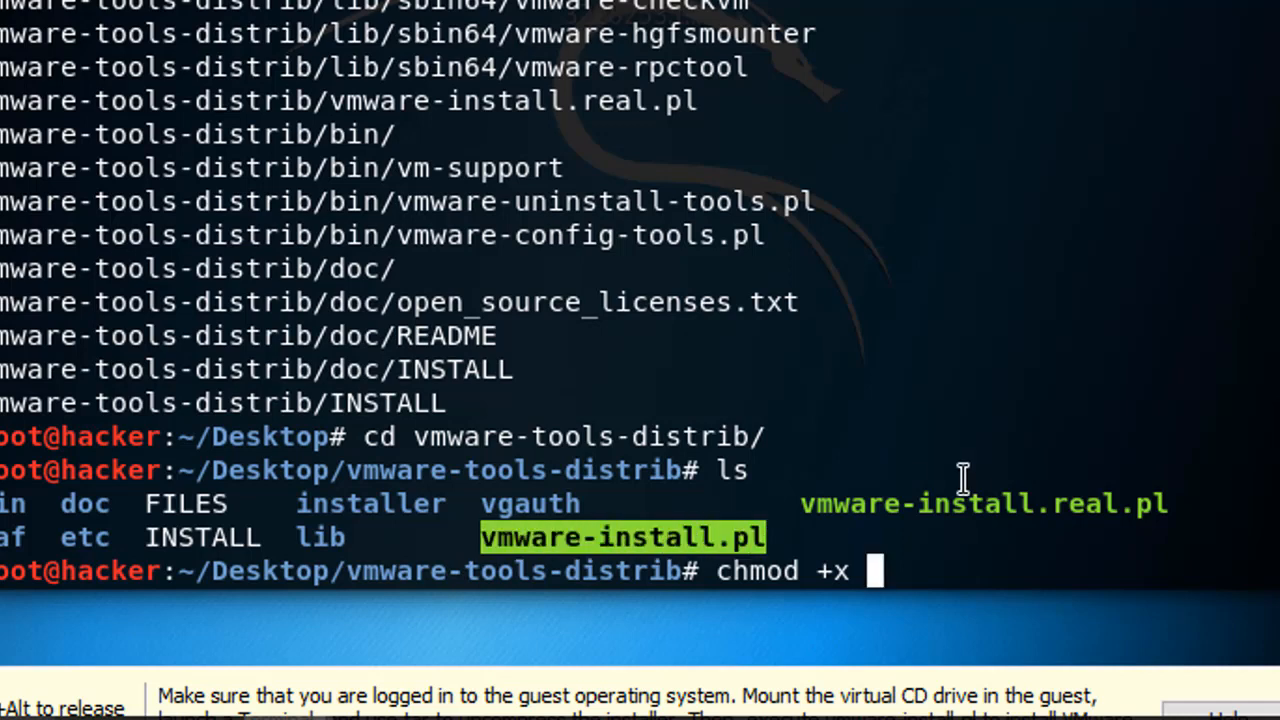
text(vmw)
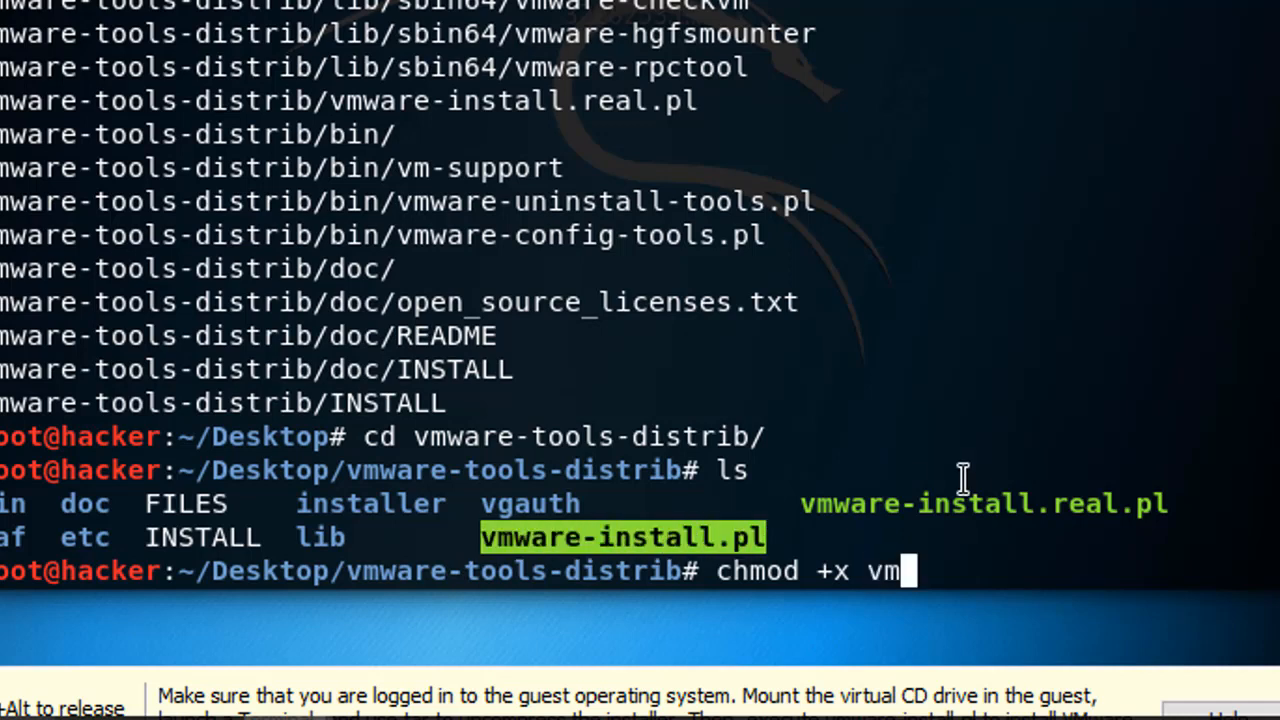
key(Tab)
key(Return)
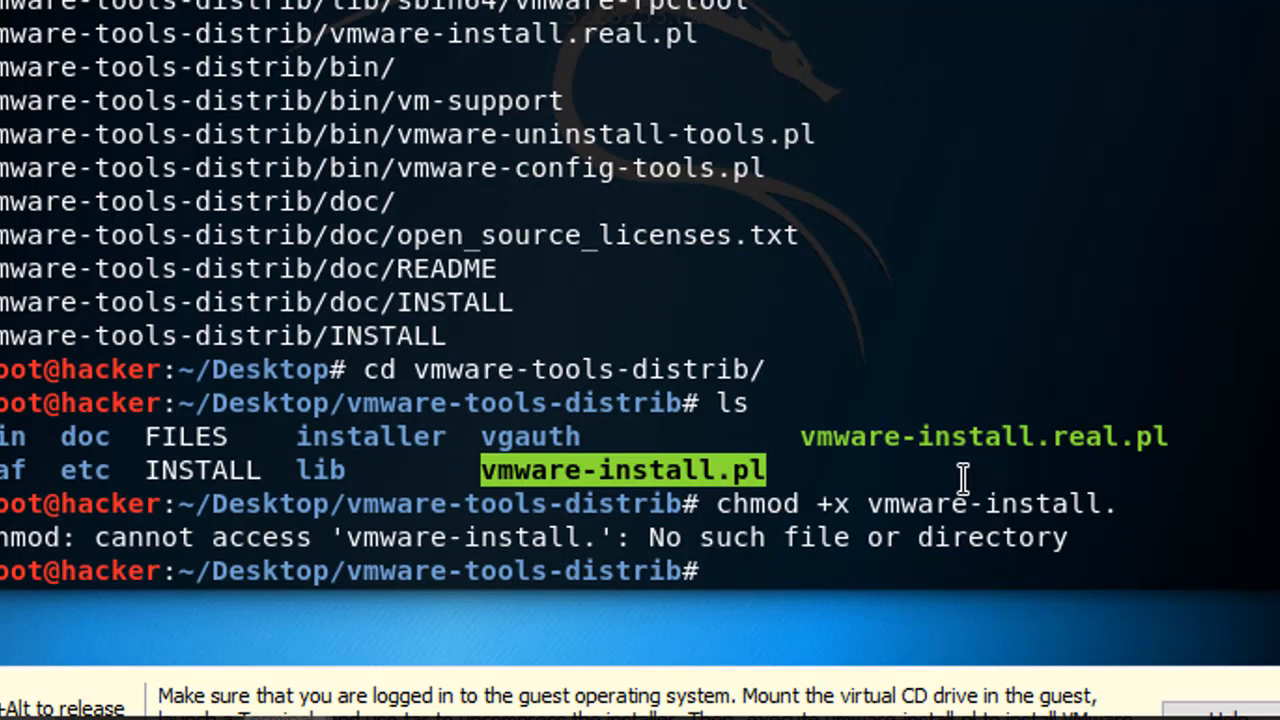
key(Up)
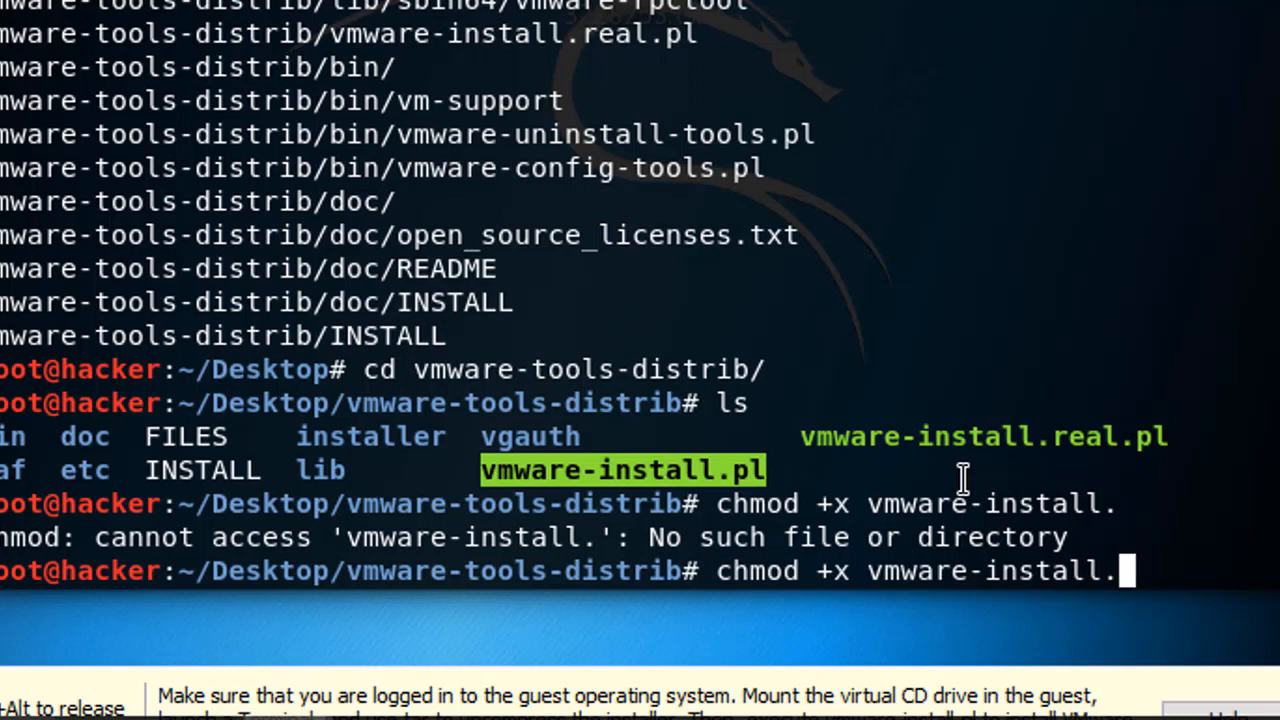
text(pl)
key(Return)
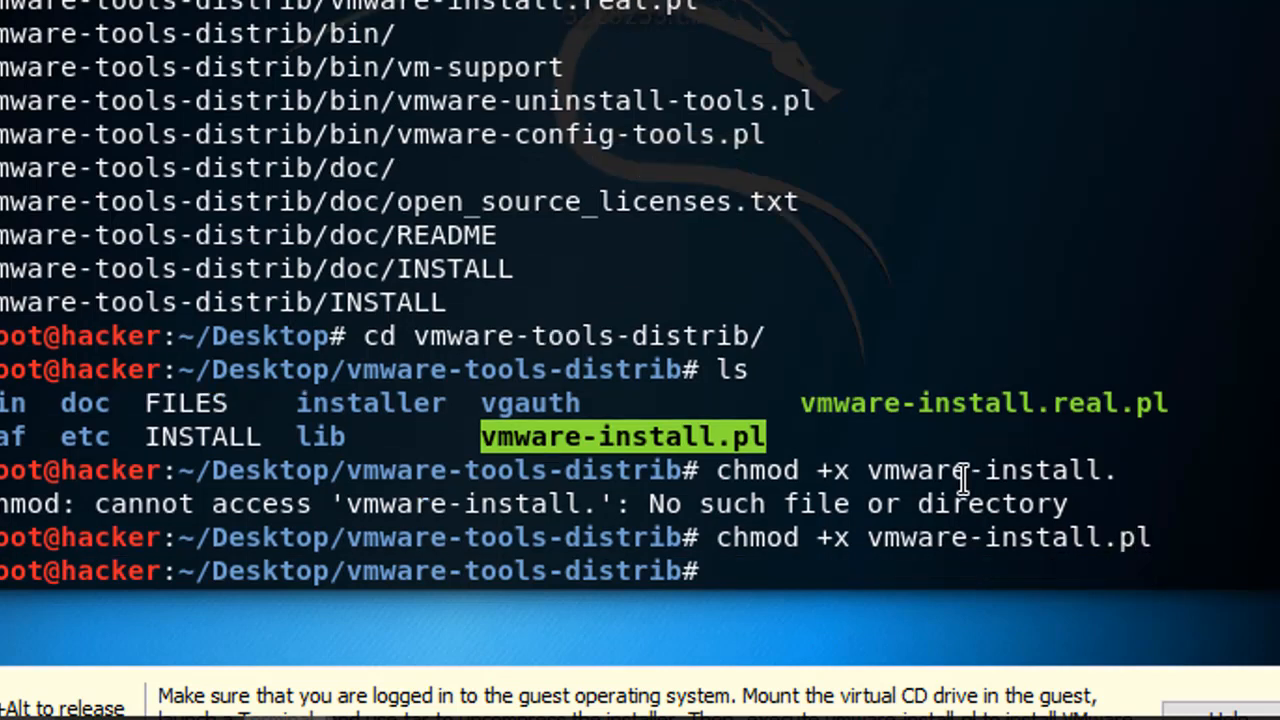
Relist the folder to confirm vmware-install.pl and begin typing the installer path
text(ls)
key(Return)
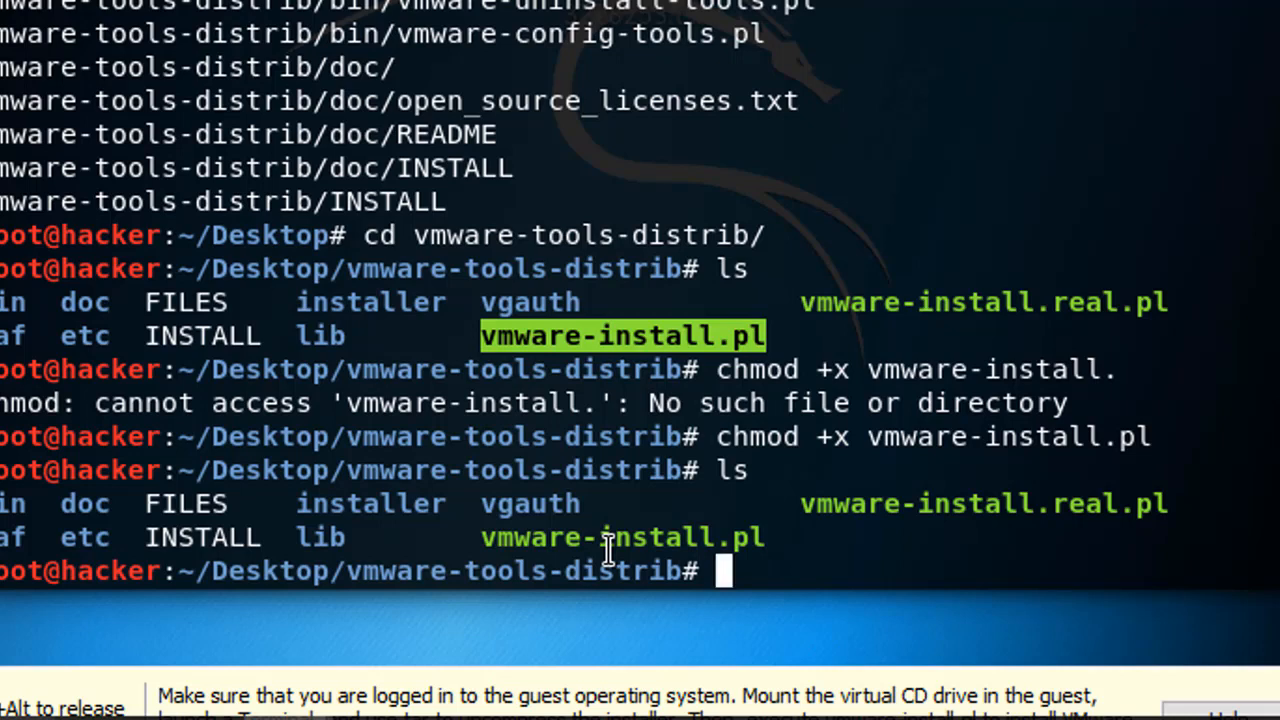
click(727, 572)
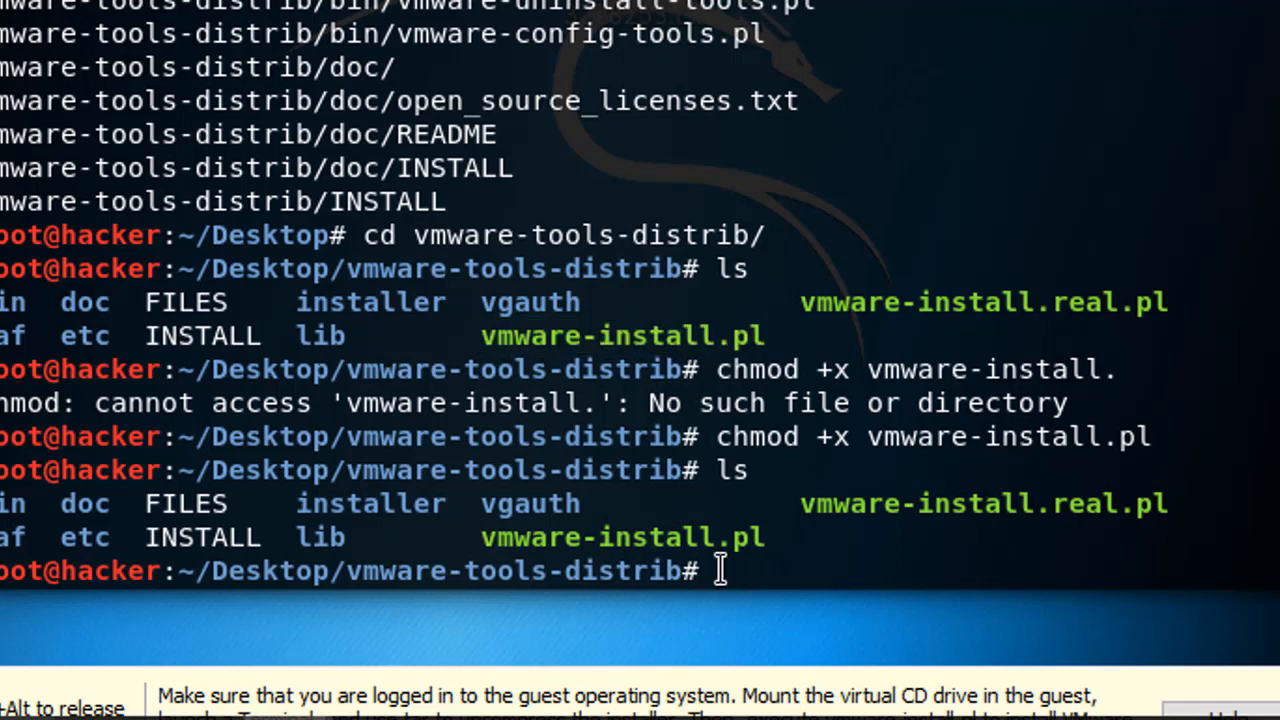
text(/vw)
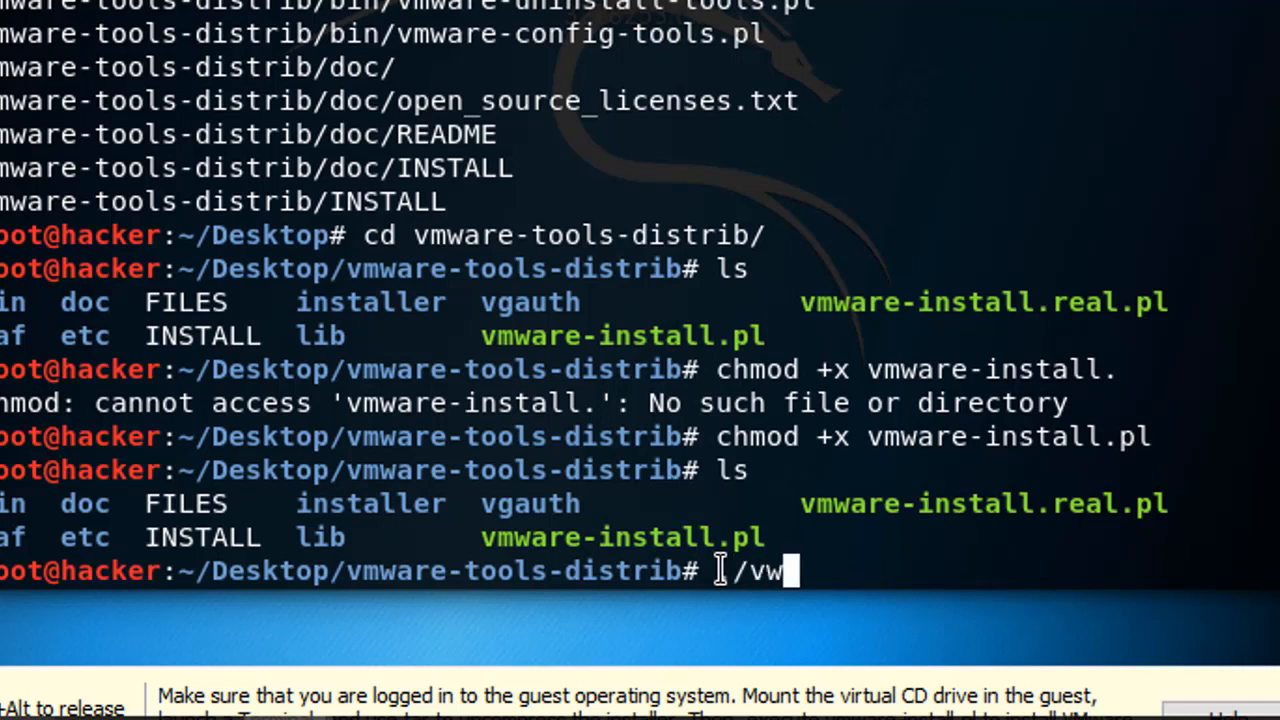
Launch the installer with ./vmware-install.pl
key(Tab)
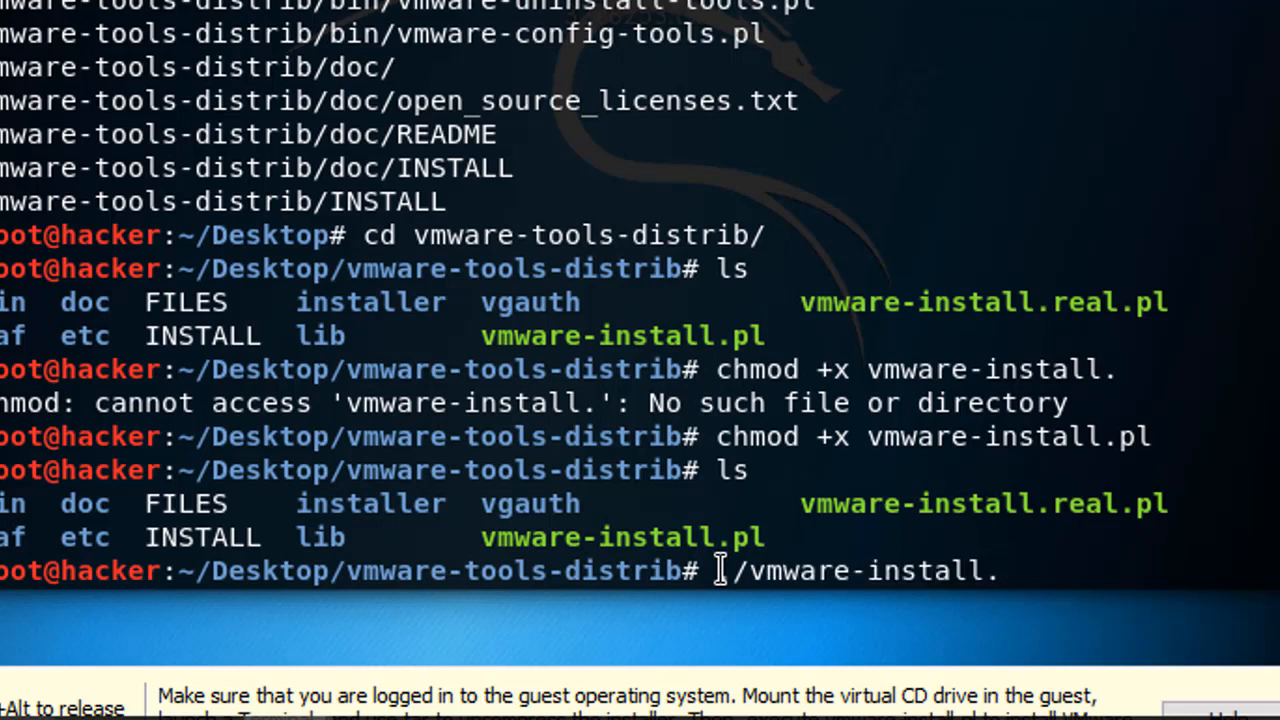
text(pl)
key(Return)
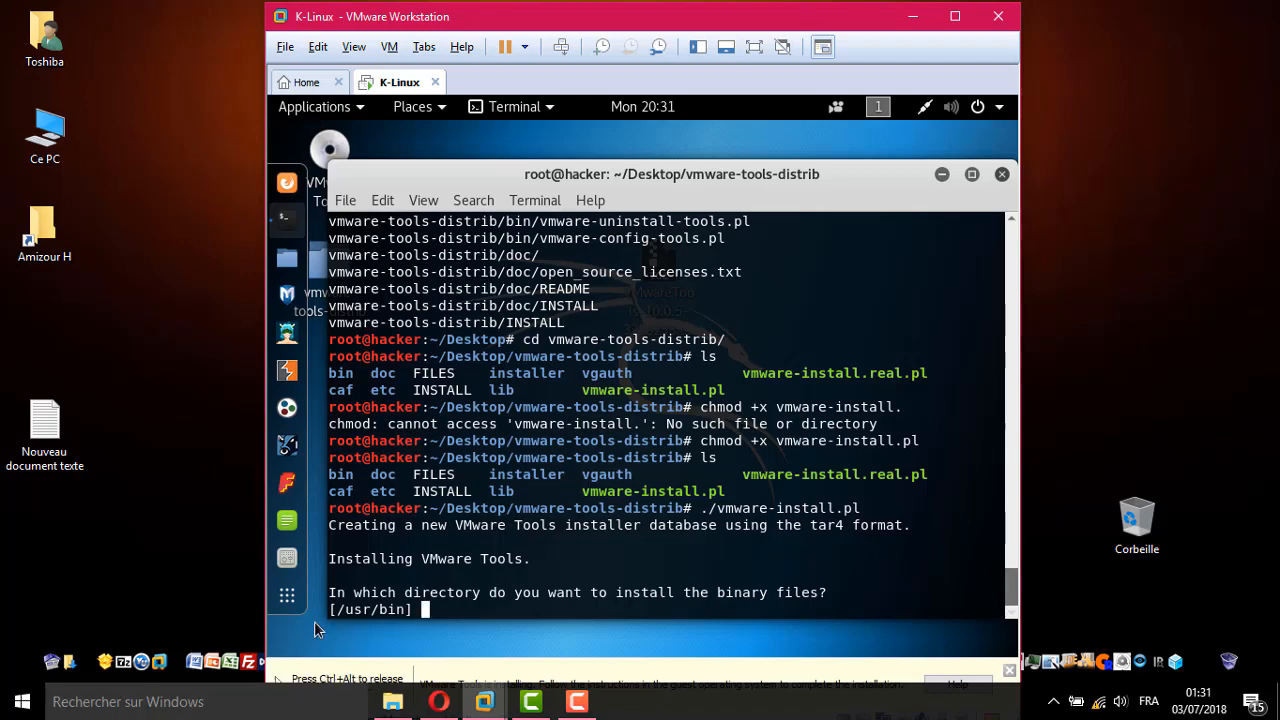
drag(329, 559, 529, 559)
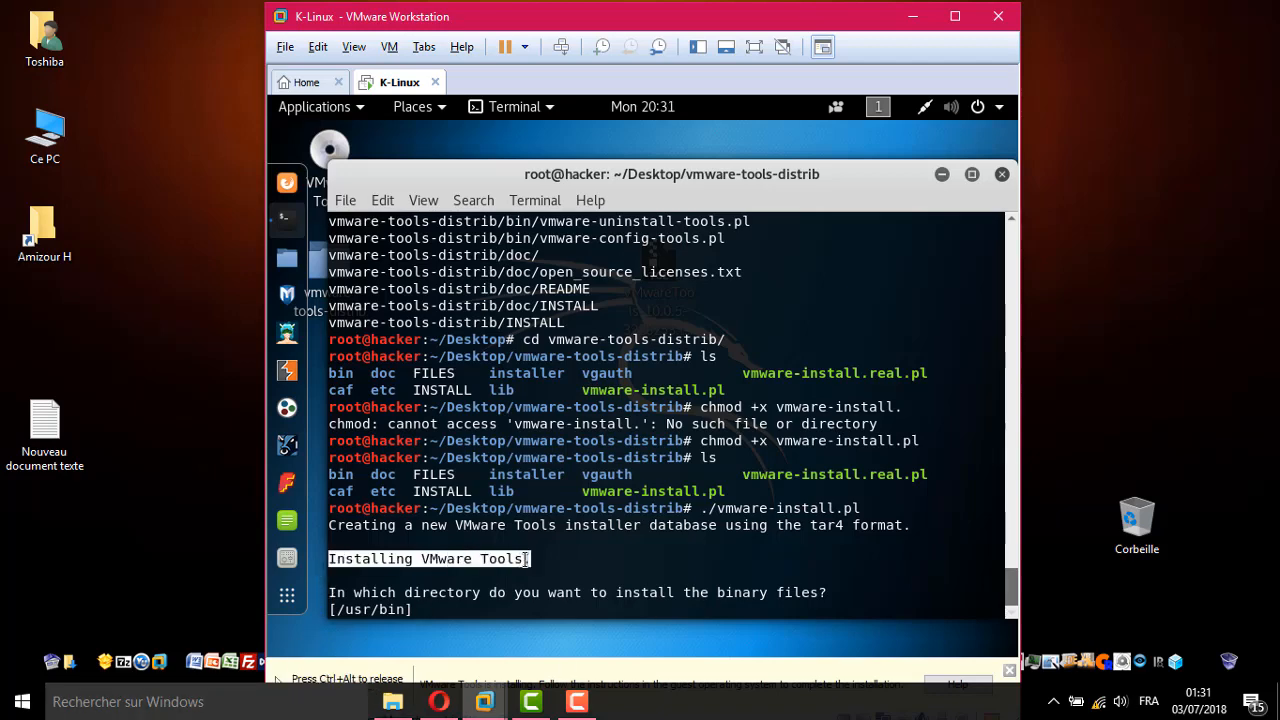
Accept default paths /usr/bin, /etc, /etc/init.d, /usr/sbin and /usr/lib/vmware-tools, creating it
key(Return)
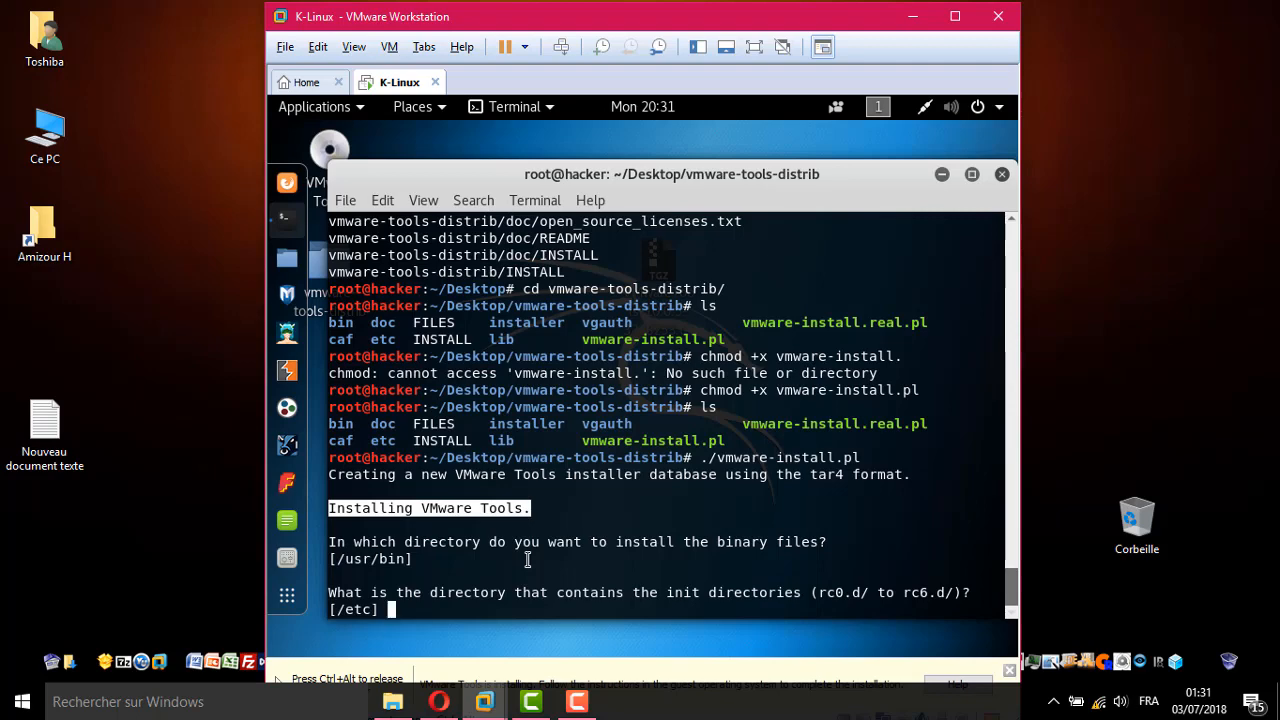
key(Return)
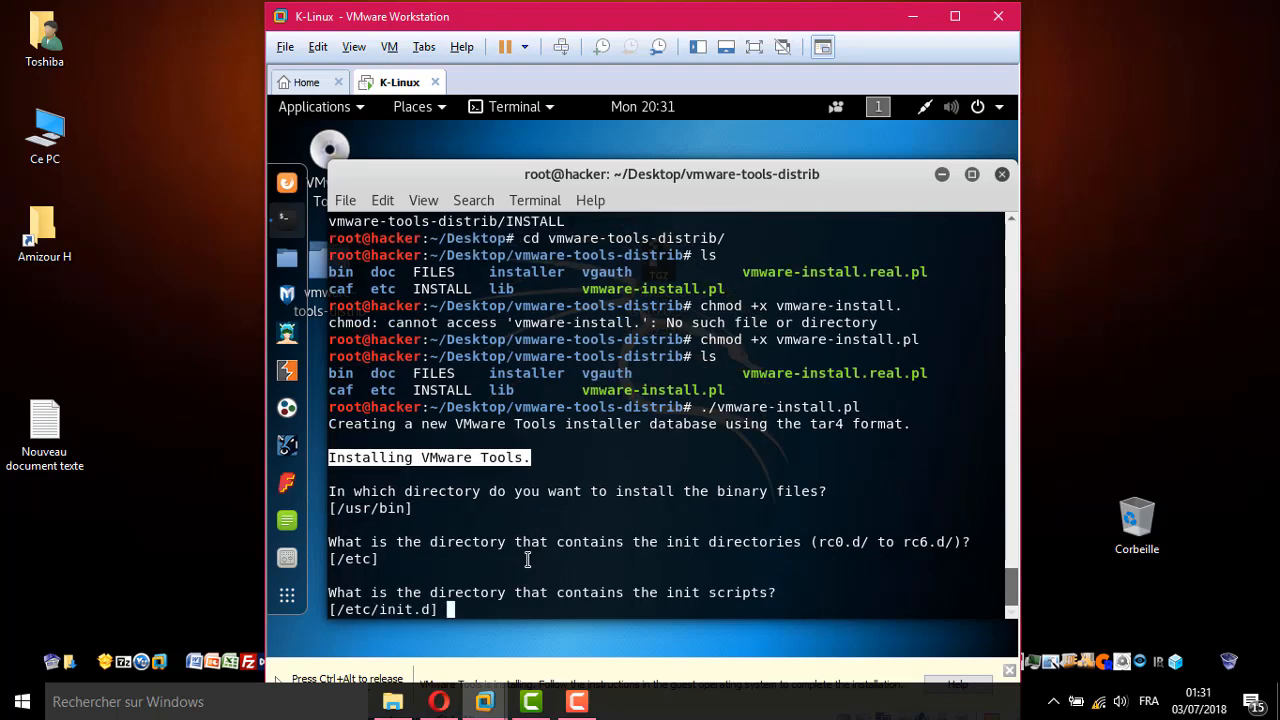
key(Return)
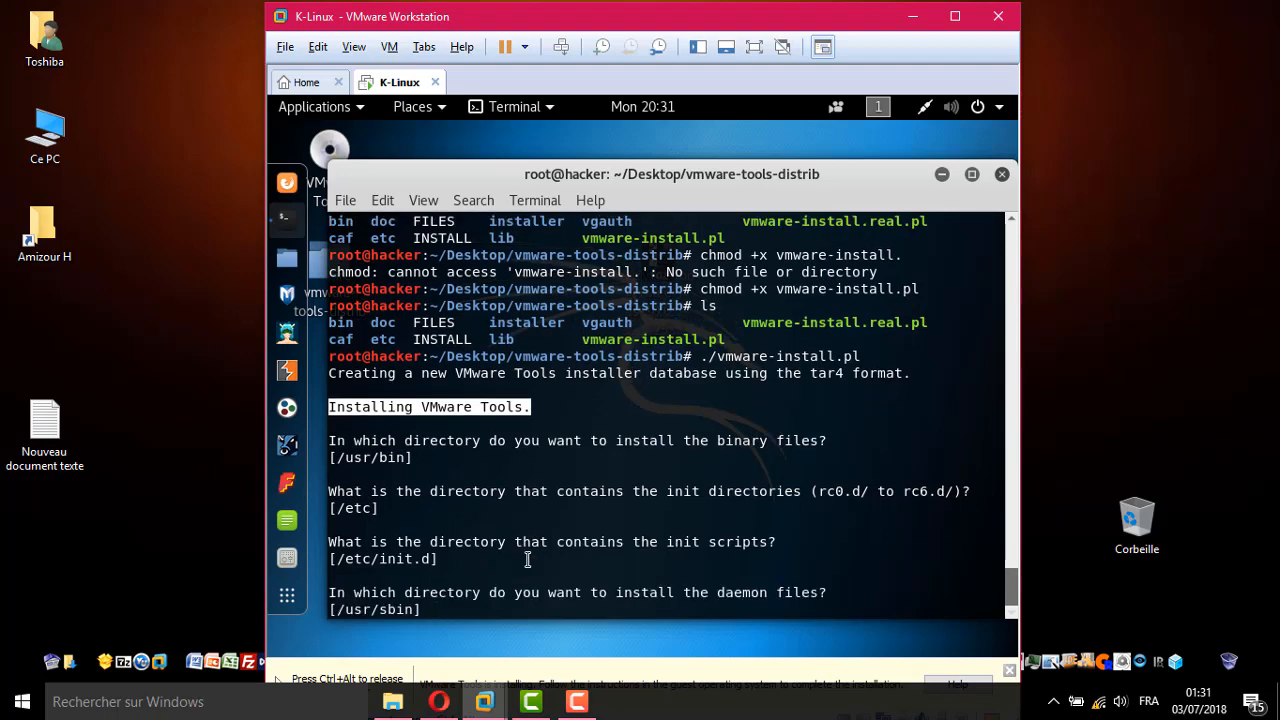
key(Return)
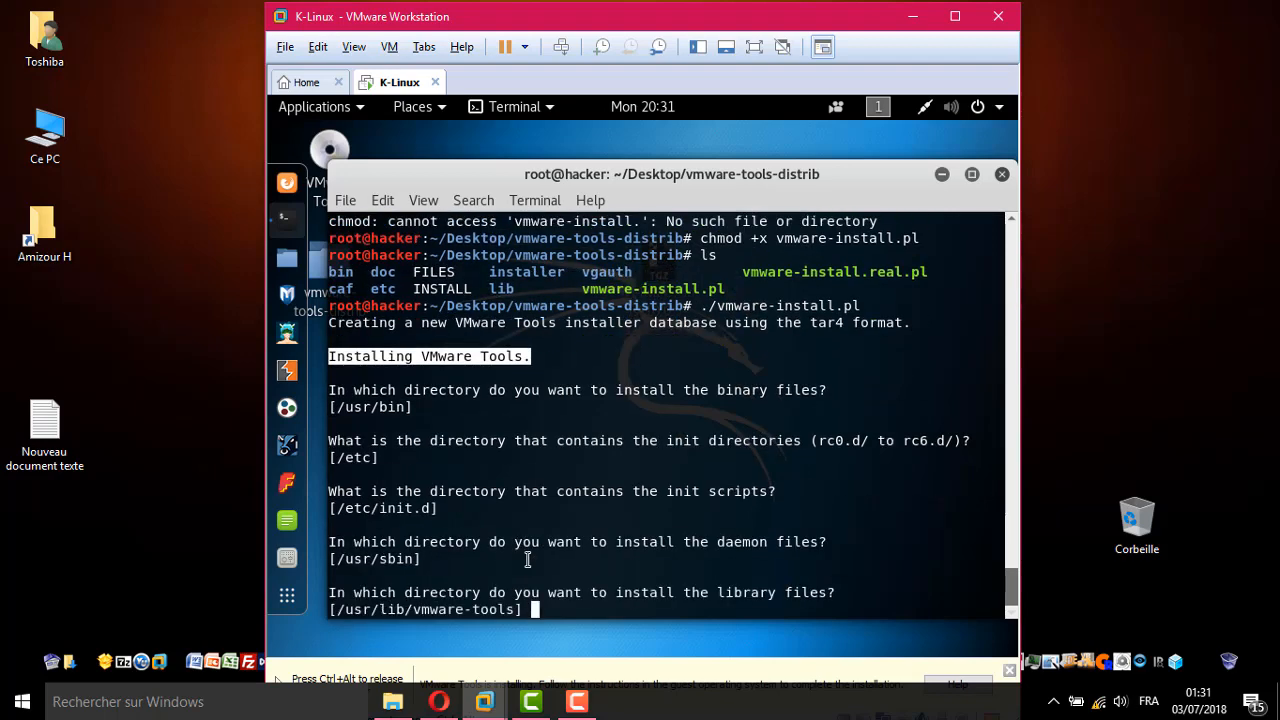
key(Return)
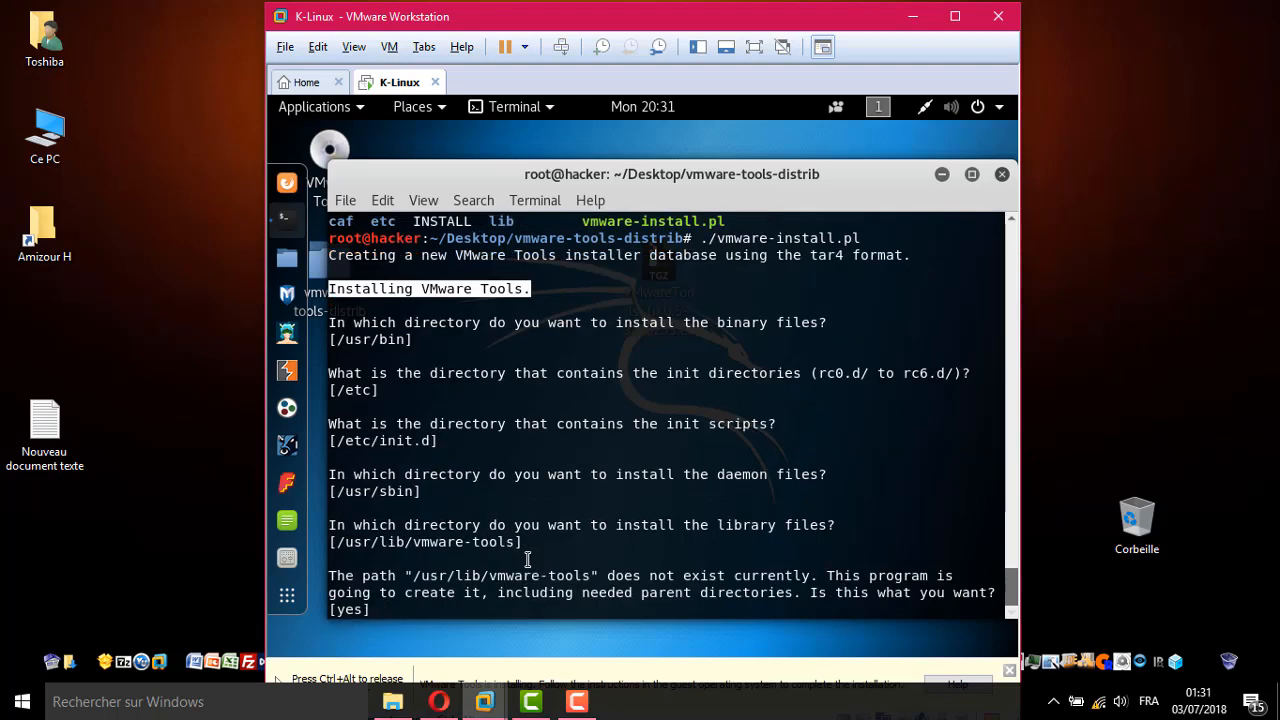
key(Return)
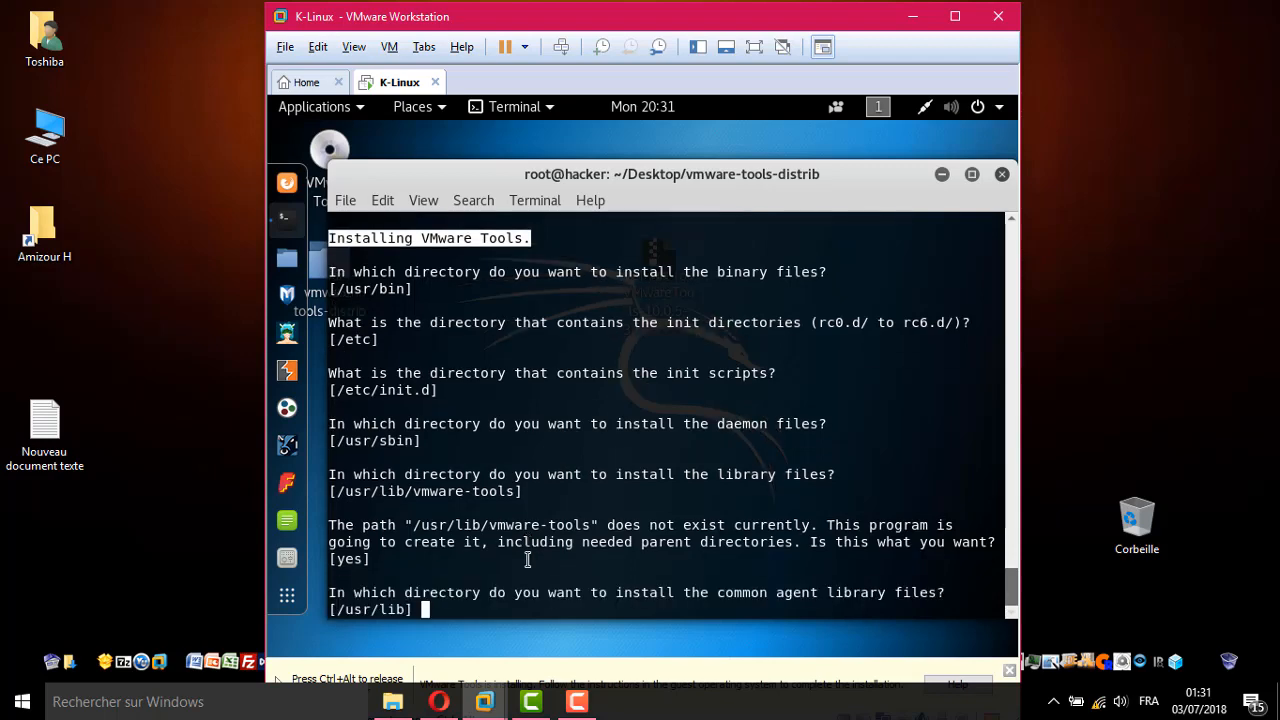
Accept /usr/lib, /var/lib and the default documentation directory, confirming its creation
key(Return)
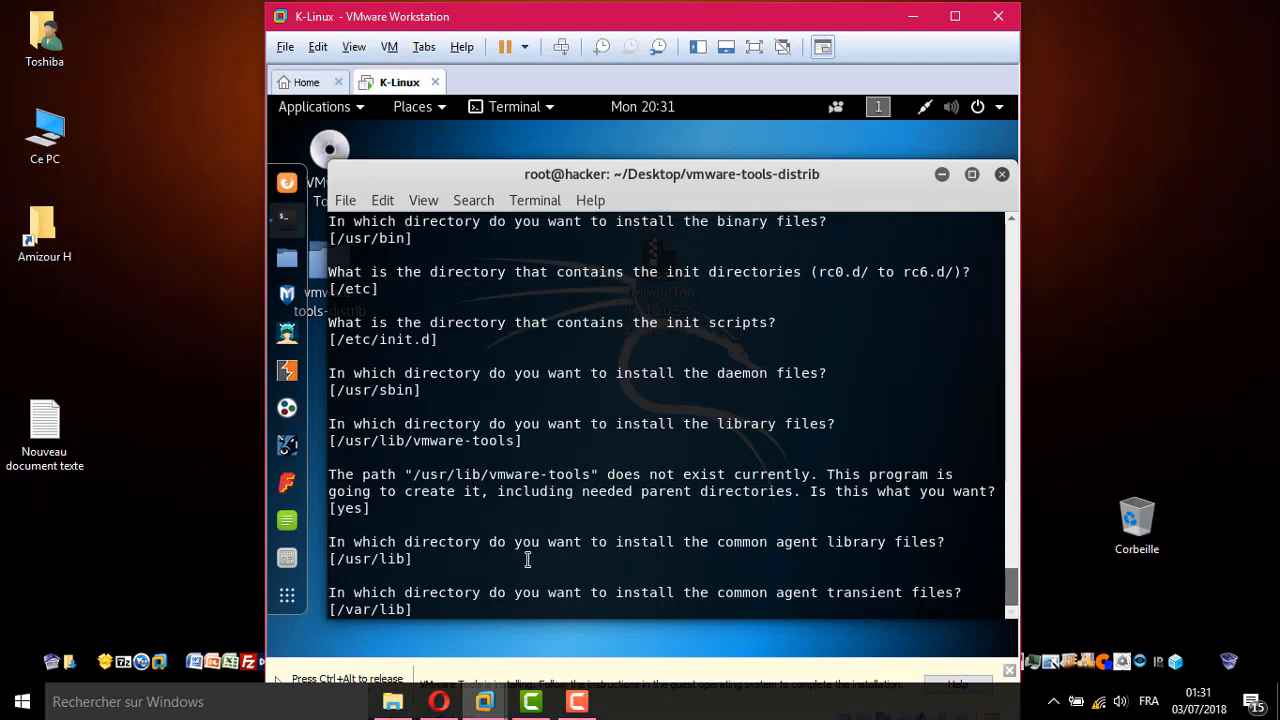
key(Return)
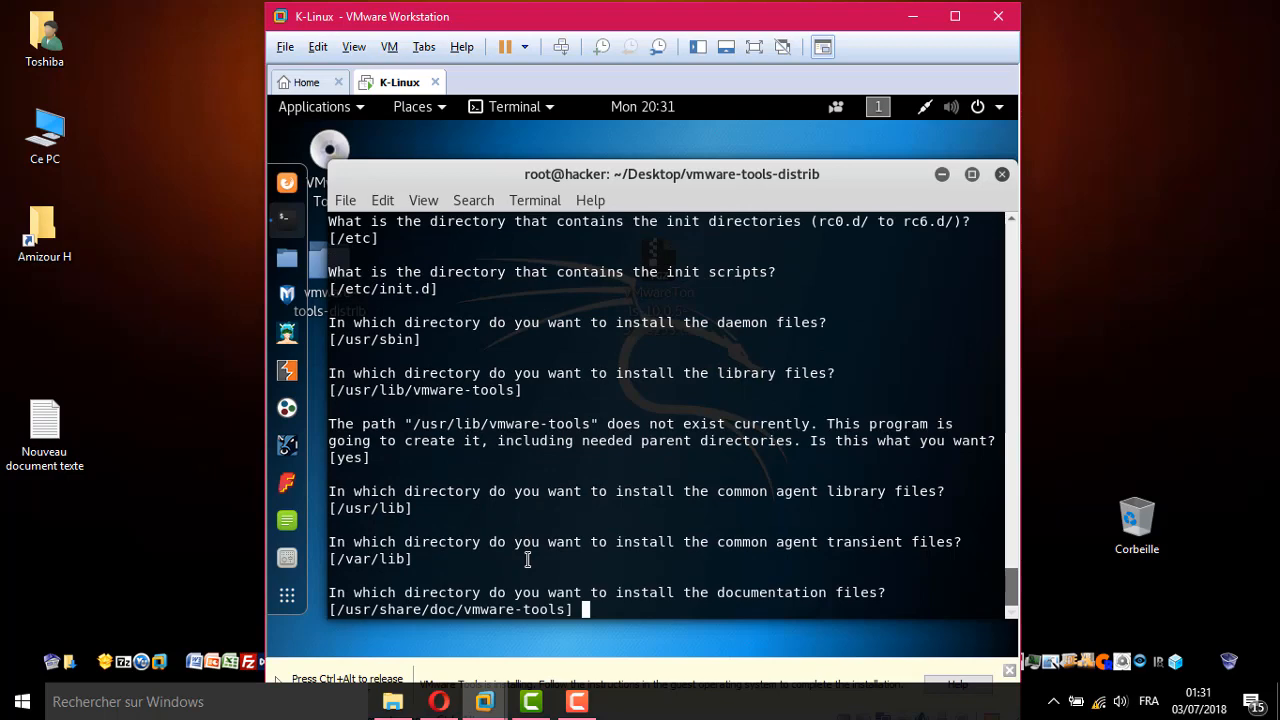
key(Return)
key(Return)
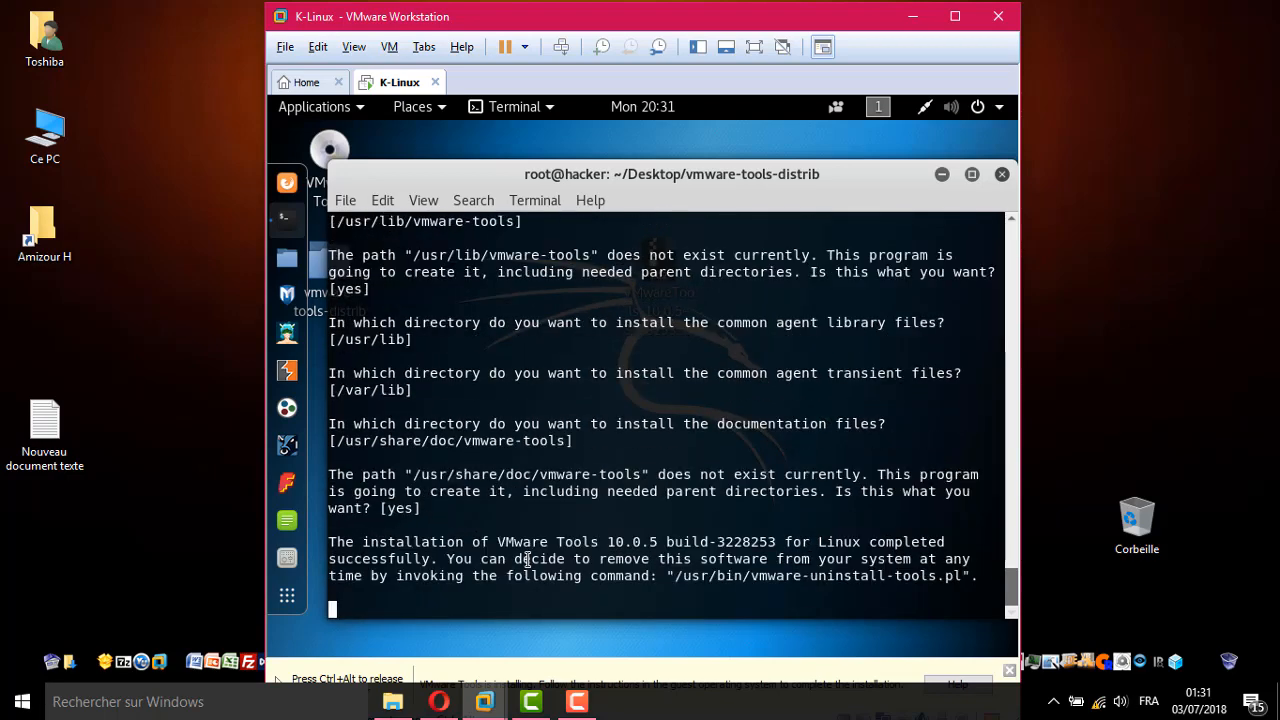
key(Return)
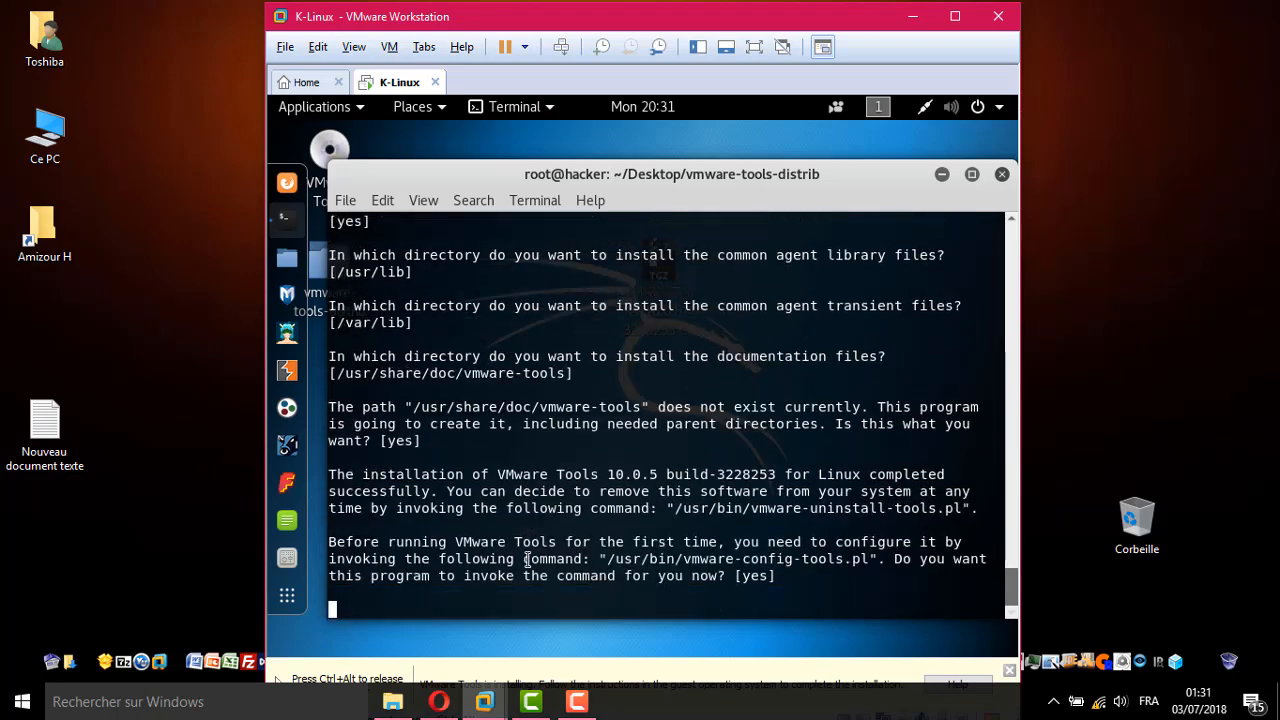
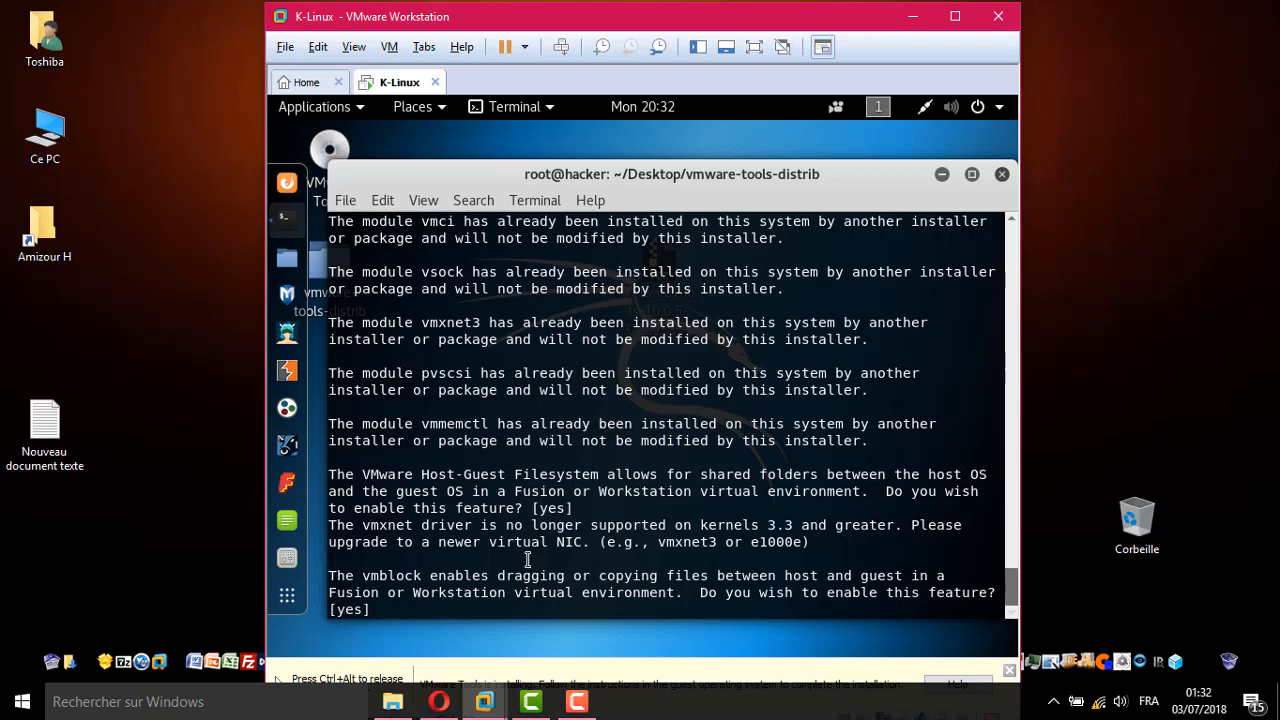
Accept the default yes for the vmblock drag-and-copy feature and let the VMware Tools installer finish
key(Return)
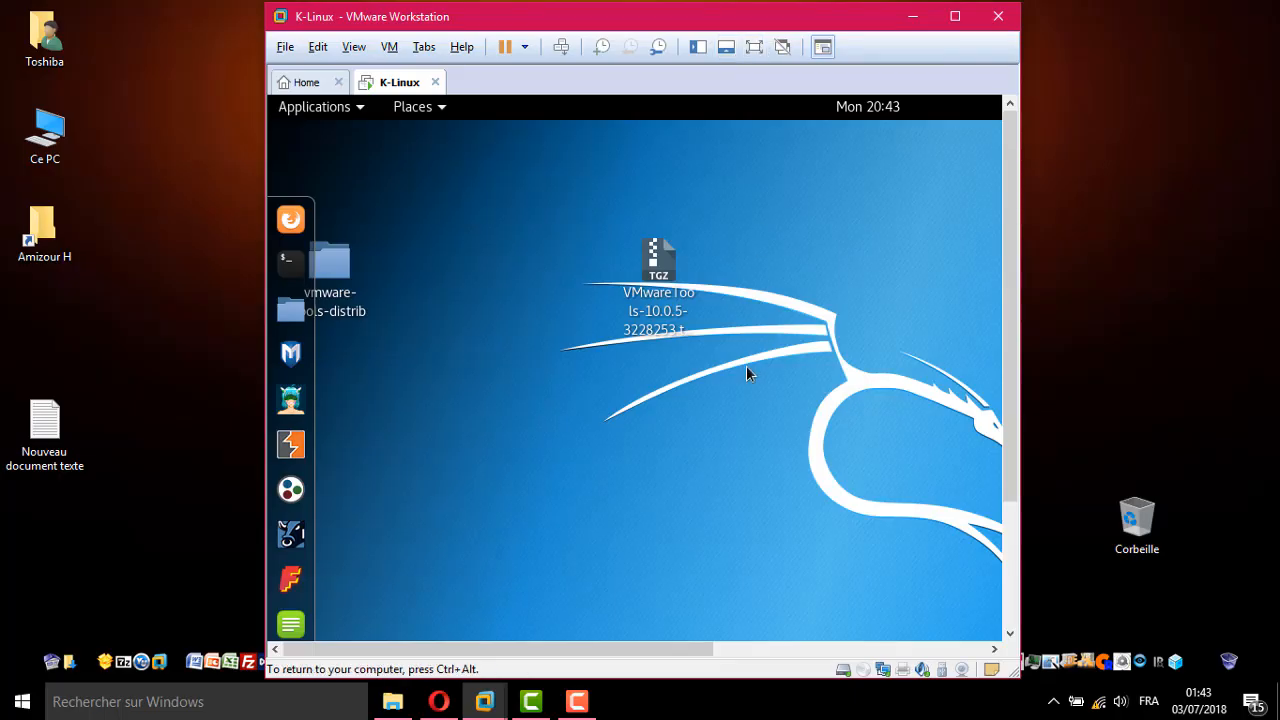
Show the Kali VM full screen, return to the windowed view, and nudge the window right
click(755, 48)
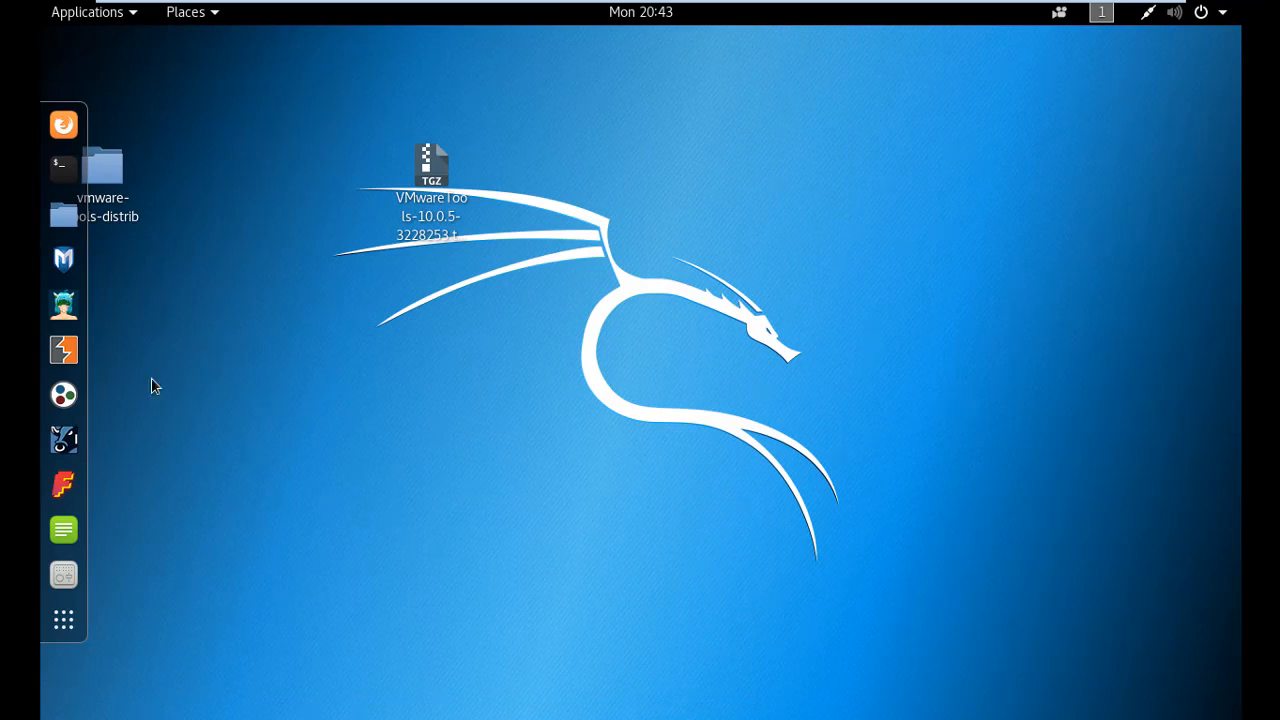
mouse_move(1009, 6)
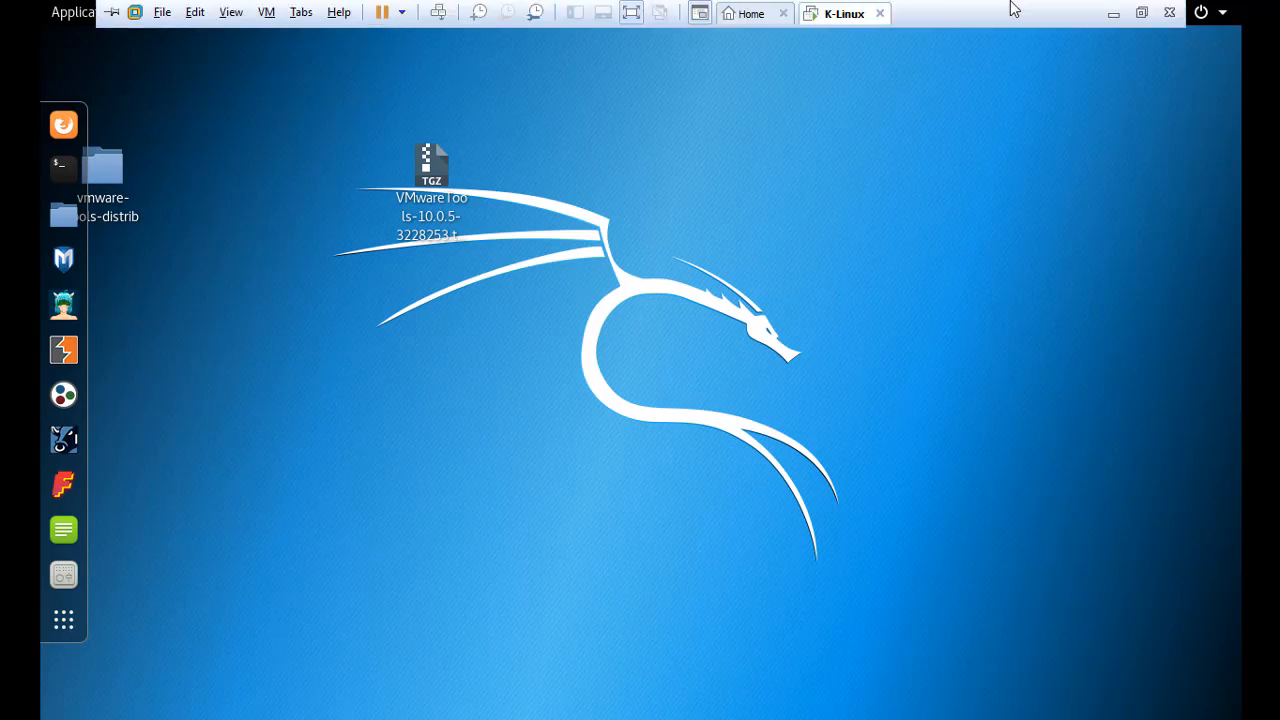
click(1141, 20)
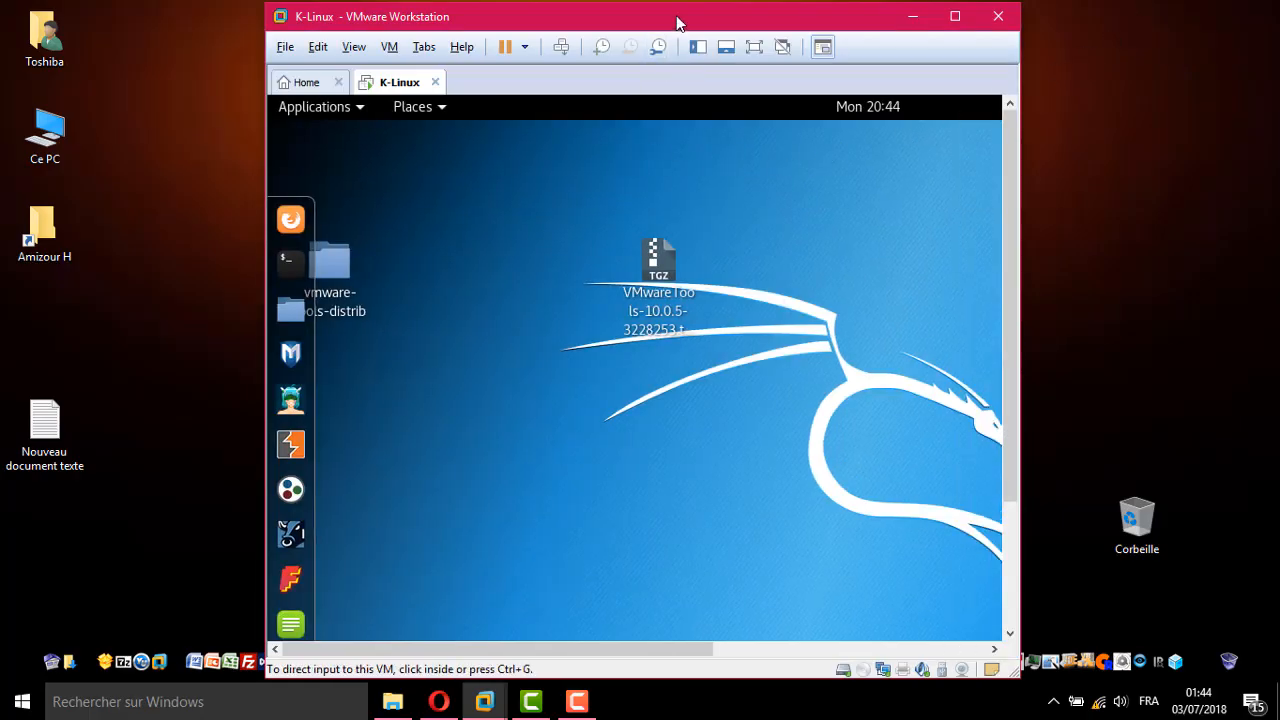
drag(677, 27, 709, 27)
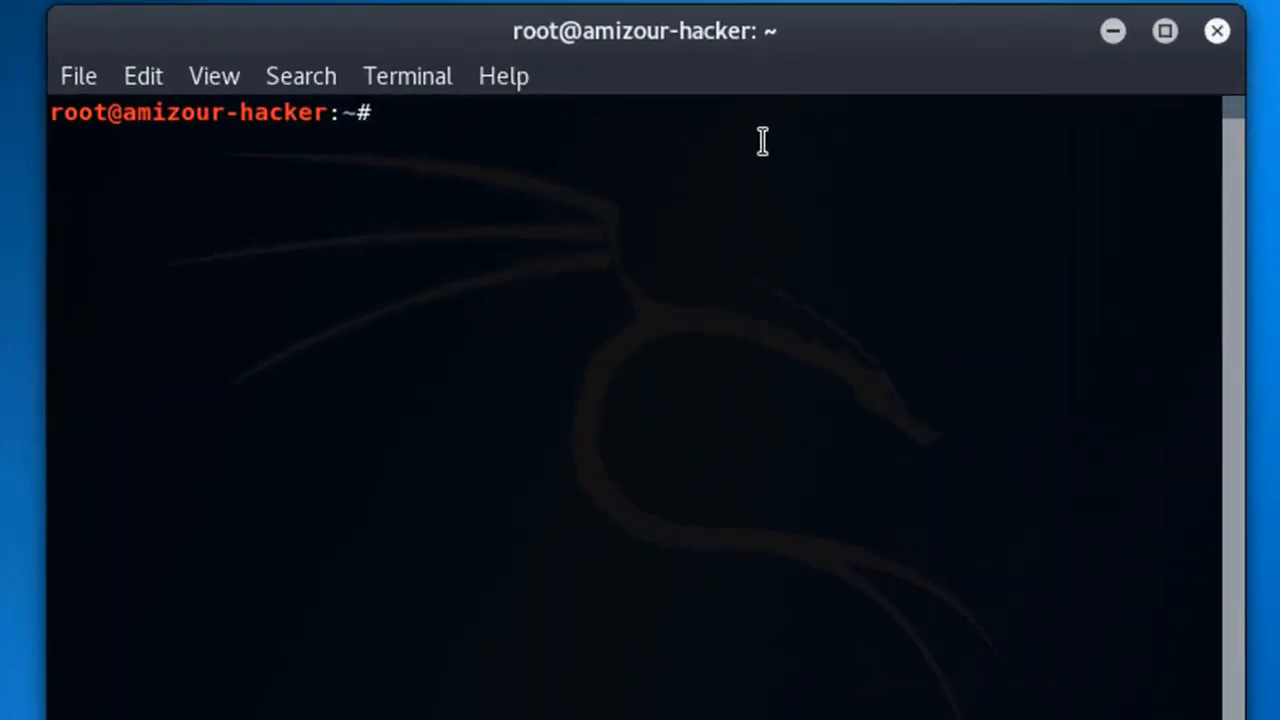
Change into /etc/apt and list its files
text(cd /etc)
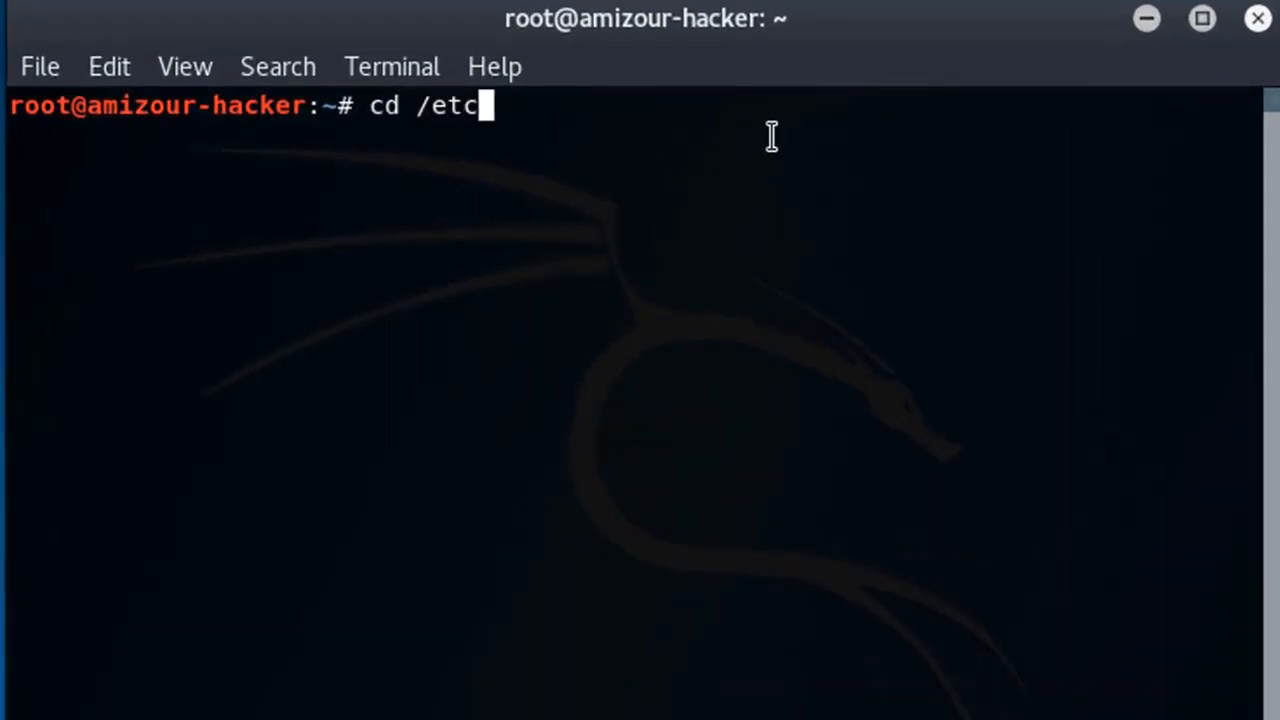
text(/apt)
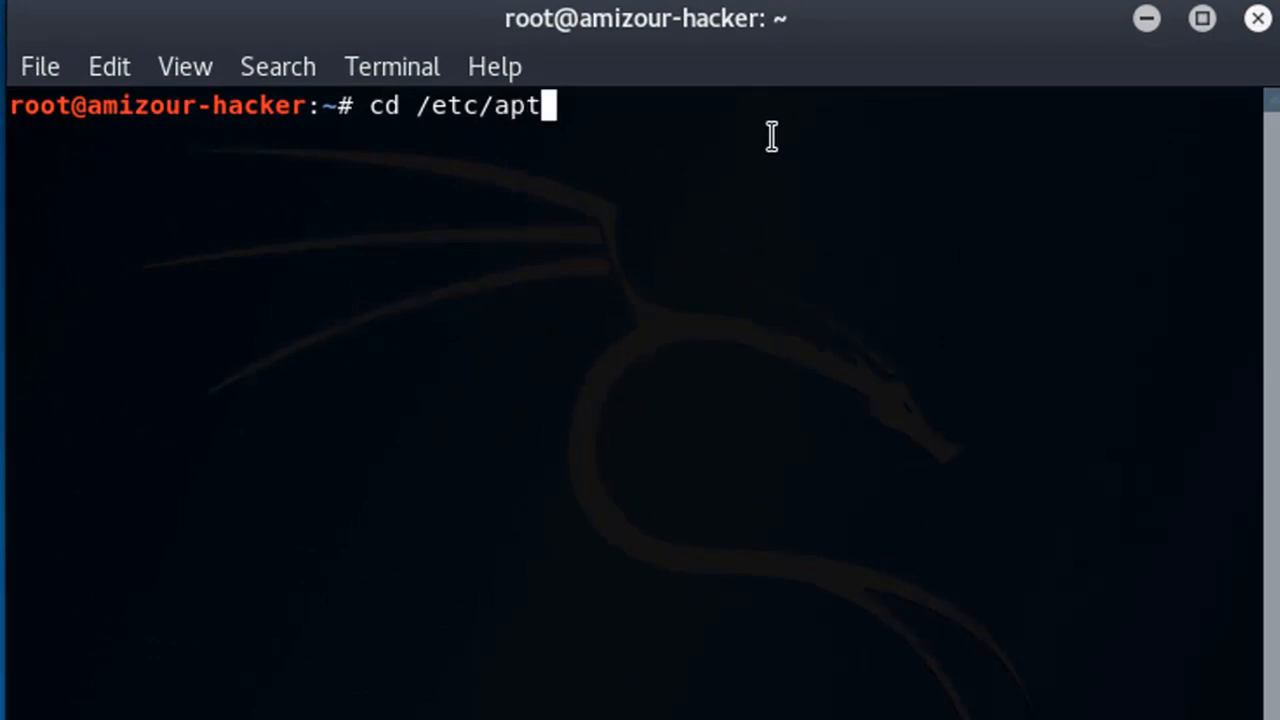
key(Return)
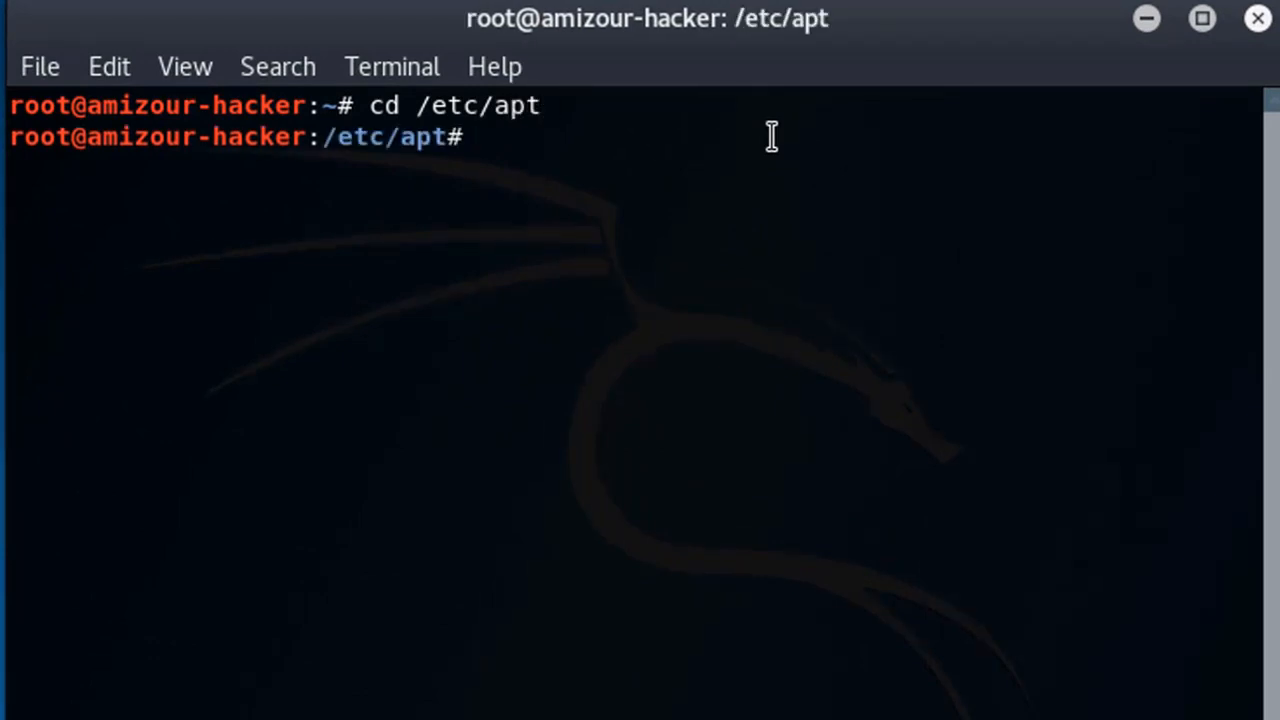
text(ls)
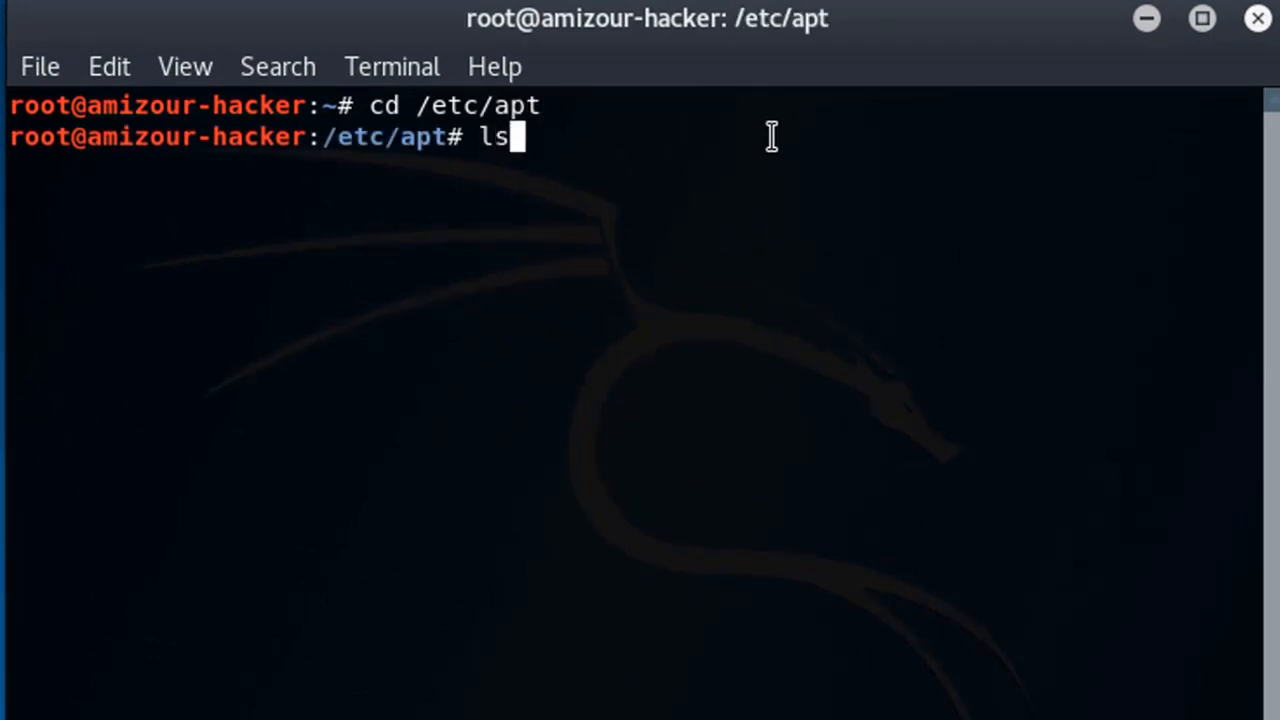
key(Return)
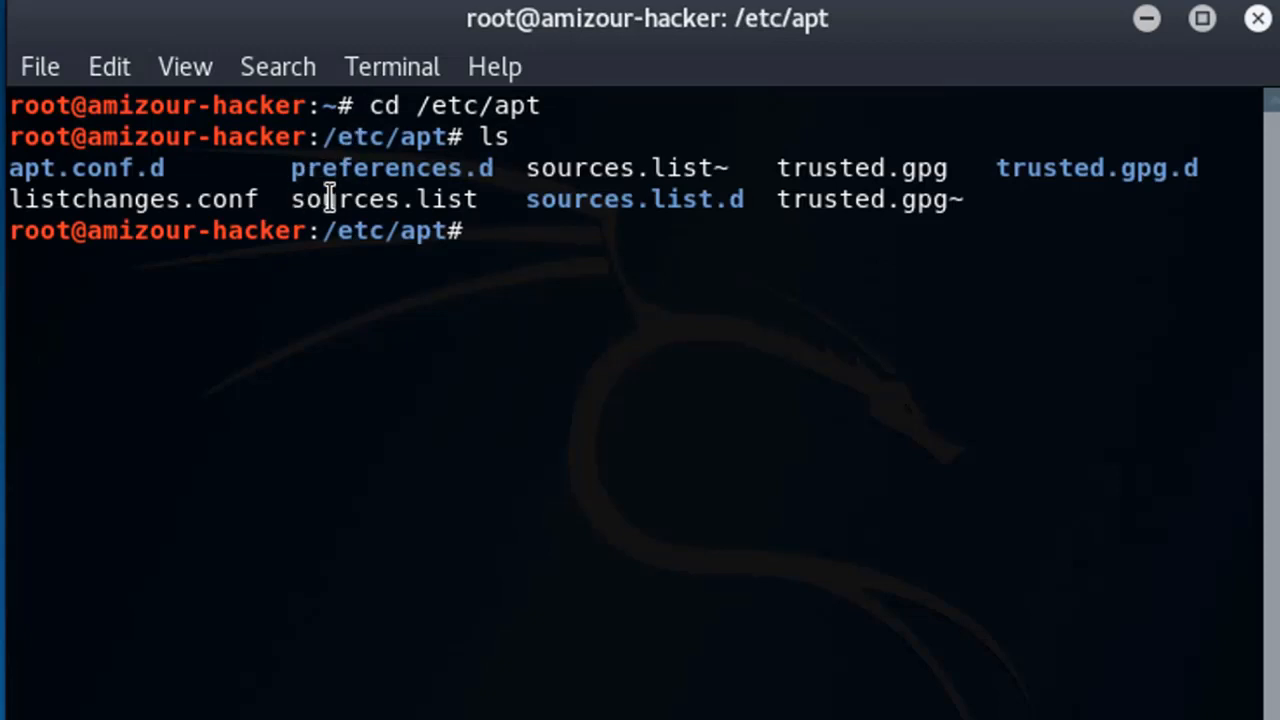
Open sources.list in Leafpad with leafpad sources.list
drag(292, 199, 486, 200)
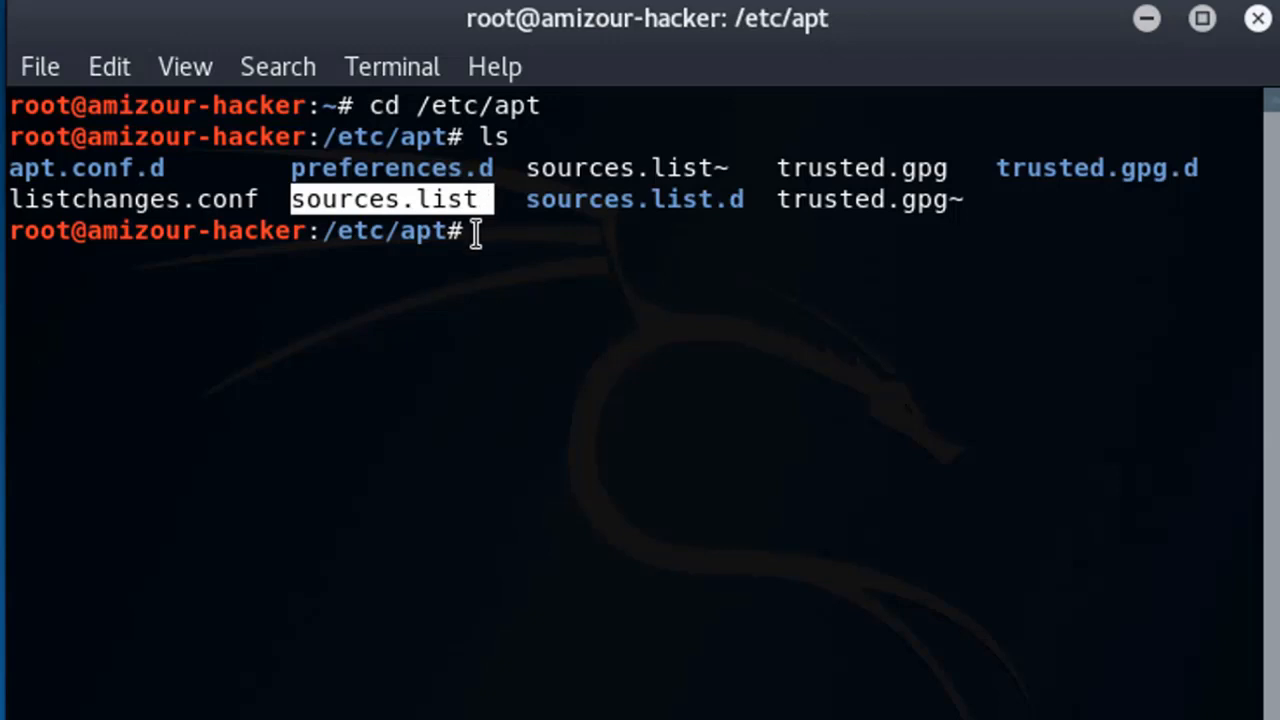
click(474, 229)
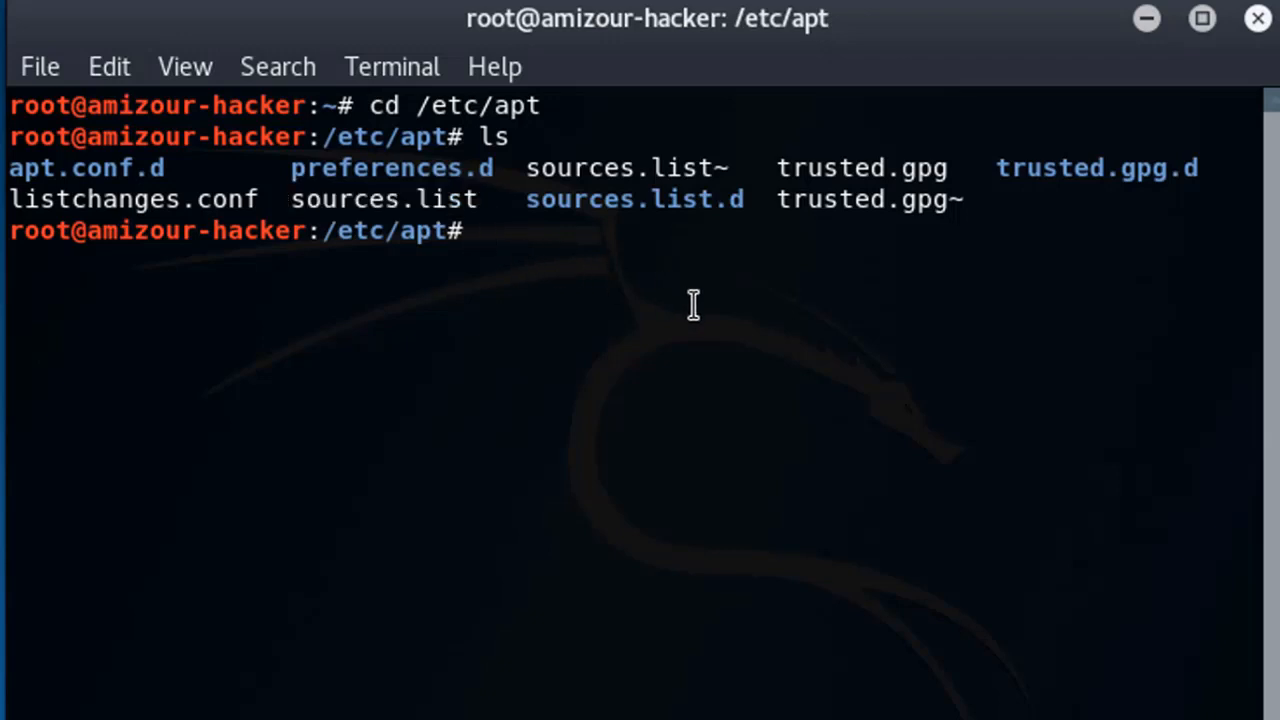
text(leafpad s)
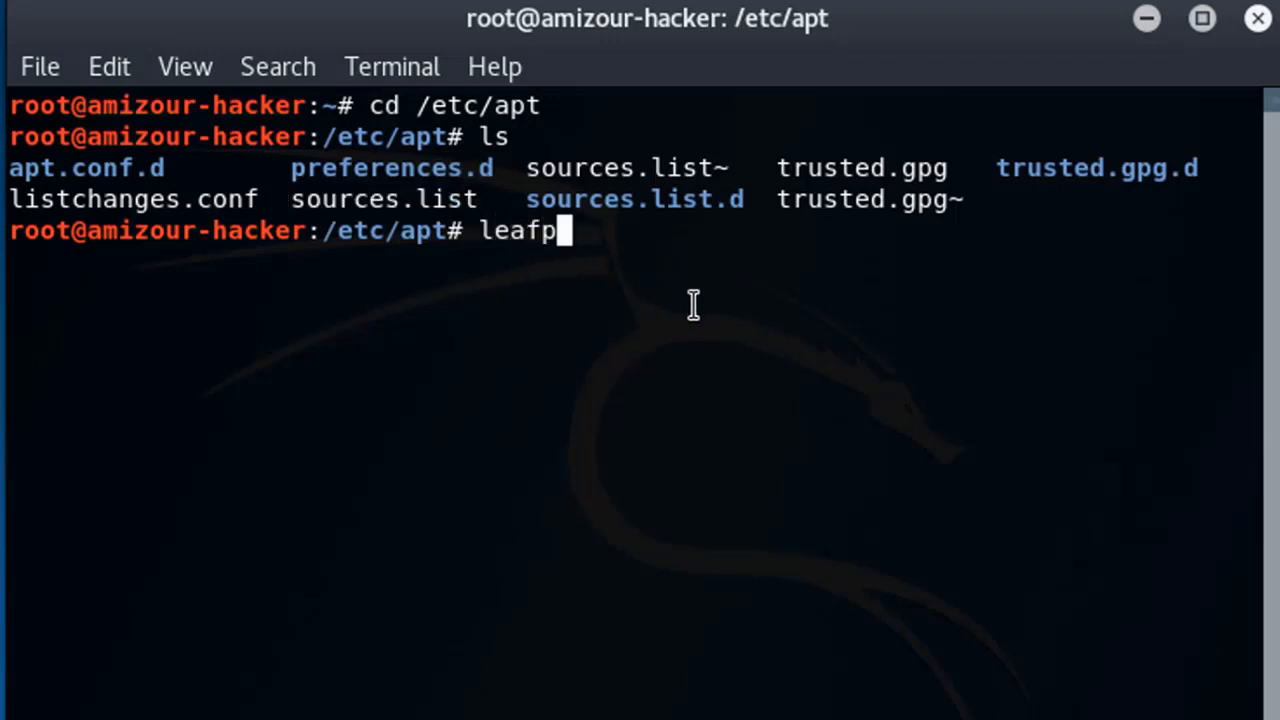
text(ources.list)
key(Return)
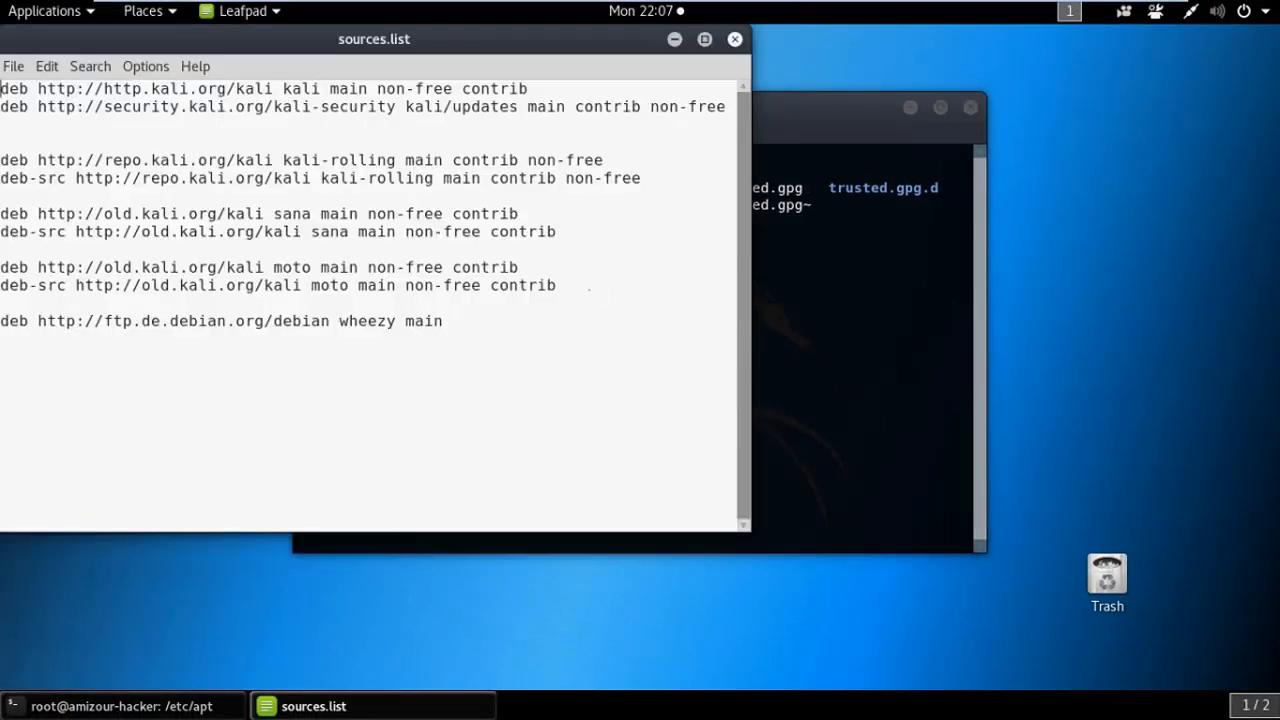
Review sources.list by selecting the full text, the moto repository lines, then the Kali lines
drag(429, 46, 843, 138)
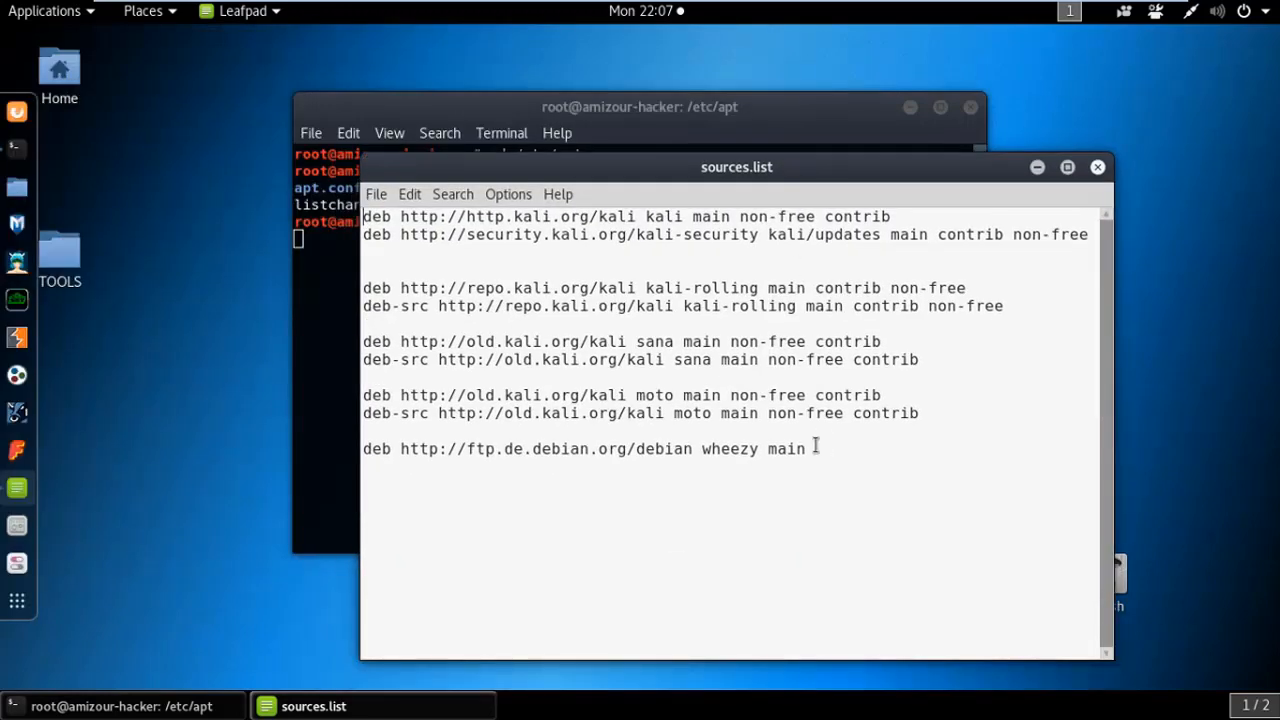
drag(816, 446, 368, 222)
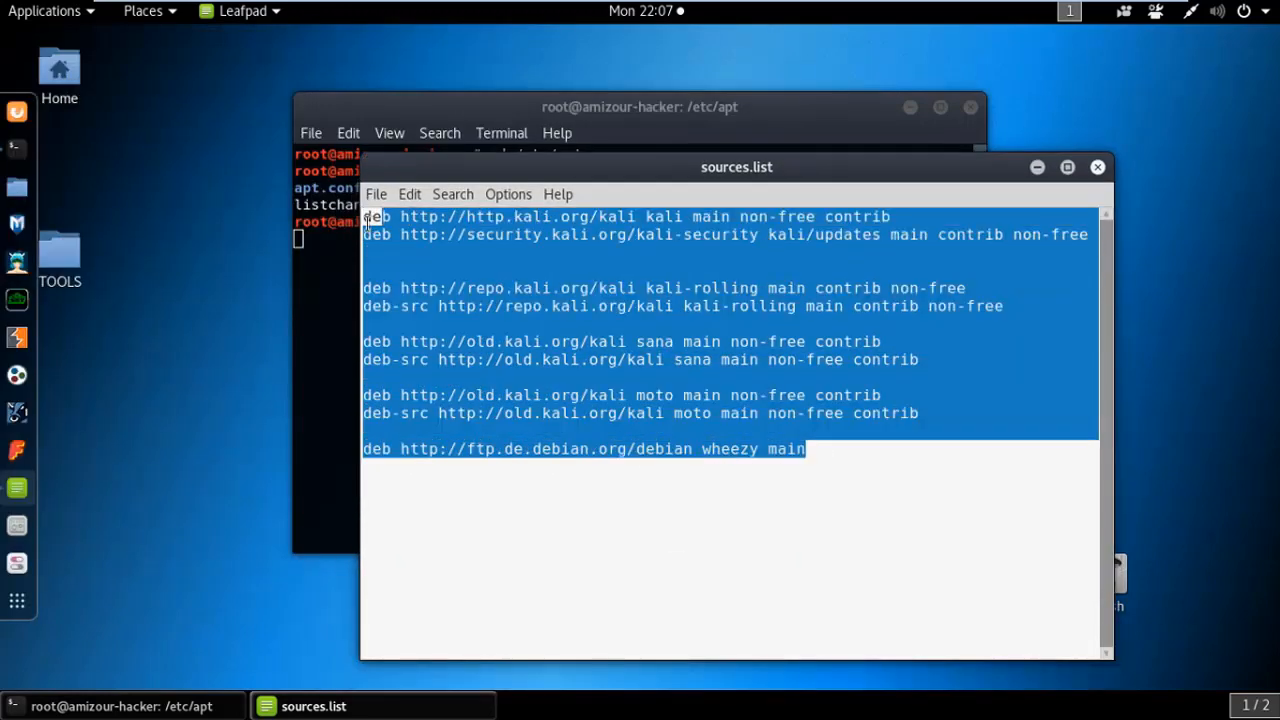
click(736, 432)
click(916, 413)
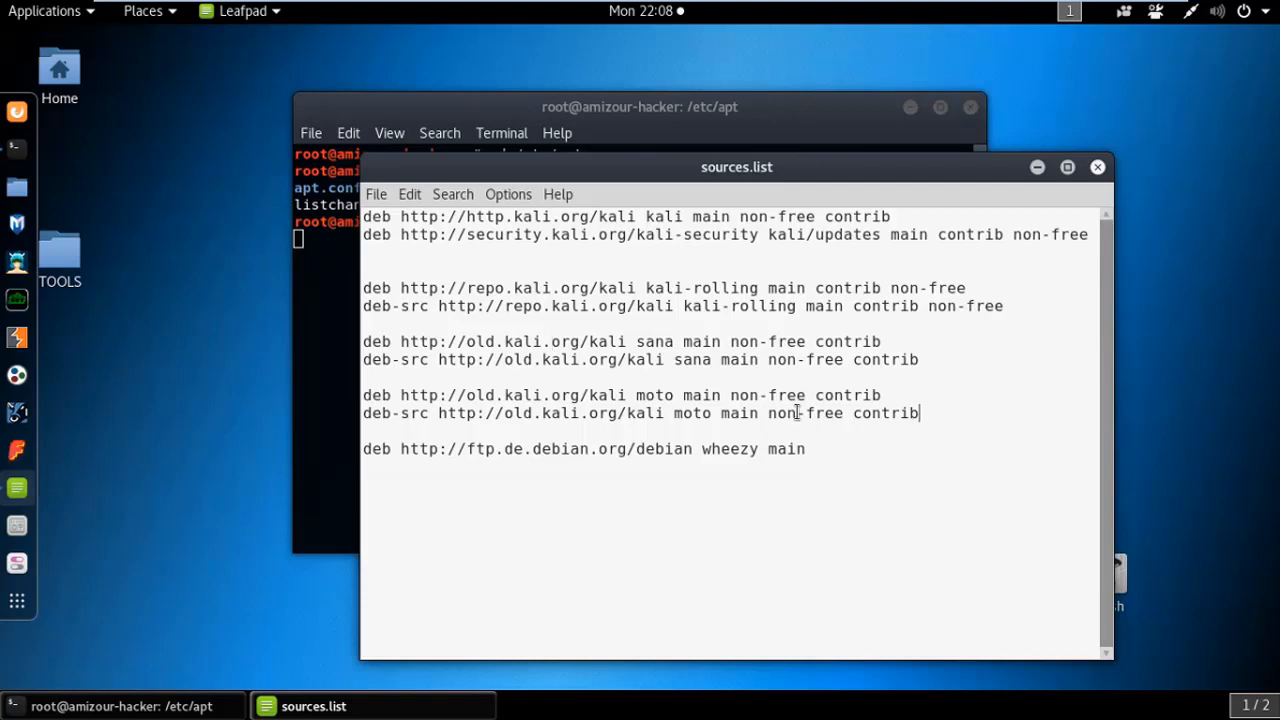
drag(919, 413, 357, 222)
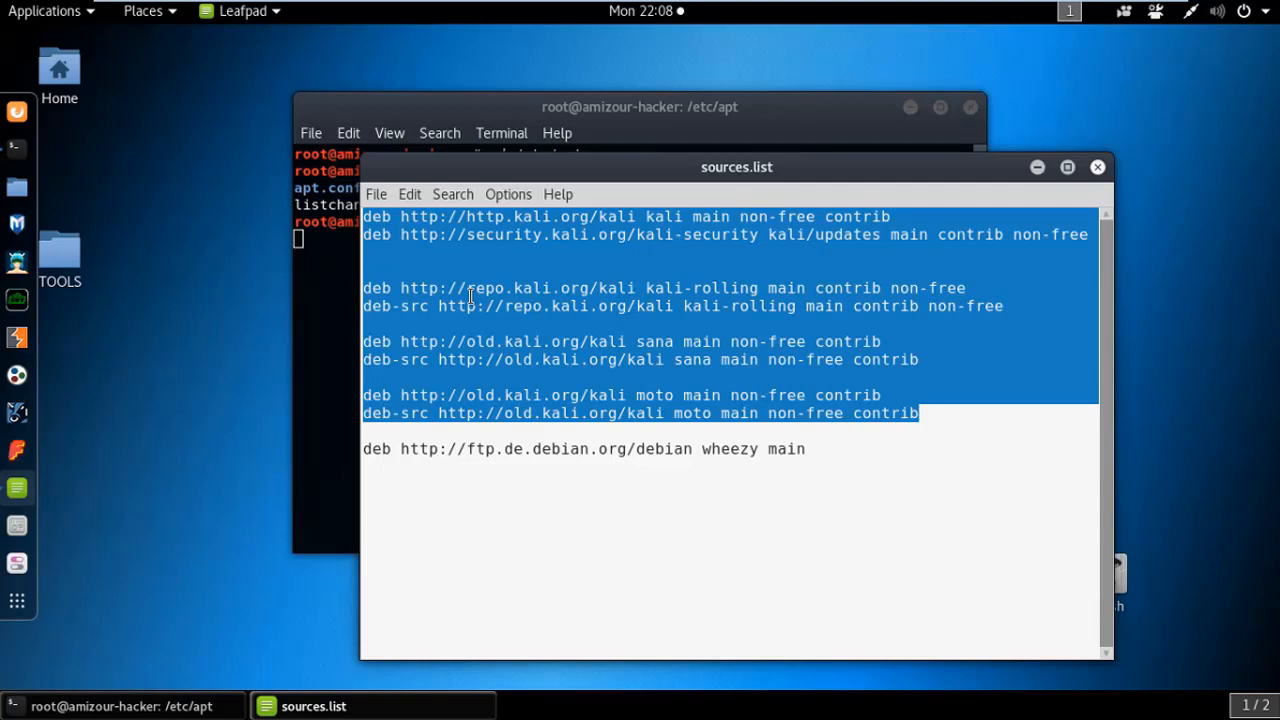
drag(470, 296, 543, 341)
click(543, 341)
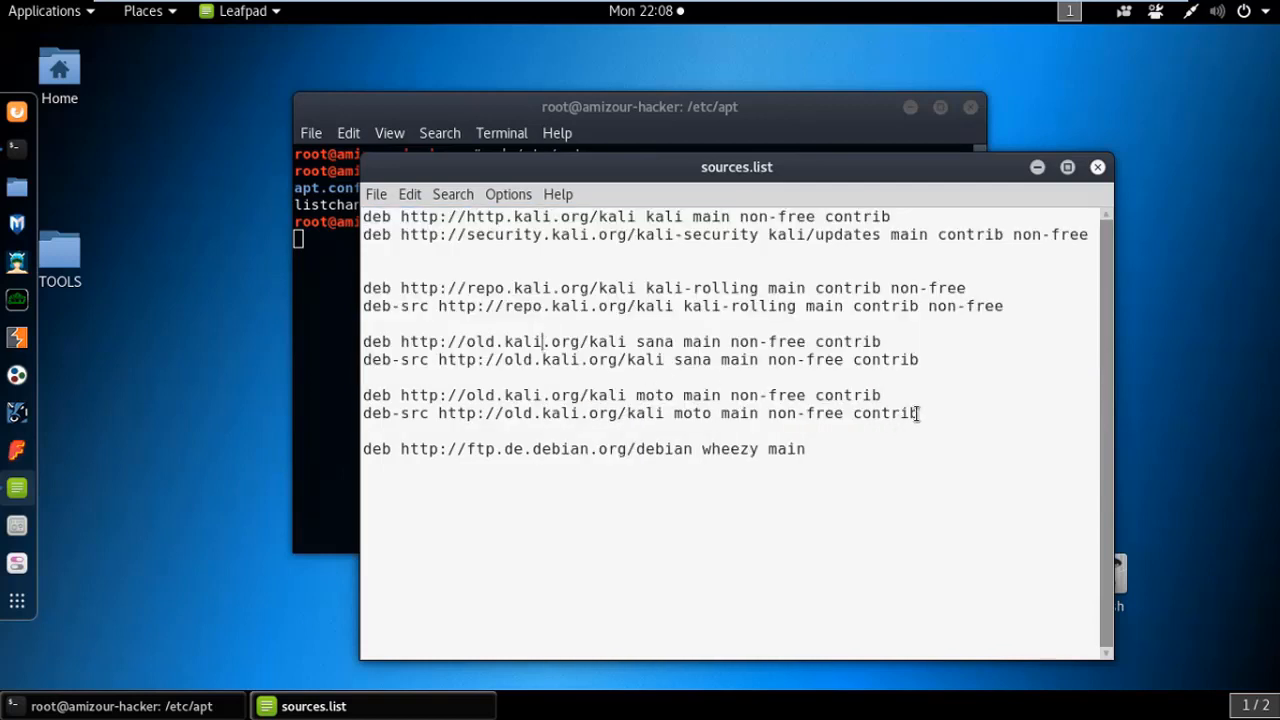
drag(919, 413, 360, 192)
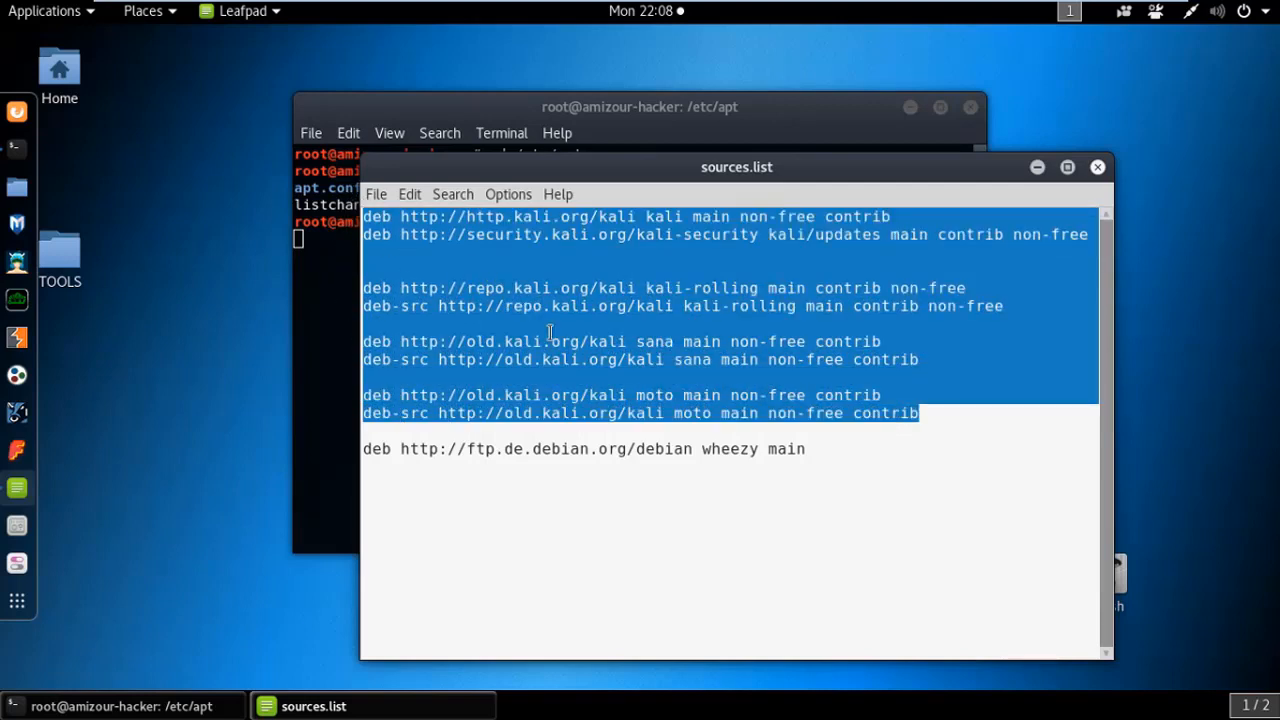
click(787, 413)
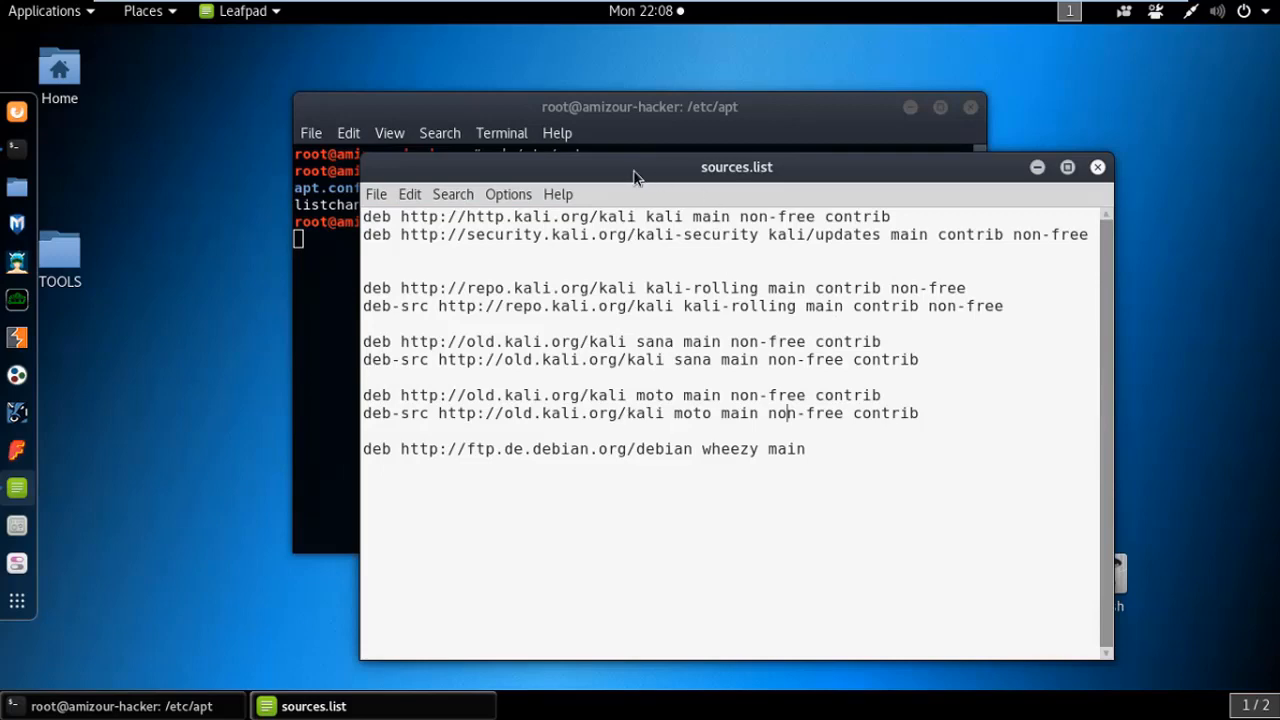
drag(634, 177, 663, 217)
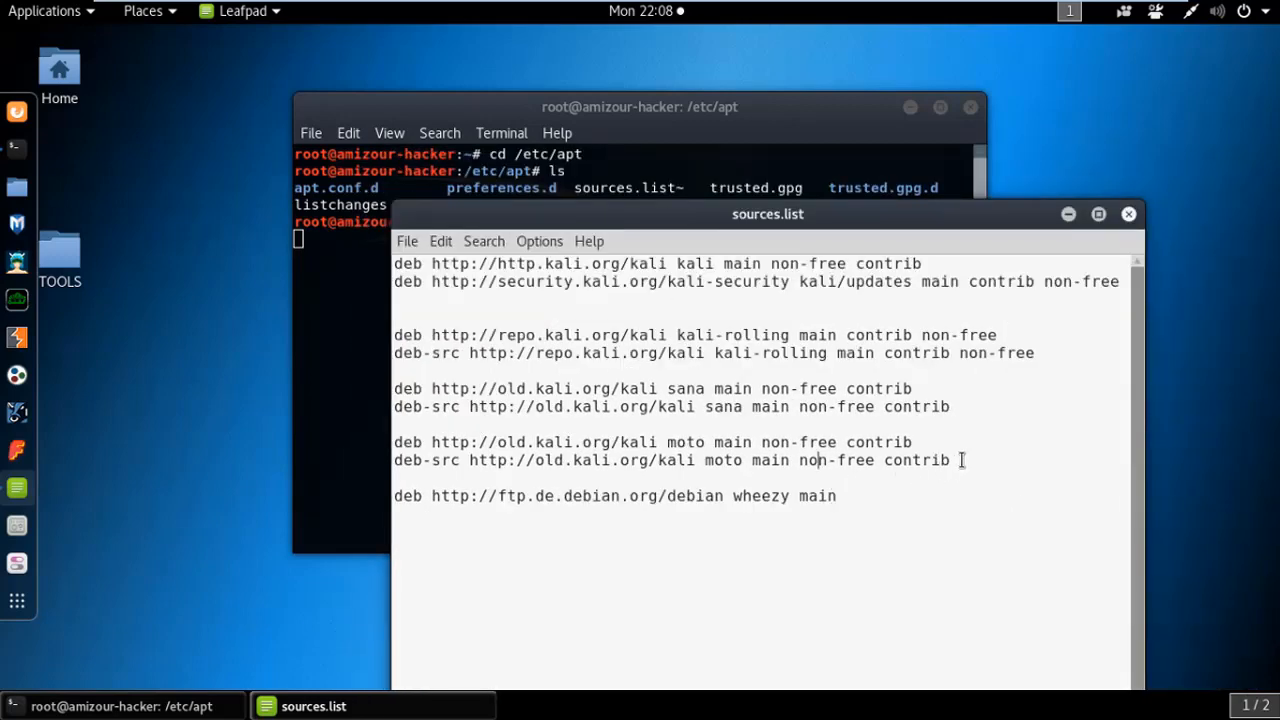
drag(962, 460, 398, 244)
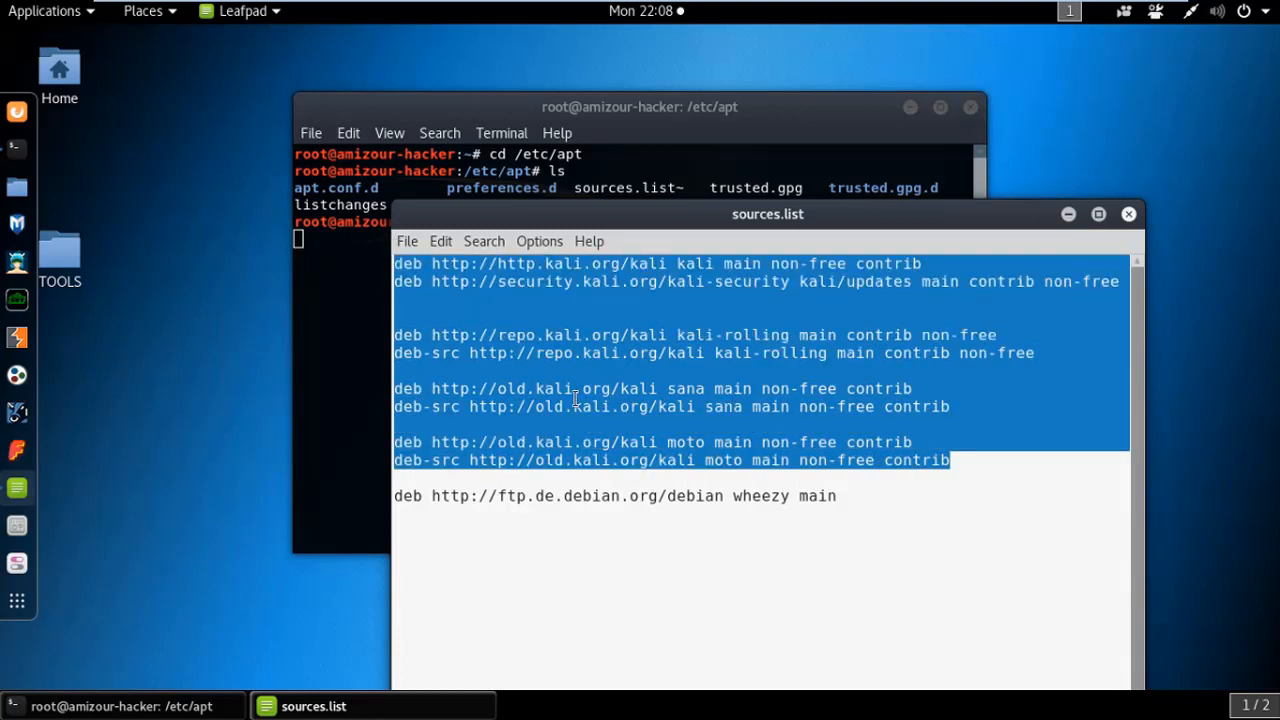
click(516, 338)
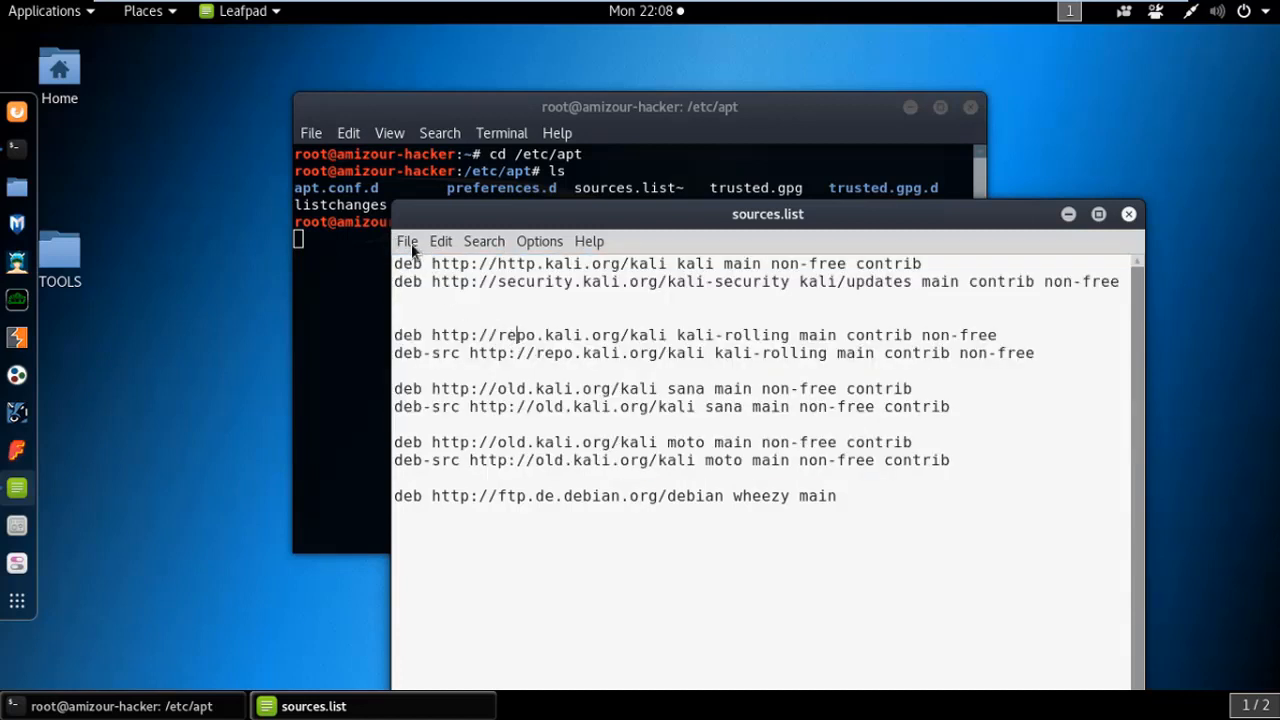
Close sources.list without saving and return to the terminal
click(408, 242)
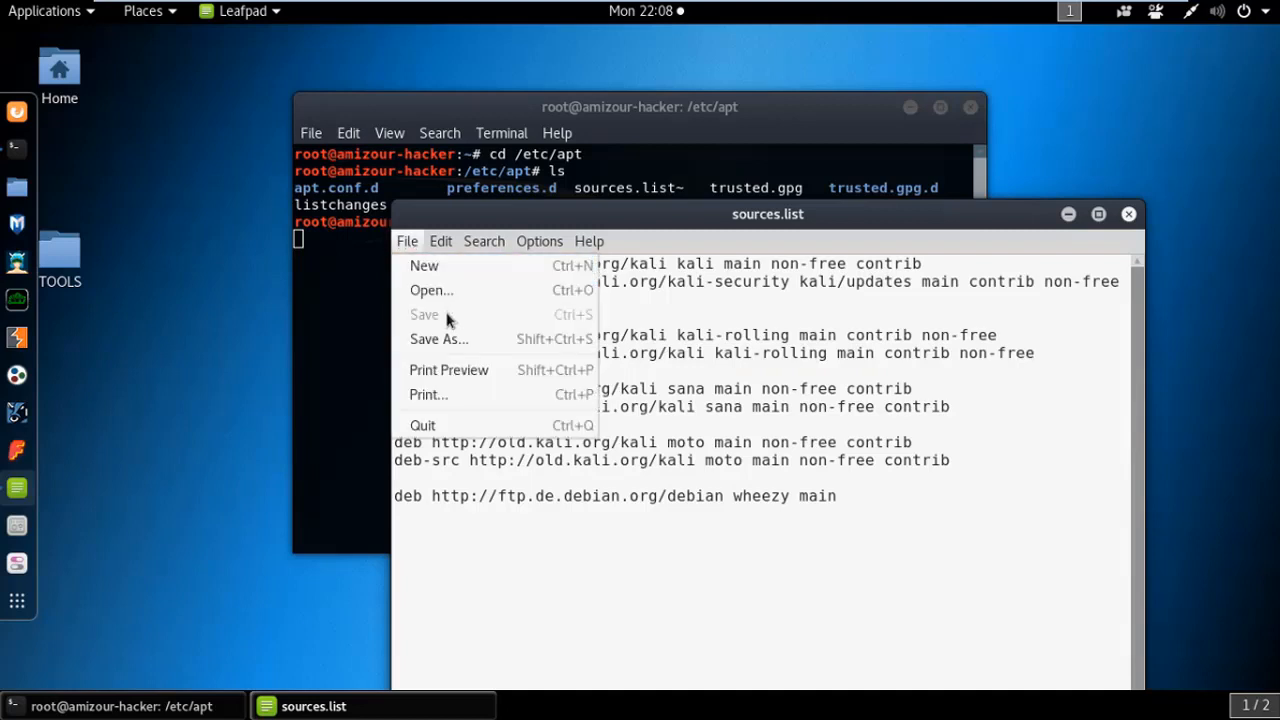
click(1128, 219)
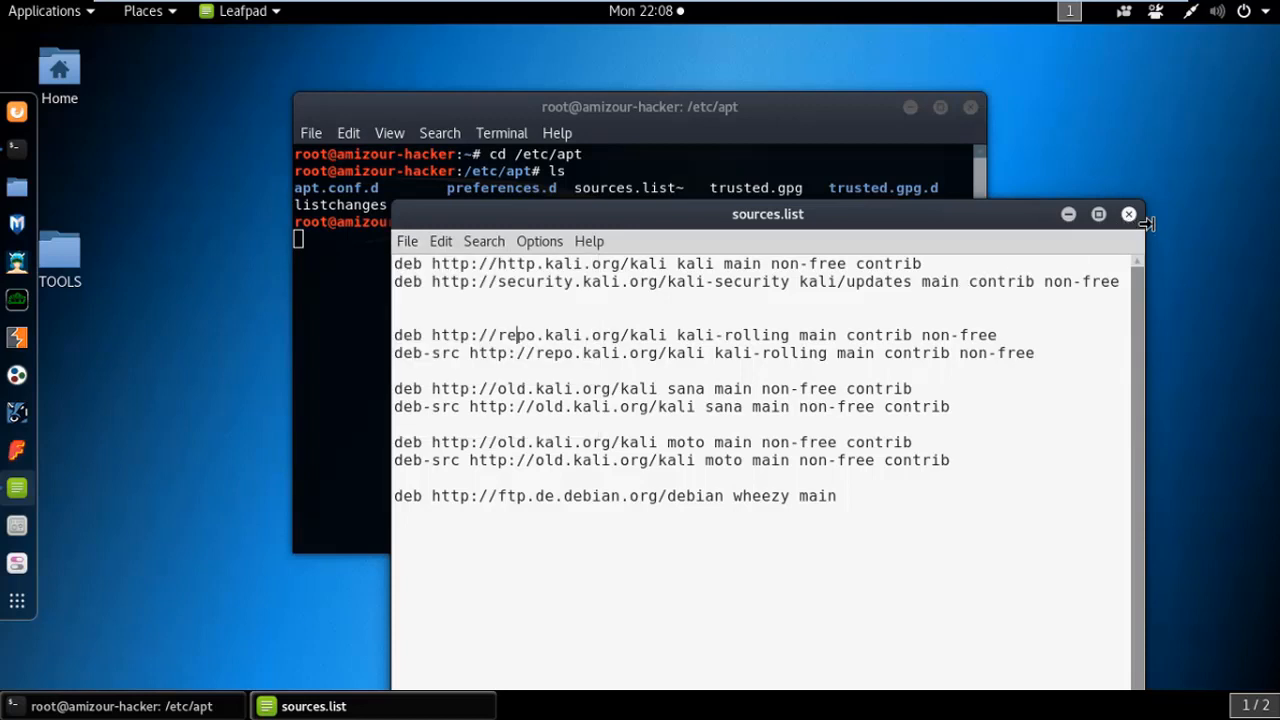
click(1129, 216)
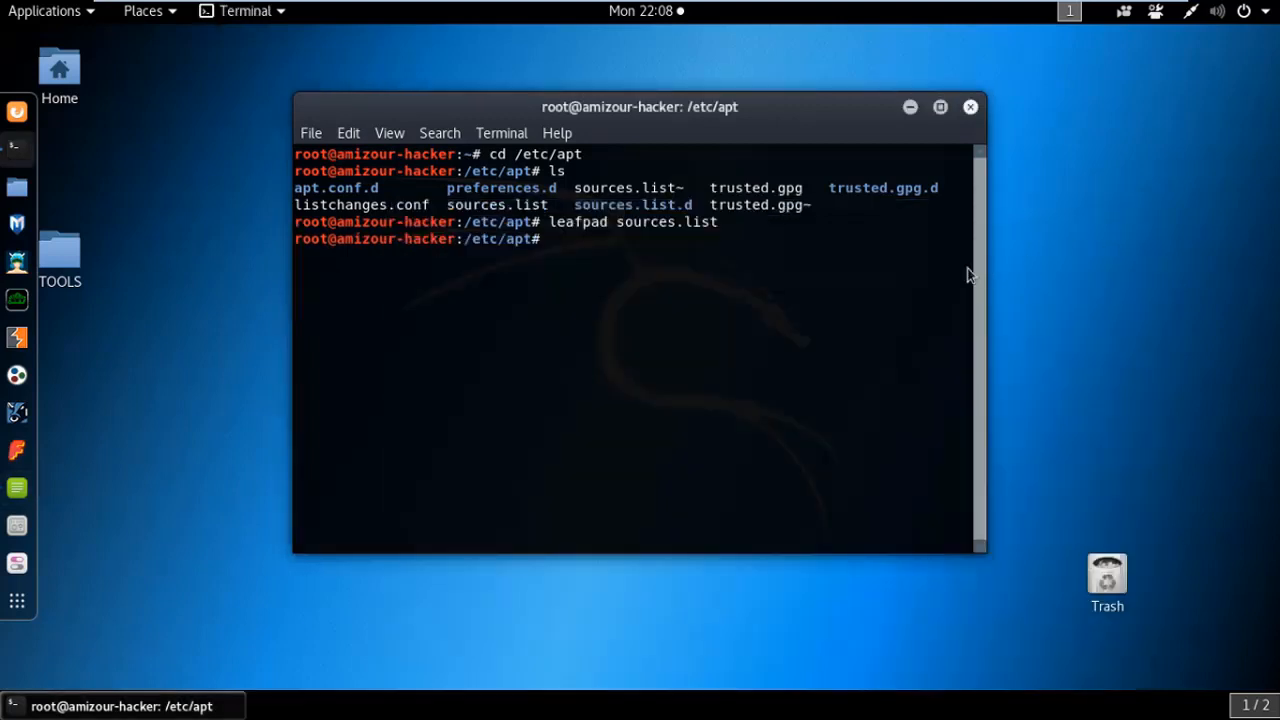
Browse the file system in Files to /etc/apt and select sources.list
drag(472, 222, 535, 224)
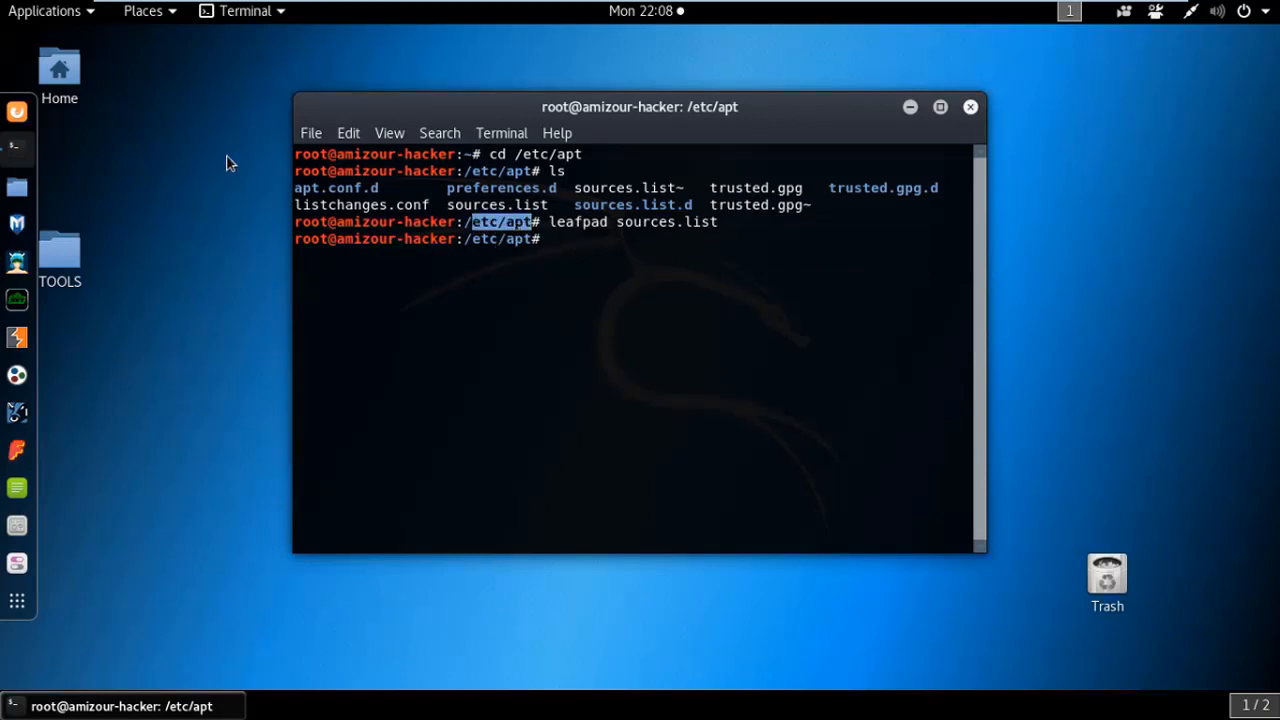
click(172, 14)
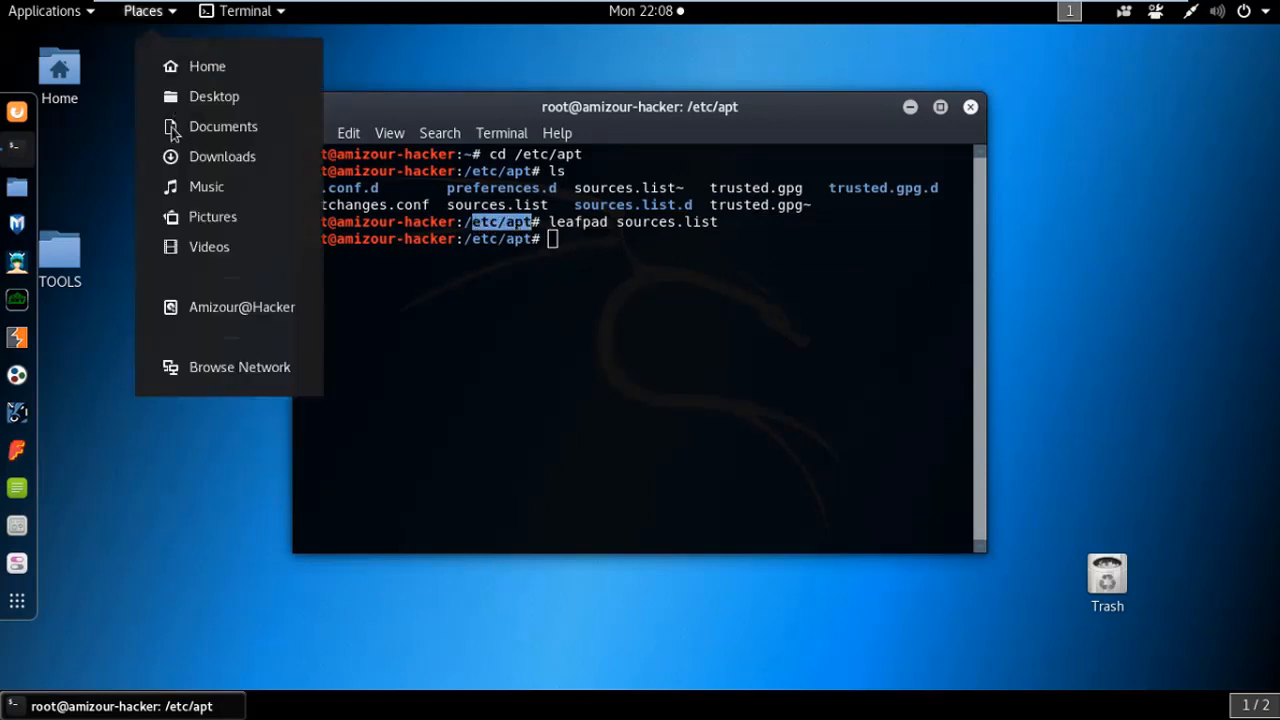
click(203, 309)
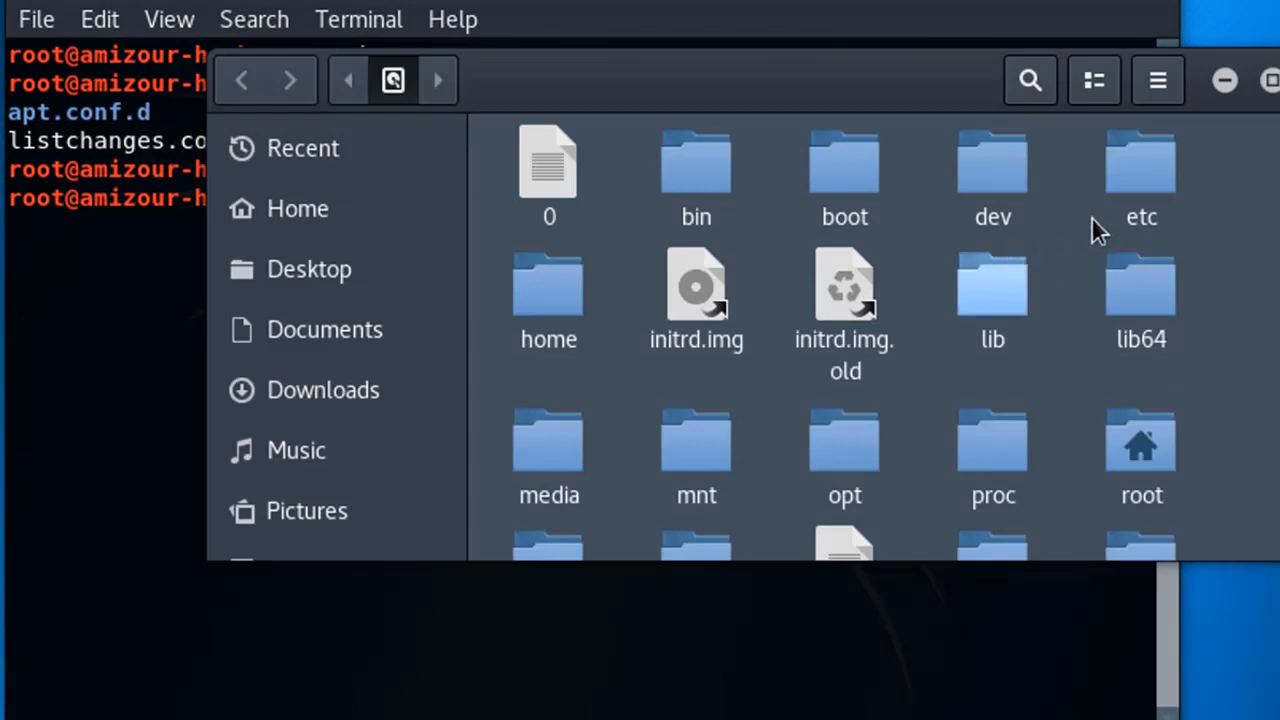
double_click(1146, 188)
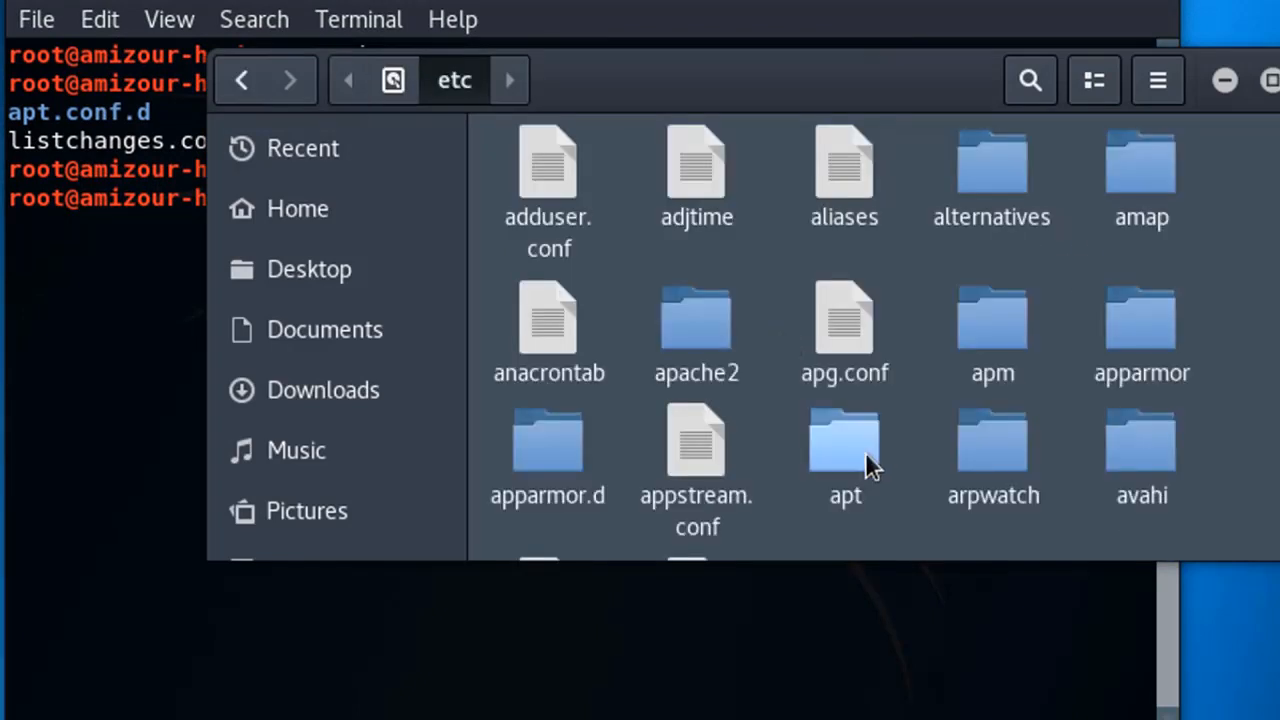
click(866, 456)
double_click(866, 455)
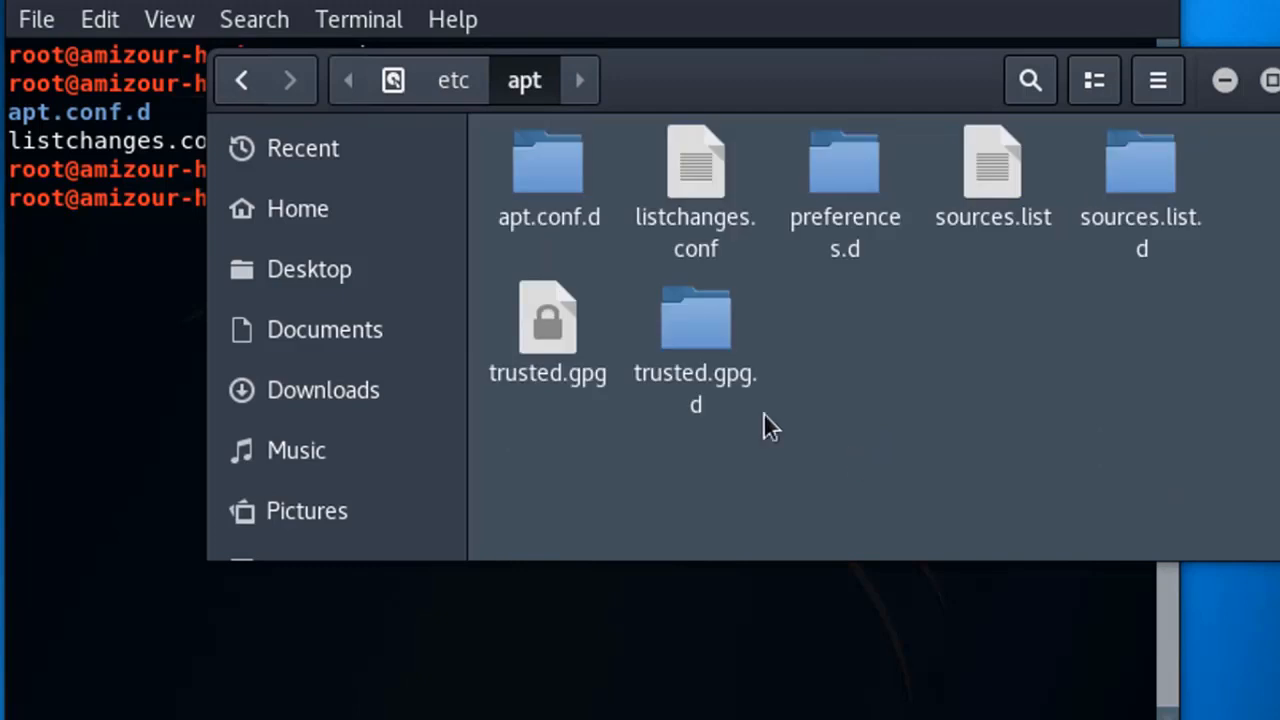
click(975, 189)
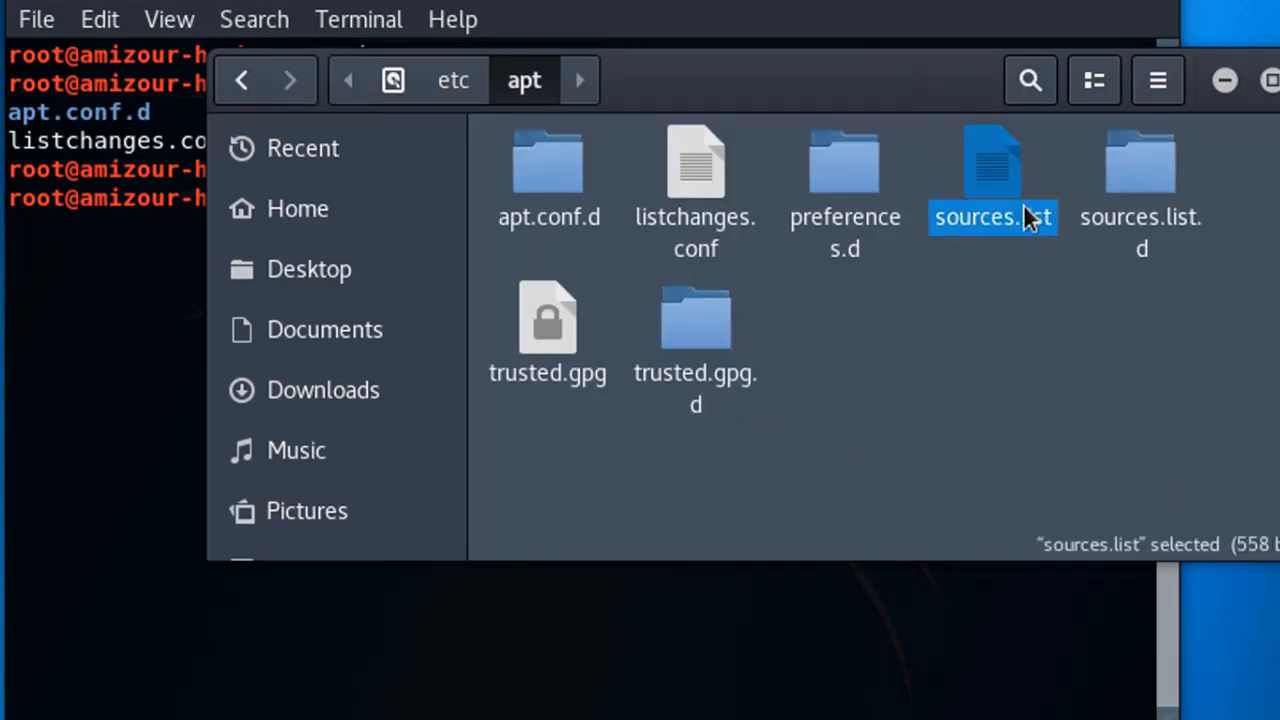
Close the Files window, then move the terminal window down and close it
drag(885, 84, 357, 464)
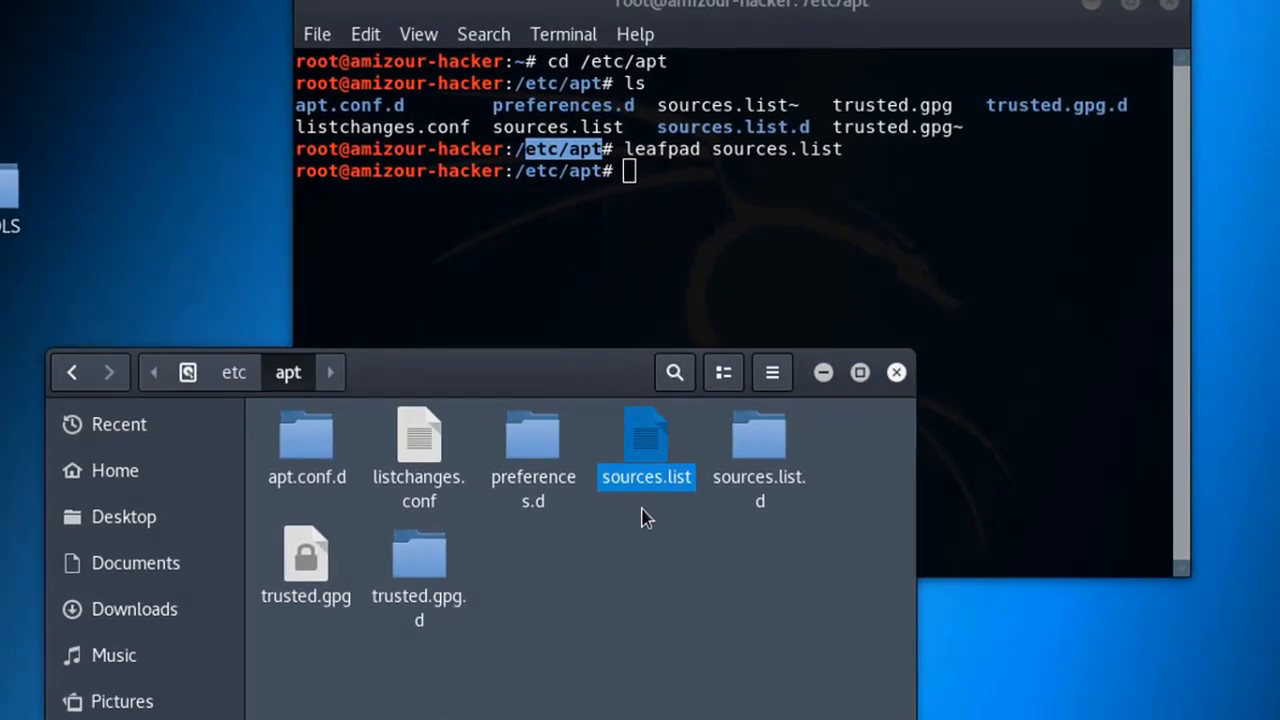
click(521, 150)
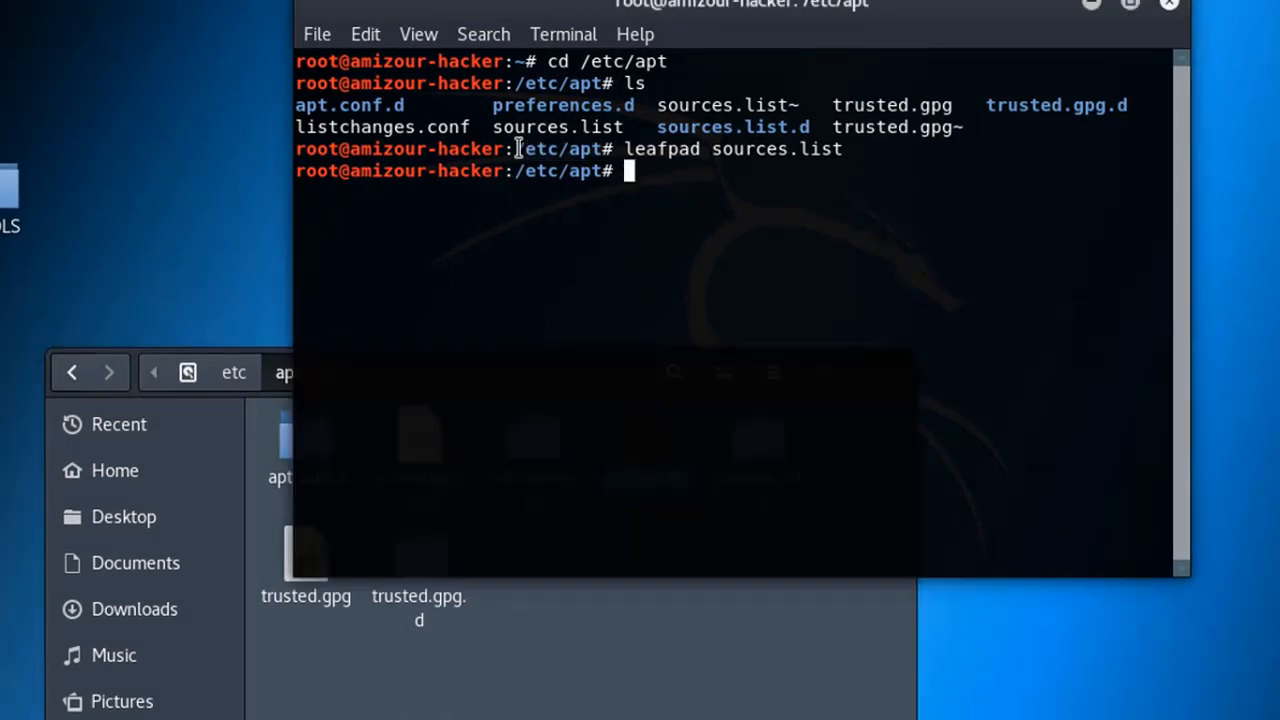
drag(526, 149, 834, 149)
click(620, 600)
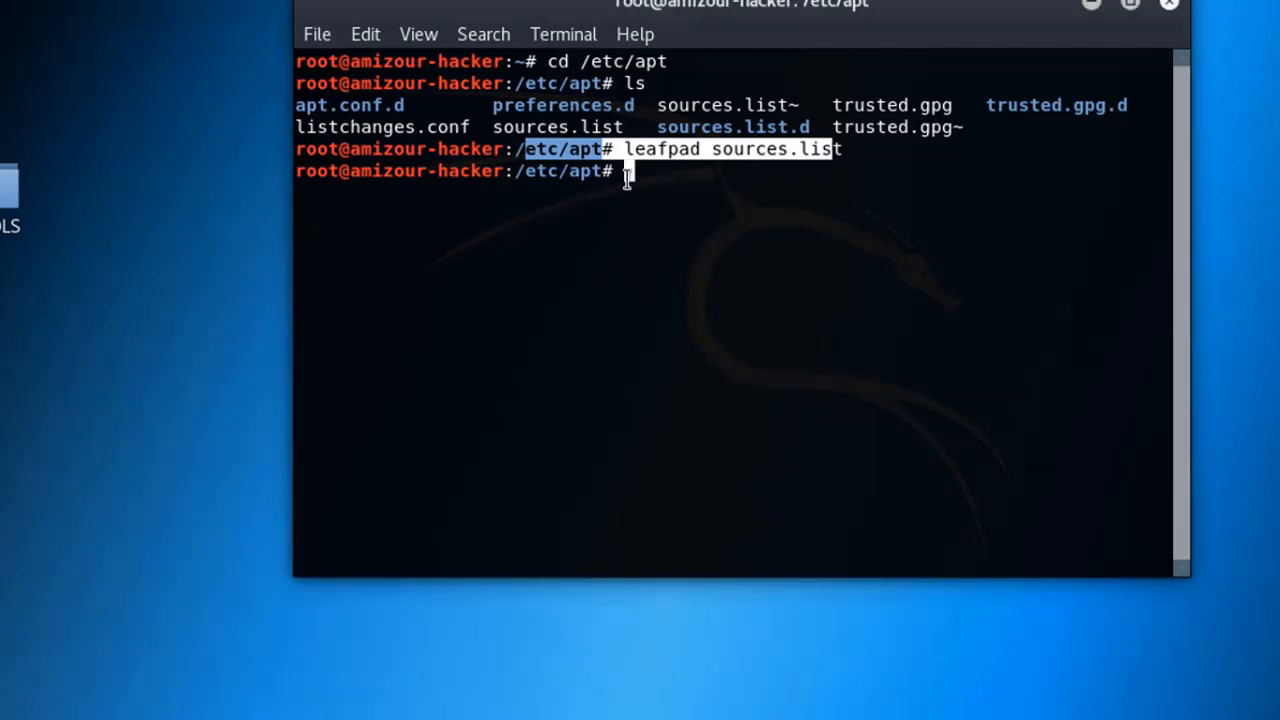
click(626, 179)
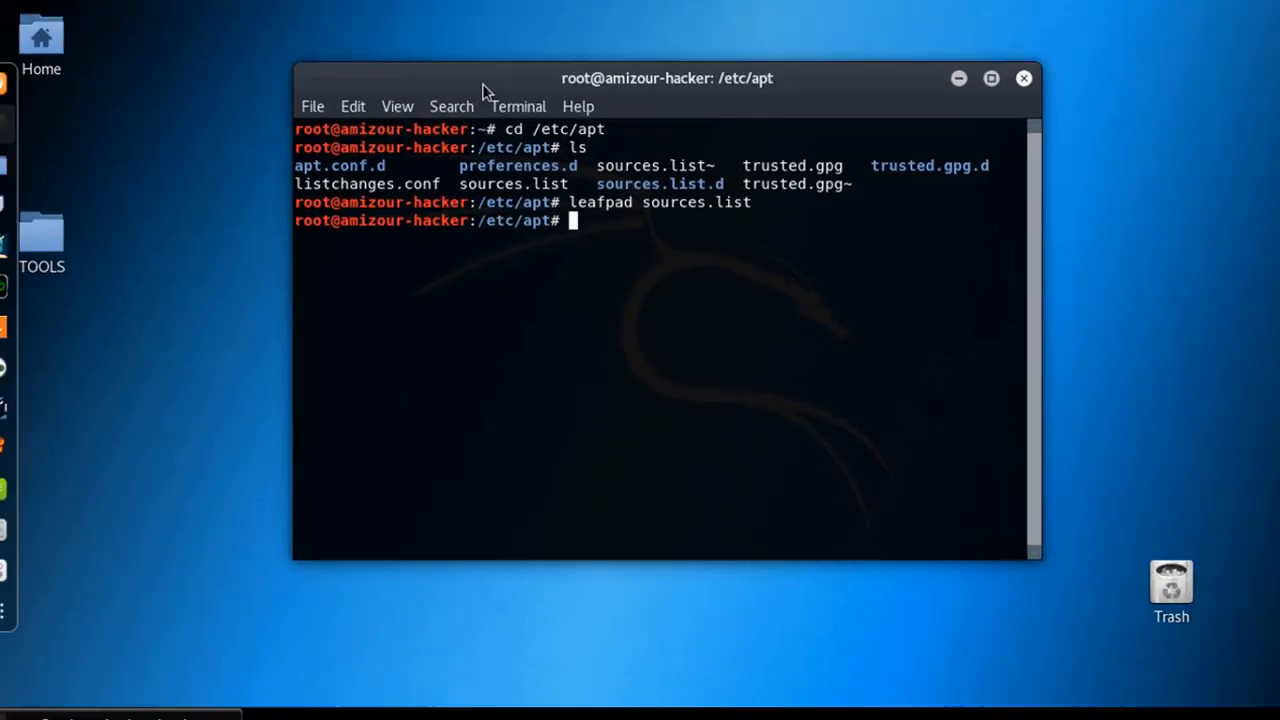
drag(516, 6, 440, 124)
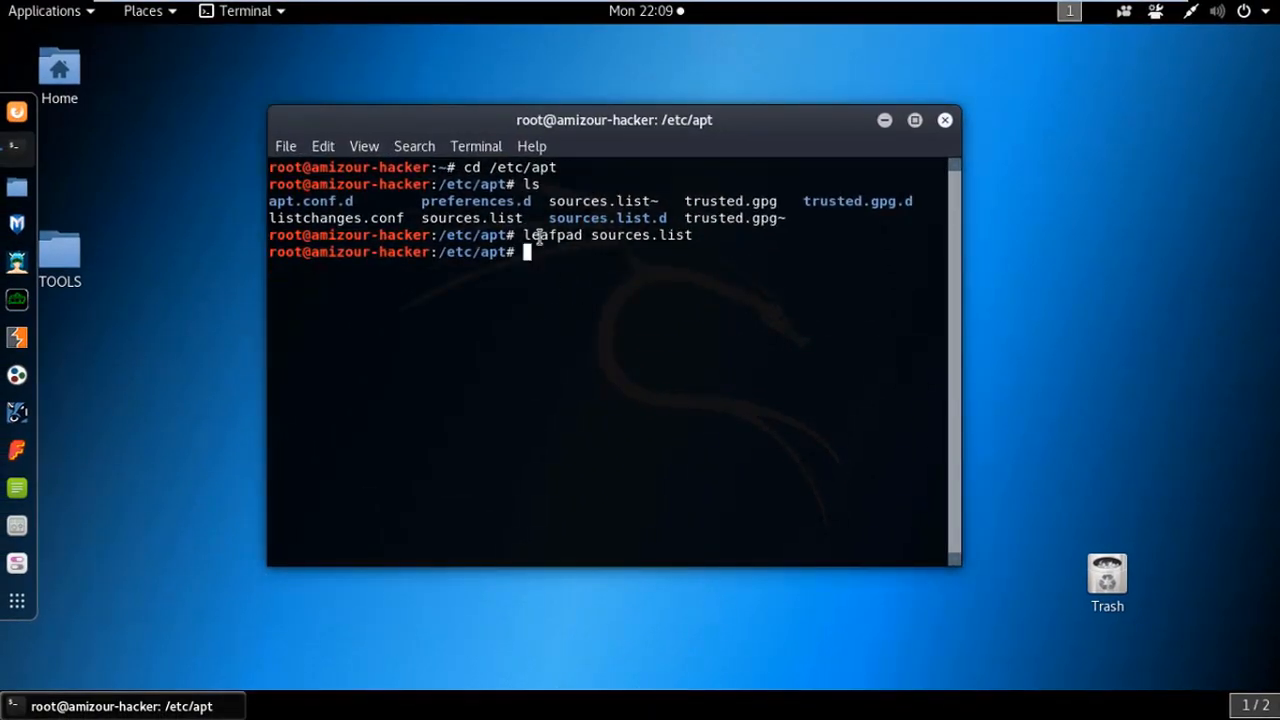
drag(420, 129, 445, 147)
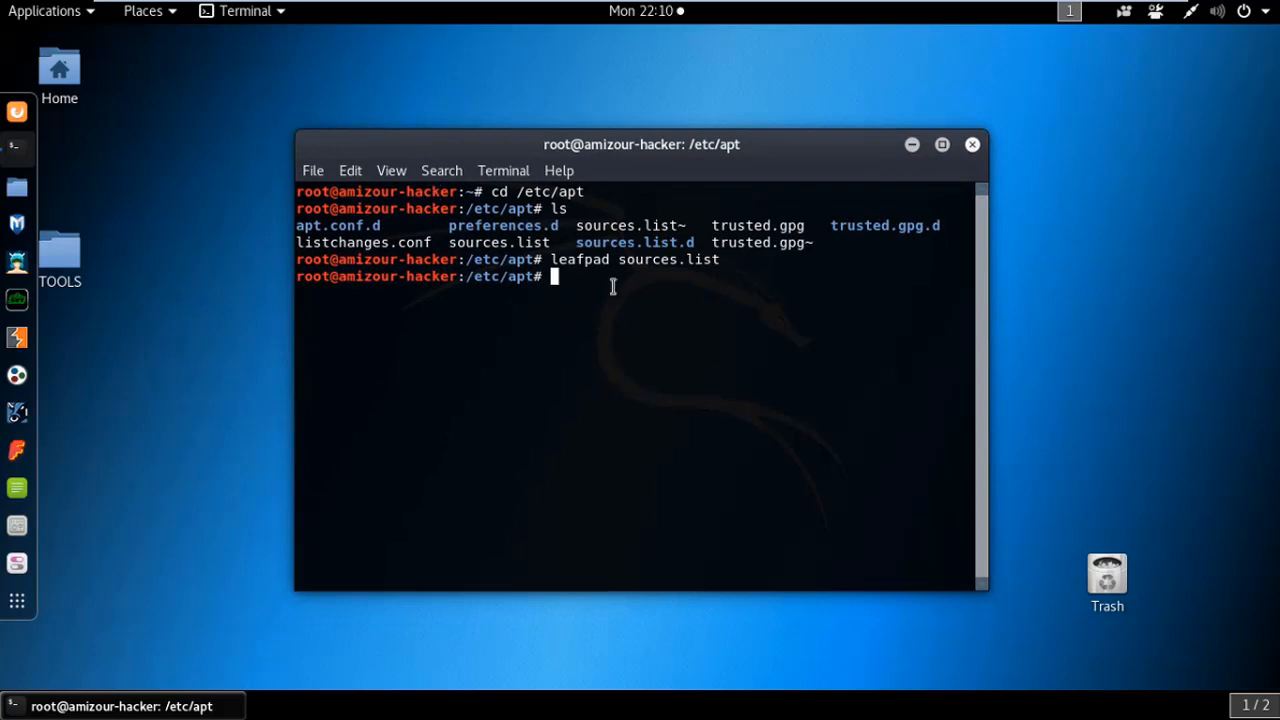
click(973, 145)
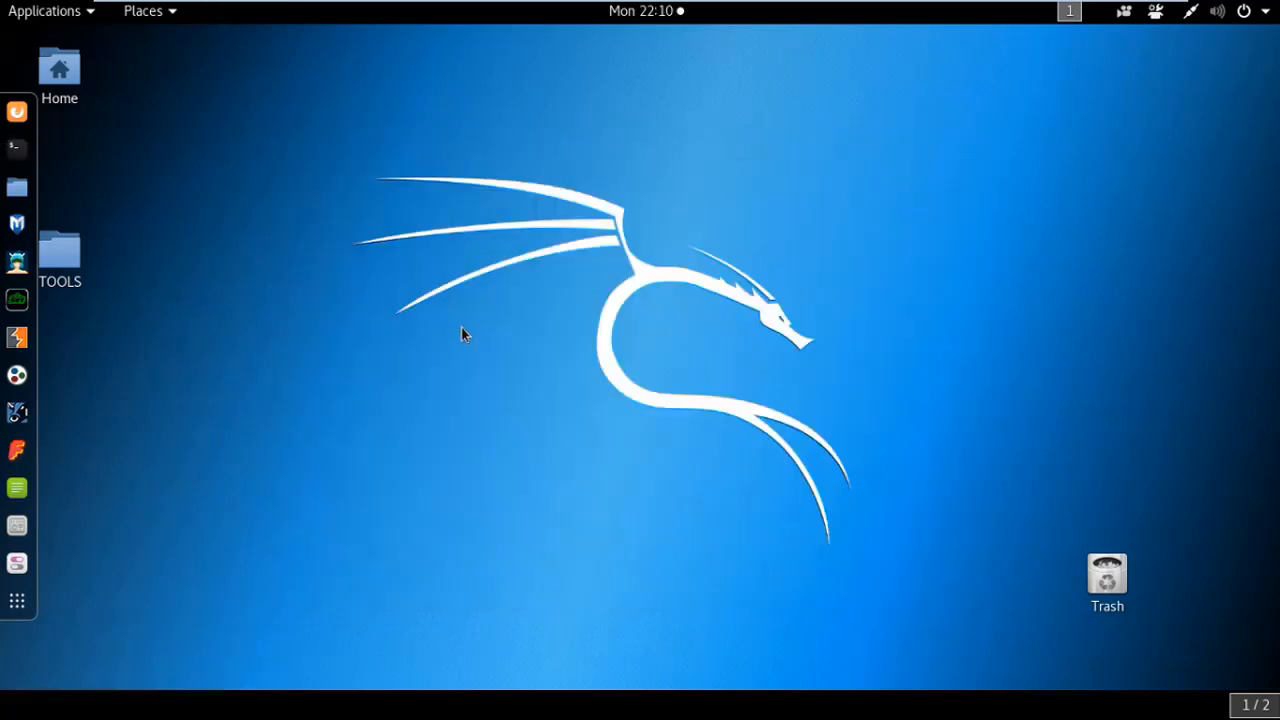
In a new terminal, start and abort apt-get update, then run apt-get upgrade
click(20, 150)
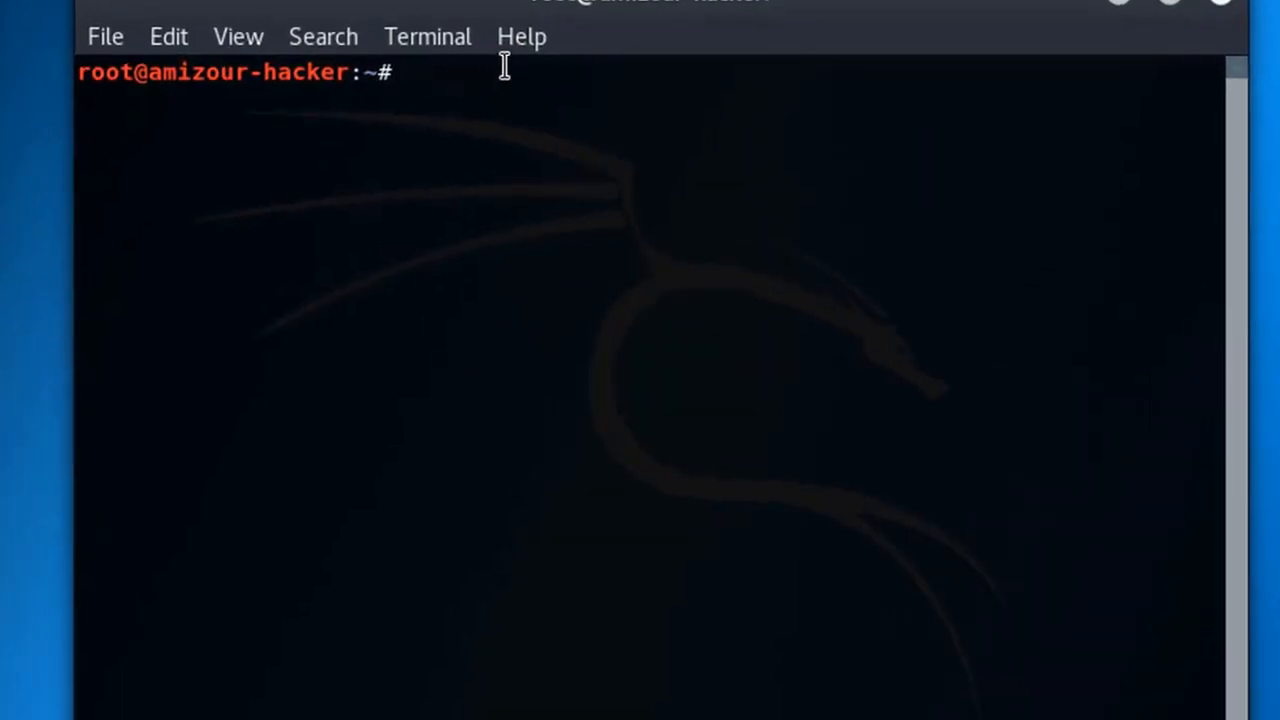
text(apt-)
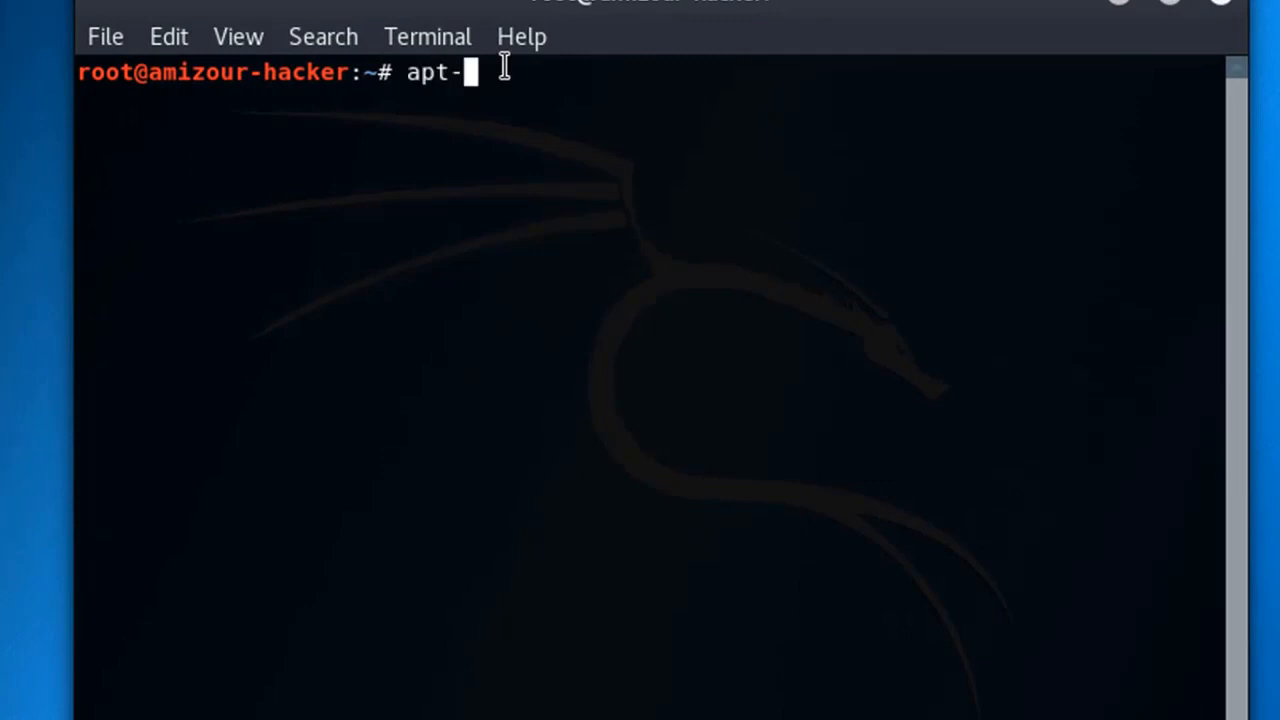
text(get up)
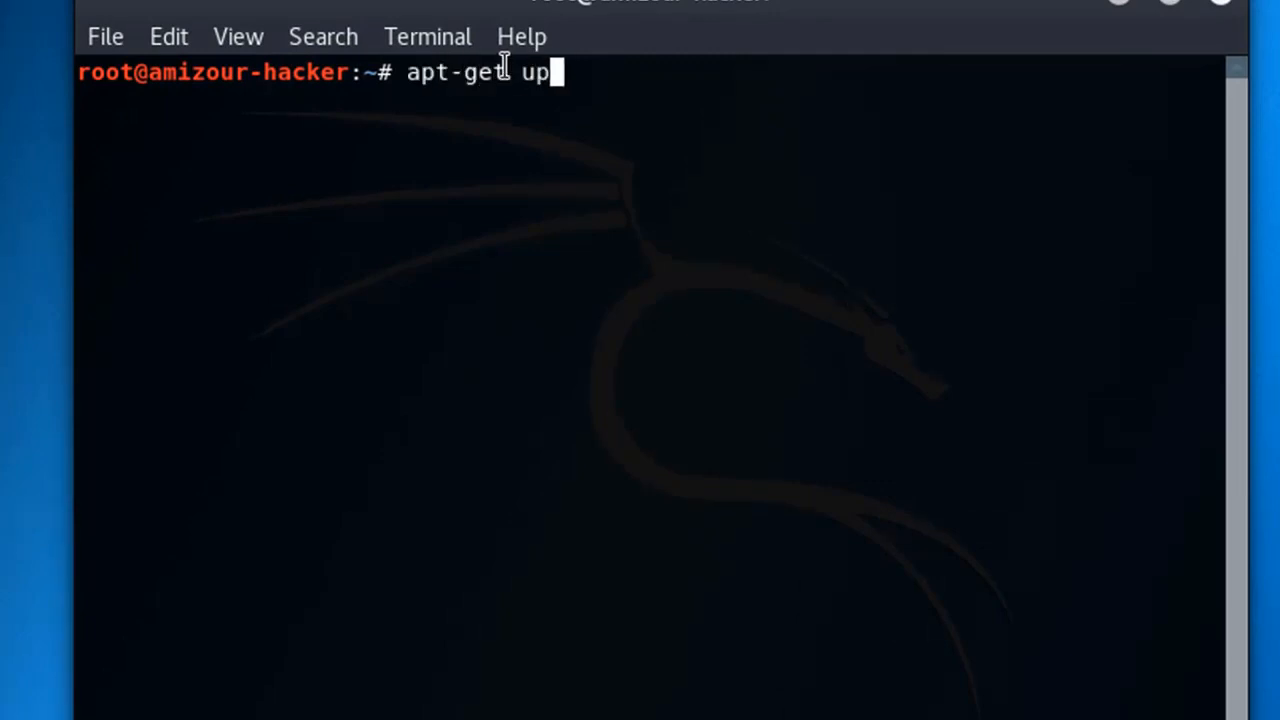
text(date)
key(Return)
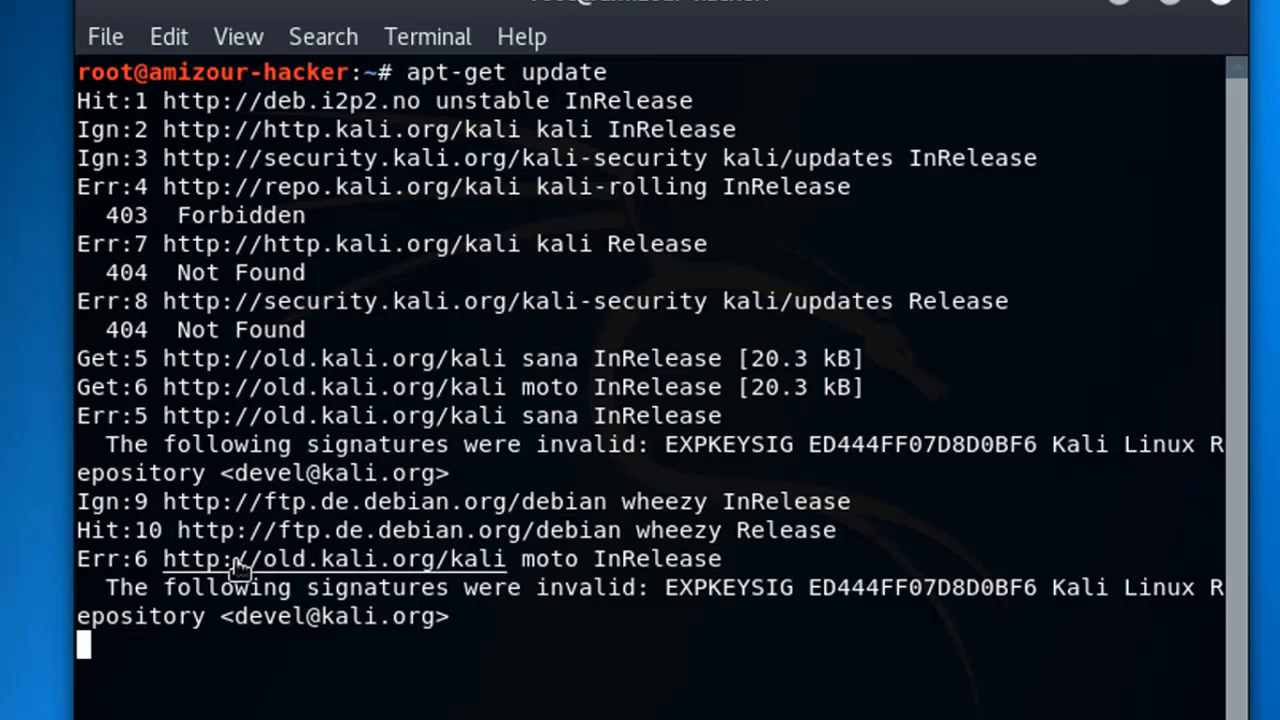
key(ctrl+c)
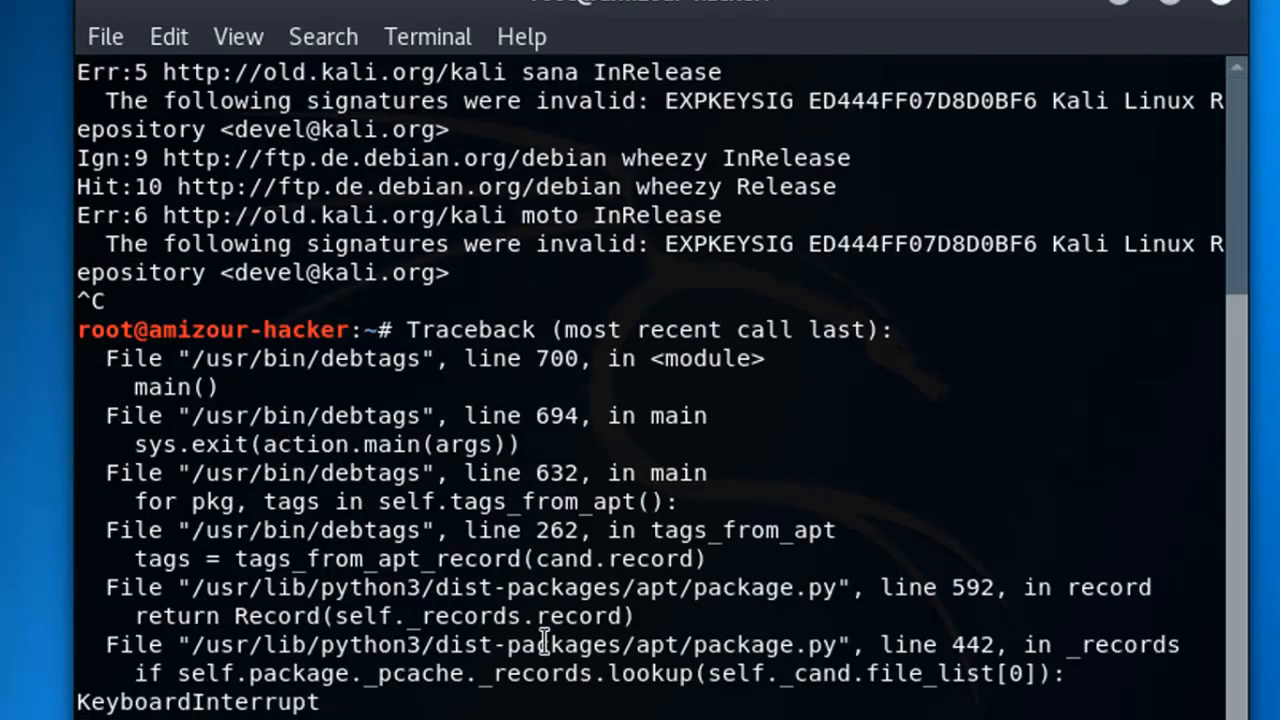
key(ctrl+c)
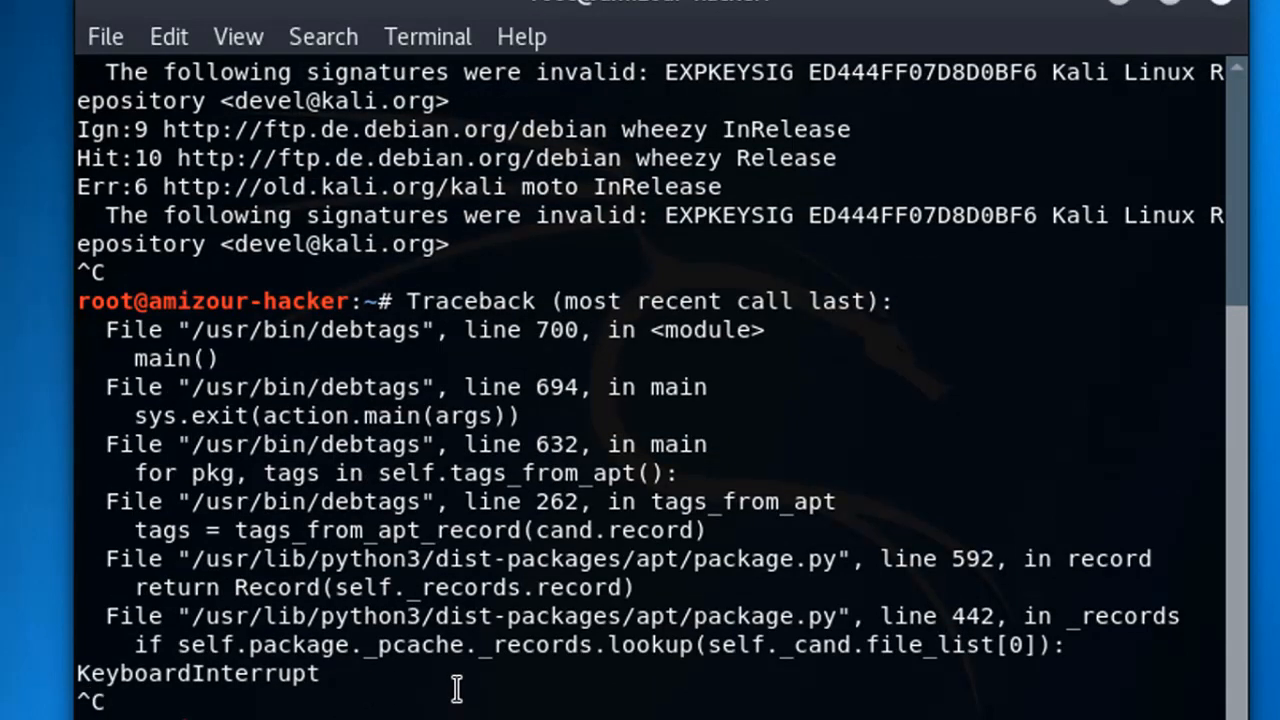
text(clear)
text(et )
text(up)
text(grade)
key(Return)
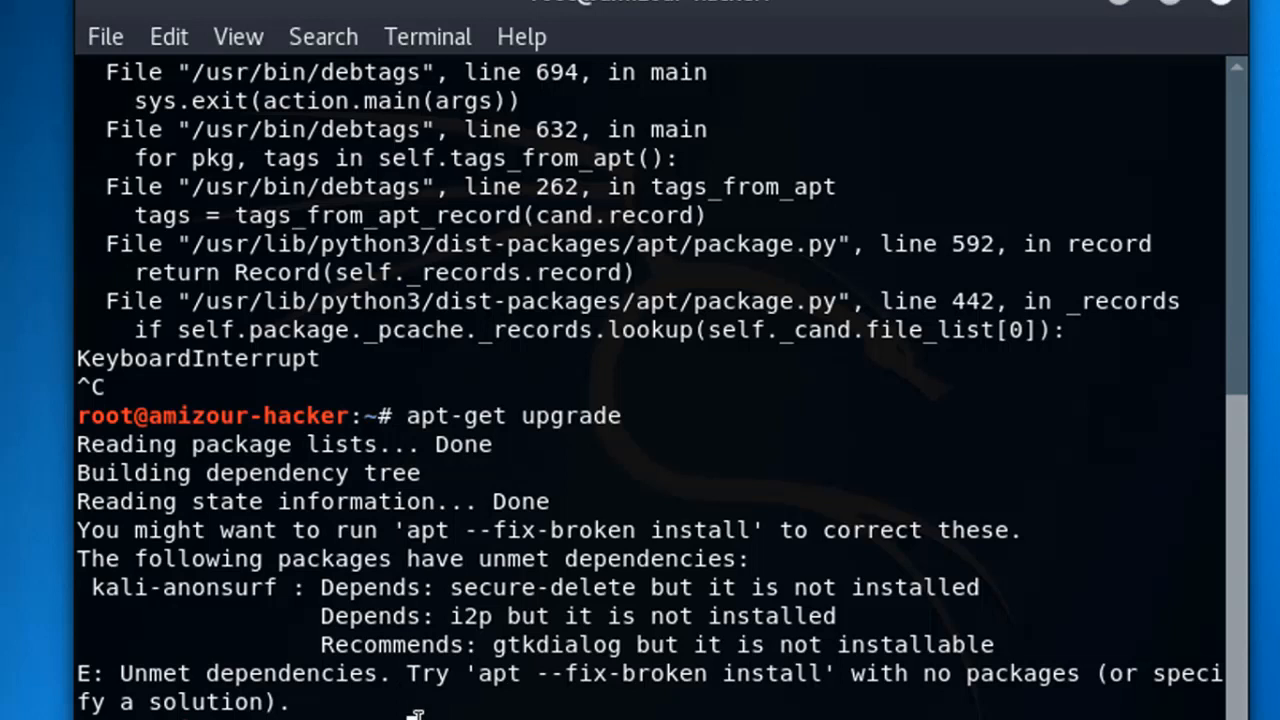
Run apt-get dist-upgrade, which fails on kali-anonsurf dependencies, and begin typing a chained update command
text(apt --fix-broken in)
key(Return)
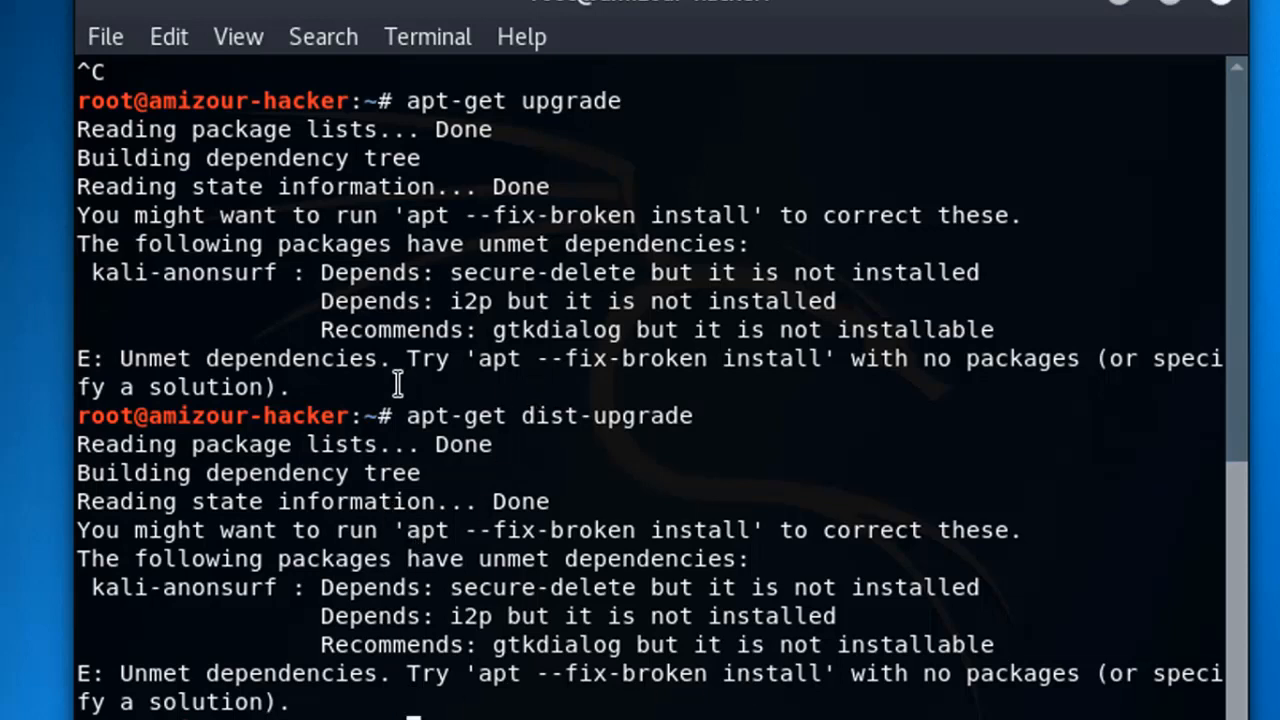
triple_click(537, 418)
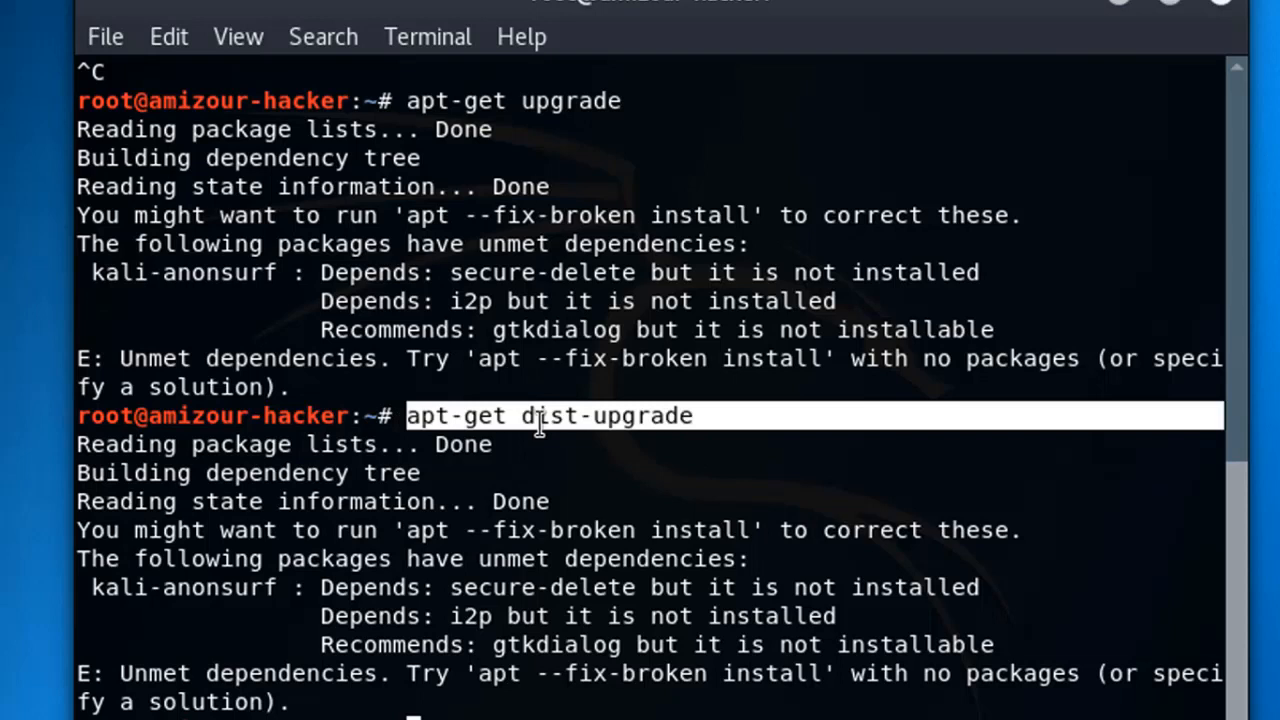
click(420, 712)
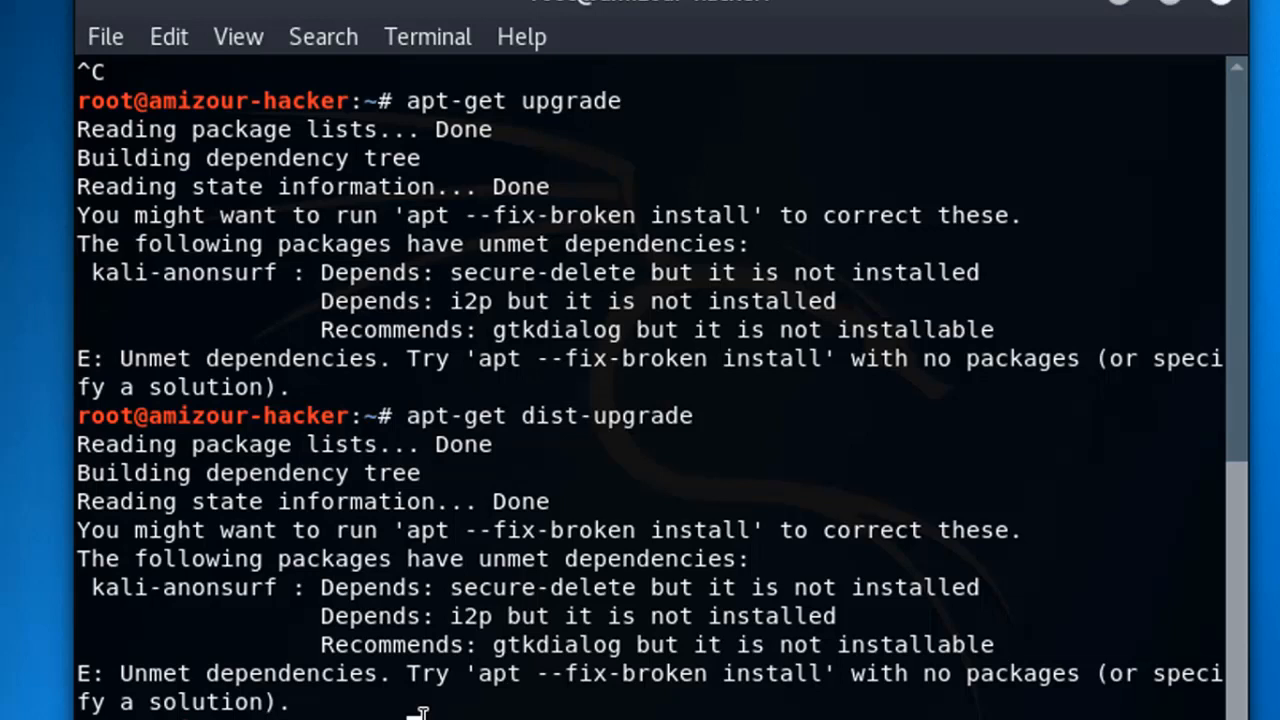
text(apt)
text(-get)
text( instal)
text(l -)
text(ix-brok)
text(en inst)
text(al)
text(l)
text( ap)
text(t-get upgarde -y && apt-ge)
text(t di)
text(st-upg)
text(r)
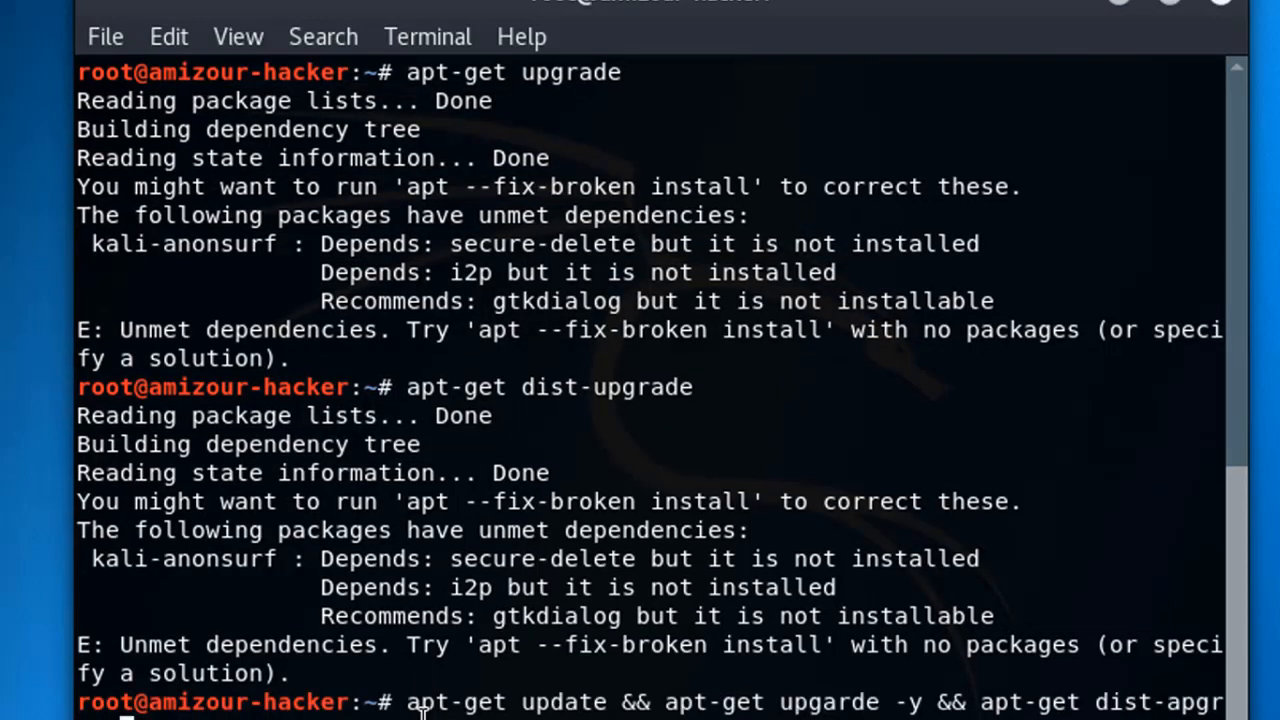
text(ade -y)
Widen the terminal and correct 'apgrade' to 'upgrade' in the chained apt-get update/upgrade/dist-upgrade command
drag(1249, 589, 1279, 589)
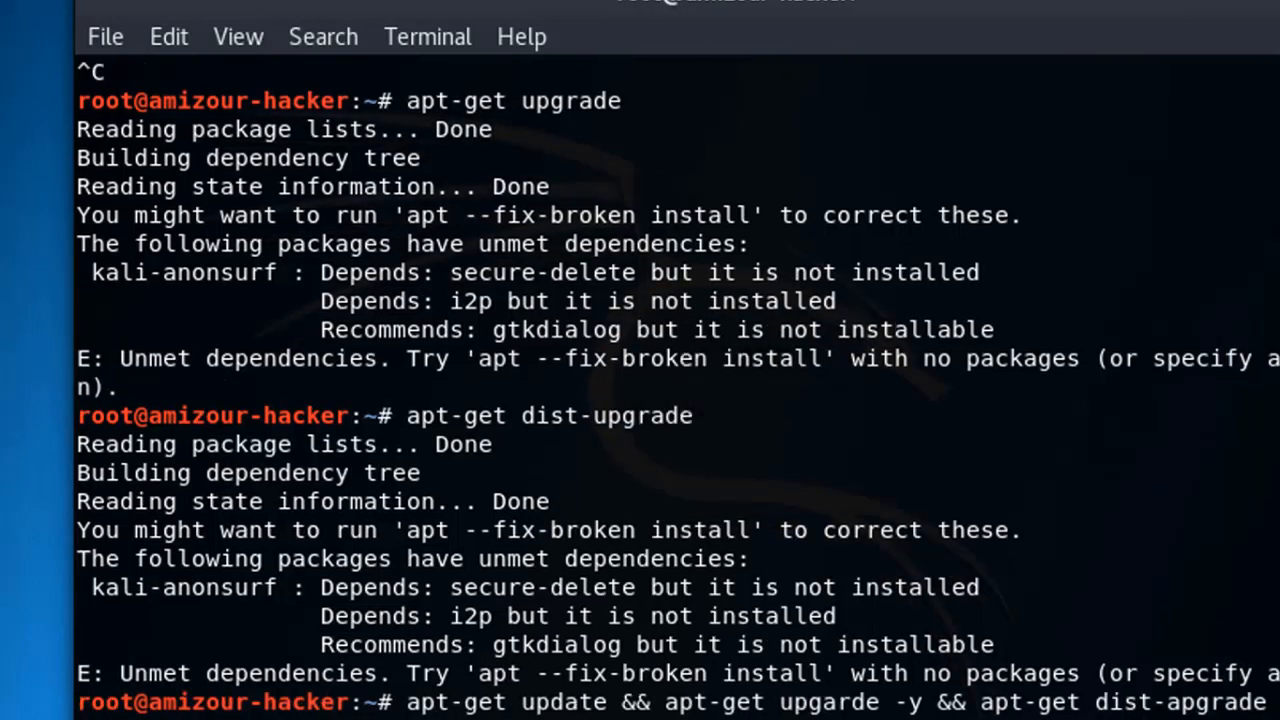
key(Left)
key(Left)
key(Left)
key(Left)
key(Left)
key(Left)
key(Left)
key(Delete)
text(u)
drag(408, 703, 521, 703)
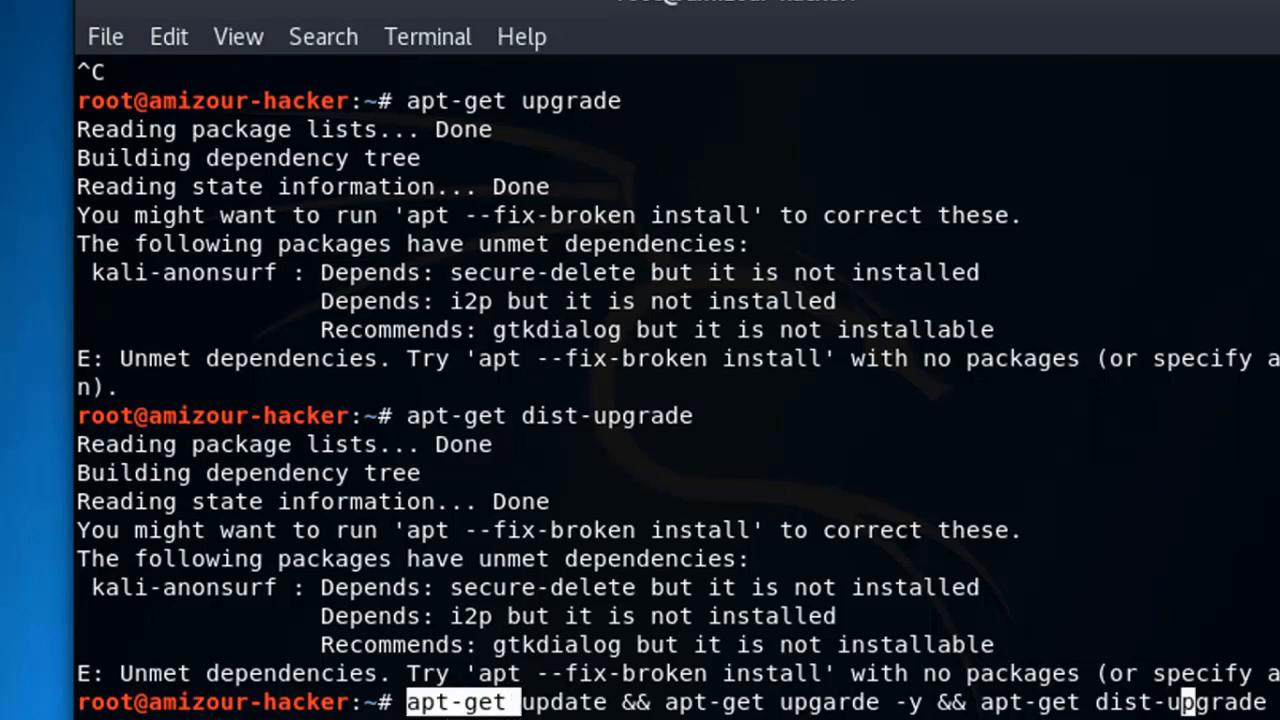
click(408, 703)
drag(408, 703, 1278, 706)
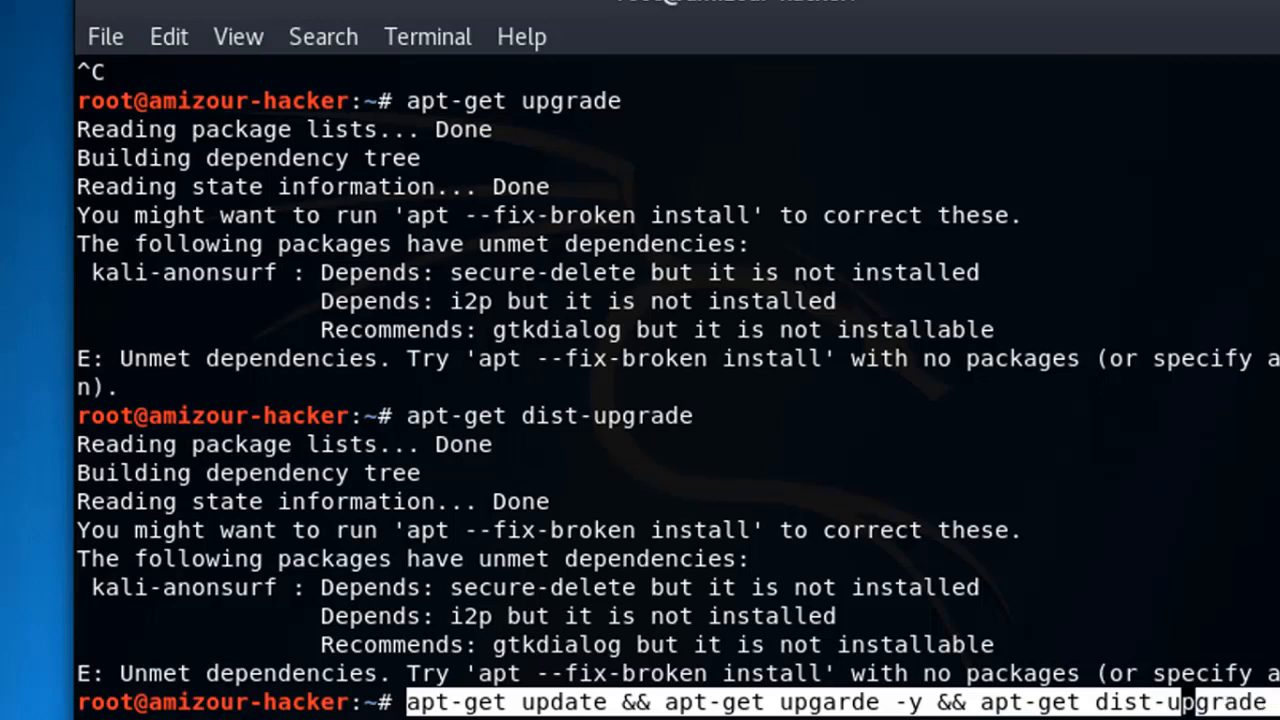
click(1278, 706)
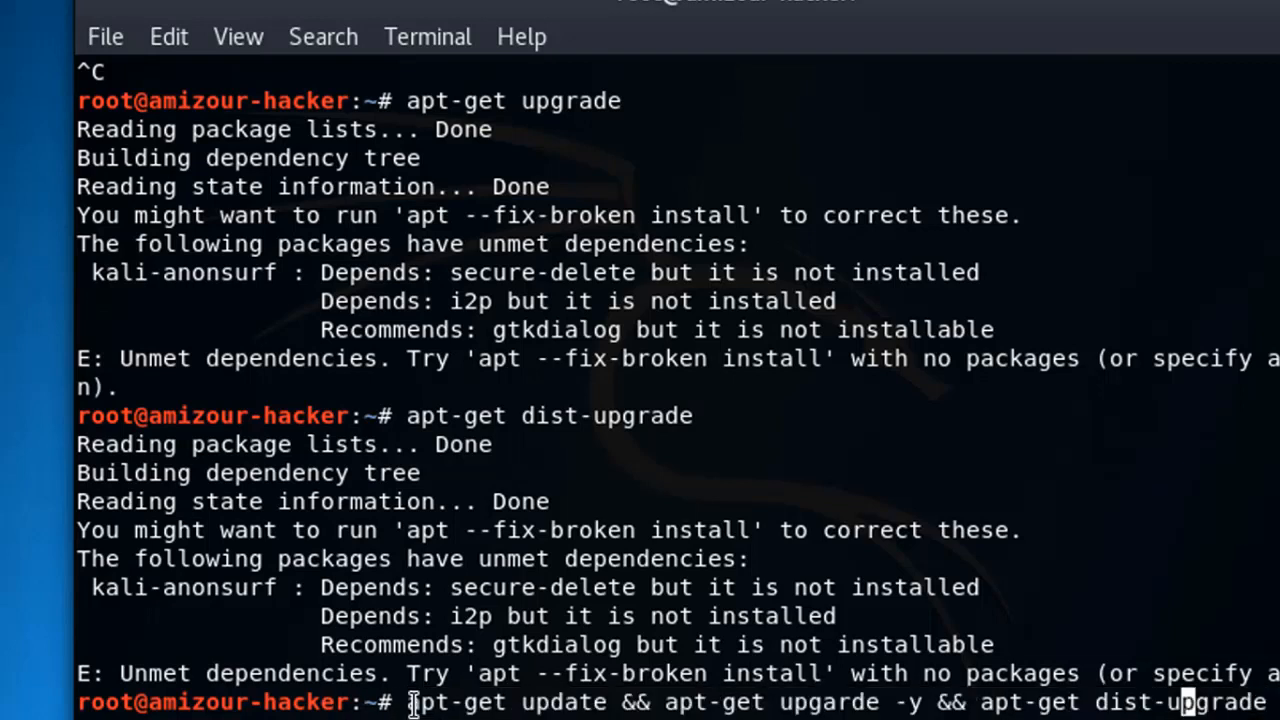
drag(404, 704, 1278, 717)
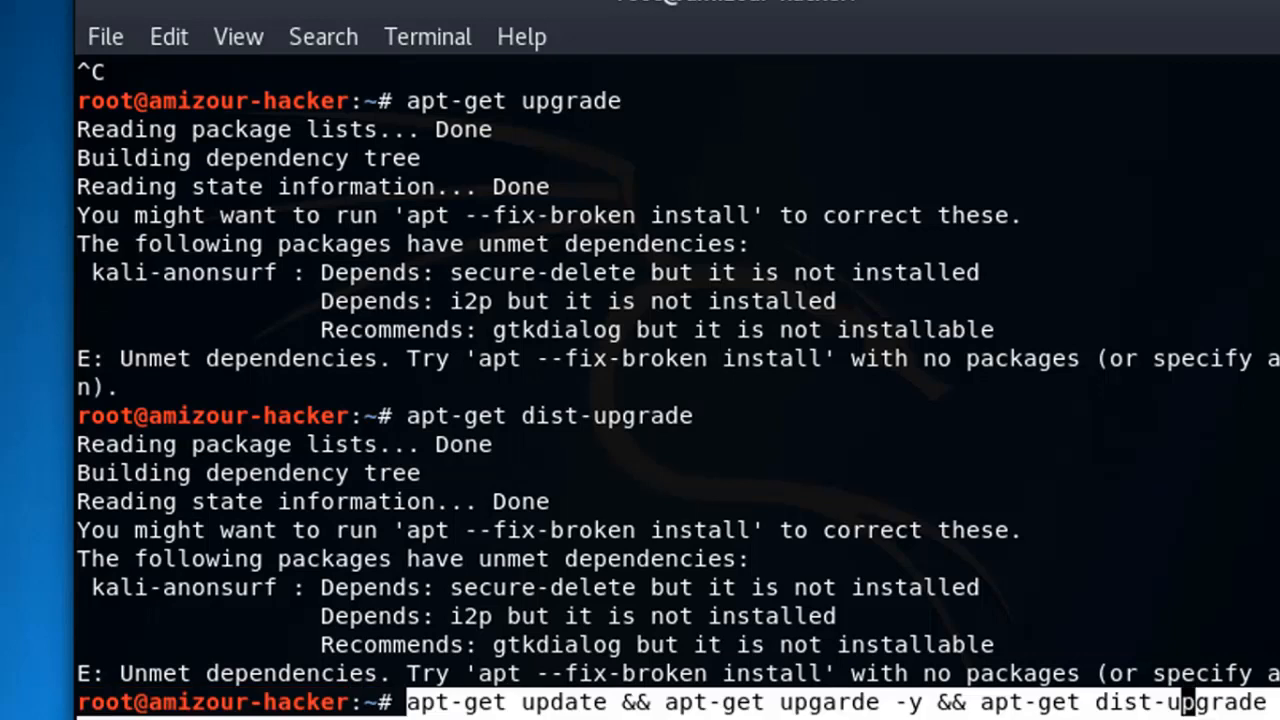
key(Right)
key(Right)
key(Right)
key(Right)
key(Right)
key(Right)
key(Right)
key(Right)
key(Right)
key(Right)
key(Right)
key(Right)
key(Right)
key(Right)
key(Right)
key(Right)
key(Right)
key(Right)
key(Right)
key(Right)
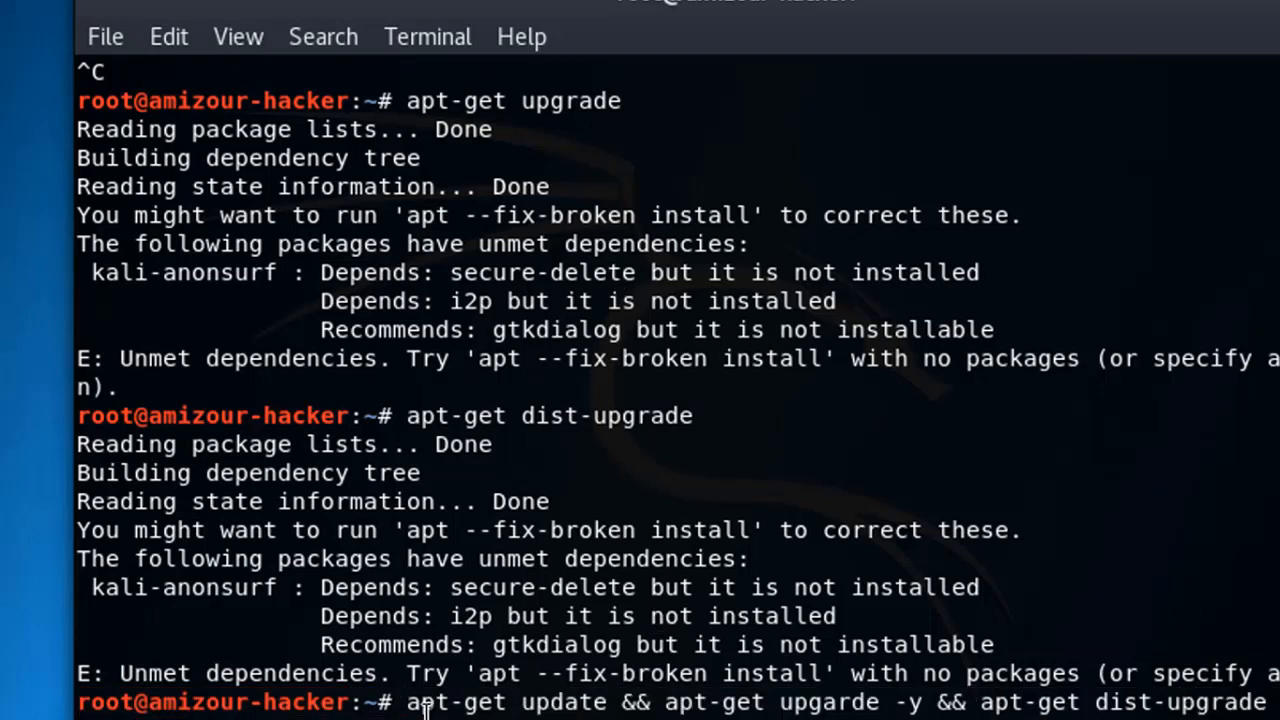
drag(408, 704, 607, 704)
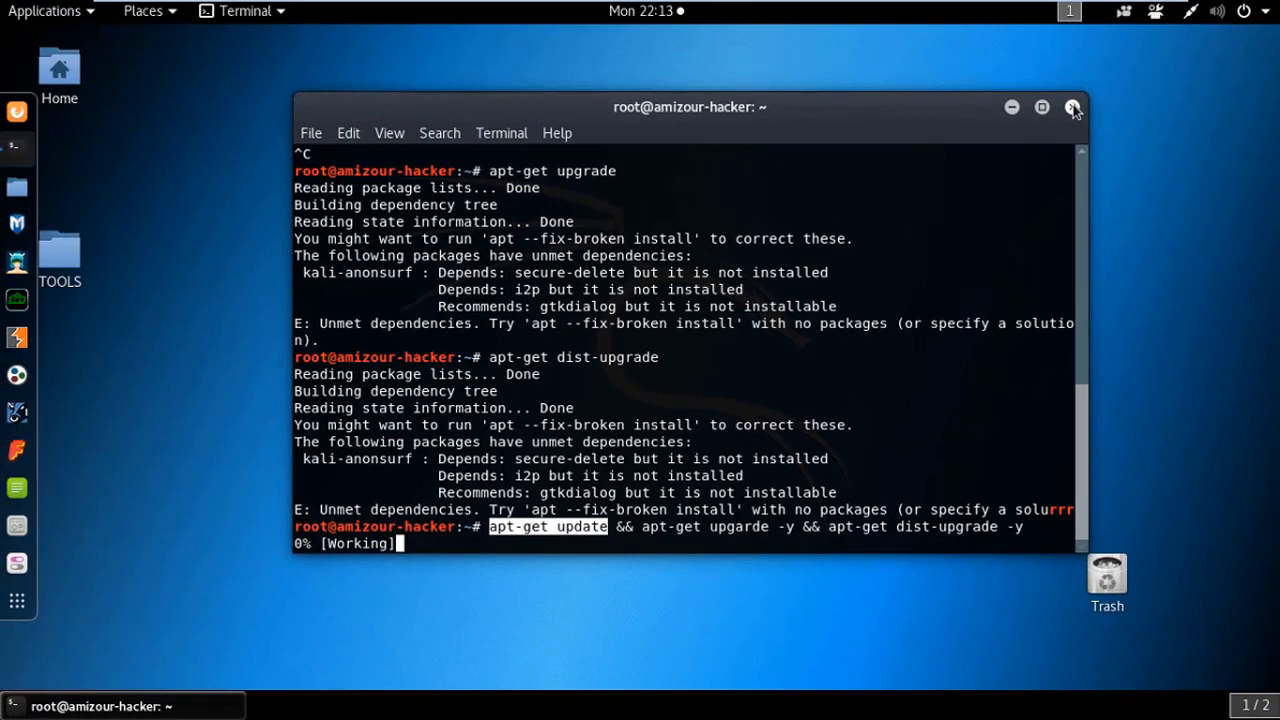
Close the terminal and bring up the Kali Power Off dialog from the system menu
click(1072, 107)
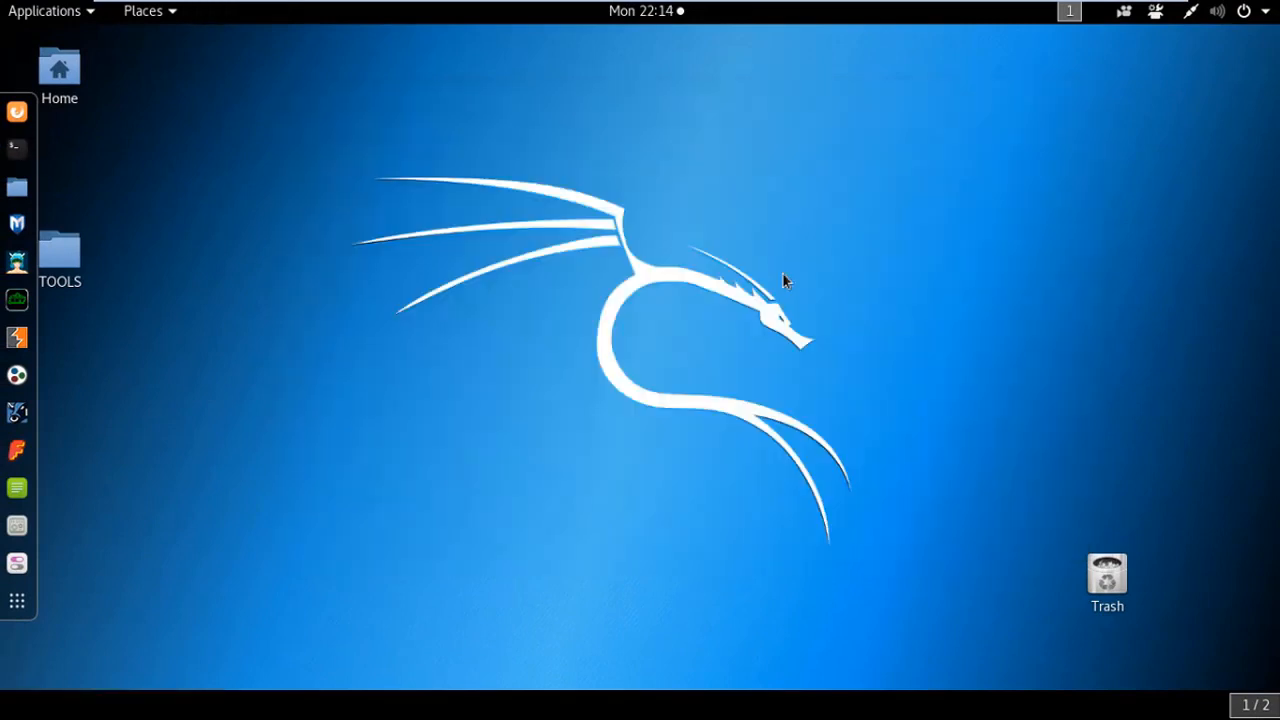
click(1266, 18)
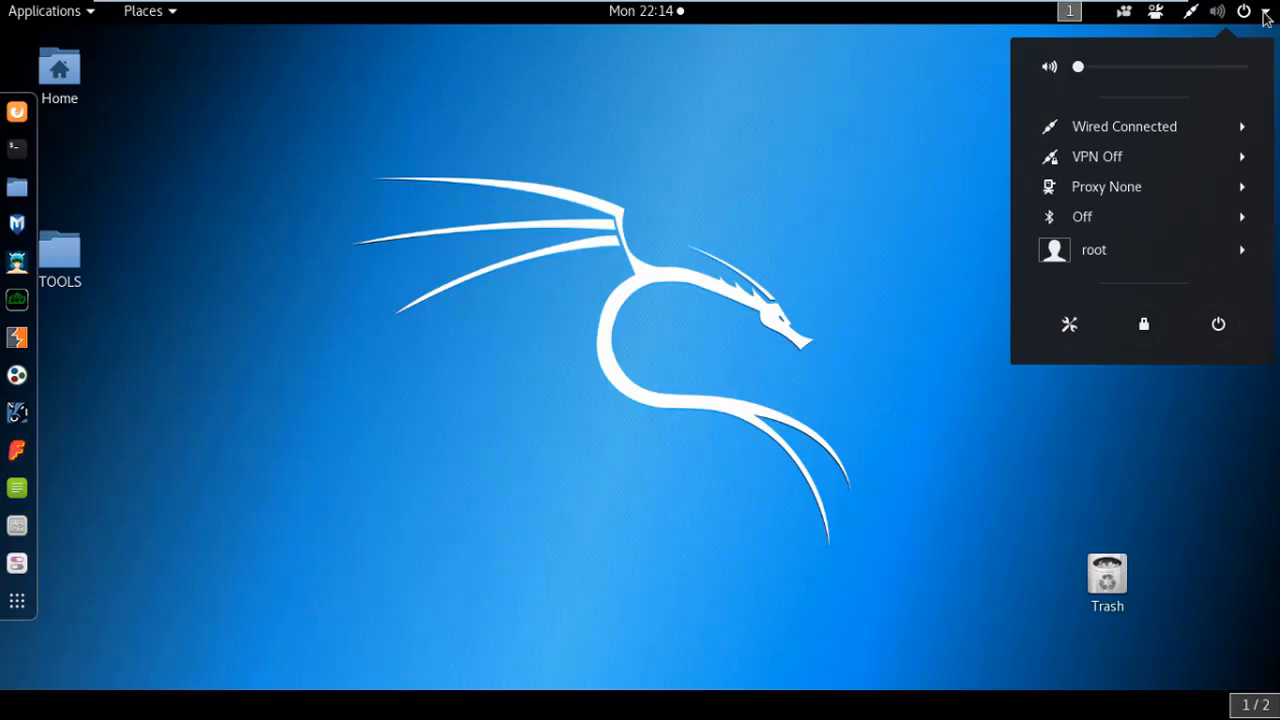
click(1219, 325)
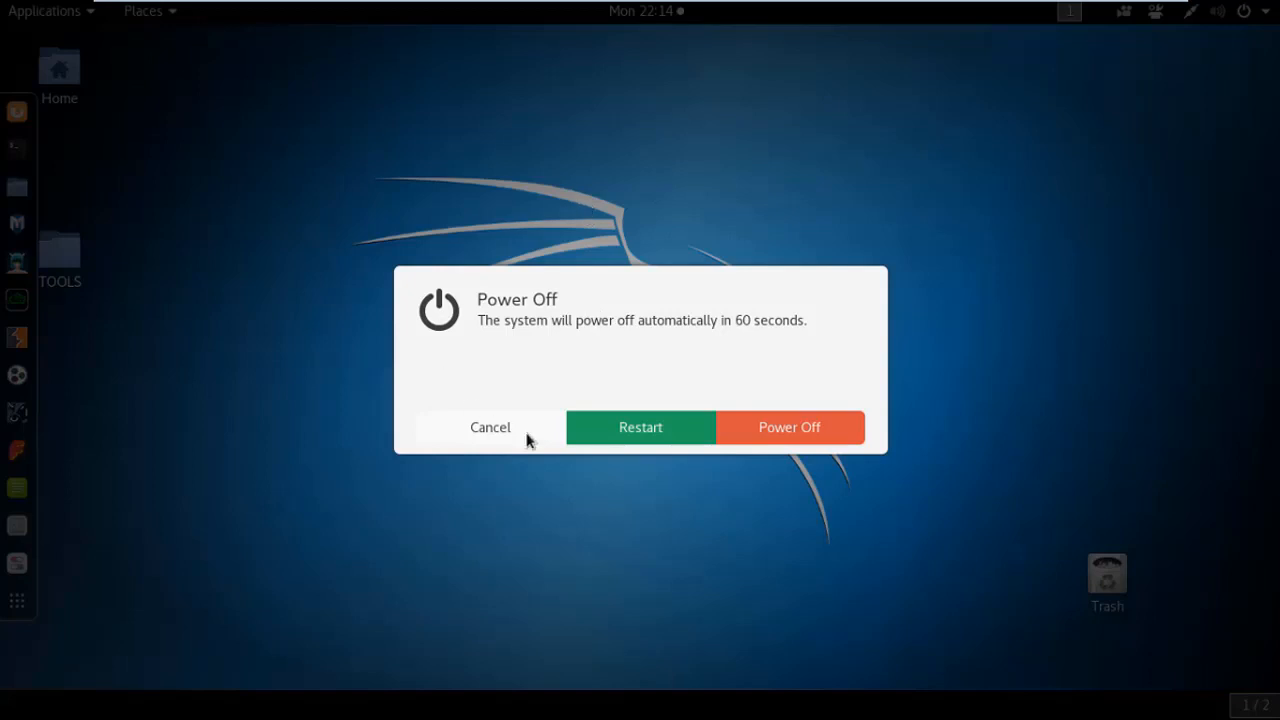
click(784, 440)
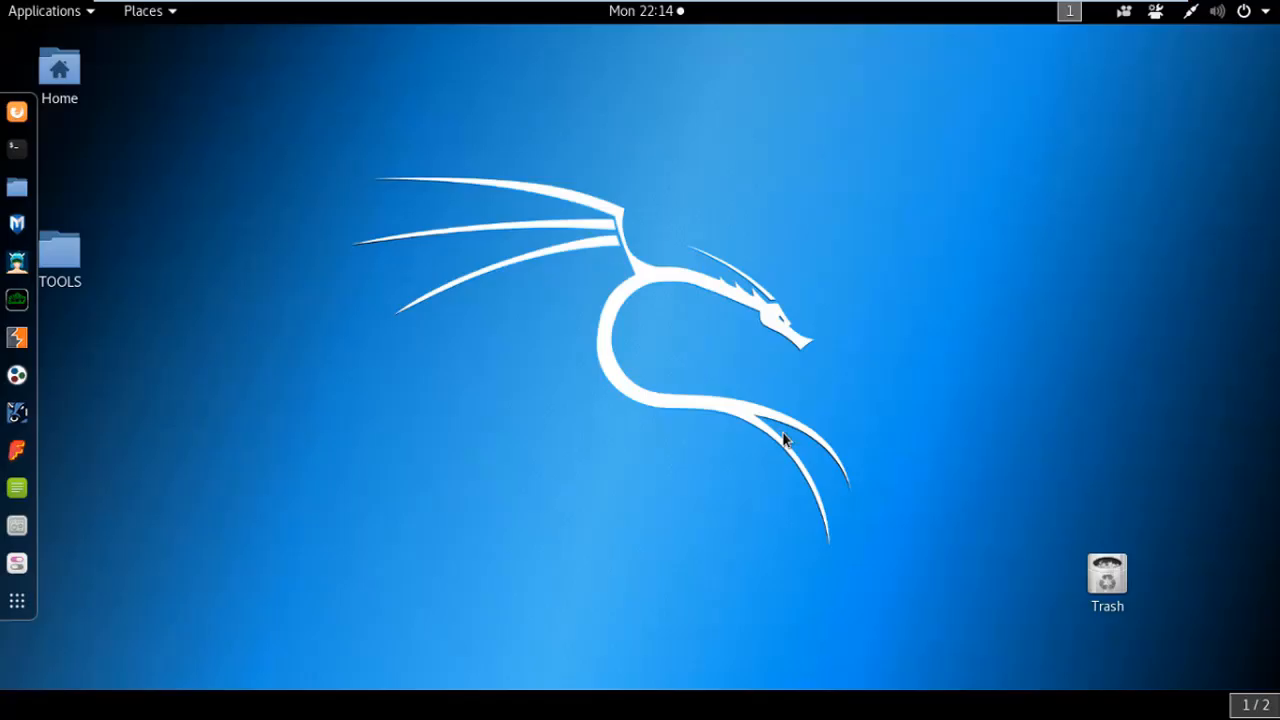